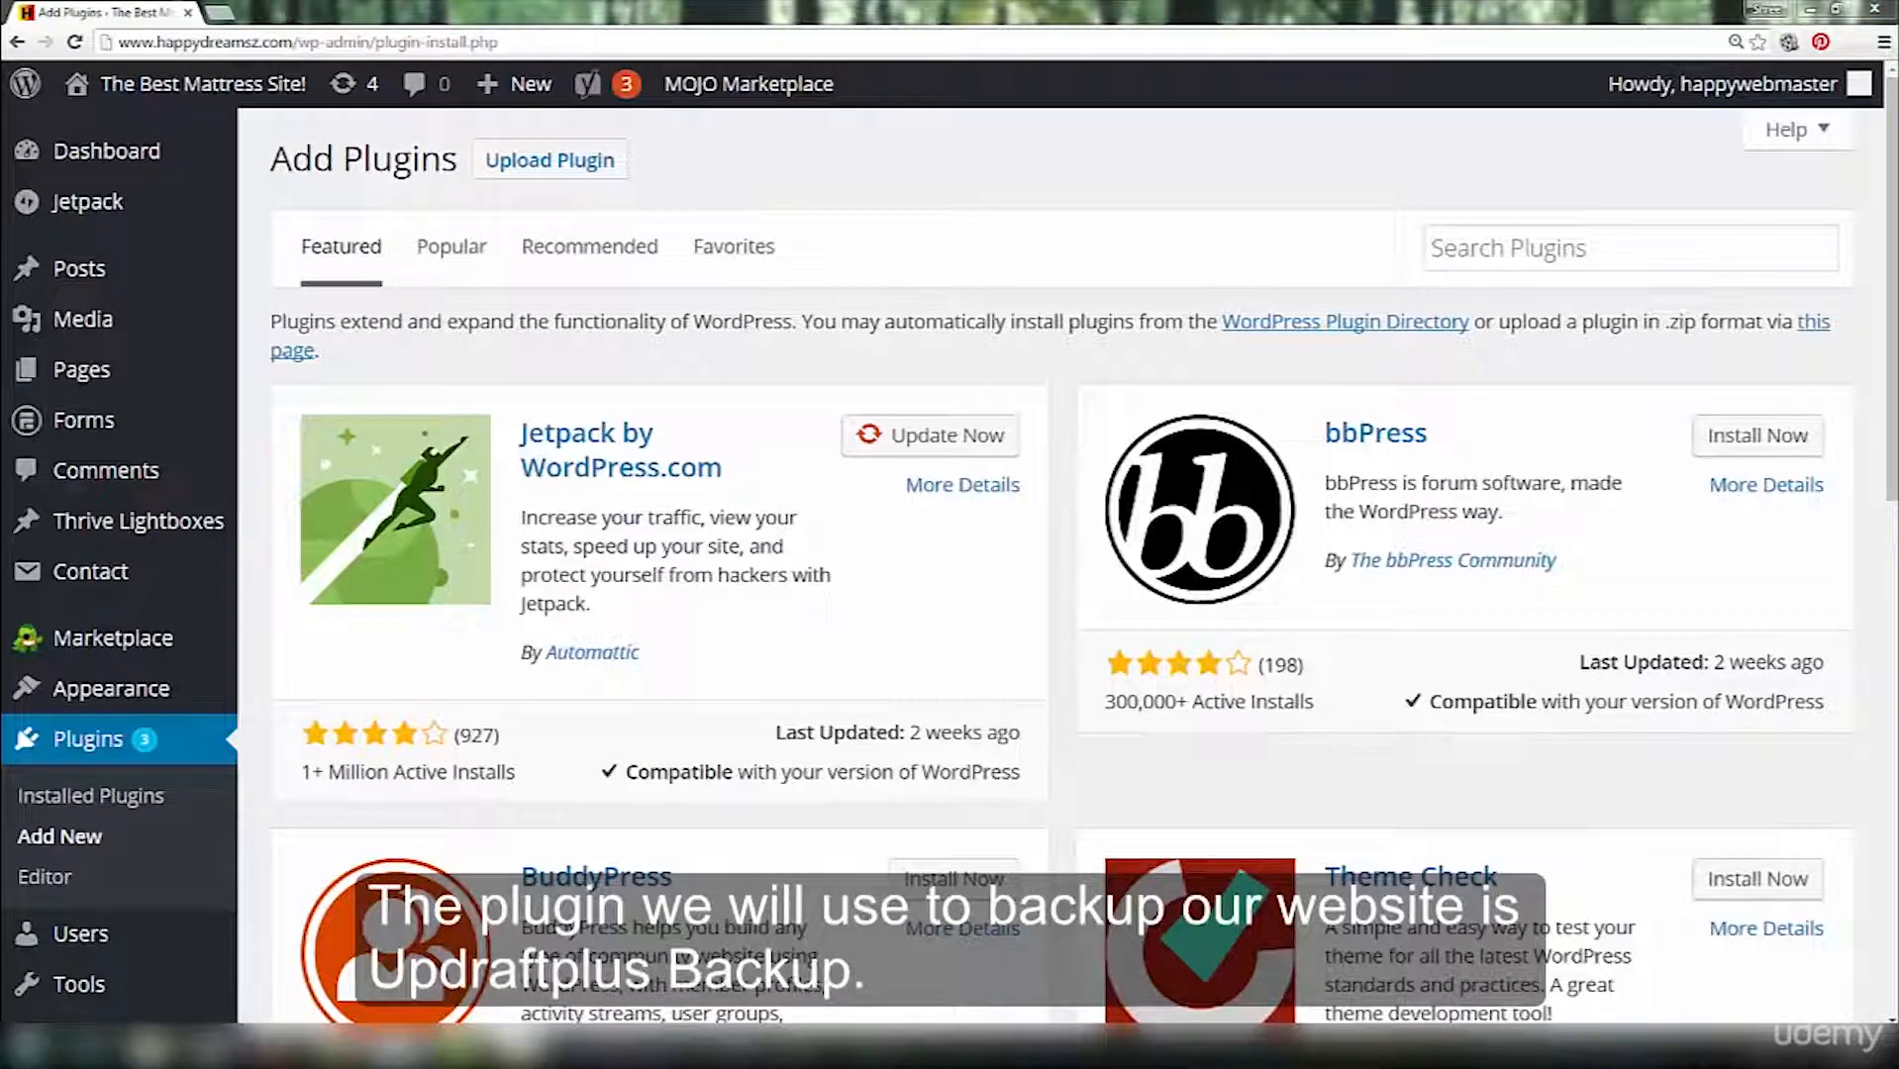
Search the plugin directory for Updraftplus Backup and install and activate the UpdraftPlus WordPress Backup Plugin.
click(1507, 249)
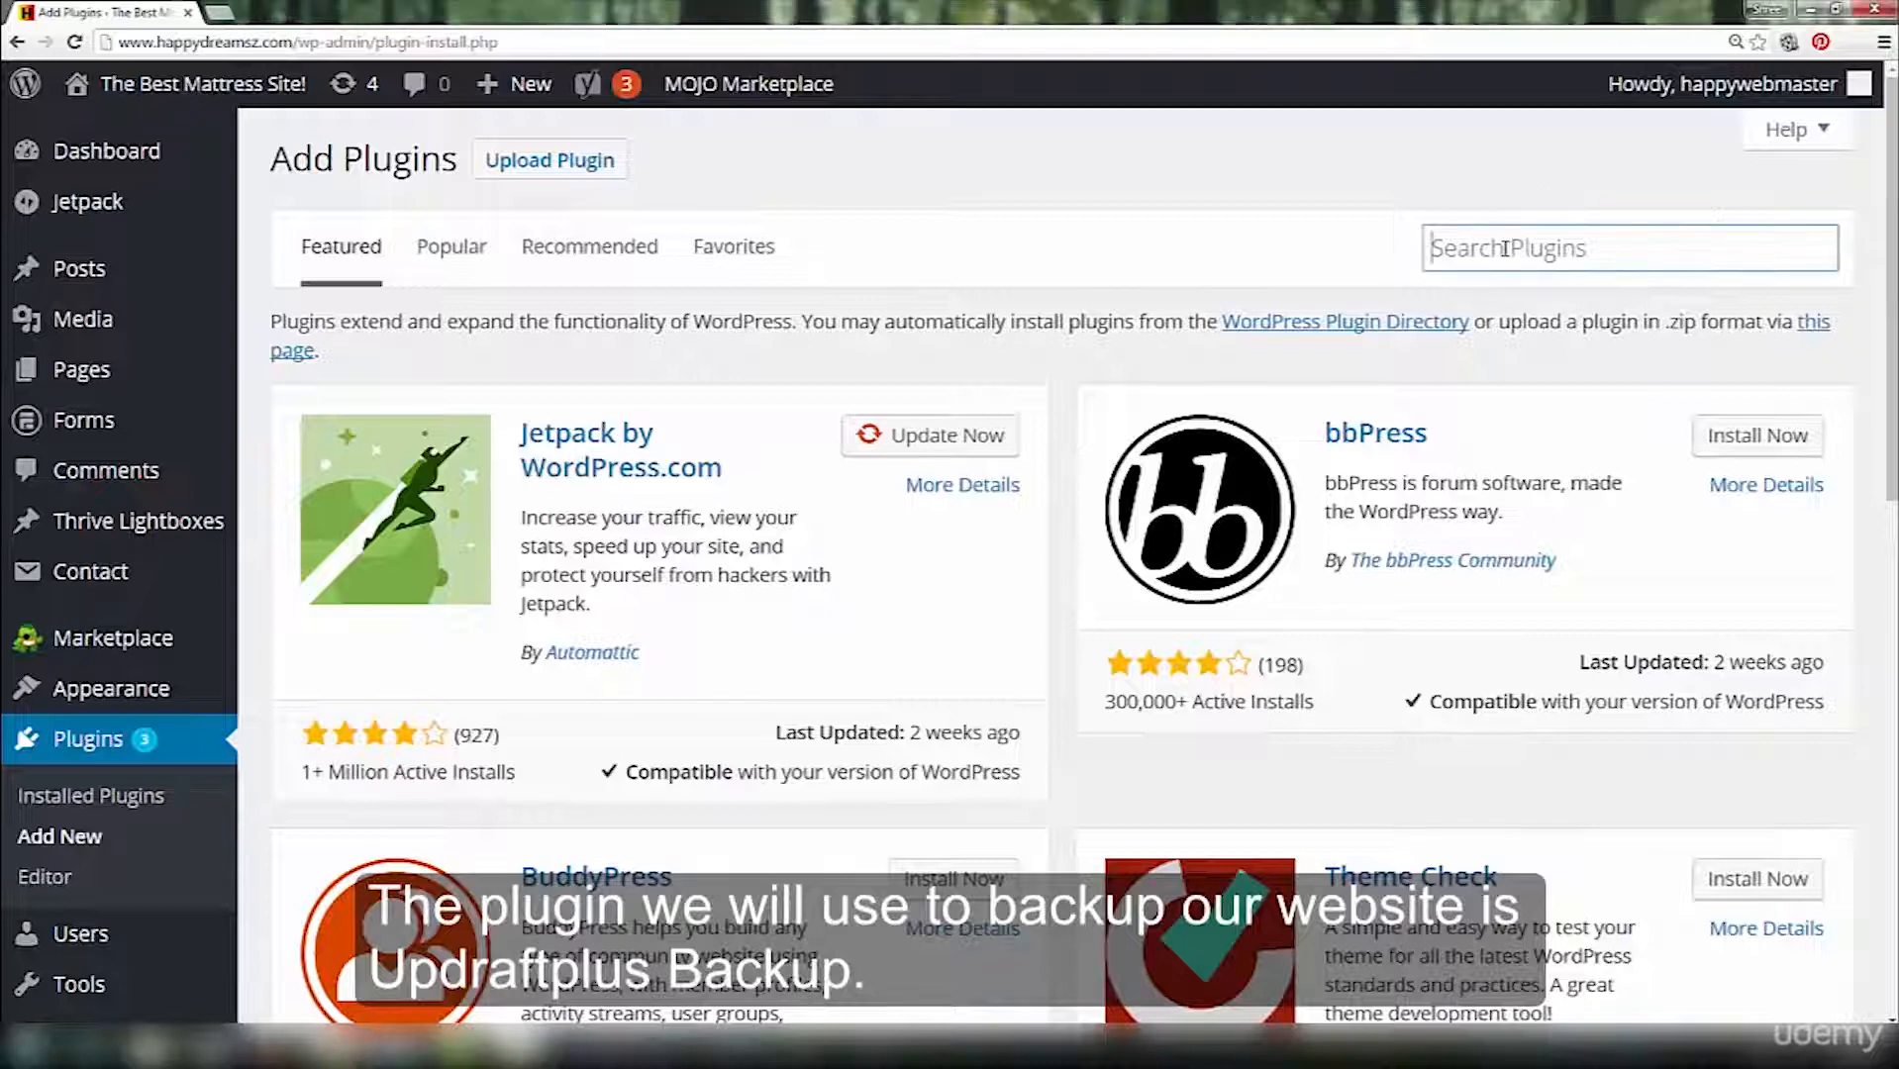
right_click(1503, 246)
click(1544, 364)
key(Return)
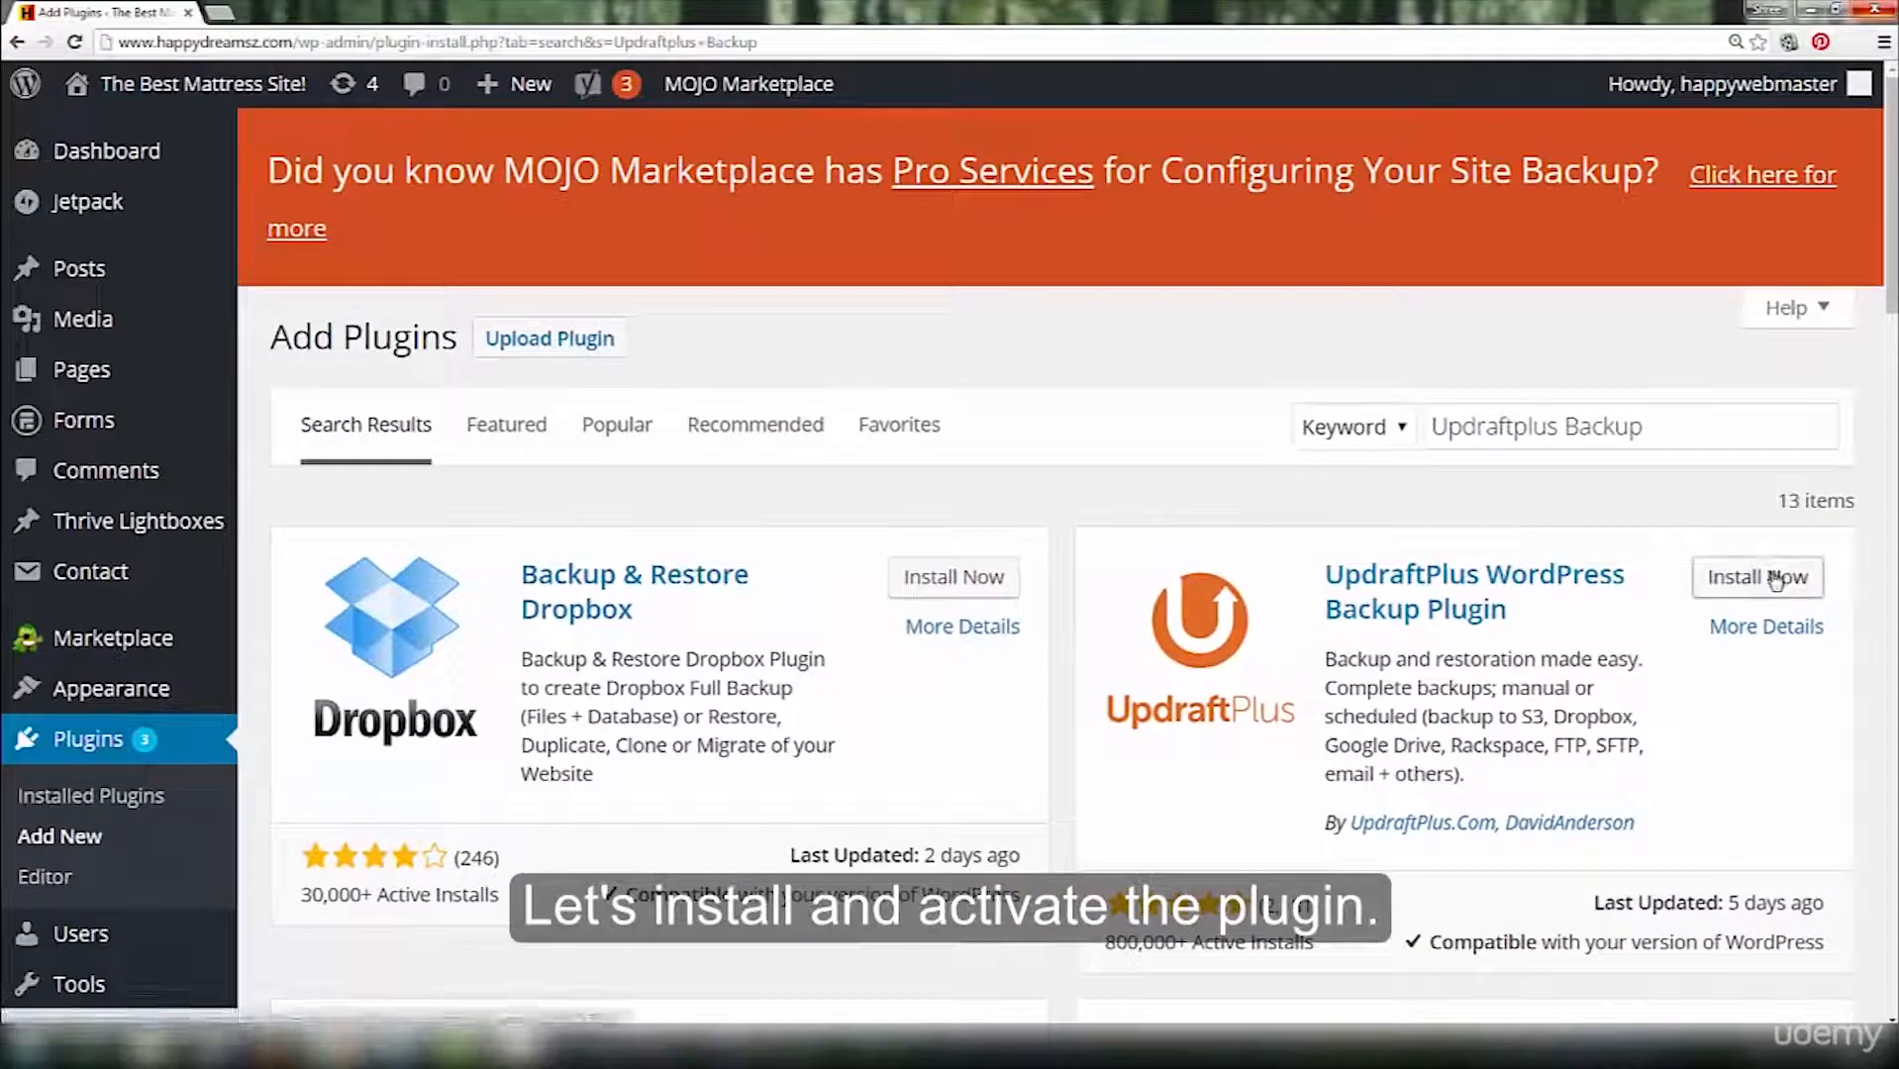
click(1782, 574)
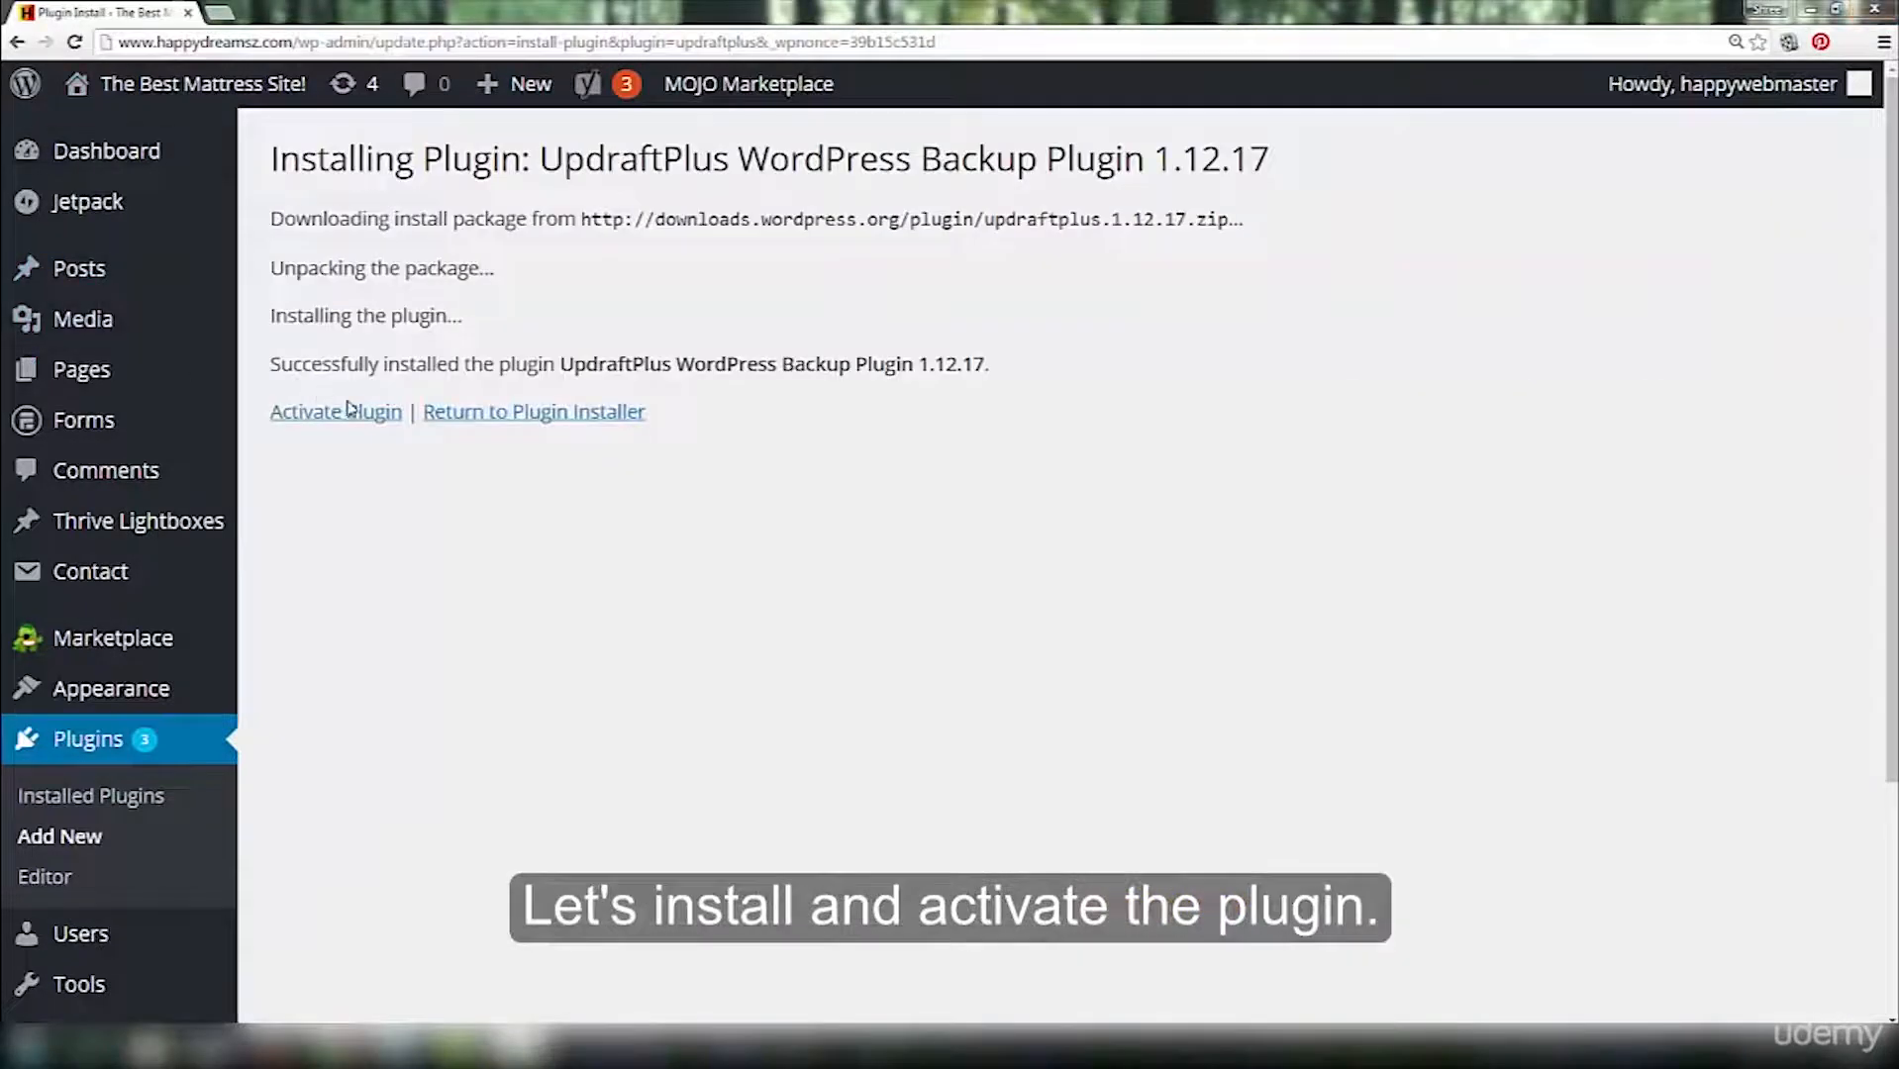
click(350, 414)
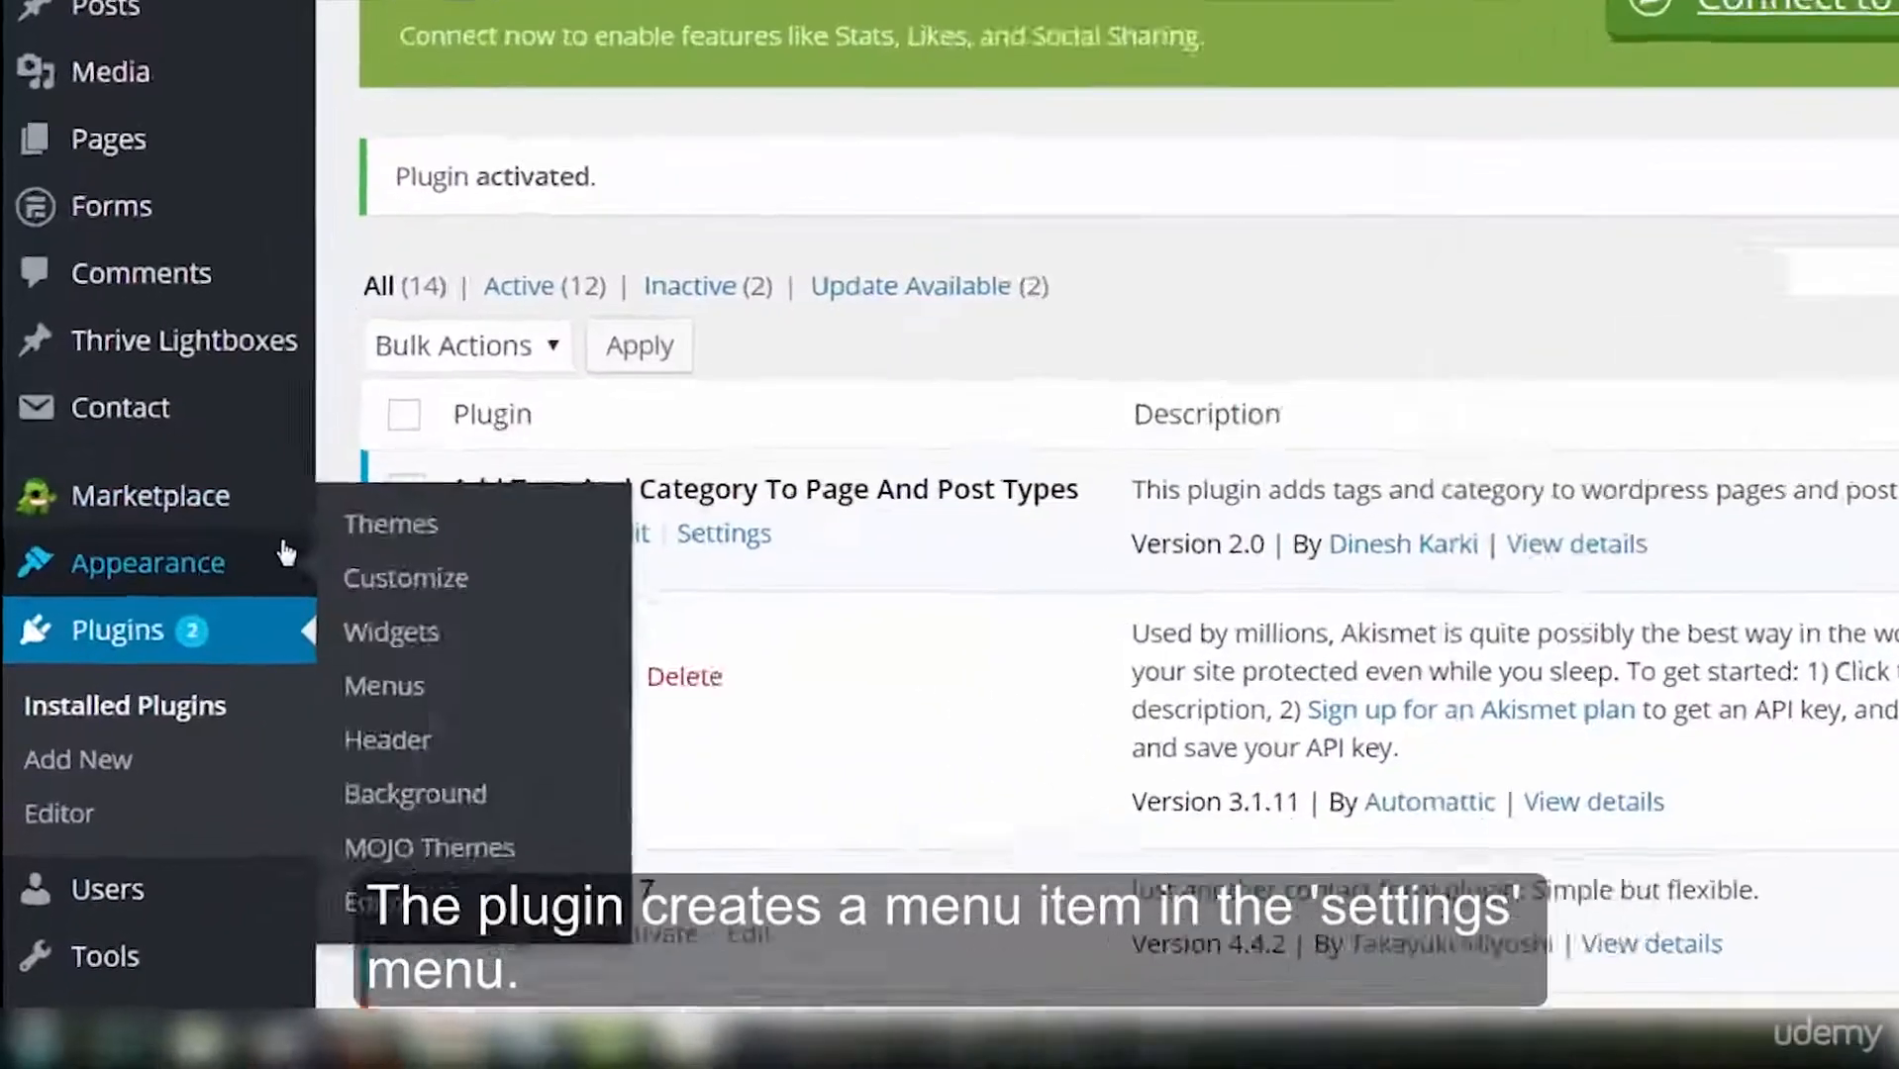
Open the settings page of UpdraftPlus - Backup/Restore from the list of installed plugins.
scroll(227, 677, down, 5)
mouse_move(222, 833)
mouse_move(203, 437)
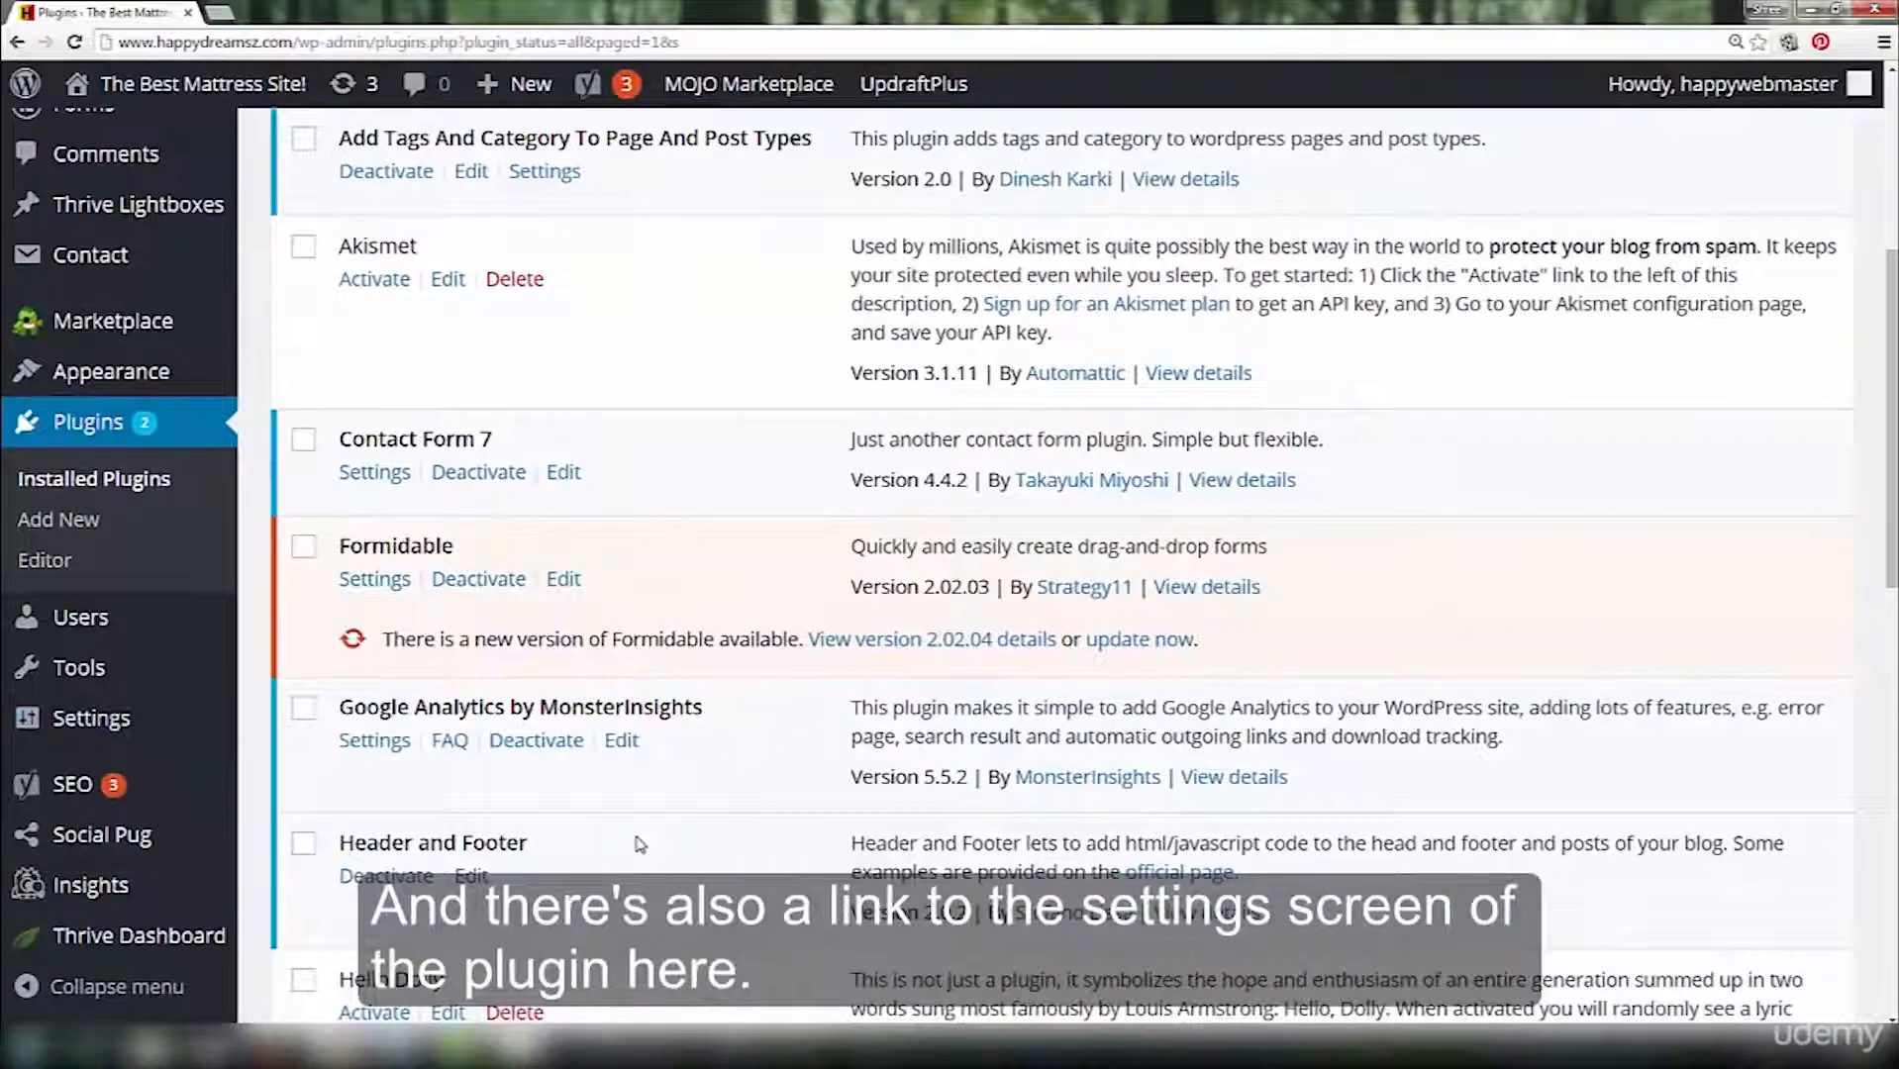
scroll(639, 844, down, 10)
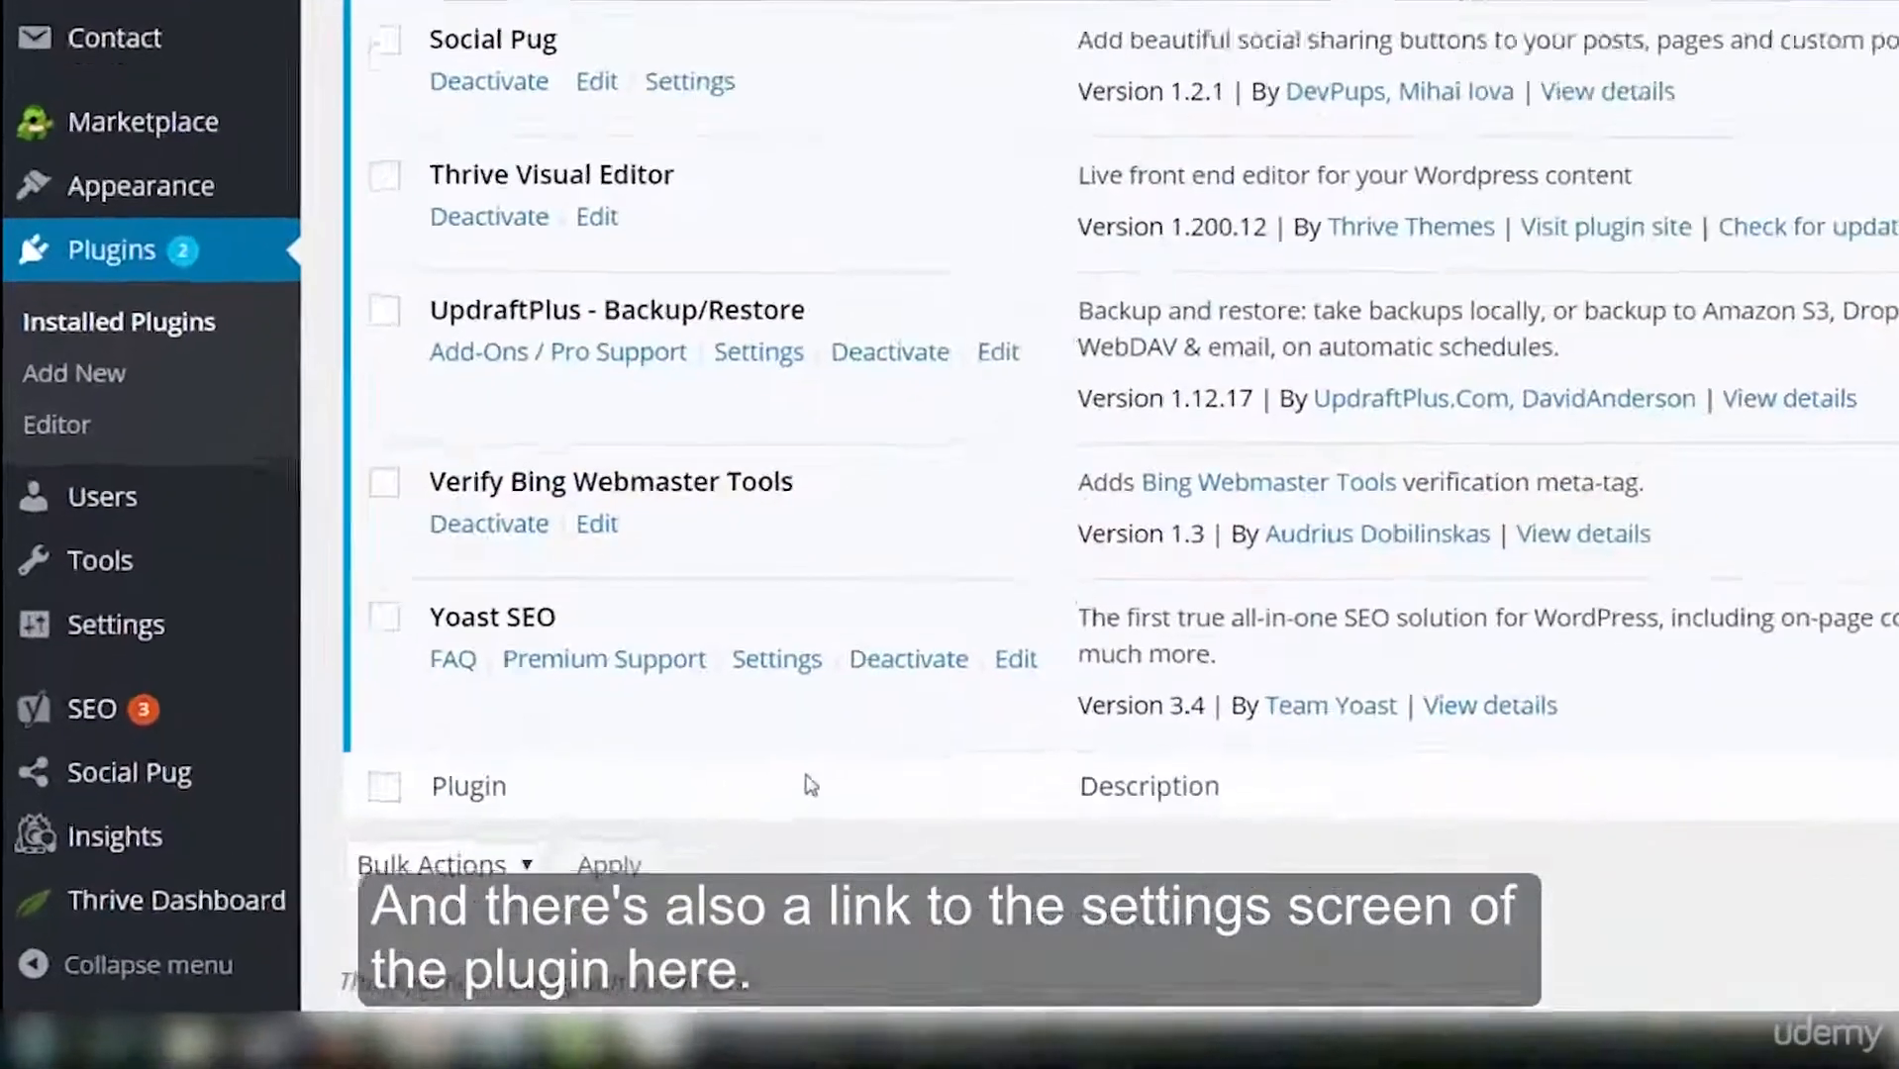
click(783, 359)
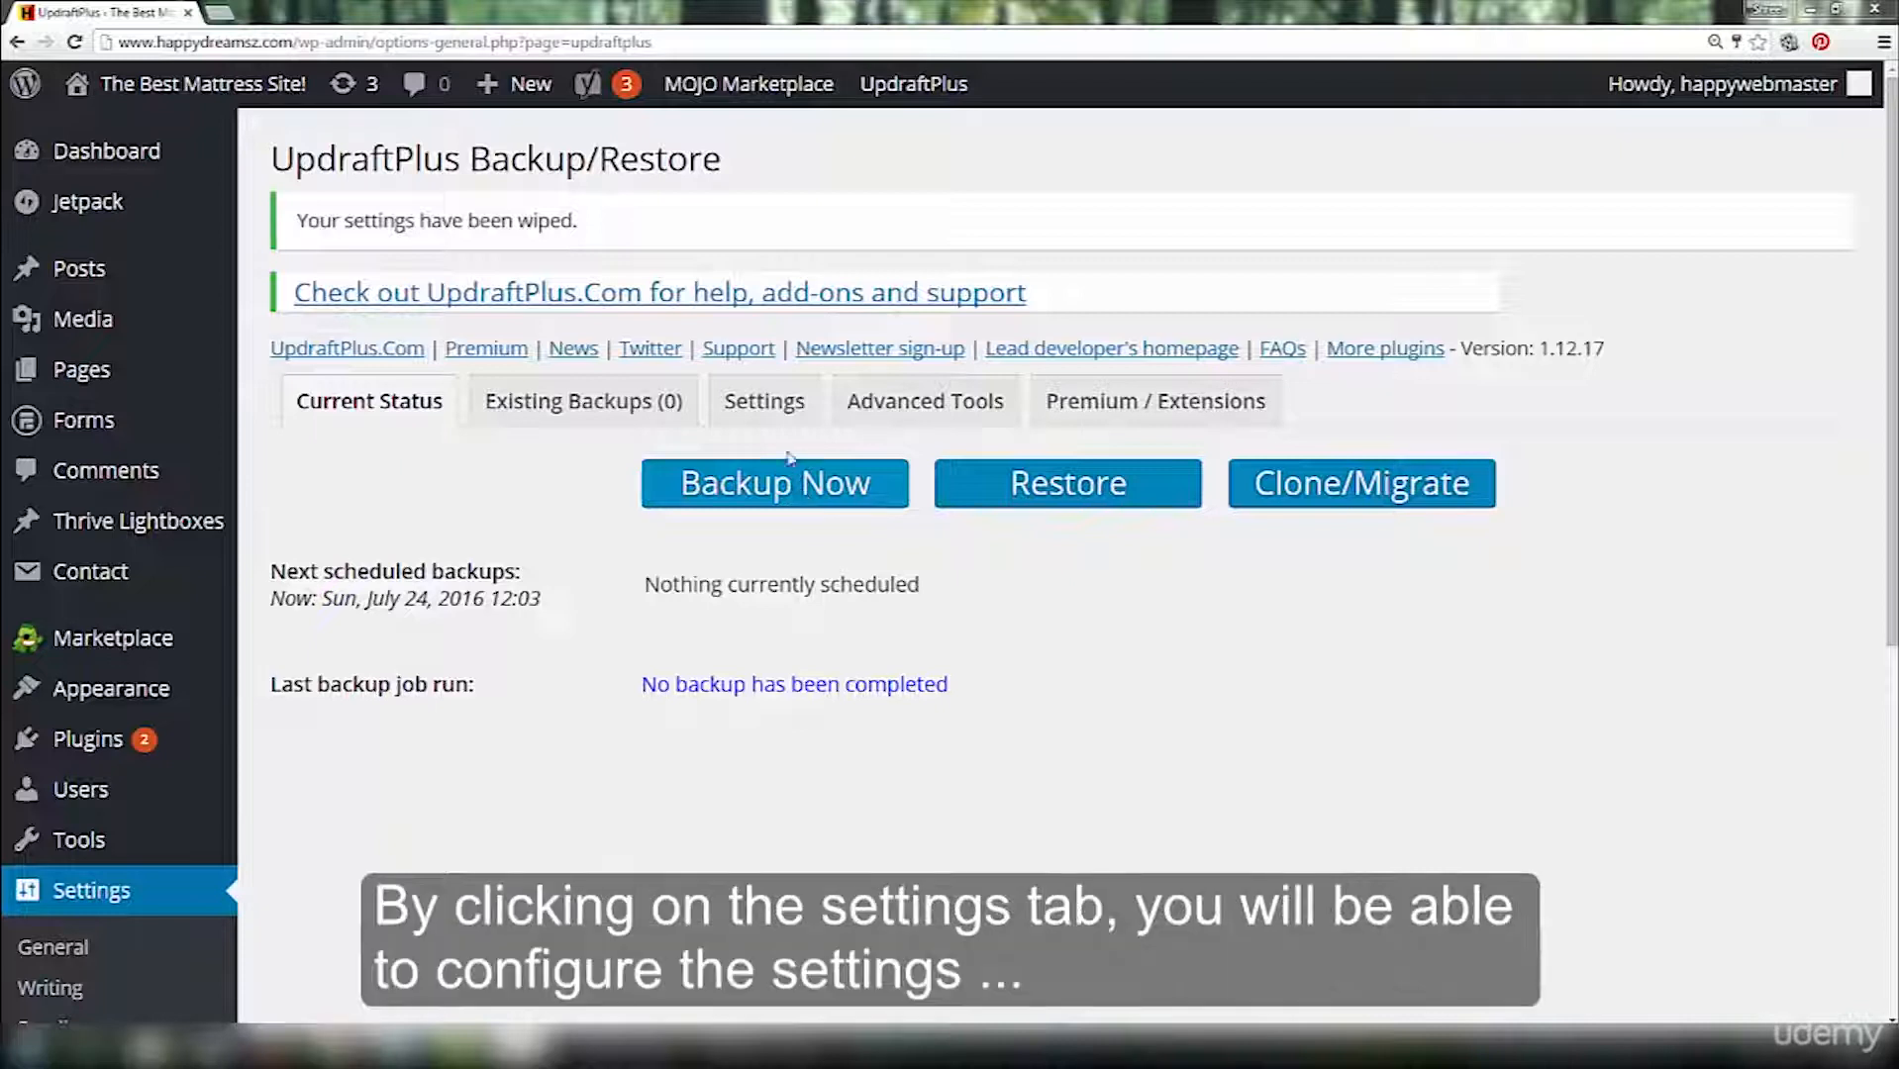
Set both the files backup schedule and the database backup schedule to Weekly in the UpdraftPlus settings.
click(785, 409)
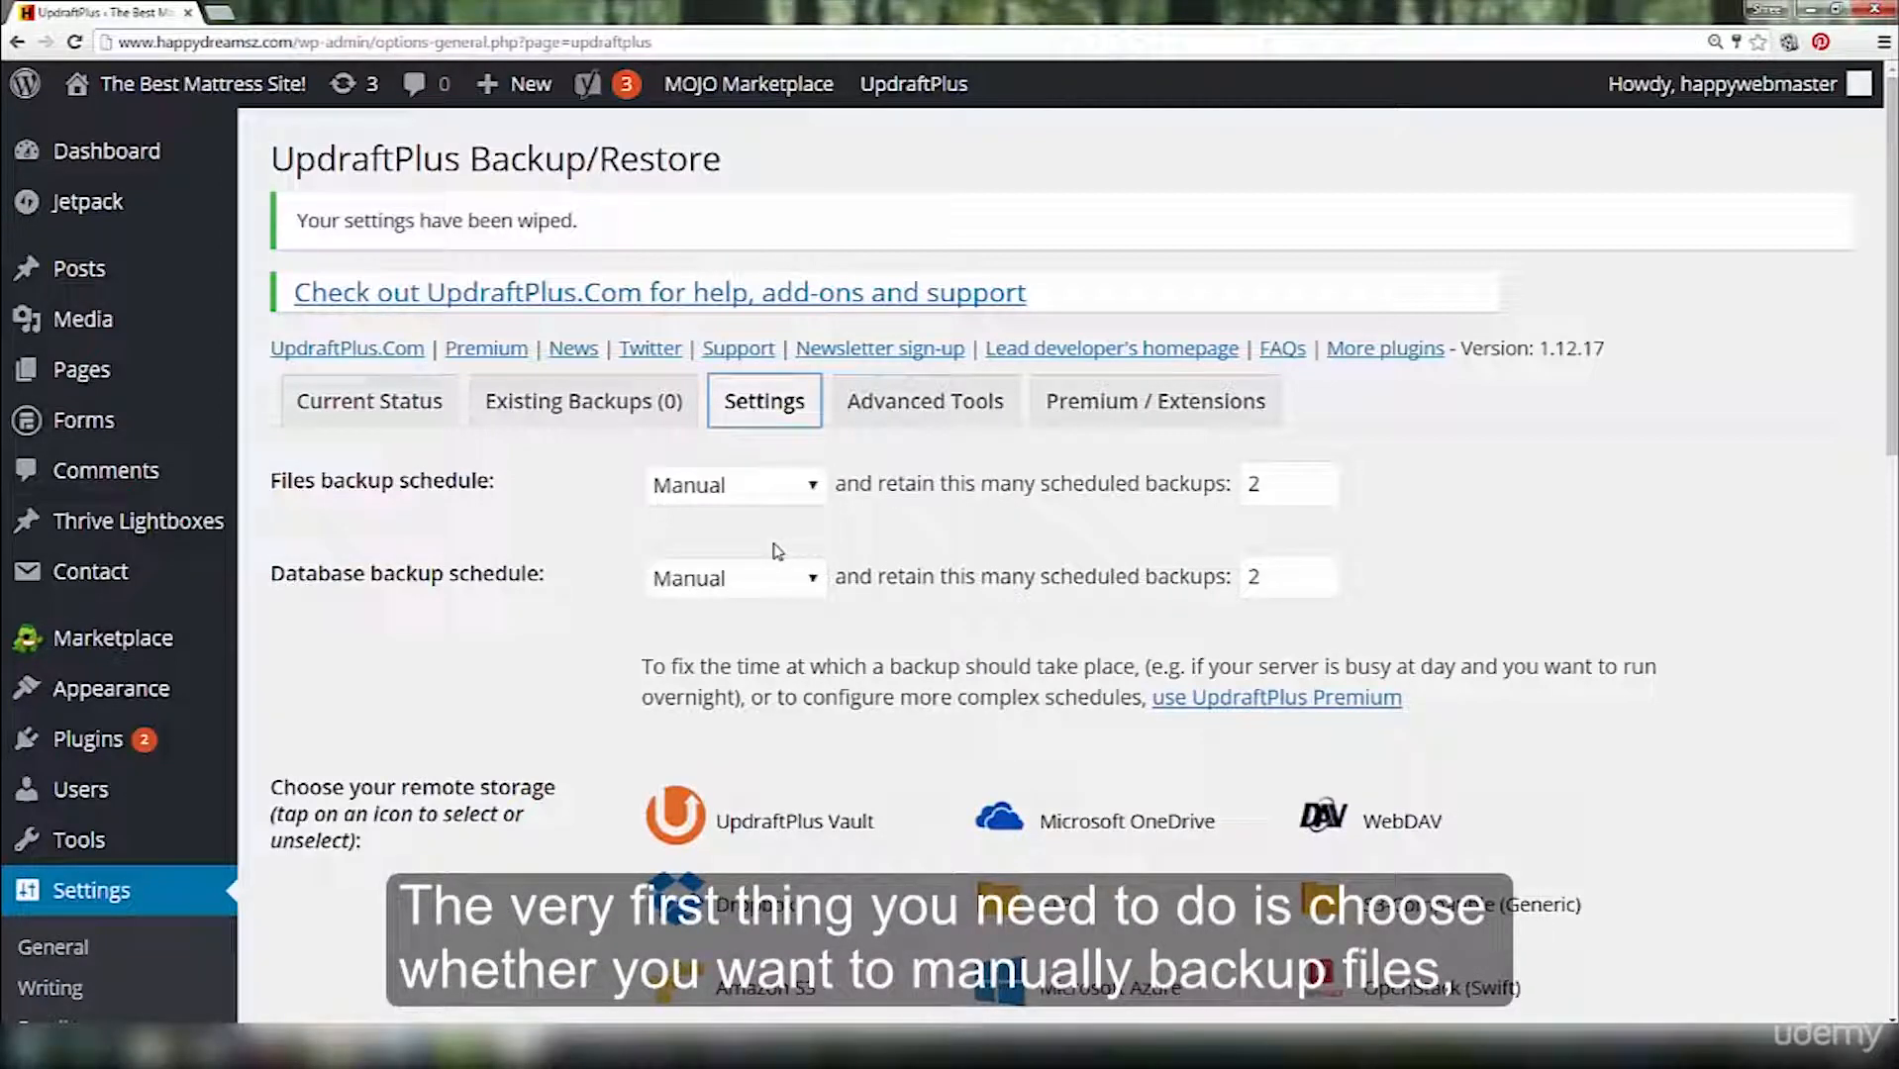
click(816, 488)
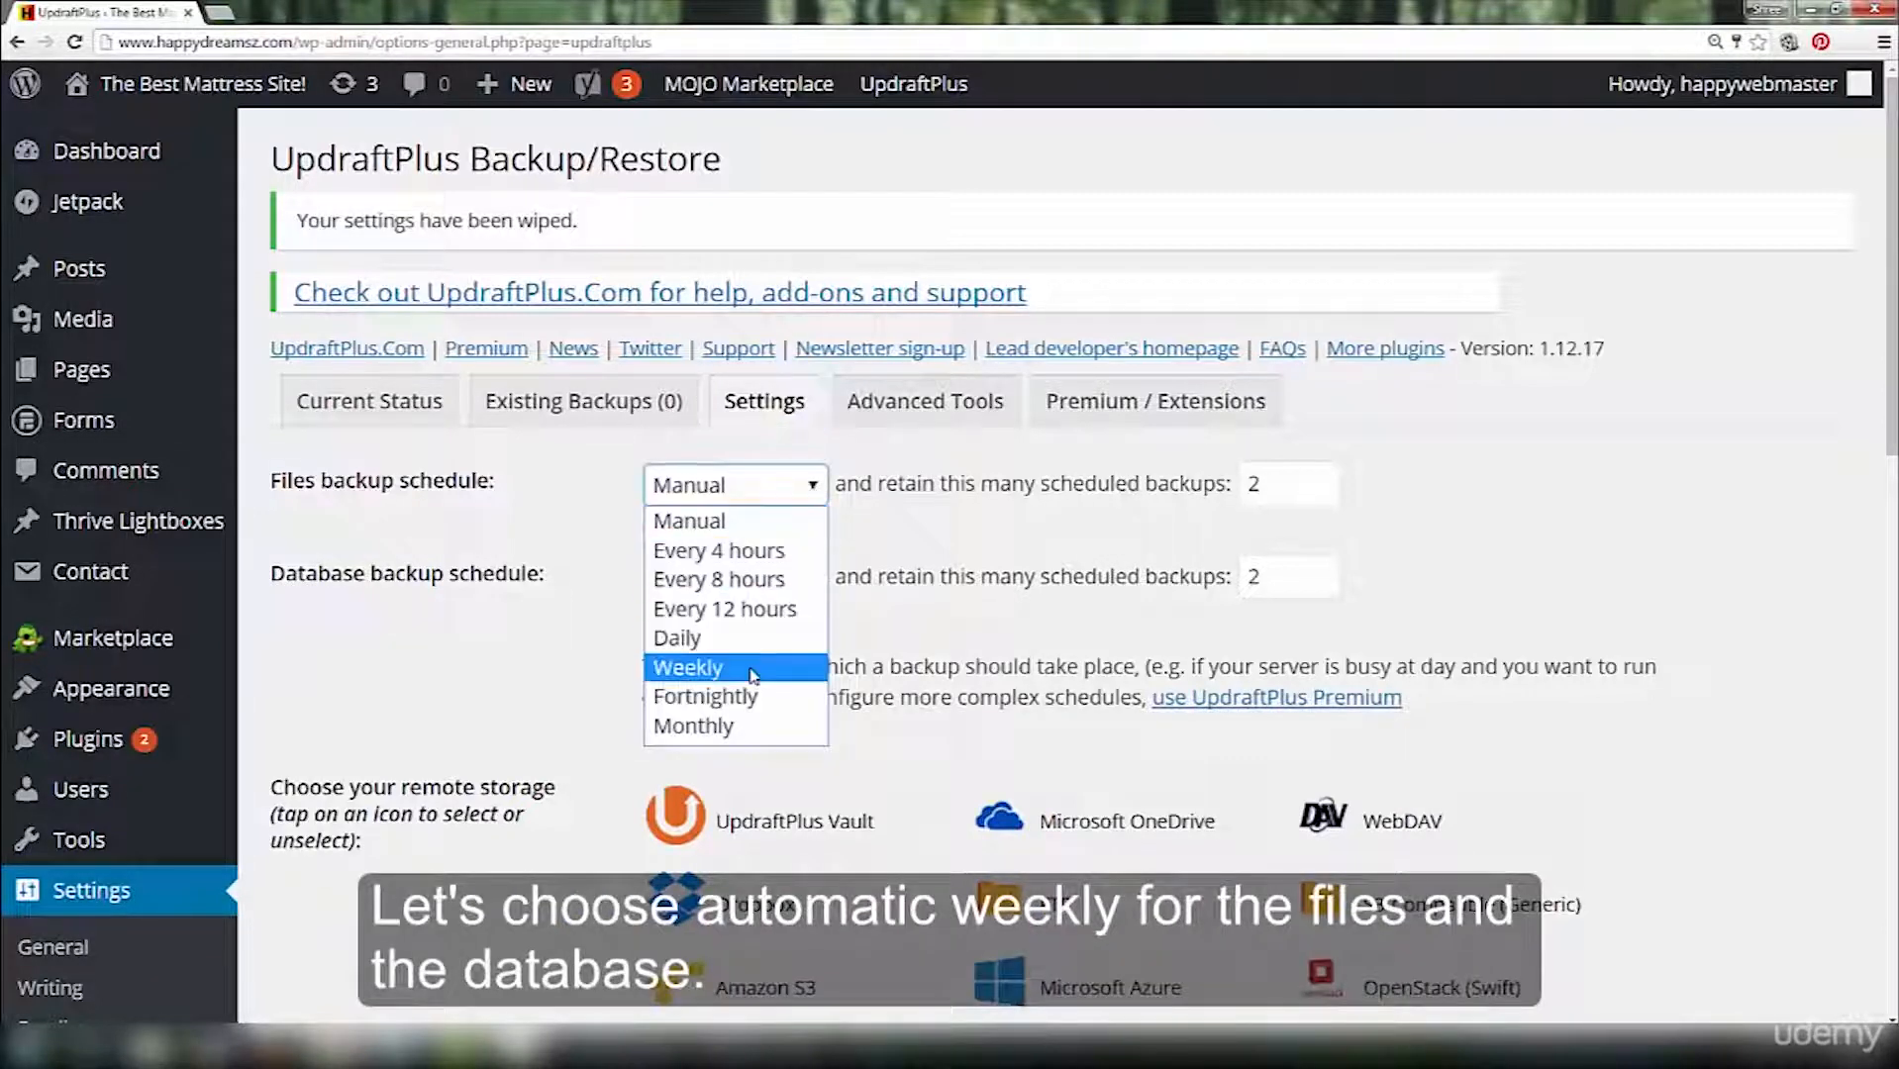
click(753, 676)
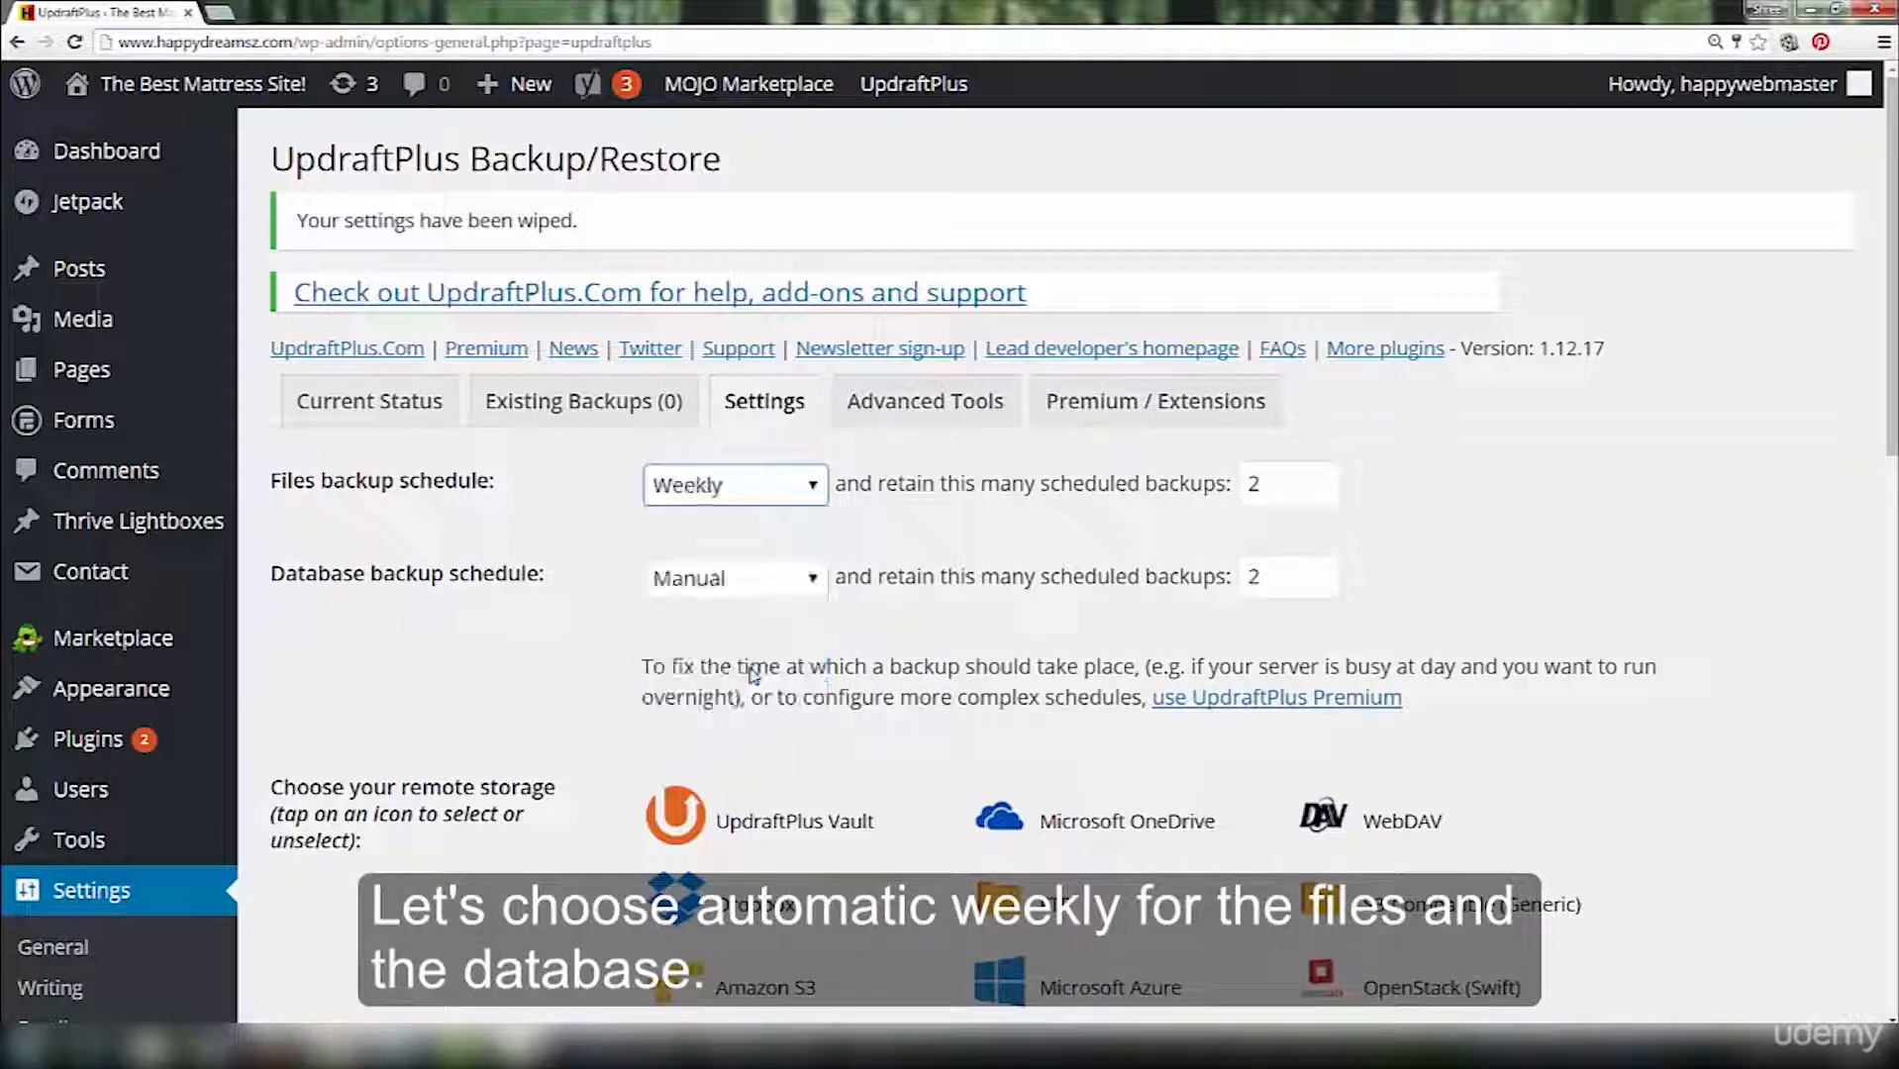
click(816, 580)
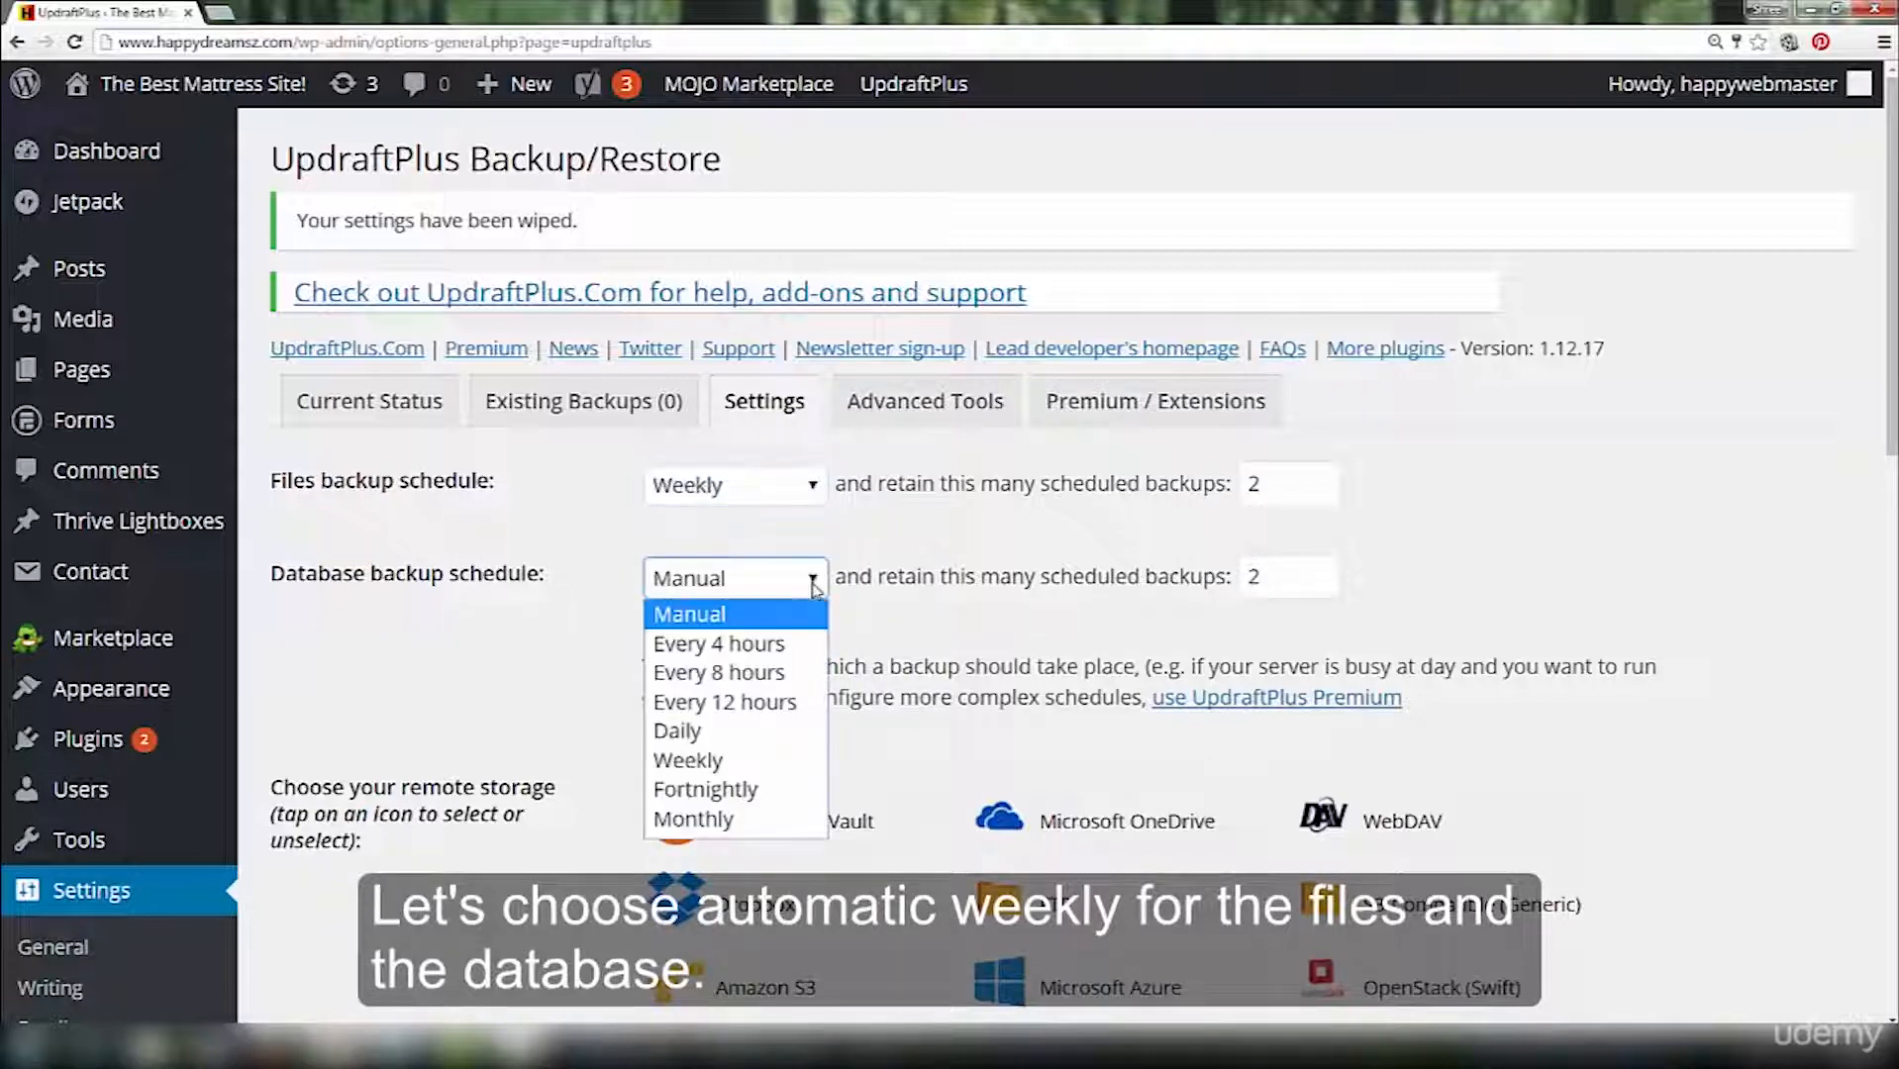
click(741, 761)
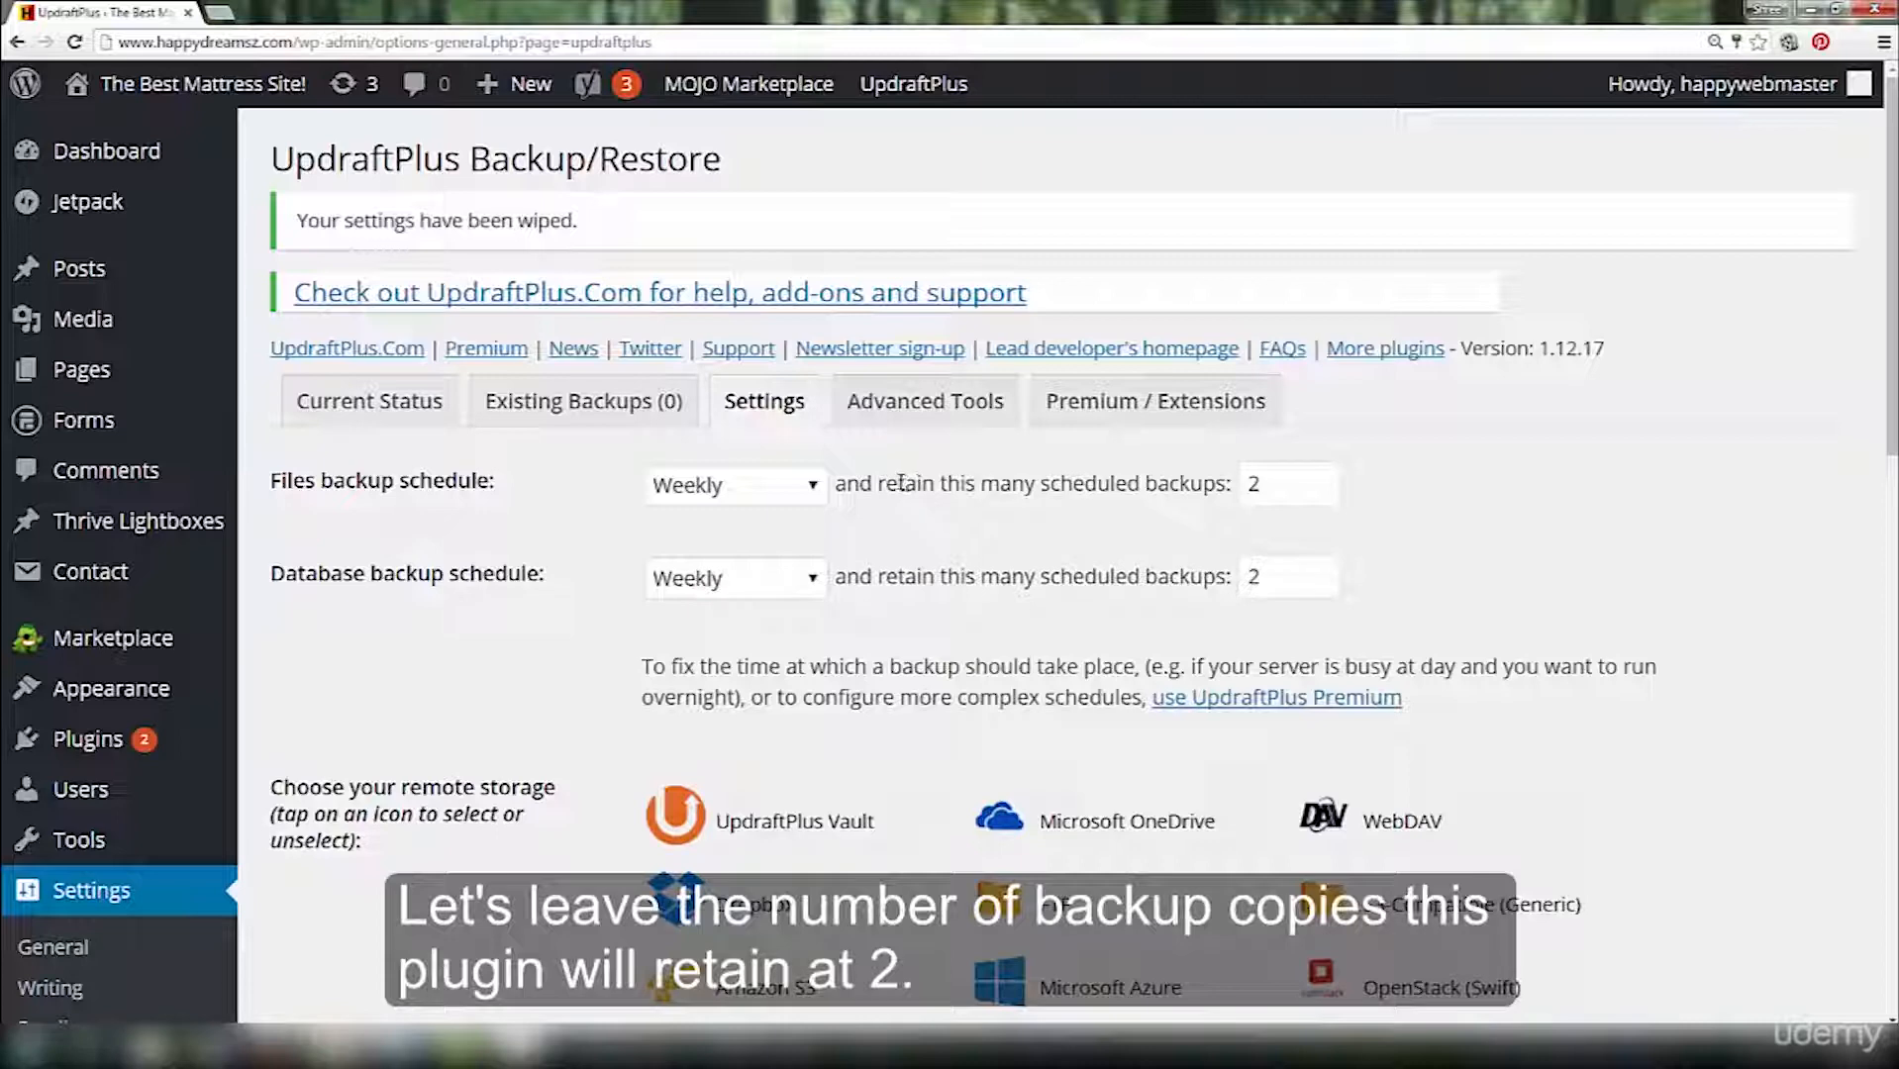
drag(901, 483, 1219, 483)
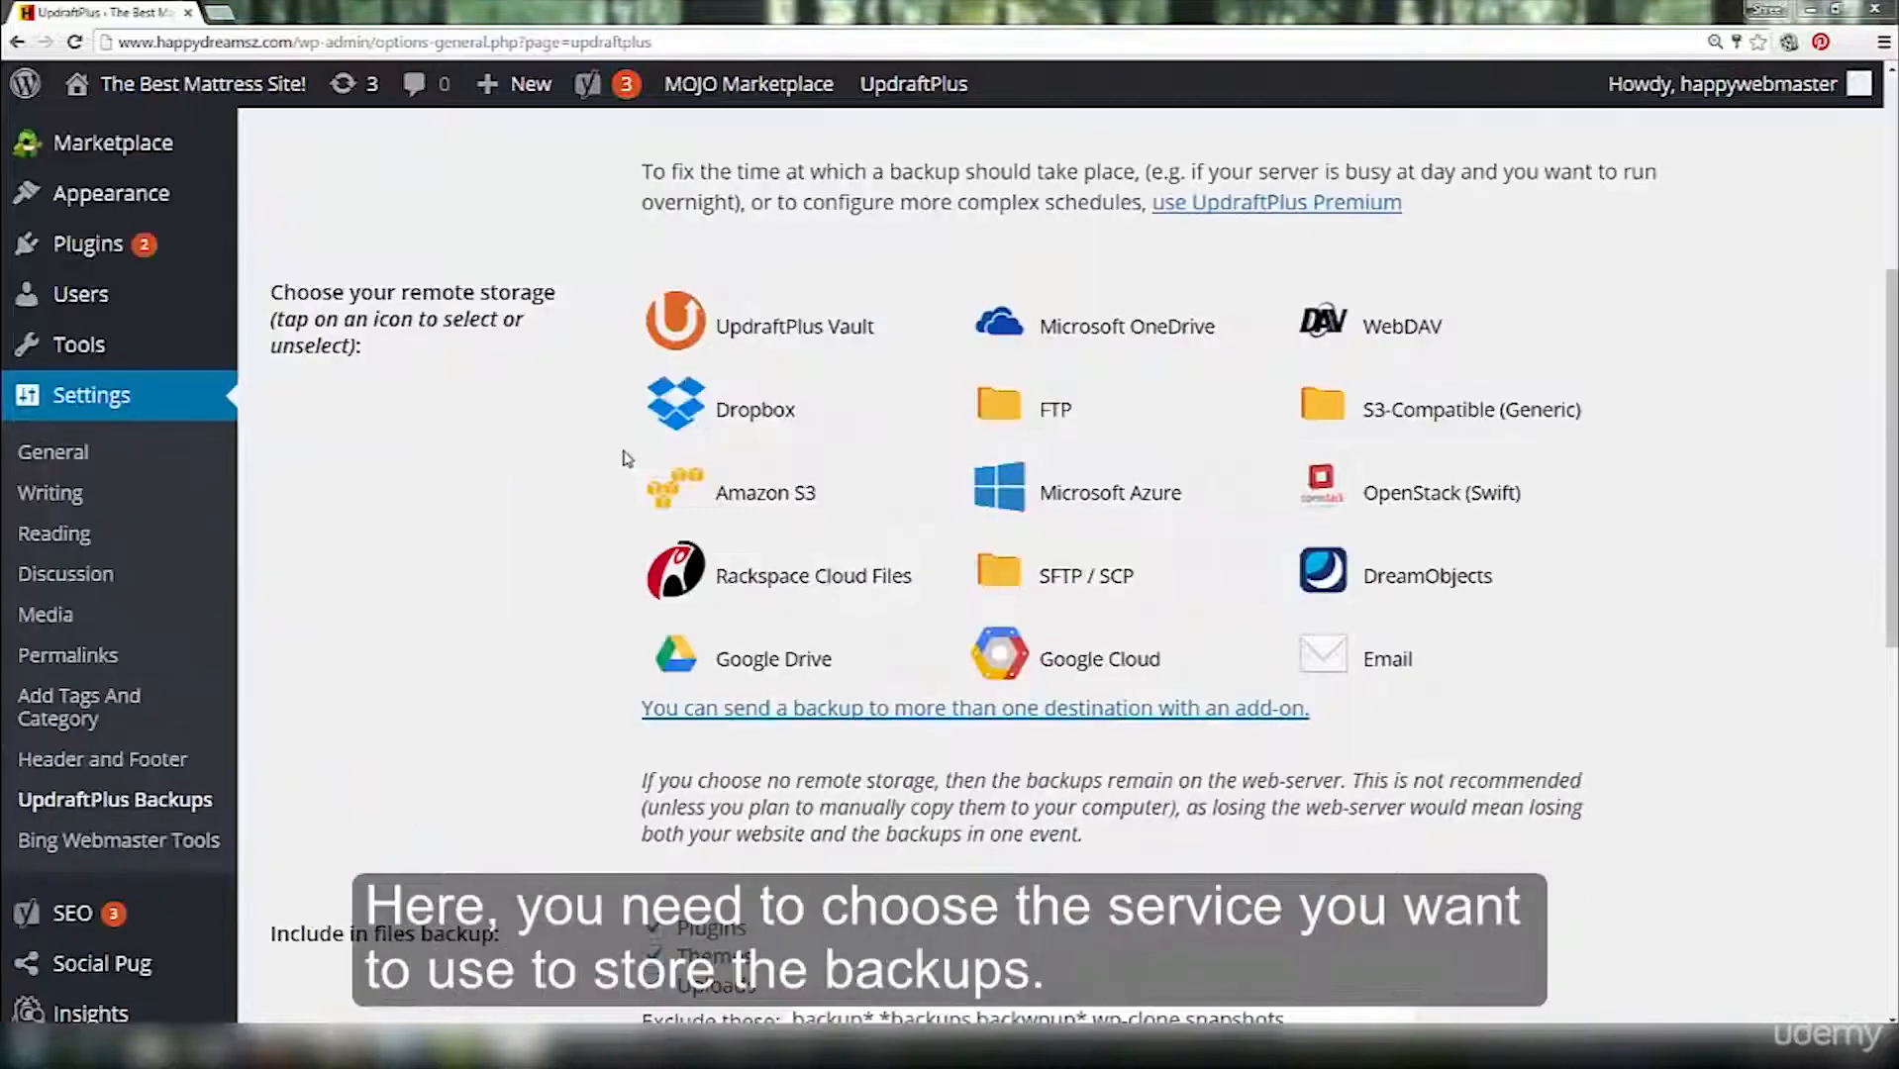
Choose Dropbox as the remote storage for the backups.
scroll(623, 453, down, 5)
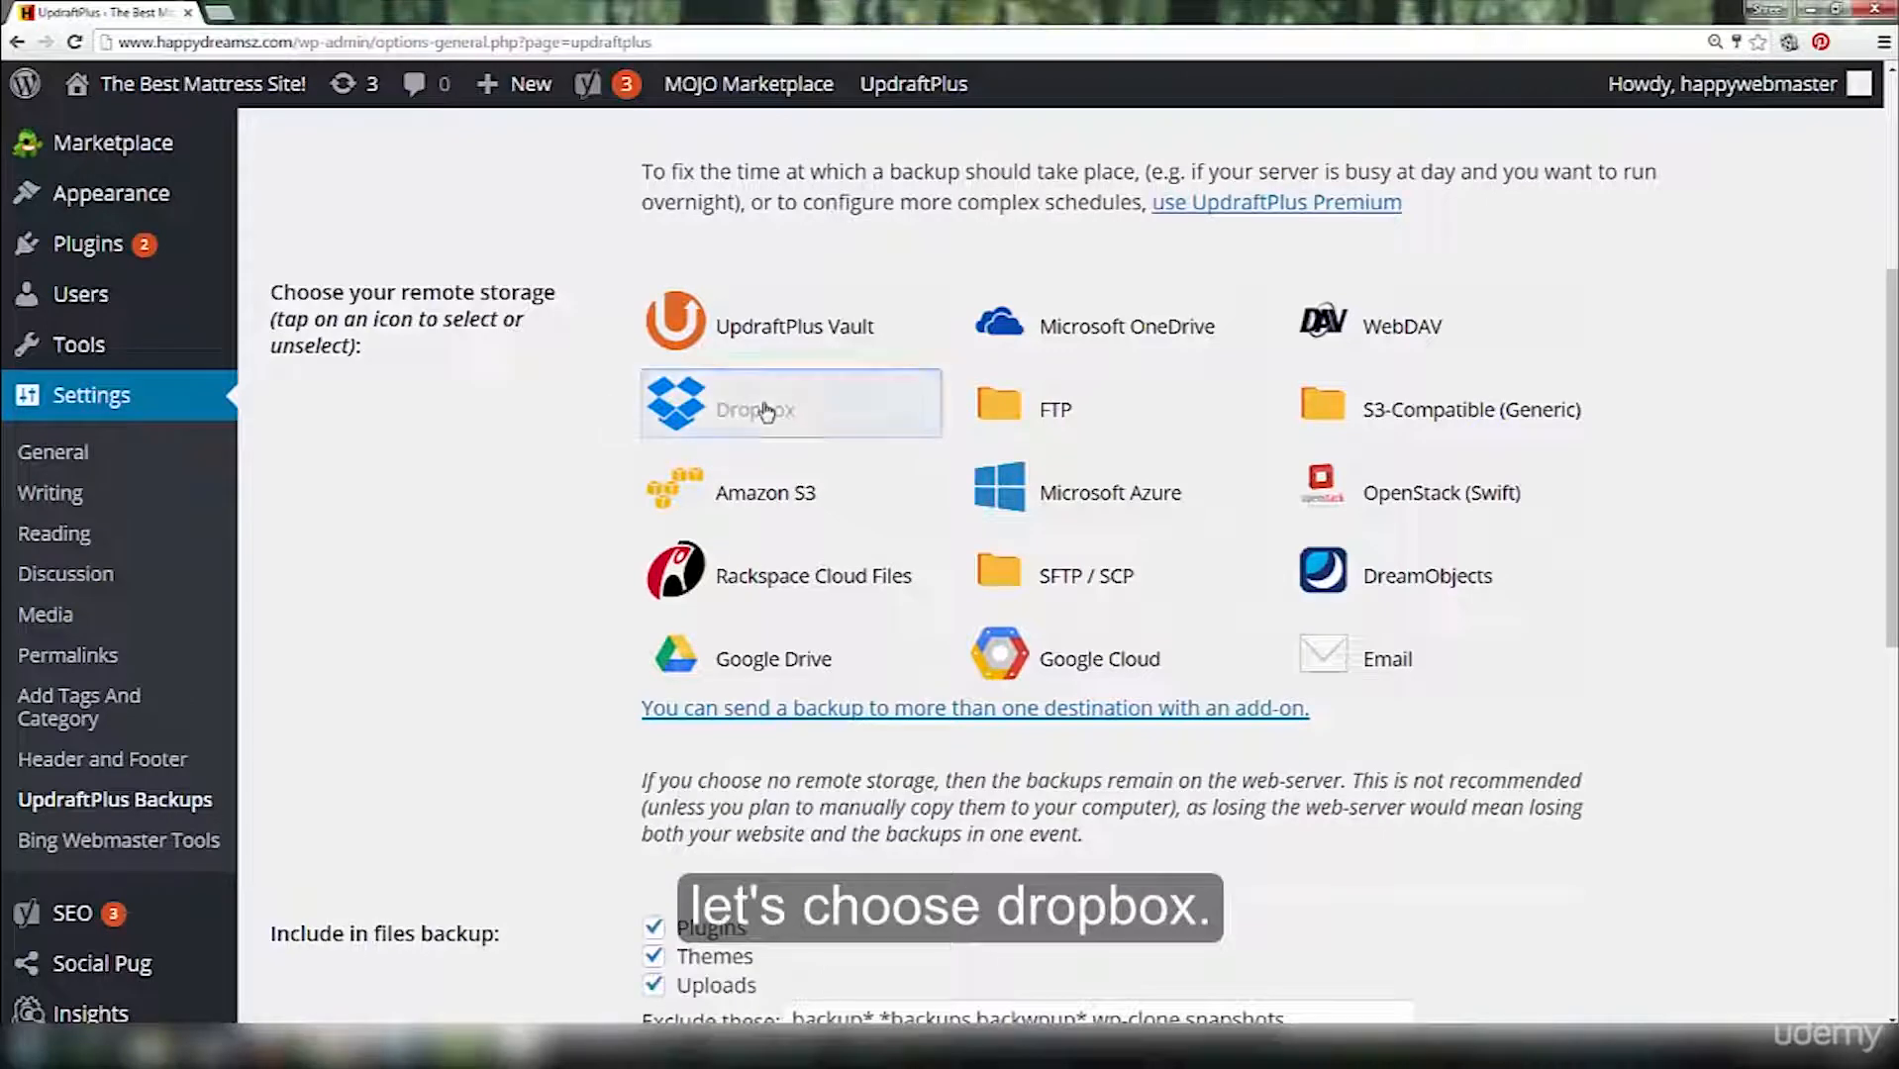
click(765, 410)
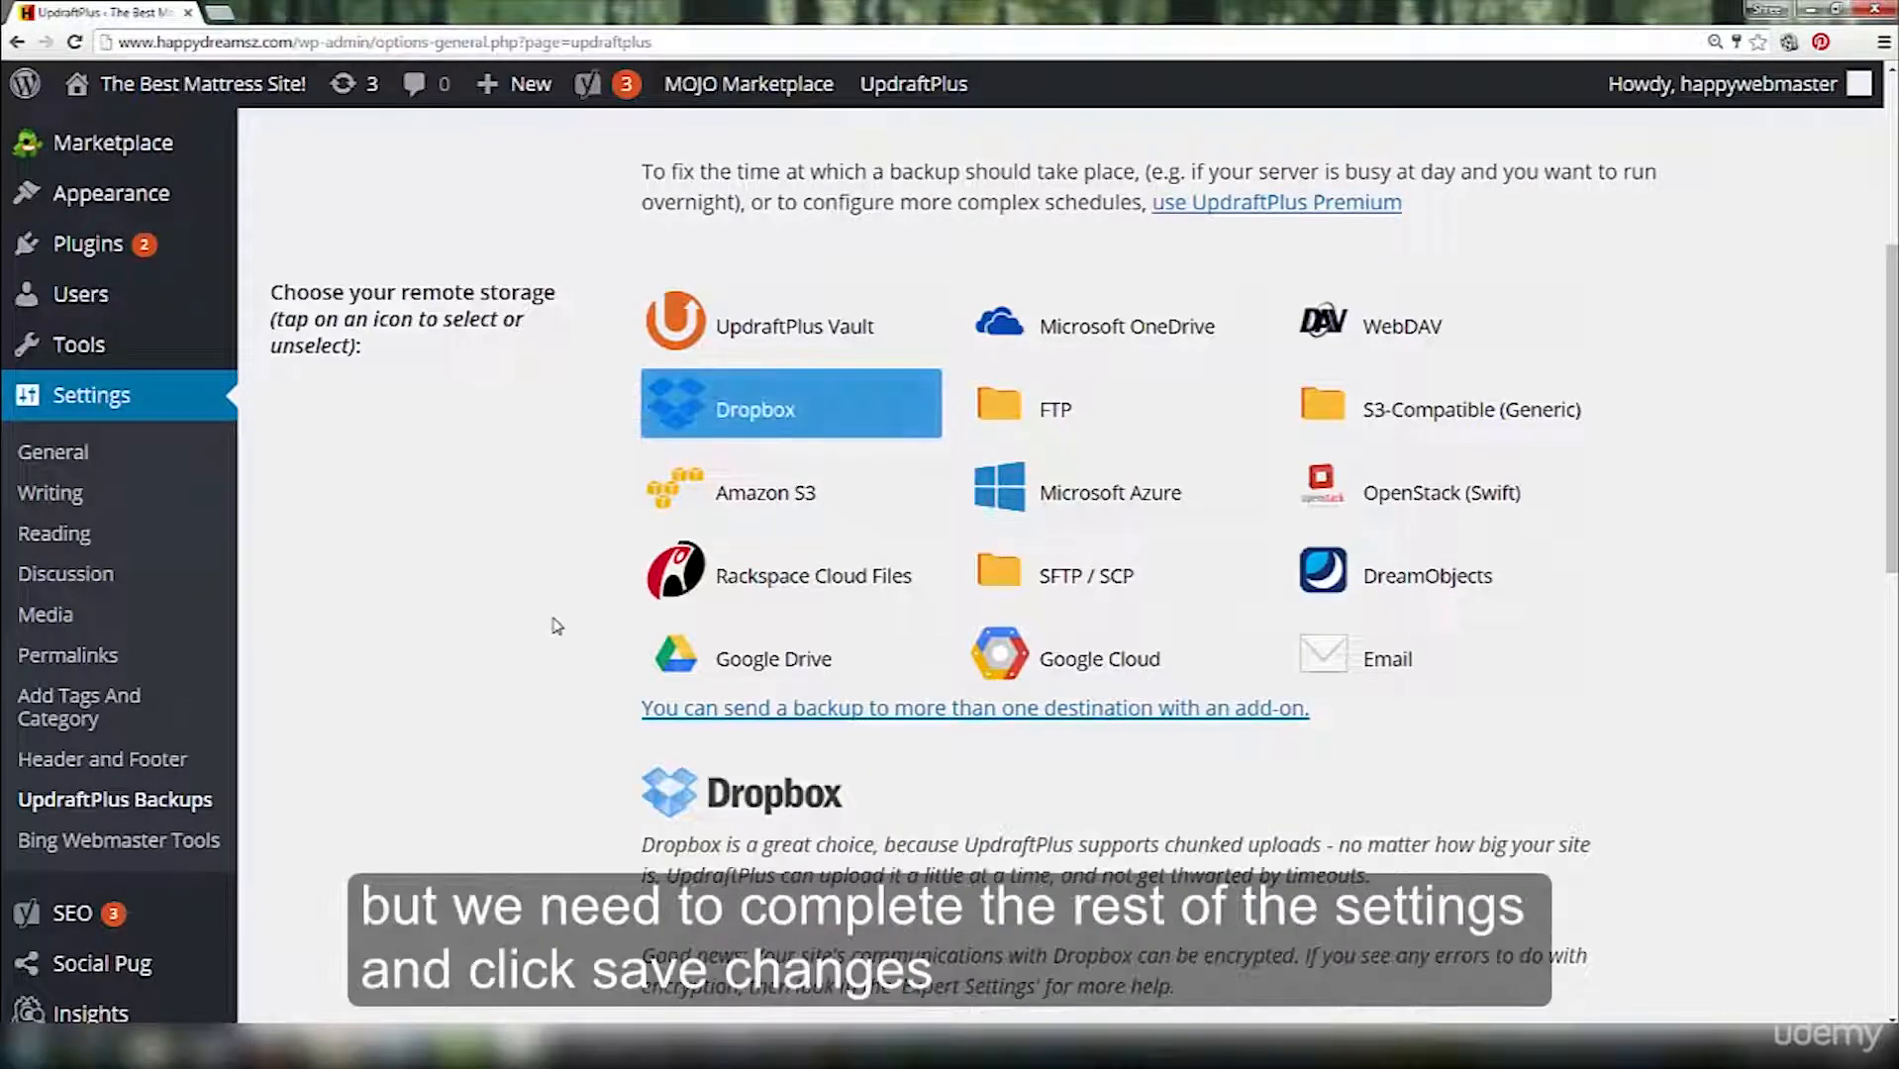
Enable sending a basic backup report to the site's admin e-mail address.
scroll(552, 623, up, 3)
scroll(552, 624, down, 9)
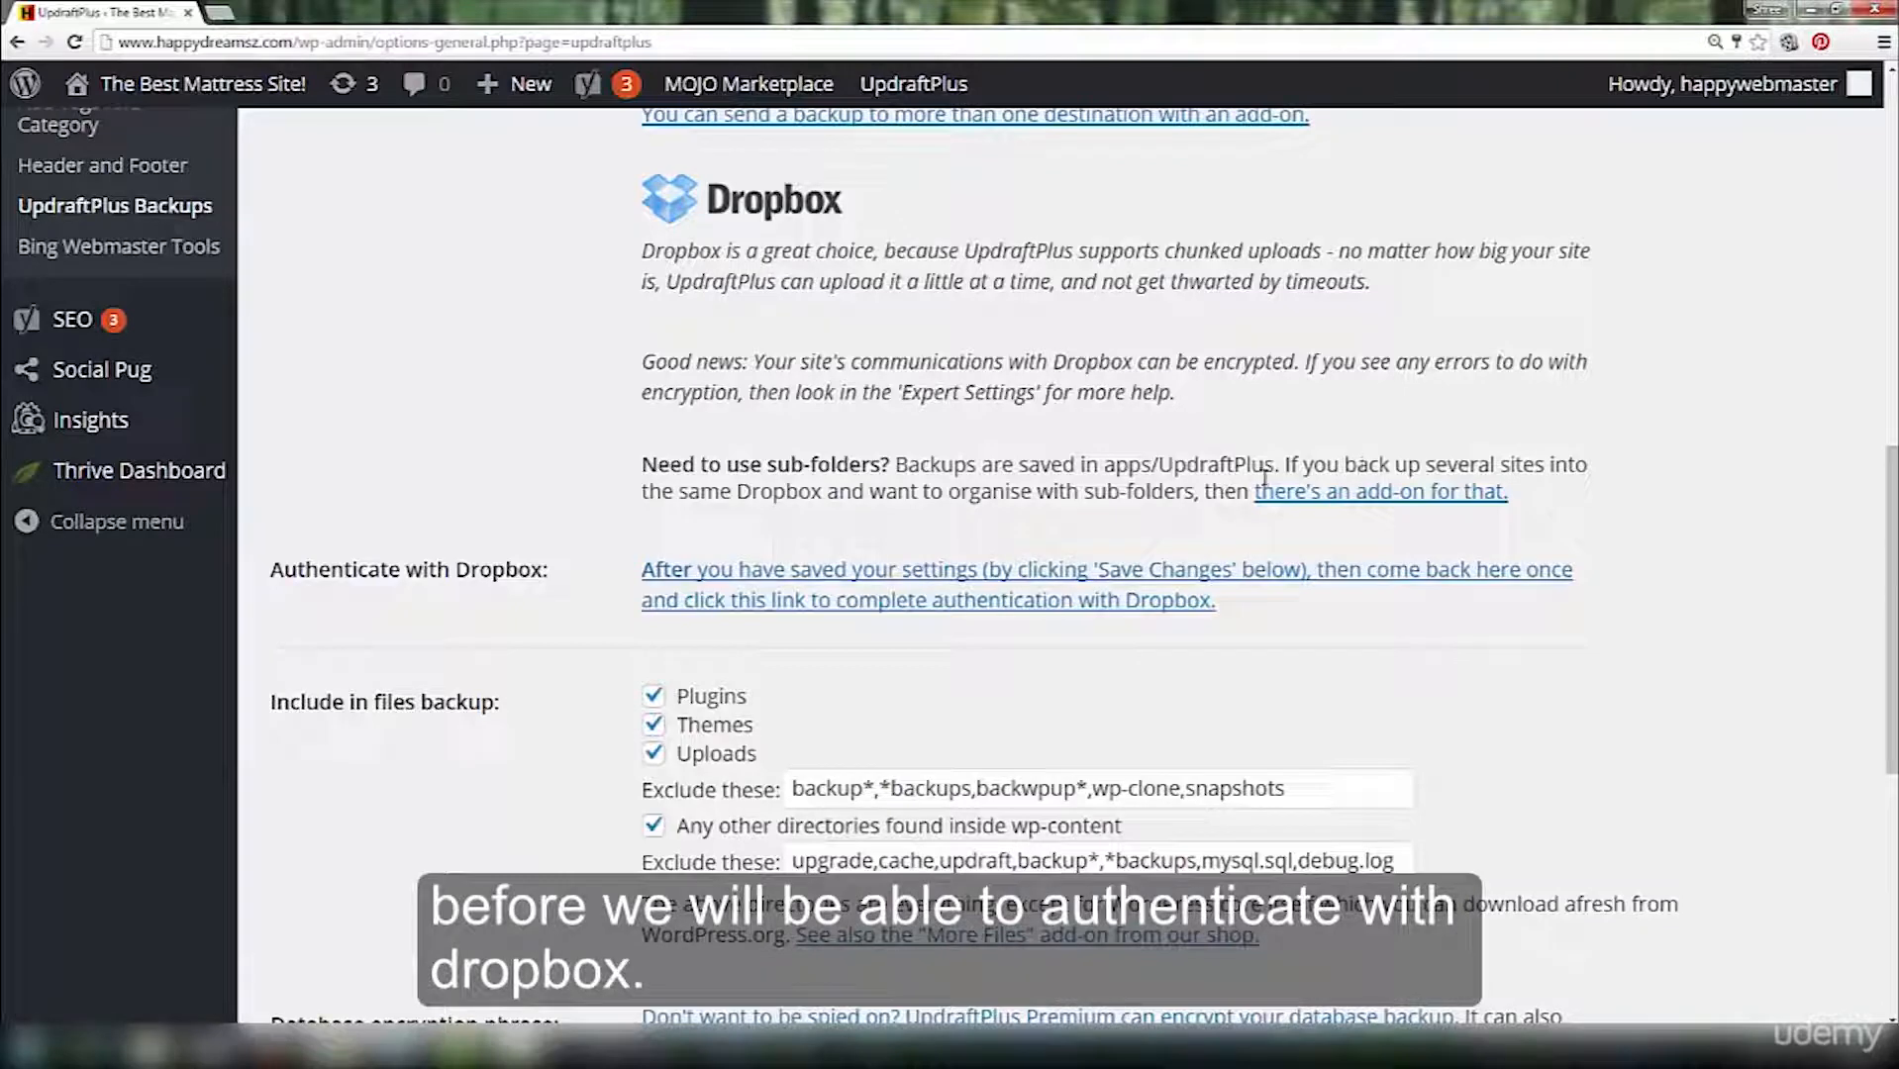
scroll(1814, 594, down, 3)
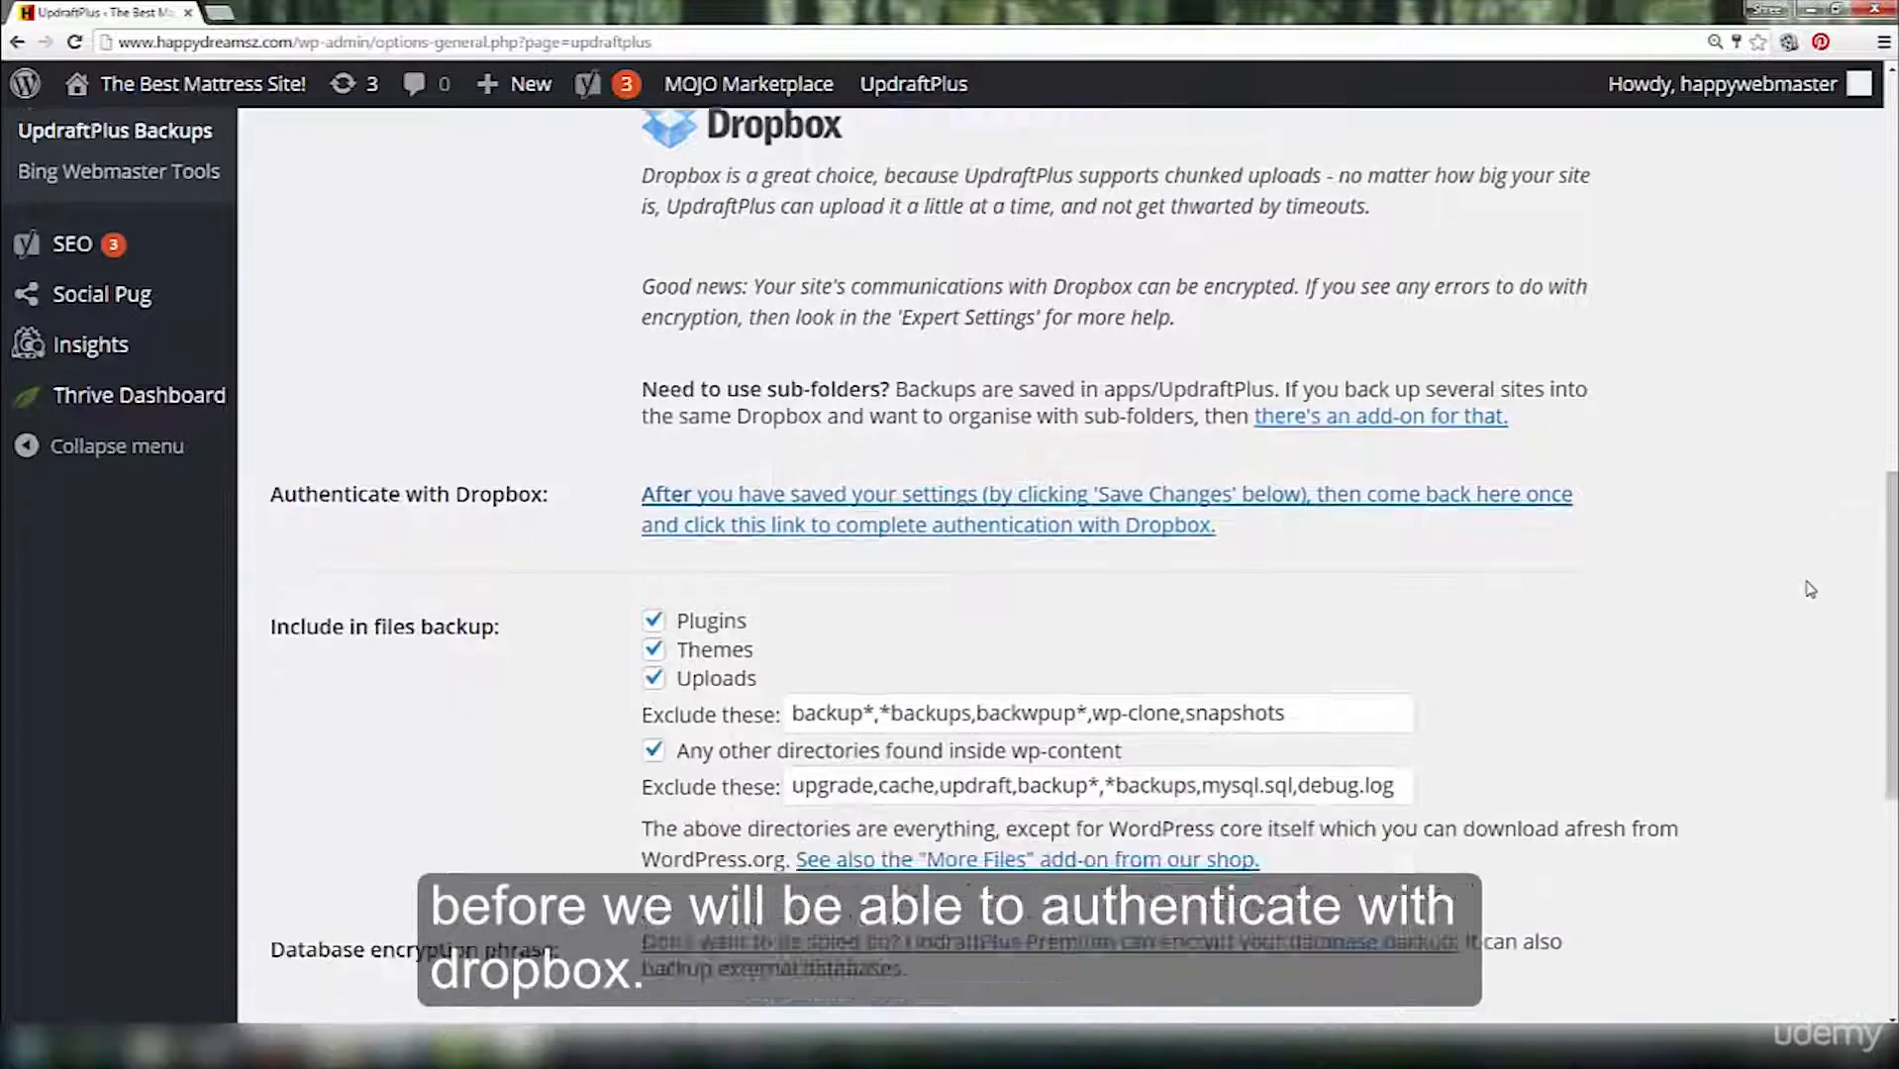
scroll(702, 502, up, 1)
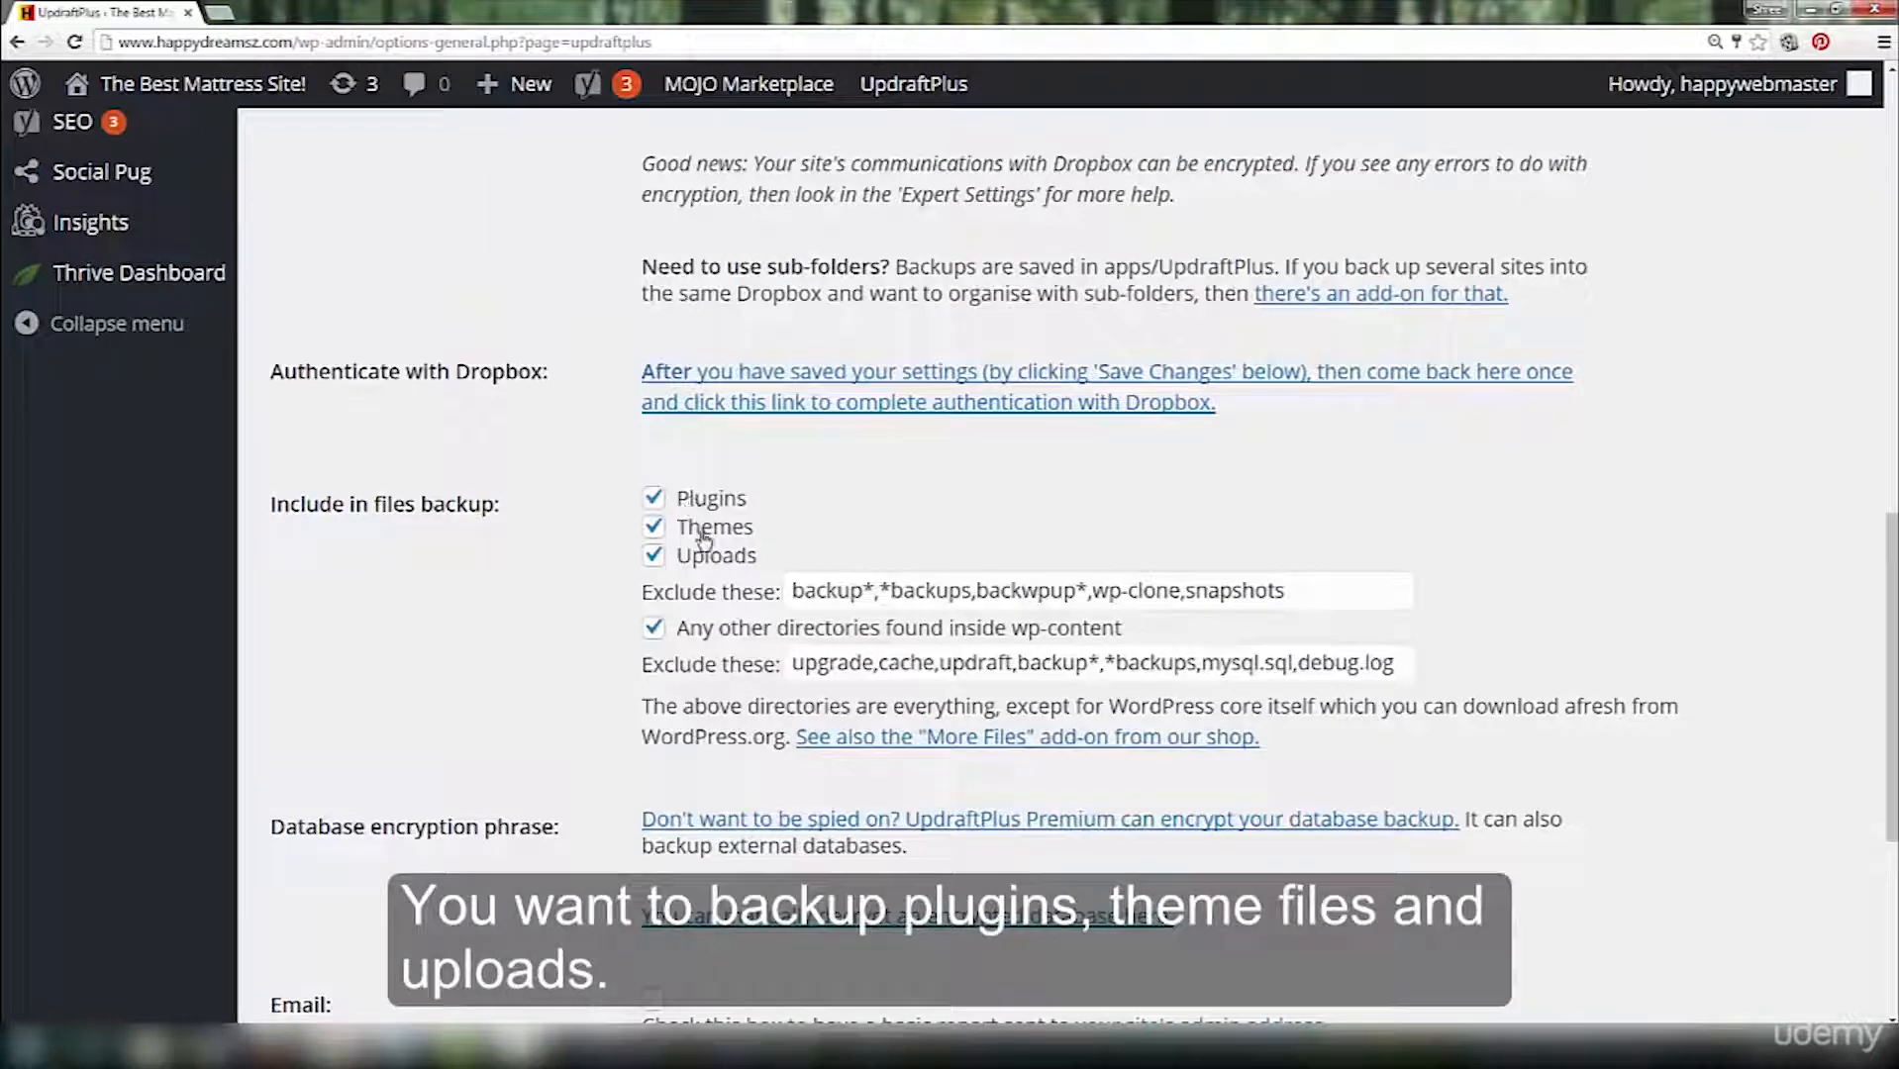
scroll(711, 569, down, 5)
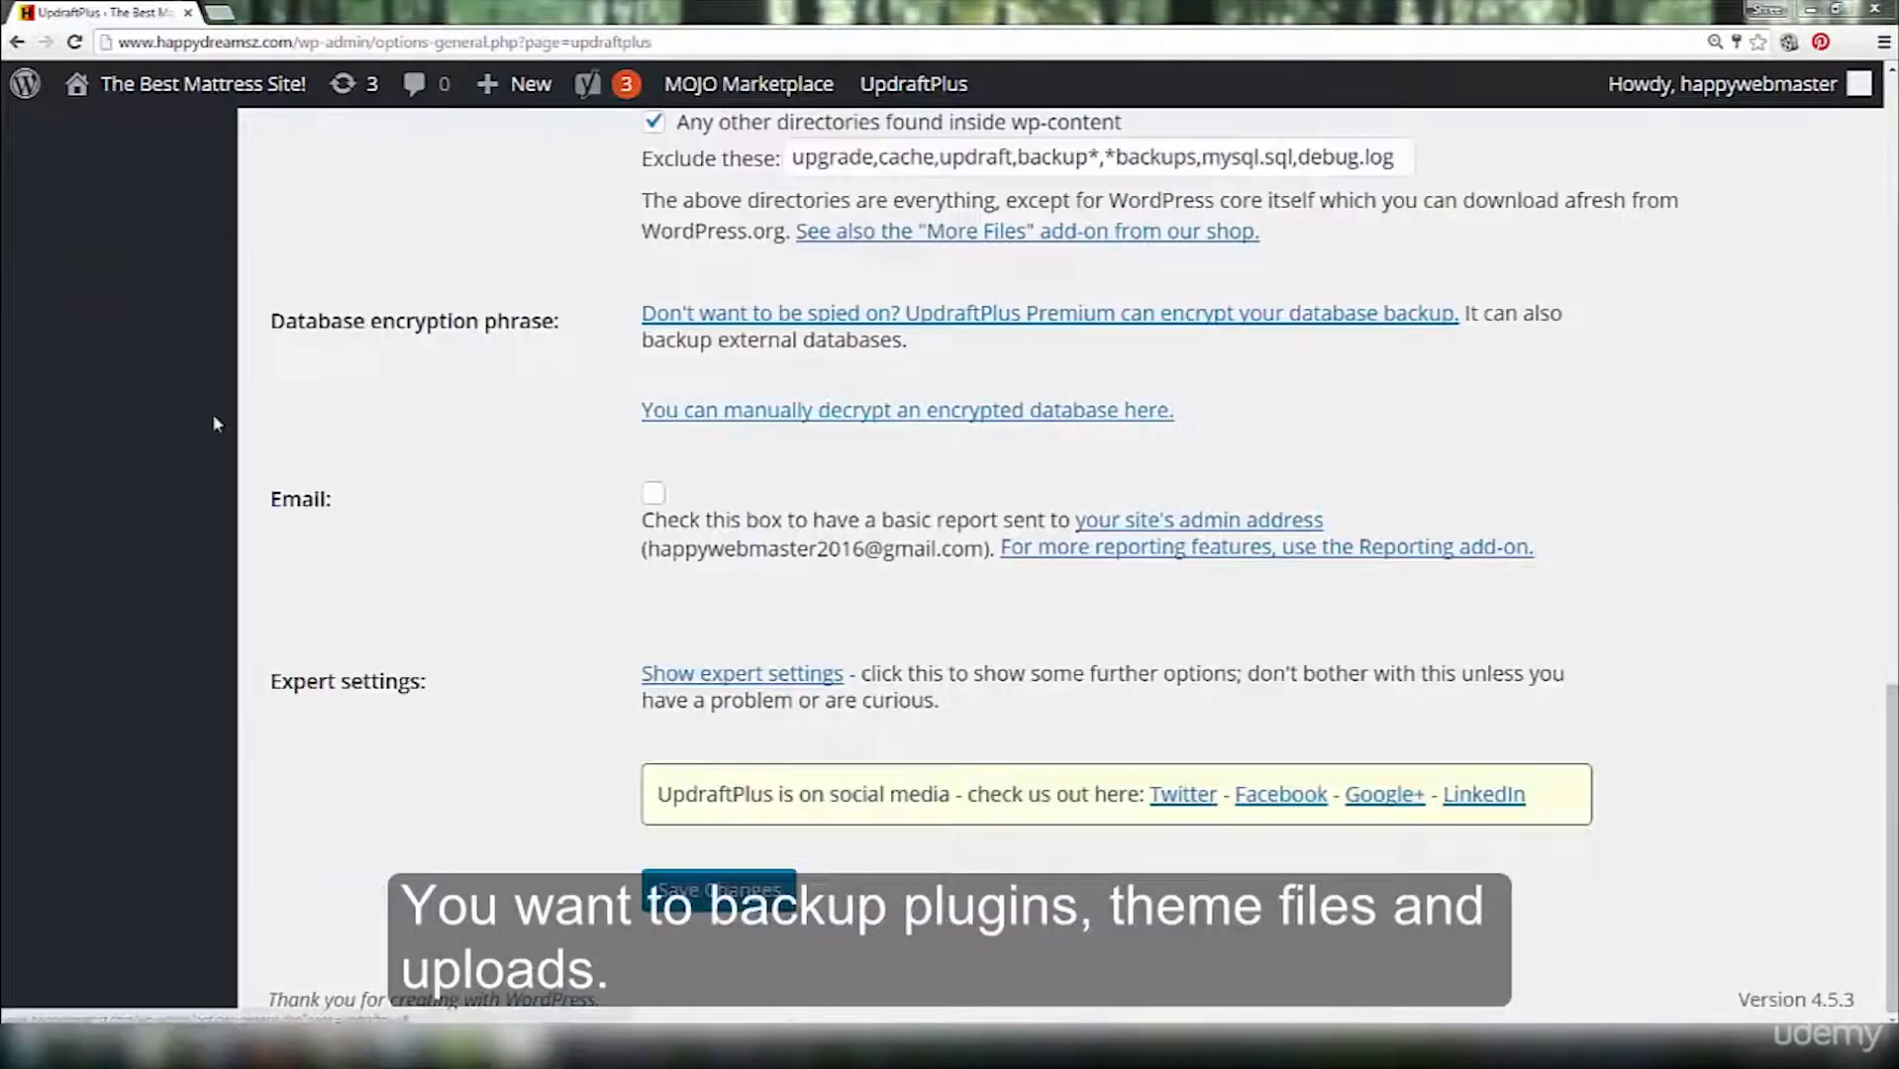
click(653, 493)
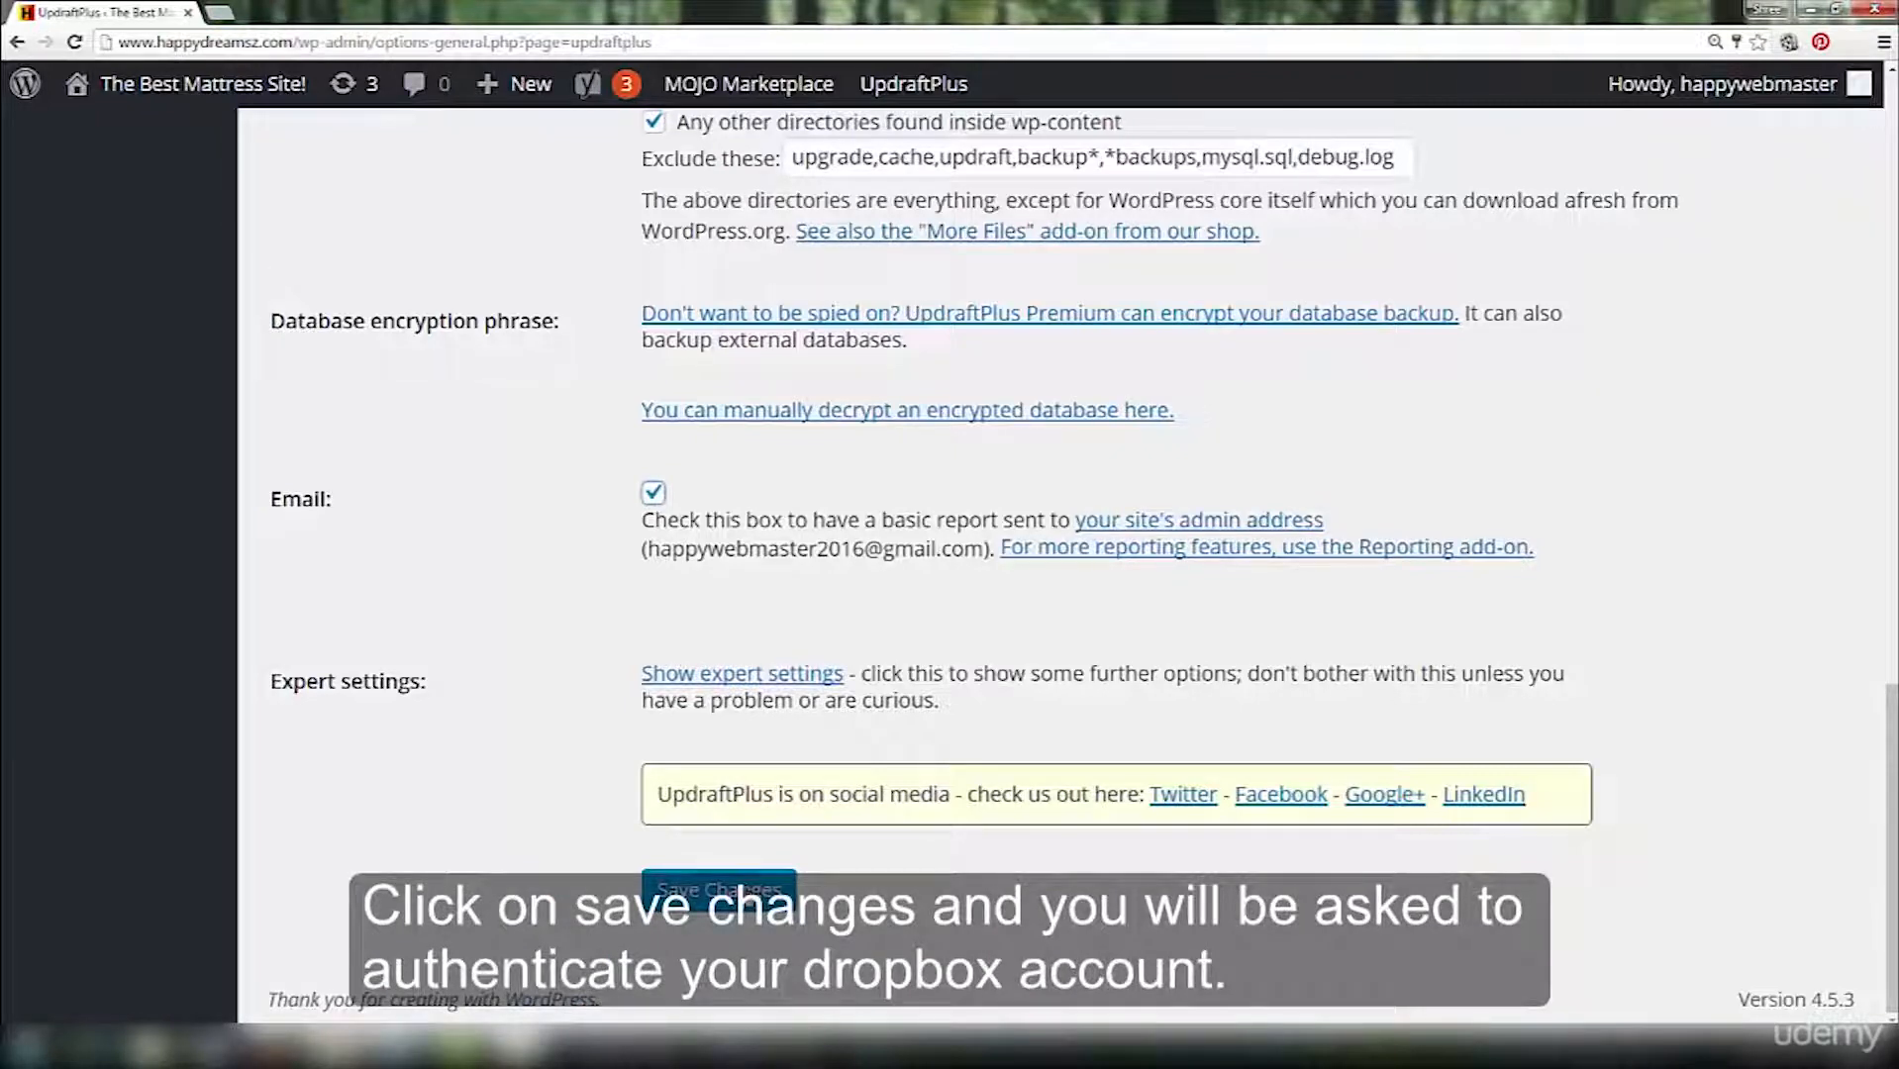
Save the UpdraftPlus settings and authenticate the Dropbox account by allowing UpdraftPlus access to its own folder.
click(719, 889)
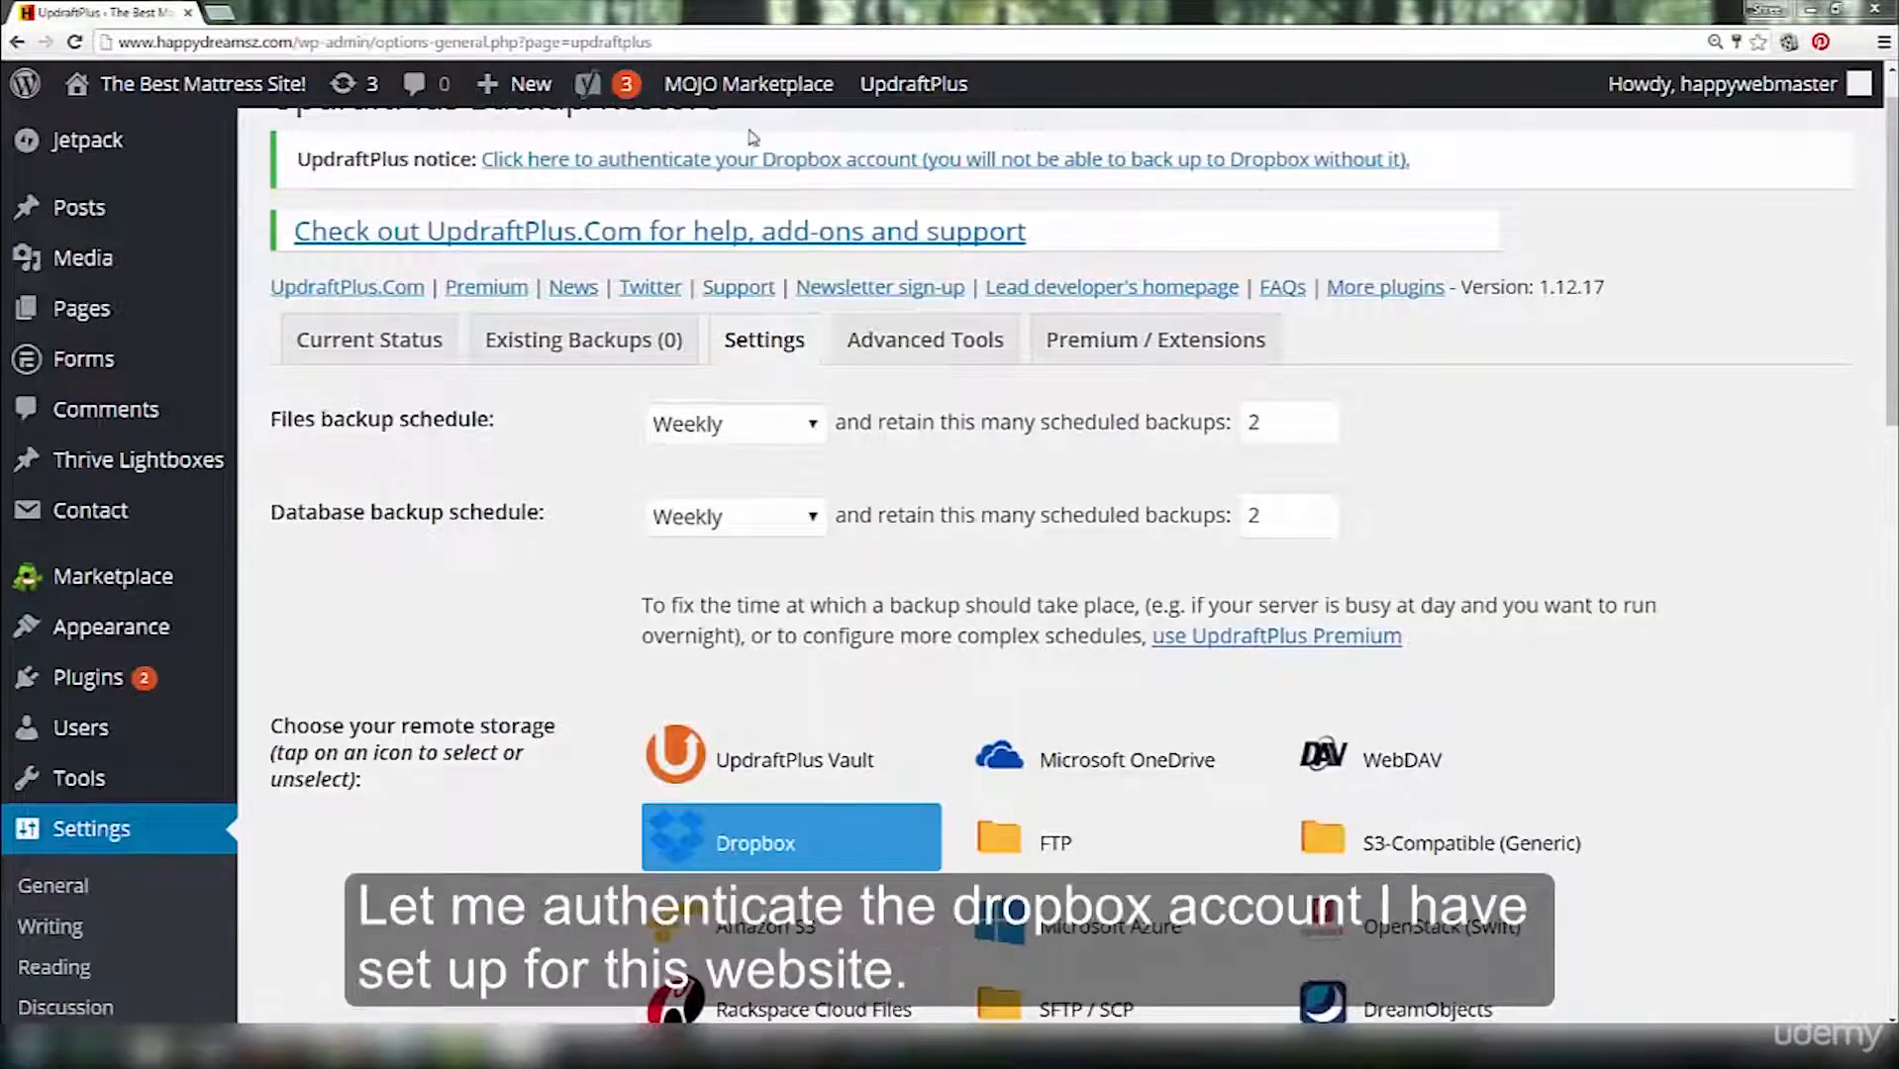
click(726, 161)
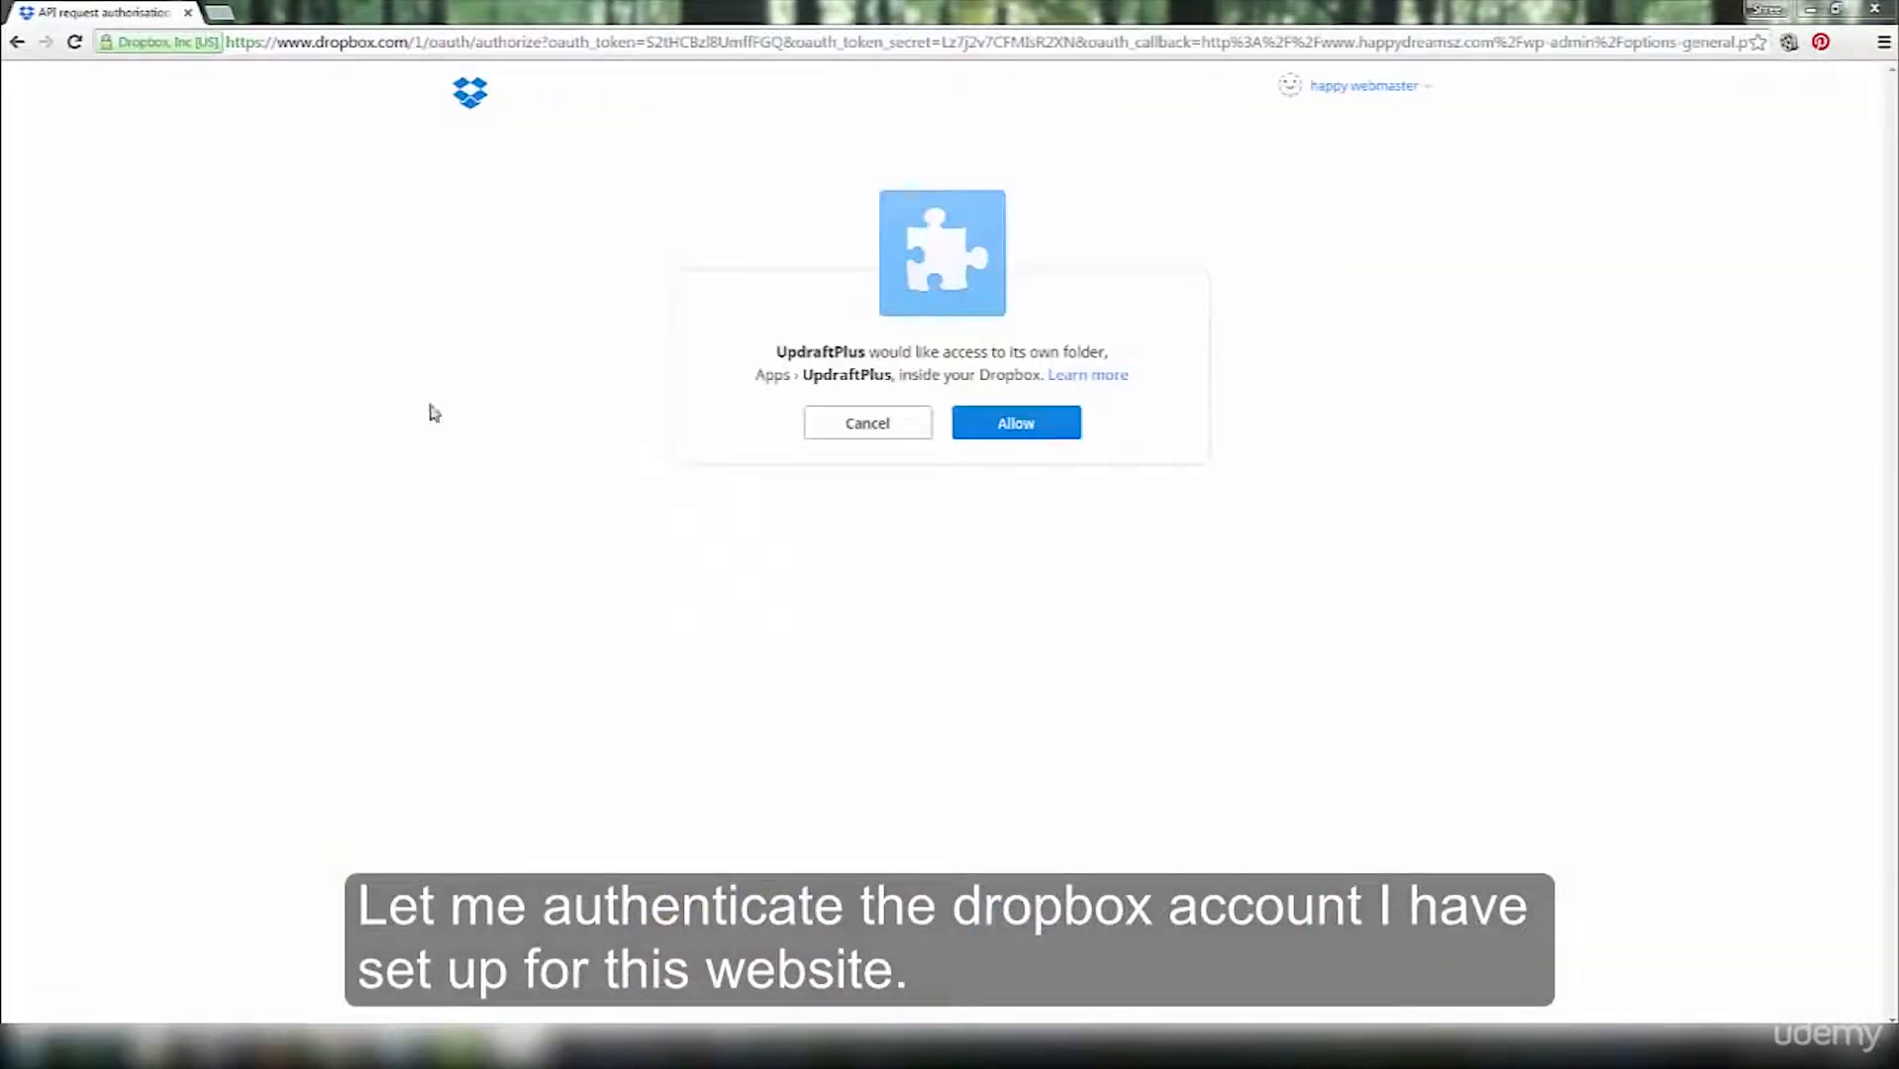
click(1035, 426)
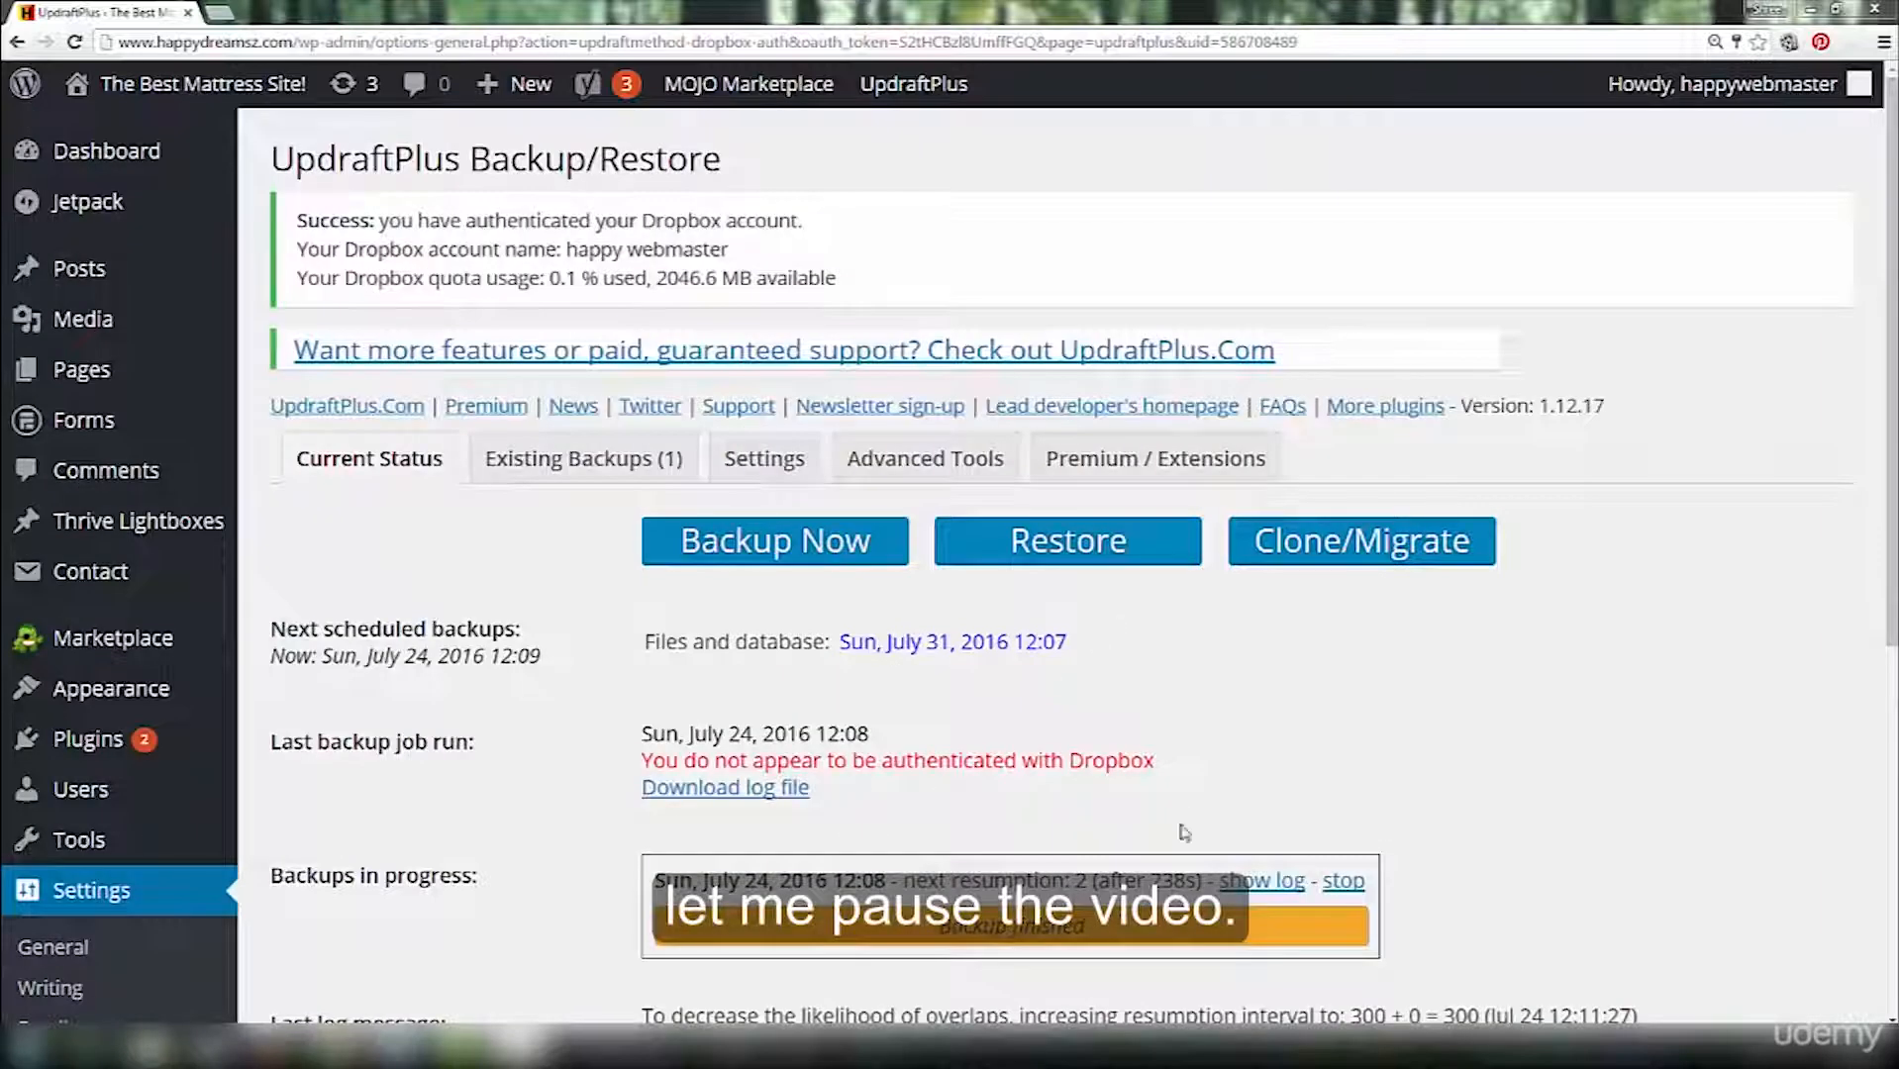
Review the existing backups in UpdraftPlus, checking the backup date and the available restore and delete actions.
click(579, 458)
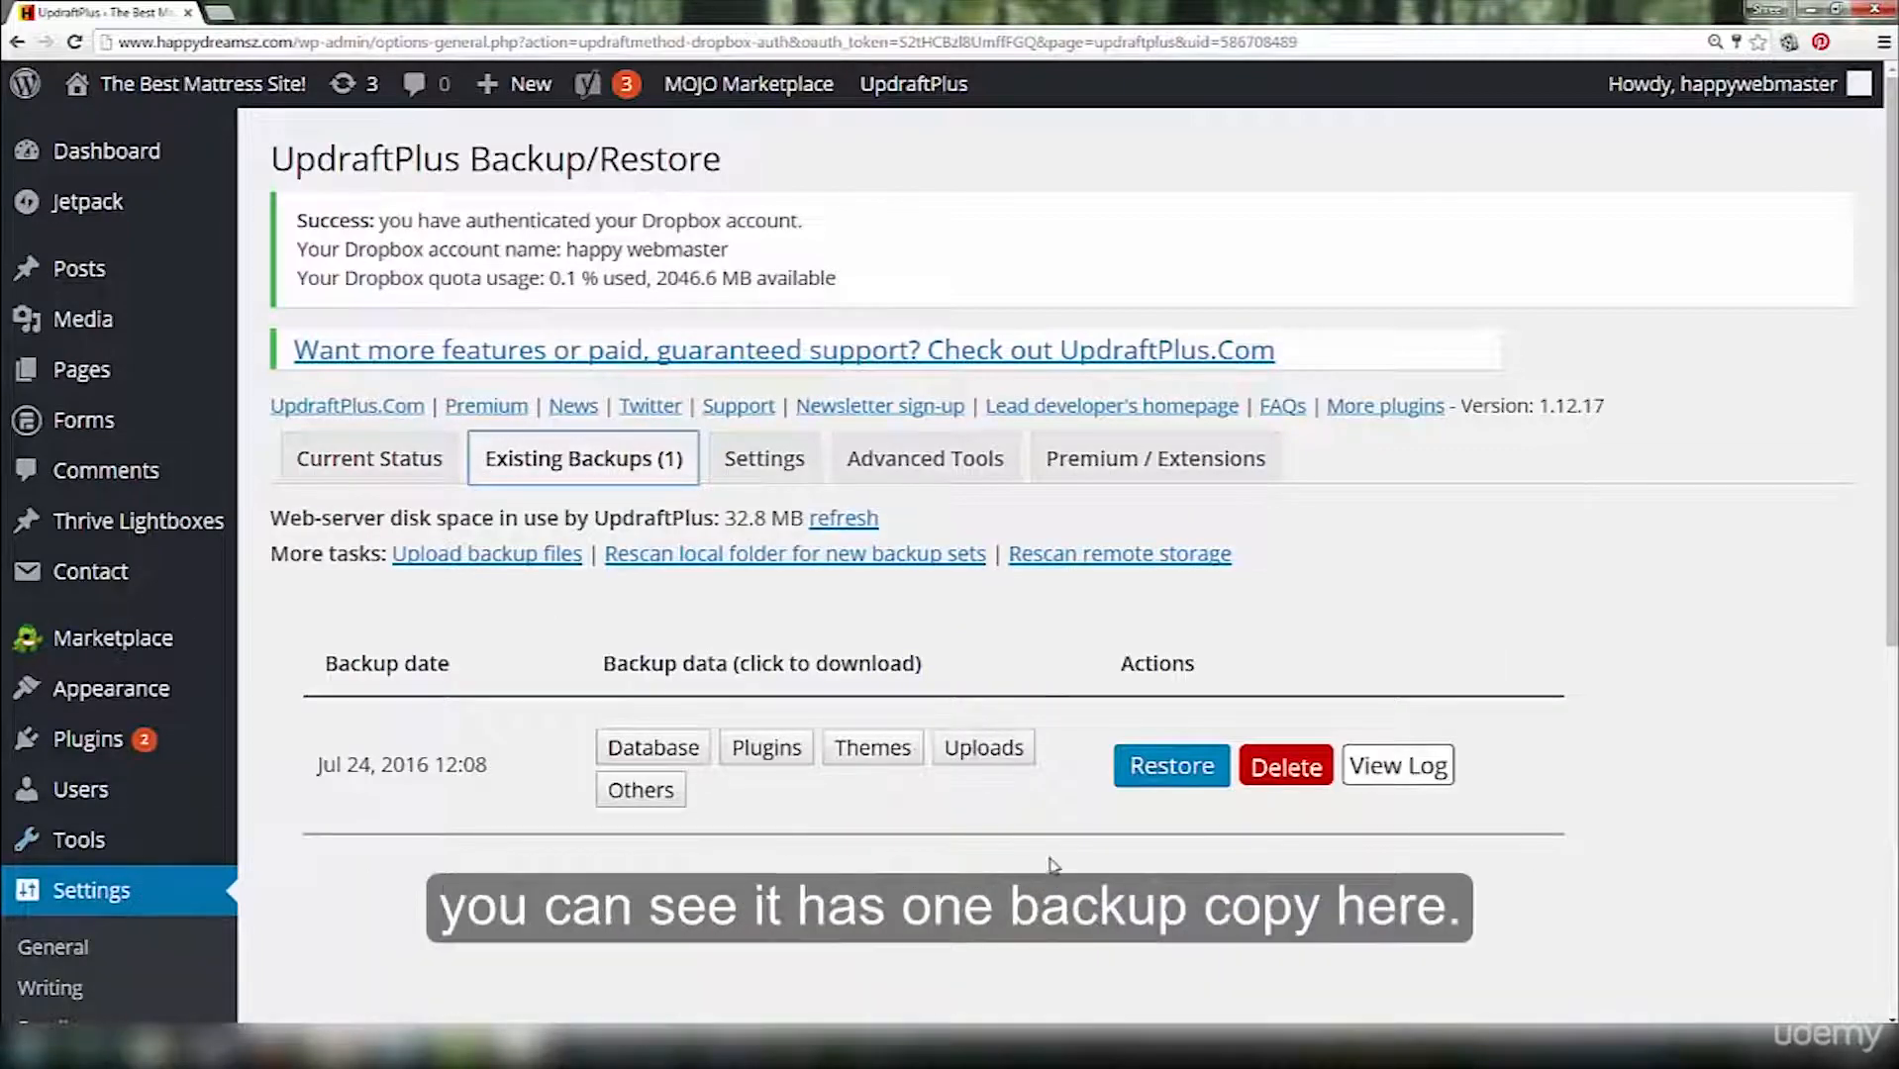
drag(314, 774, 492, 771)
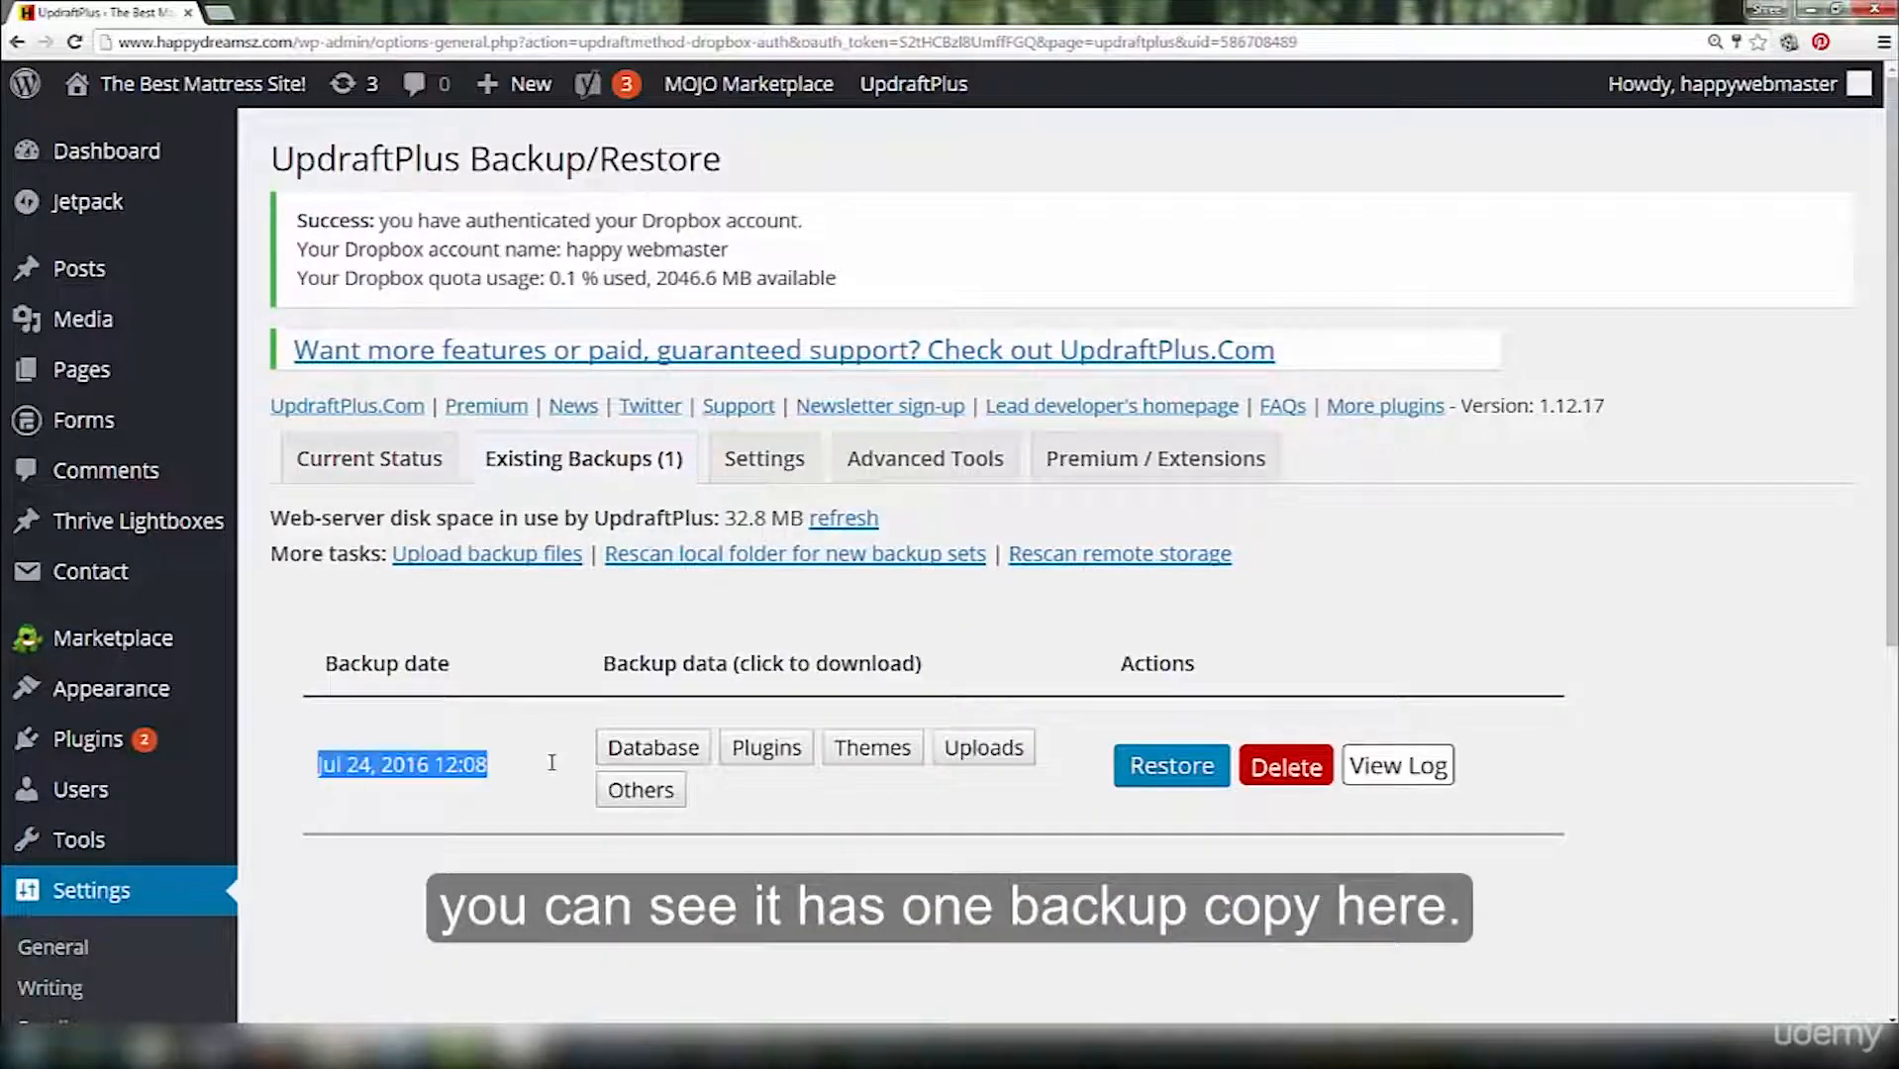
click(550, 769)
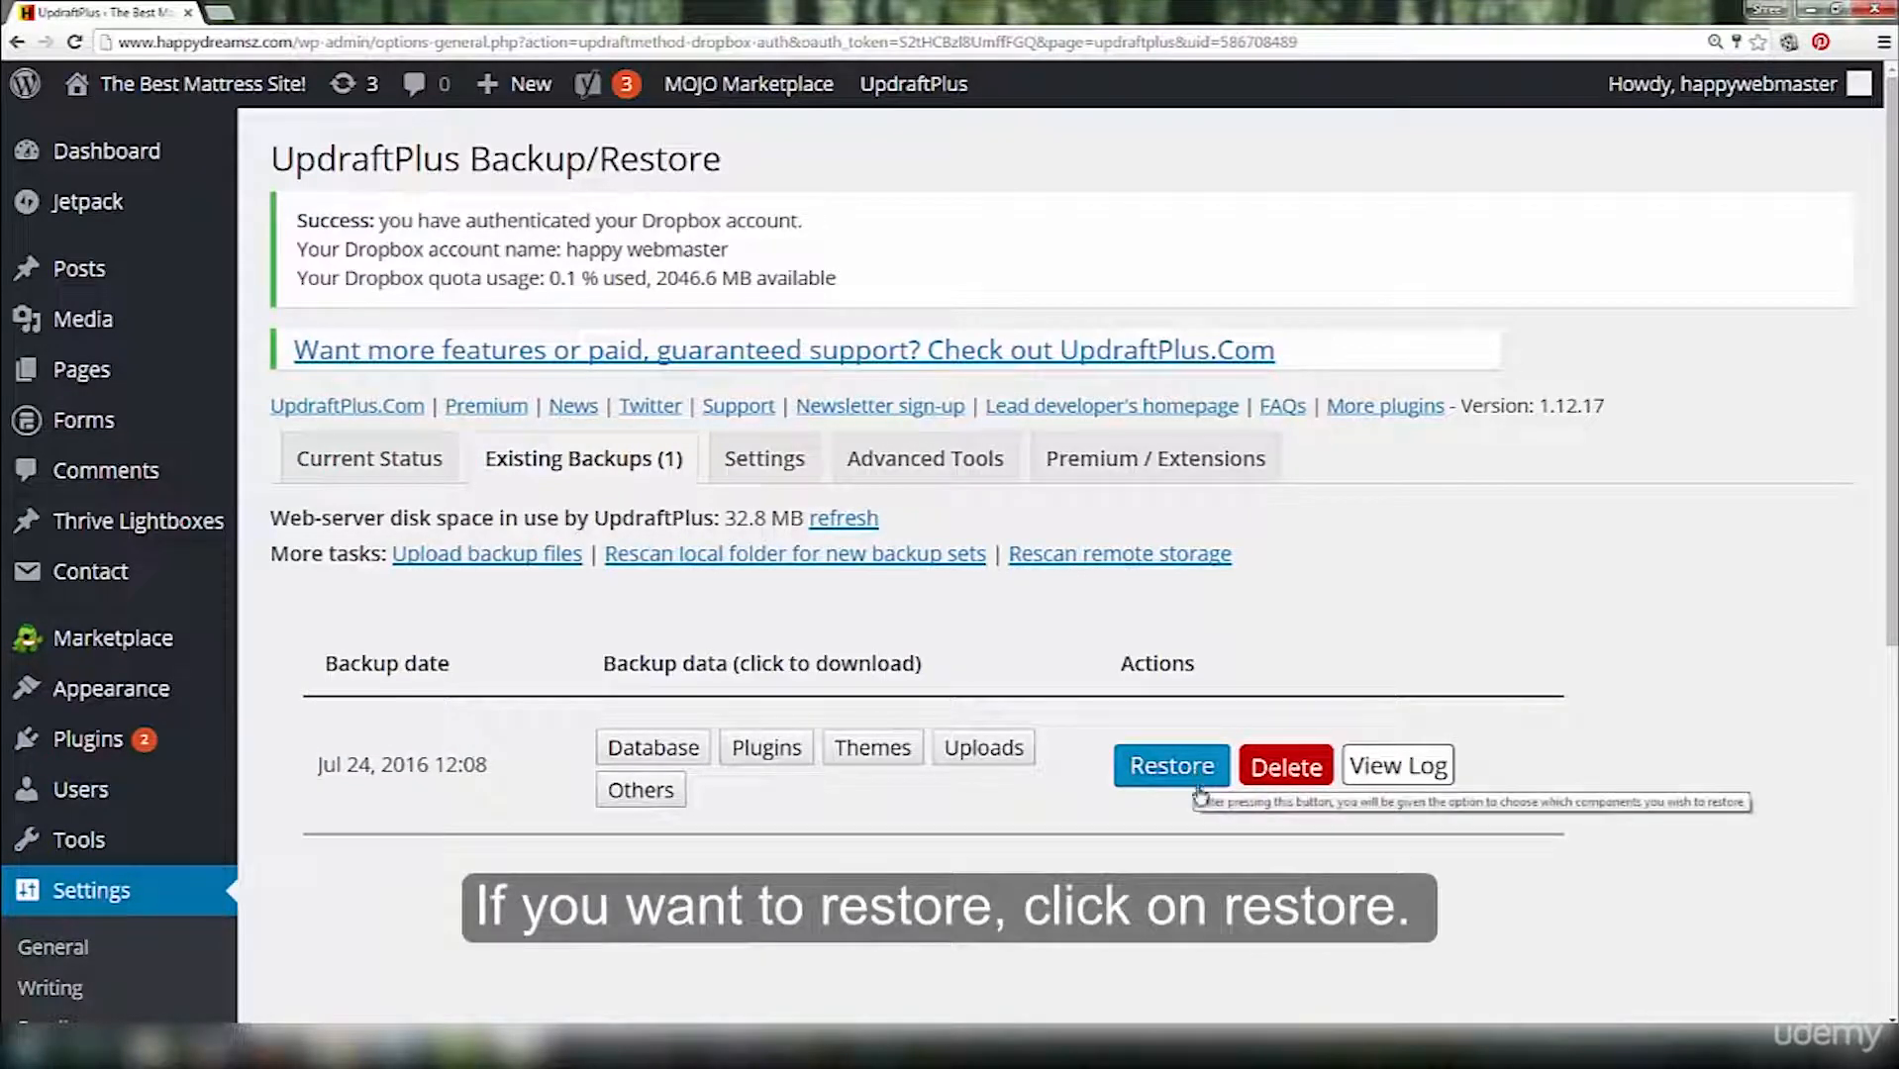
click(1286, 769)
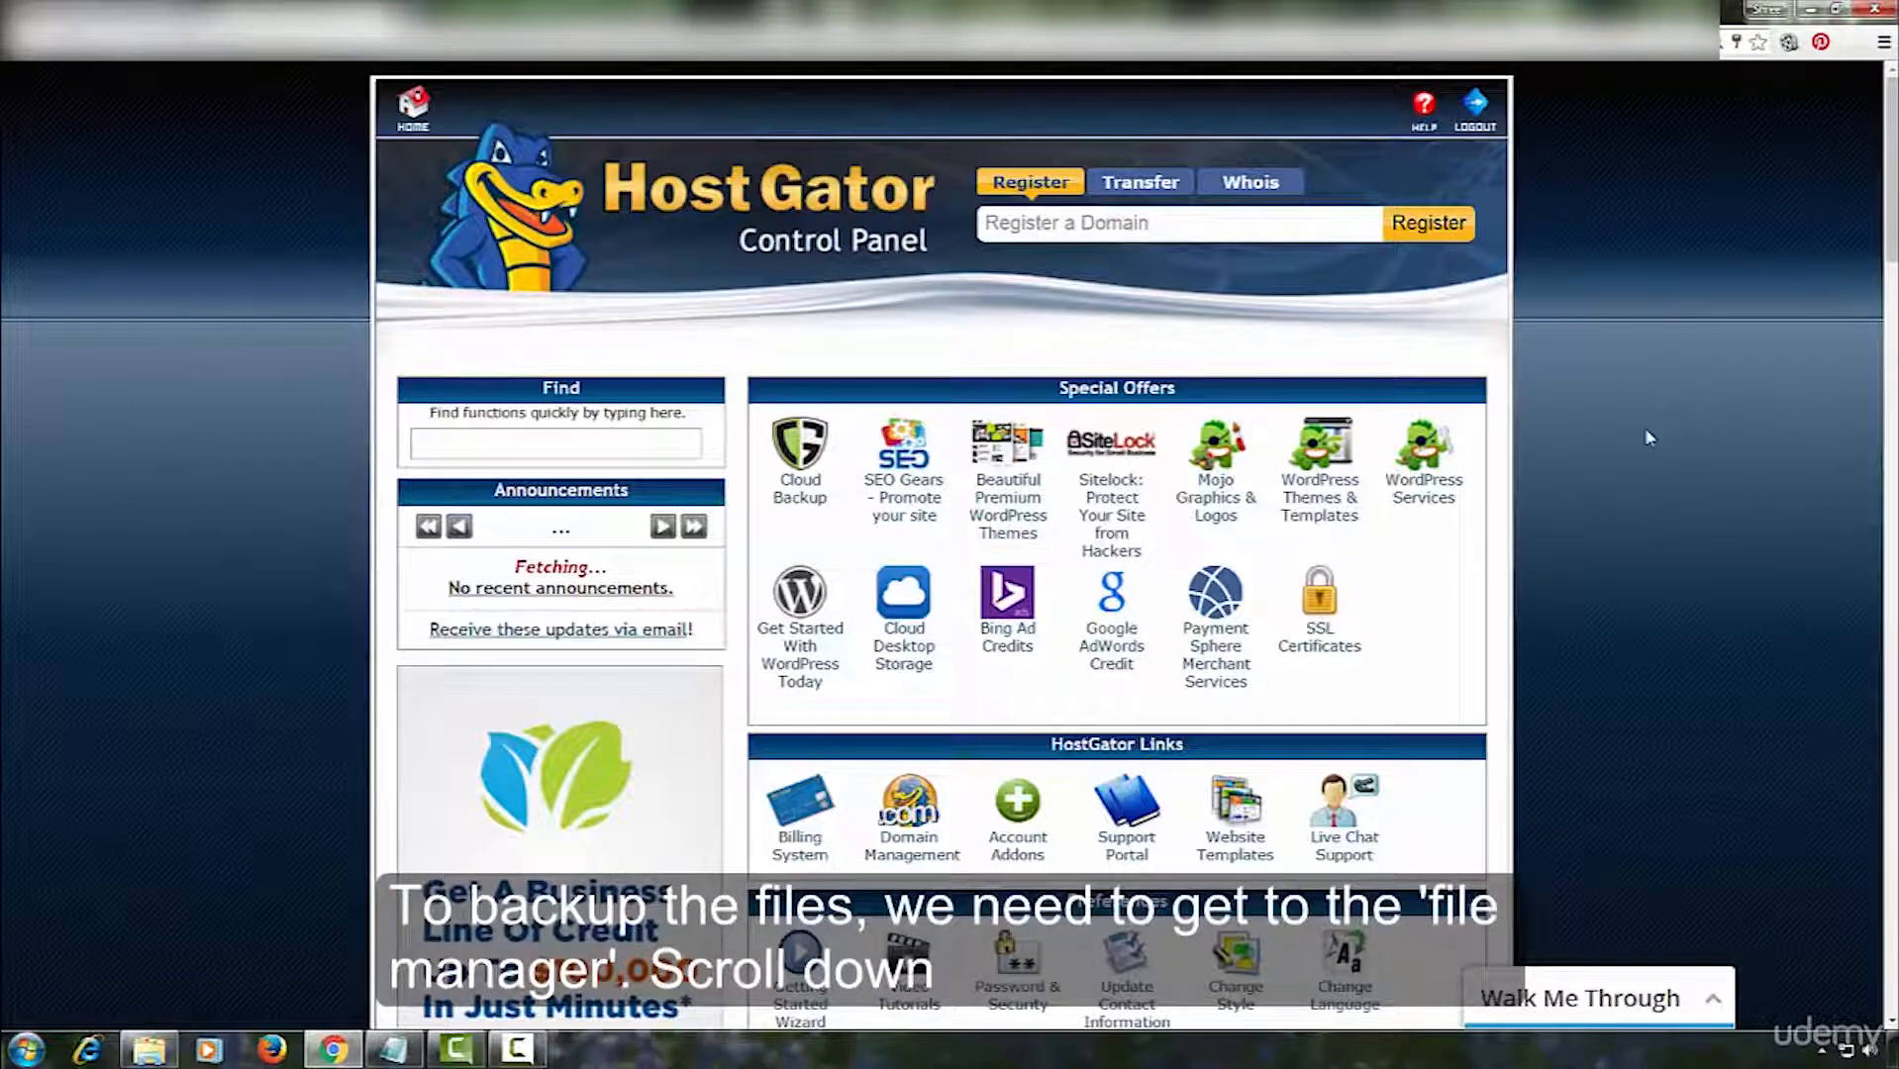
Switch to the HostGator control panel and open File Manager at the document root for happydreamsz.com.
scroll(1646, 438, down, 2)
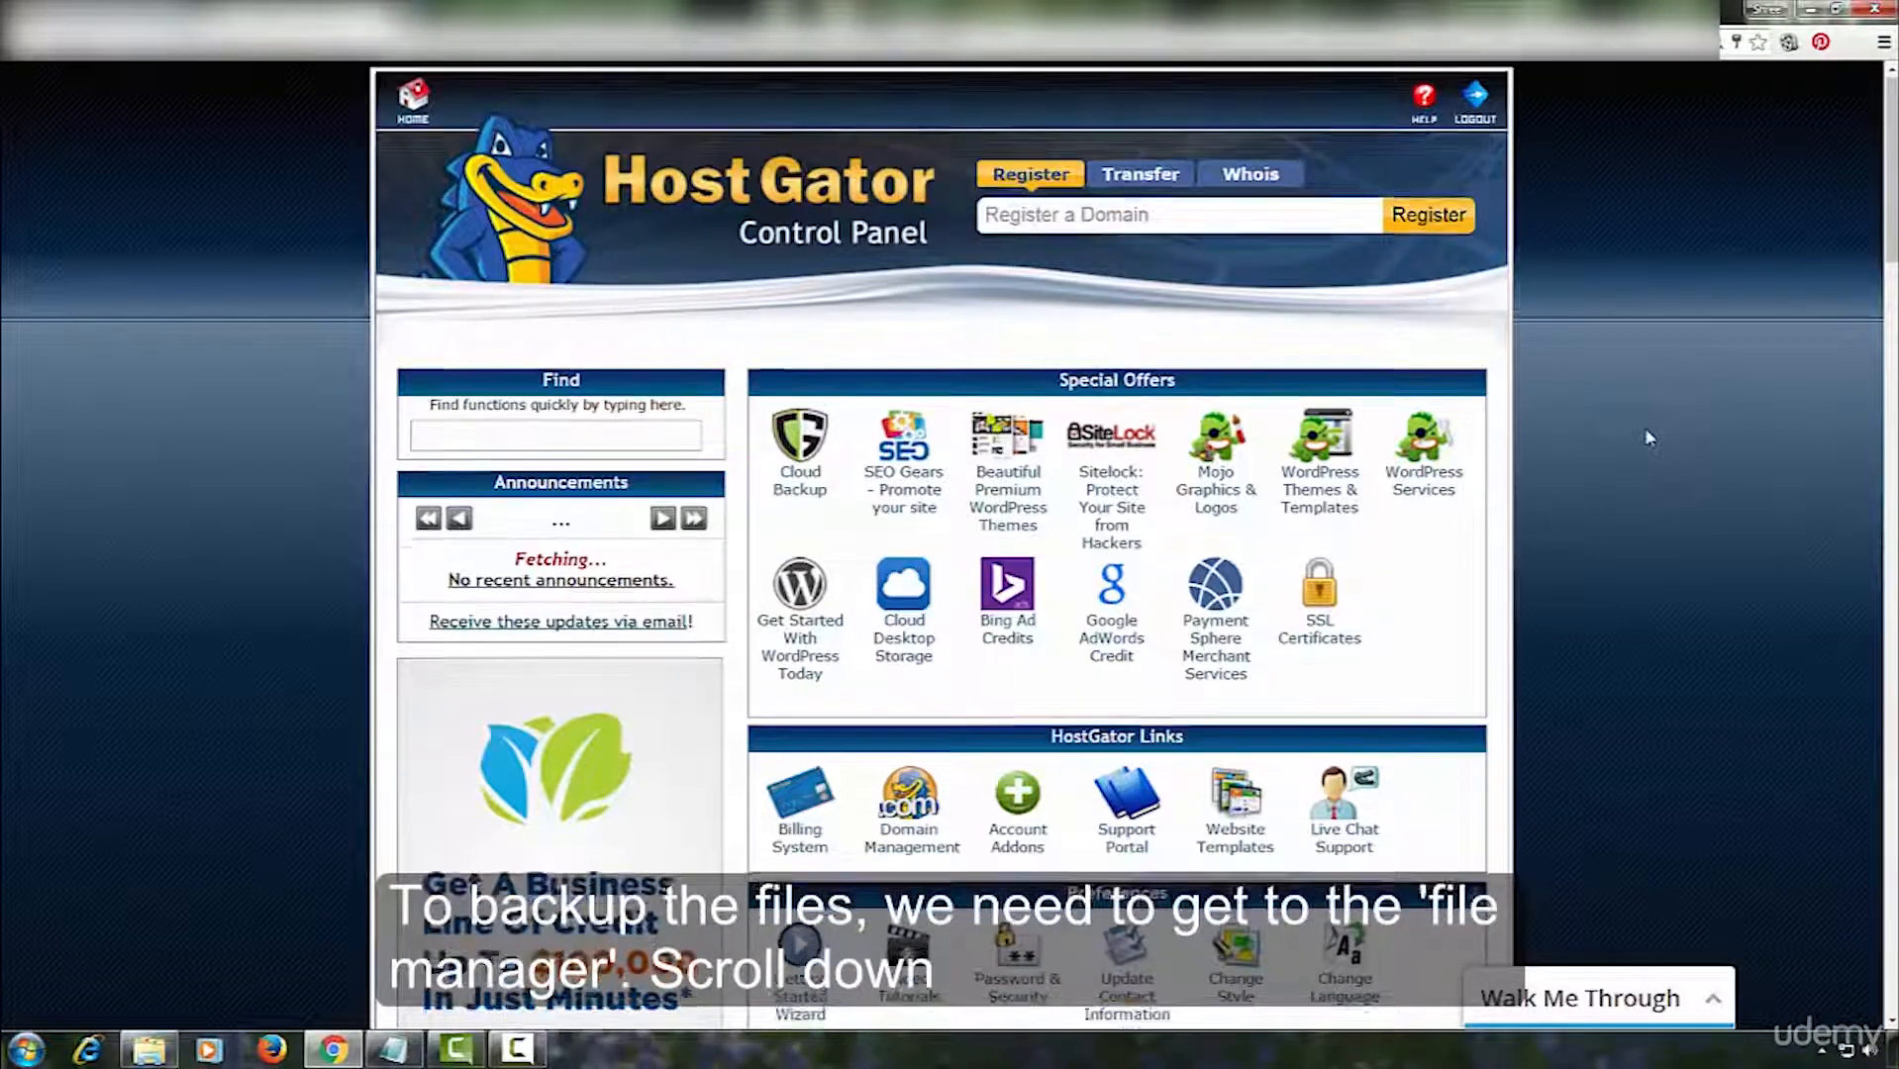
scroll(1646, 437, down, 6)
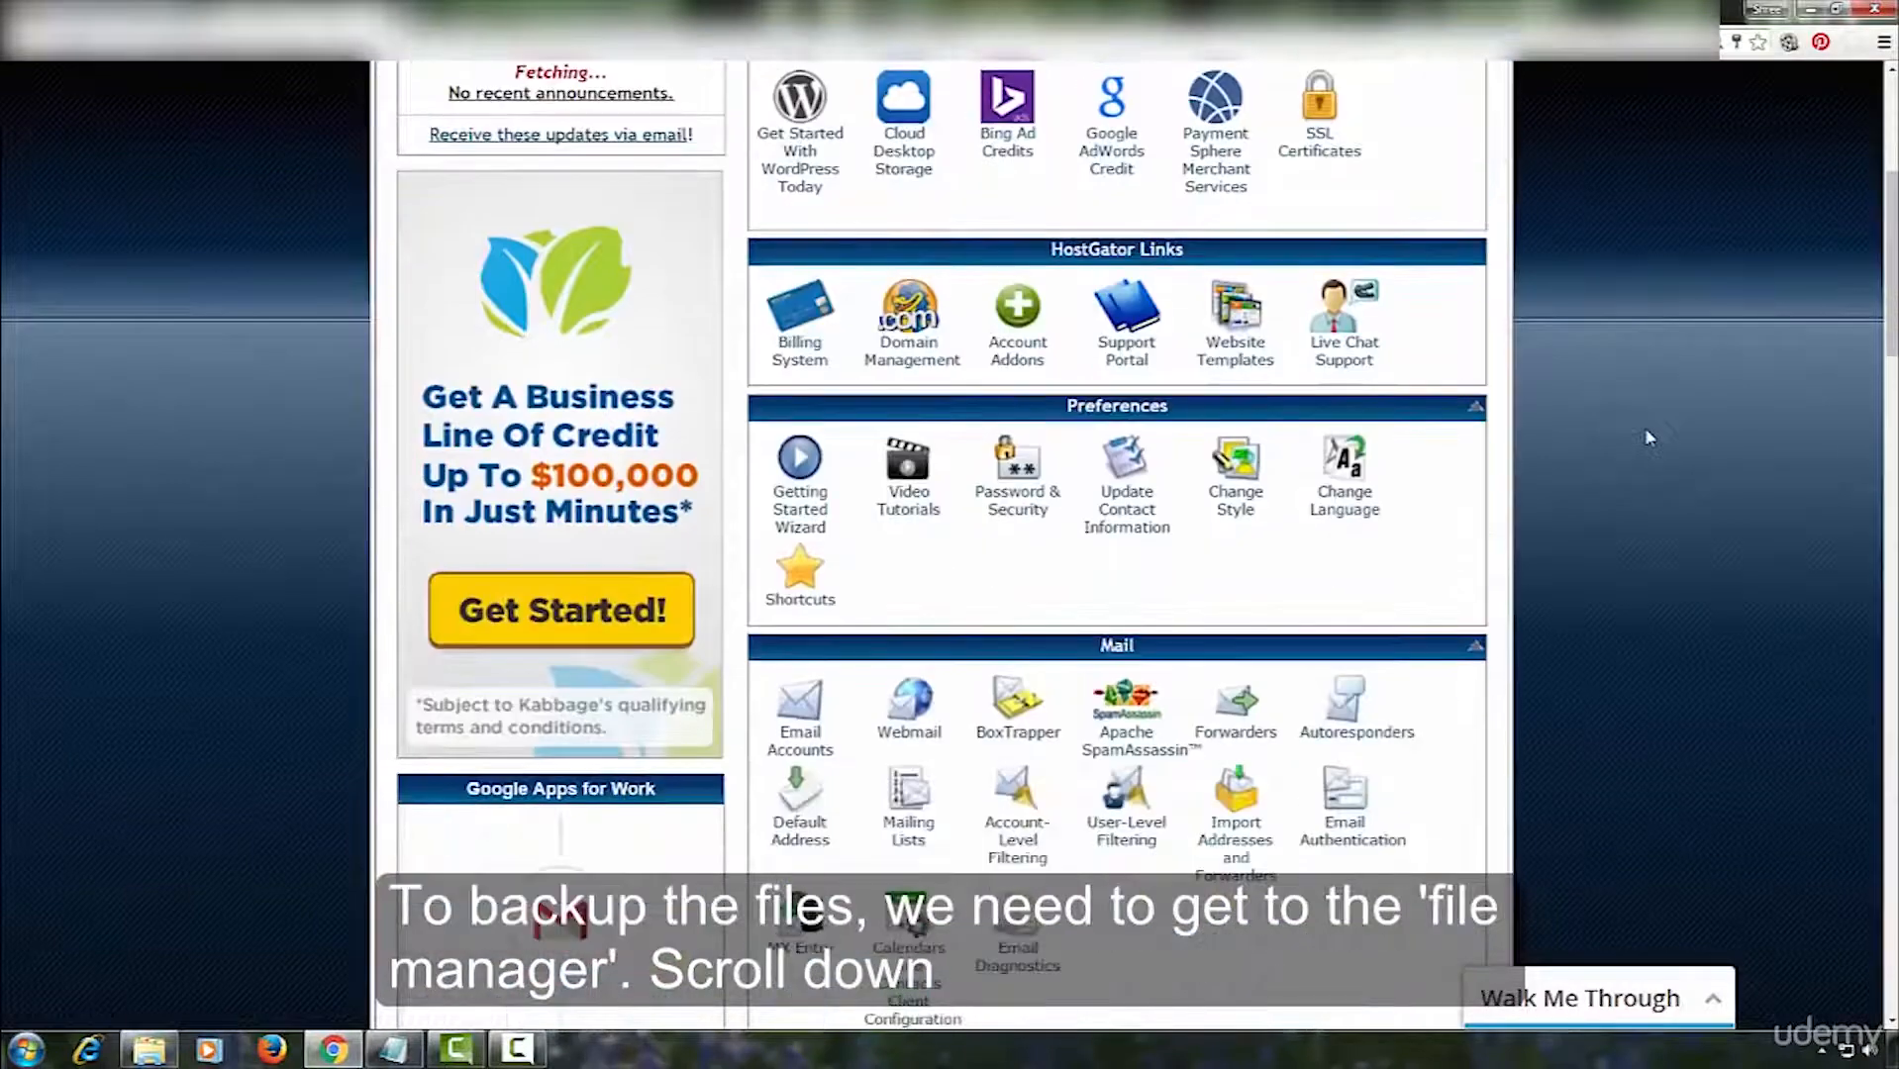
scroll(1647, 438, down, 5)
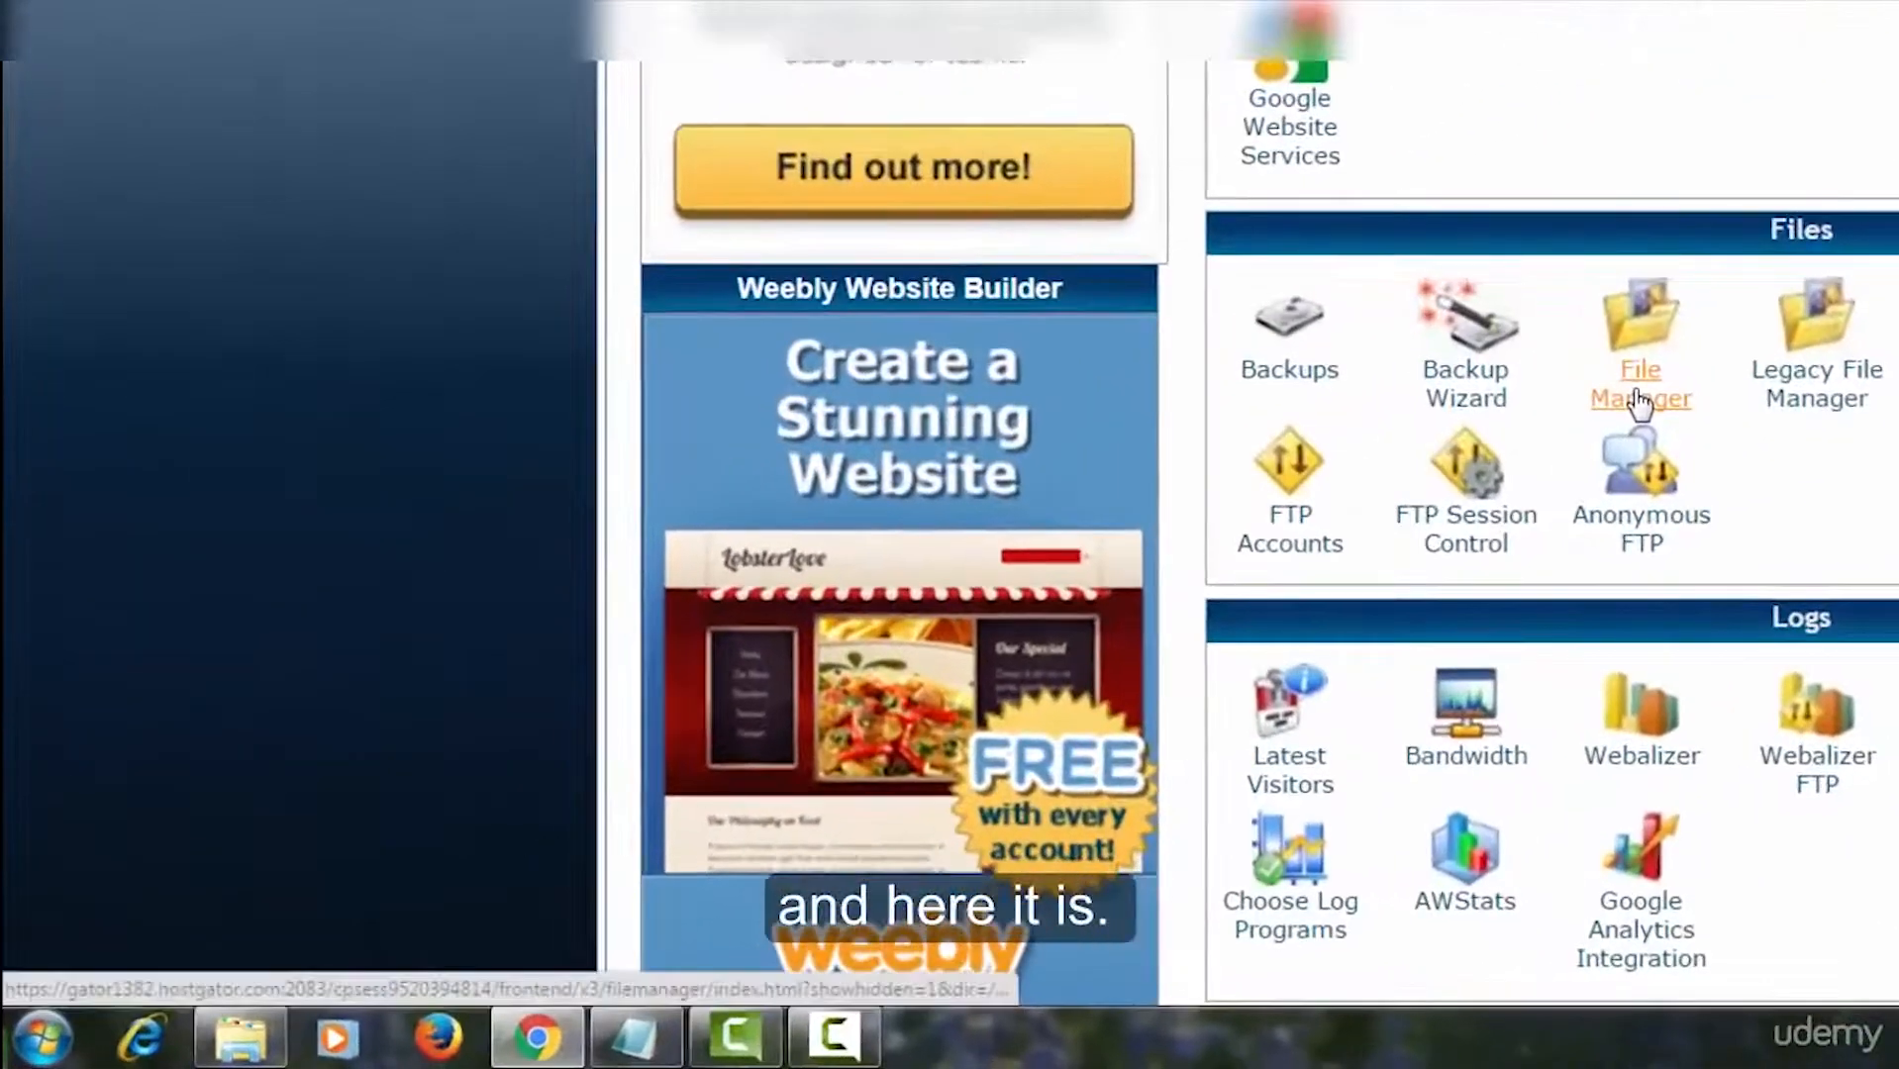
click(1639, 400)
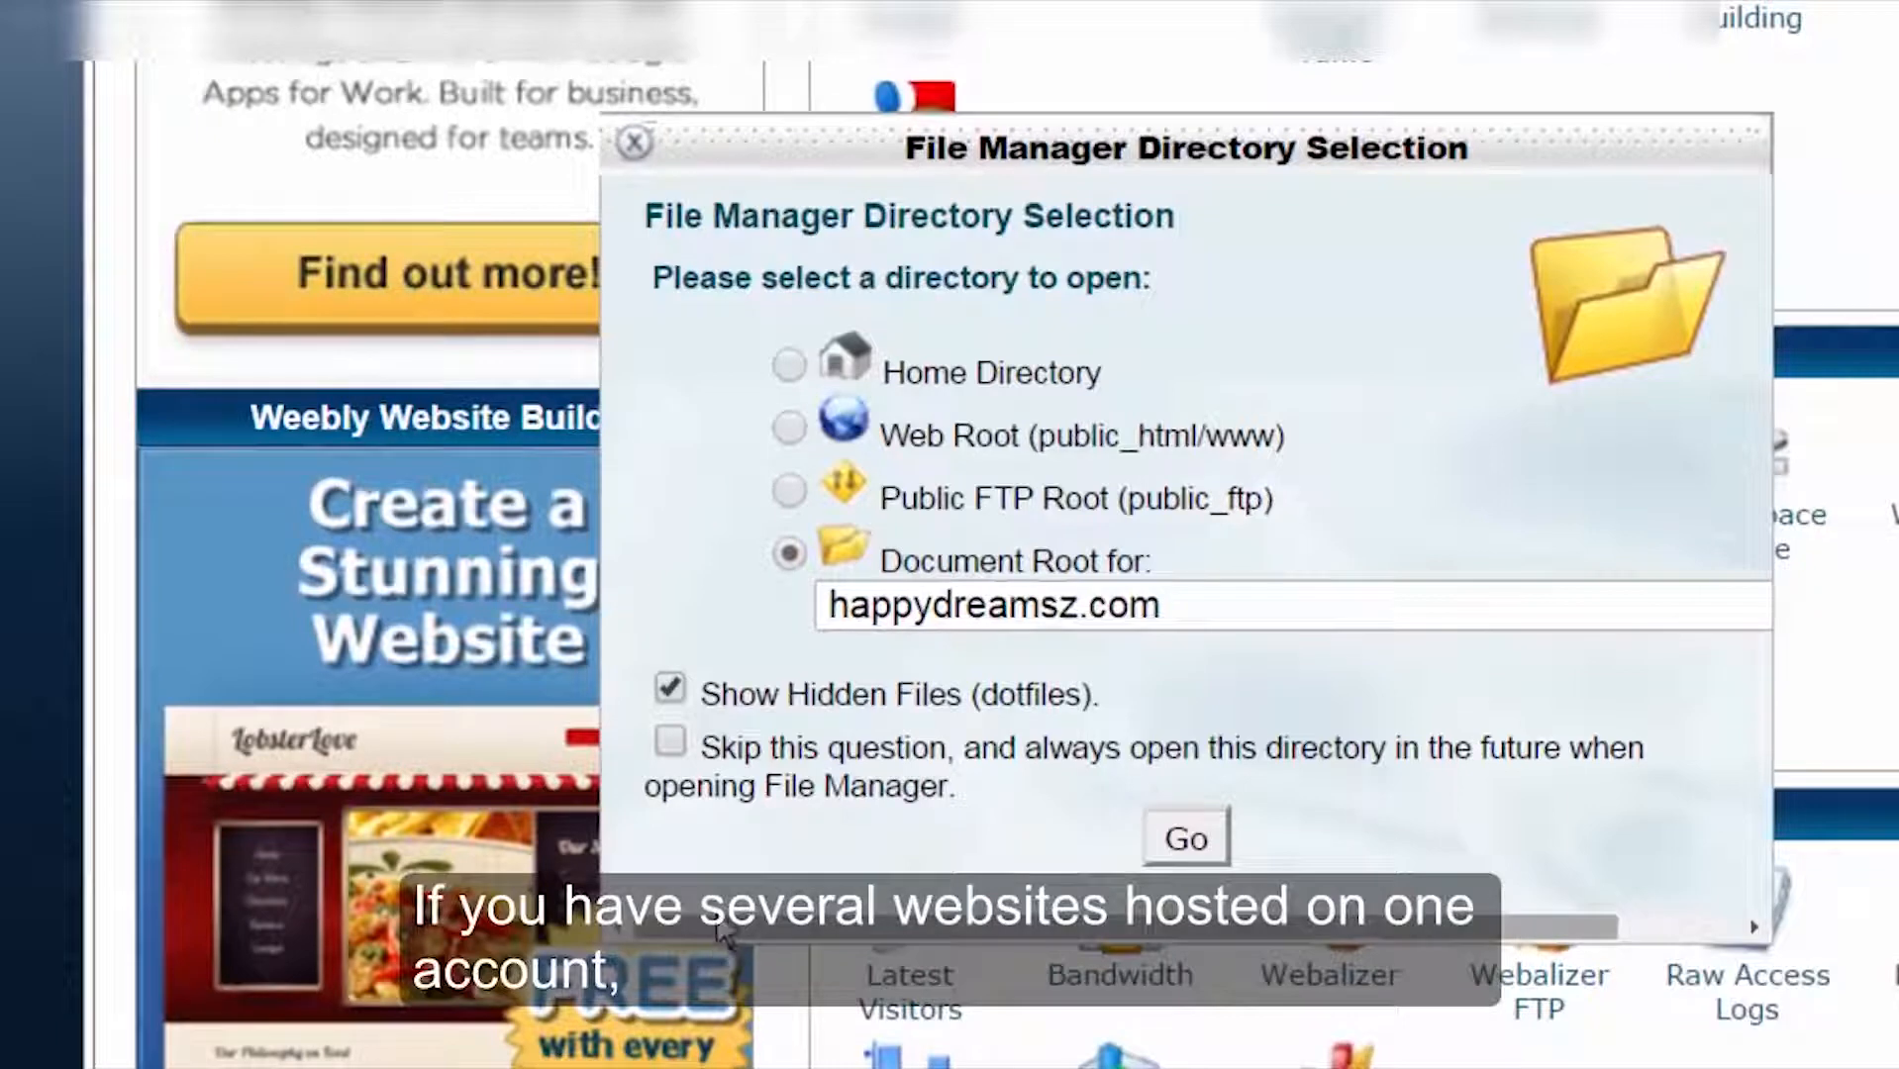
drag(718, 925, 656, 930)
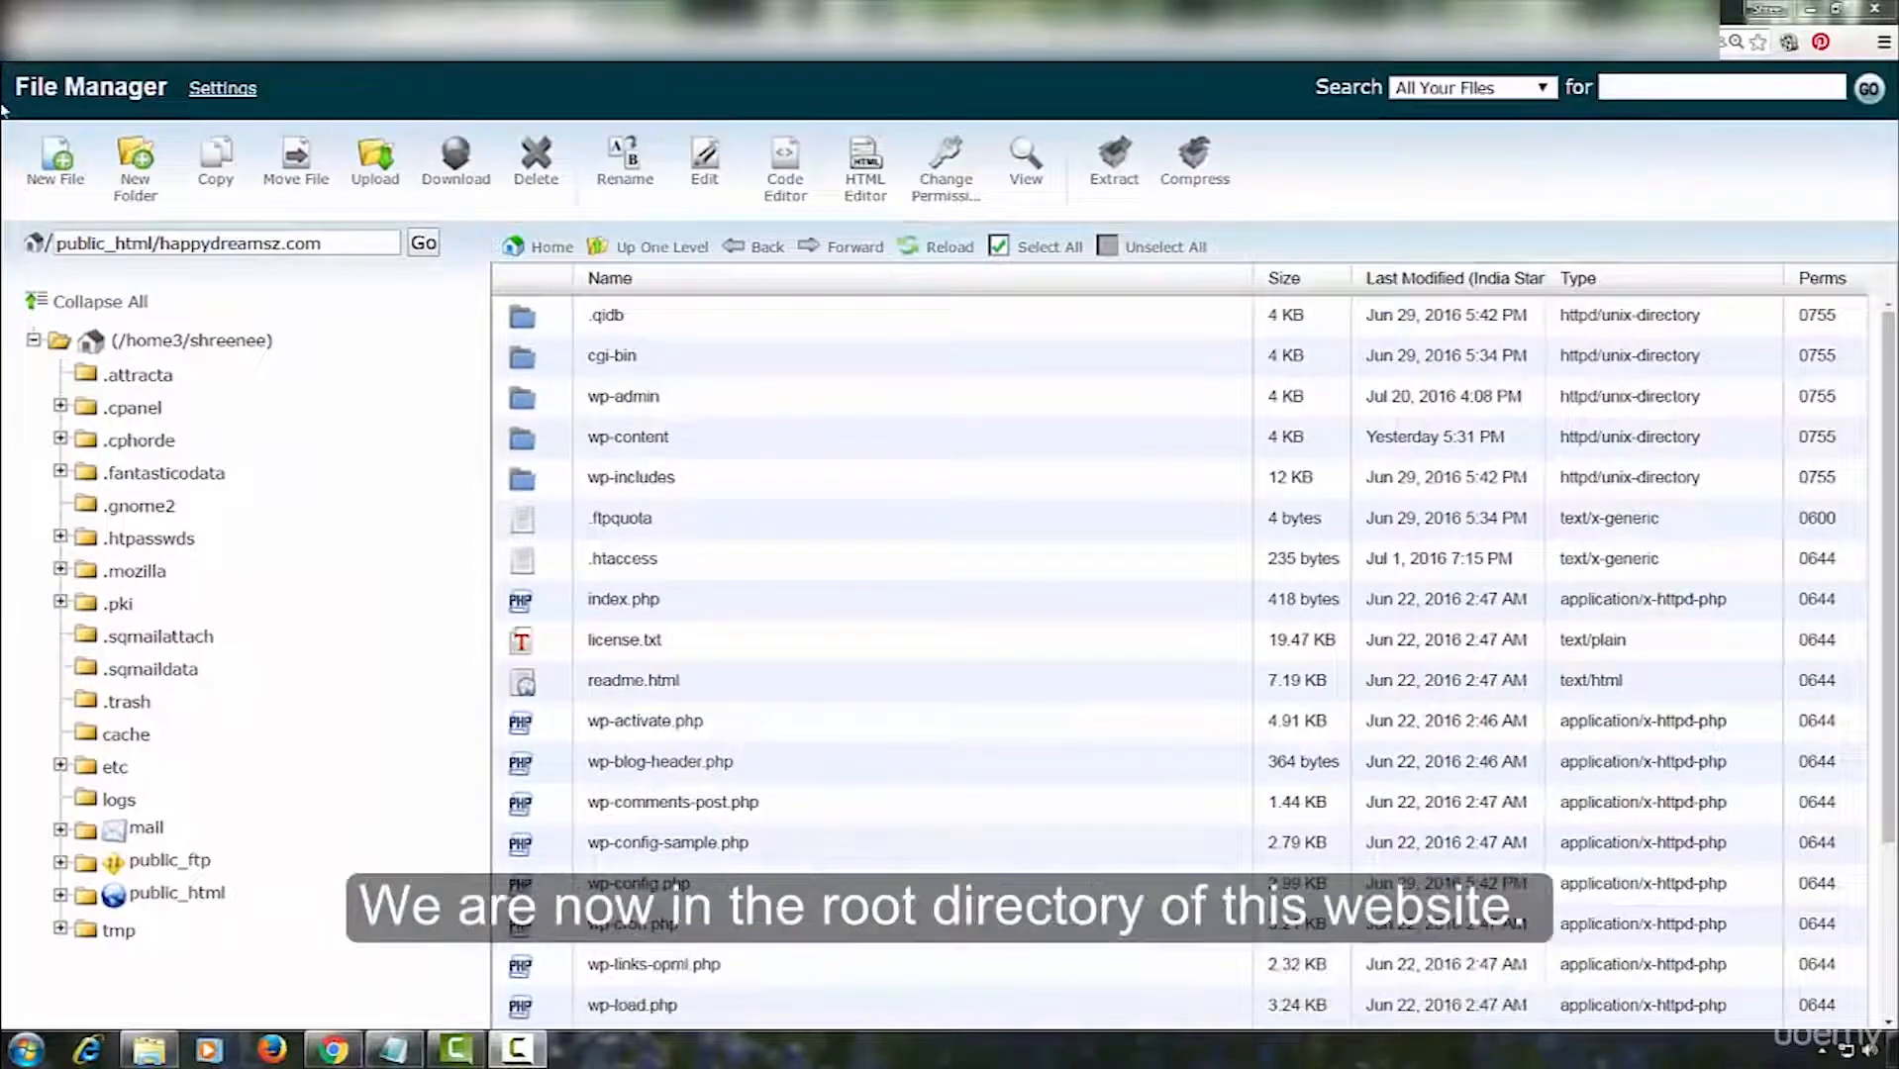
Look through the files and folders in public_html/happydreamsz.com, the root directory of the website.
drag(164, 242, 336, 244)
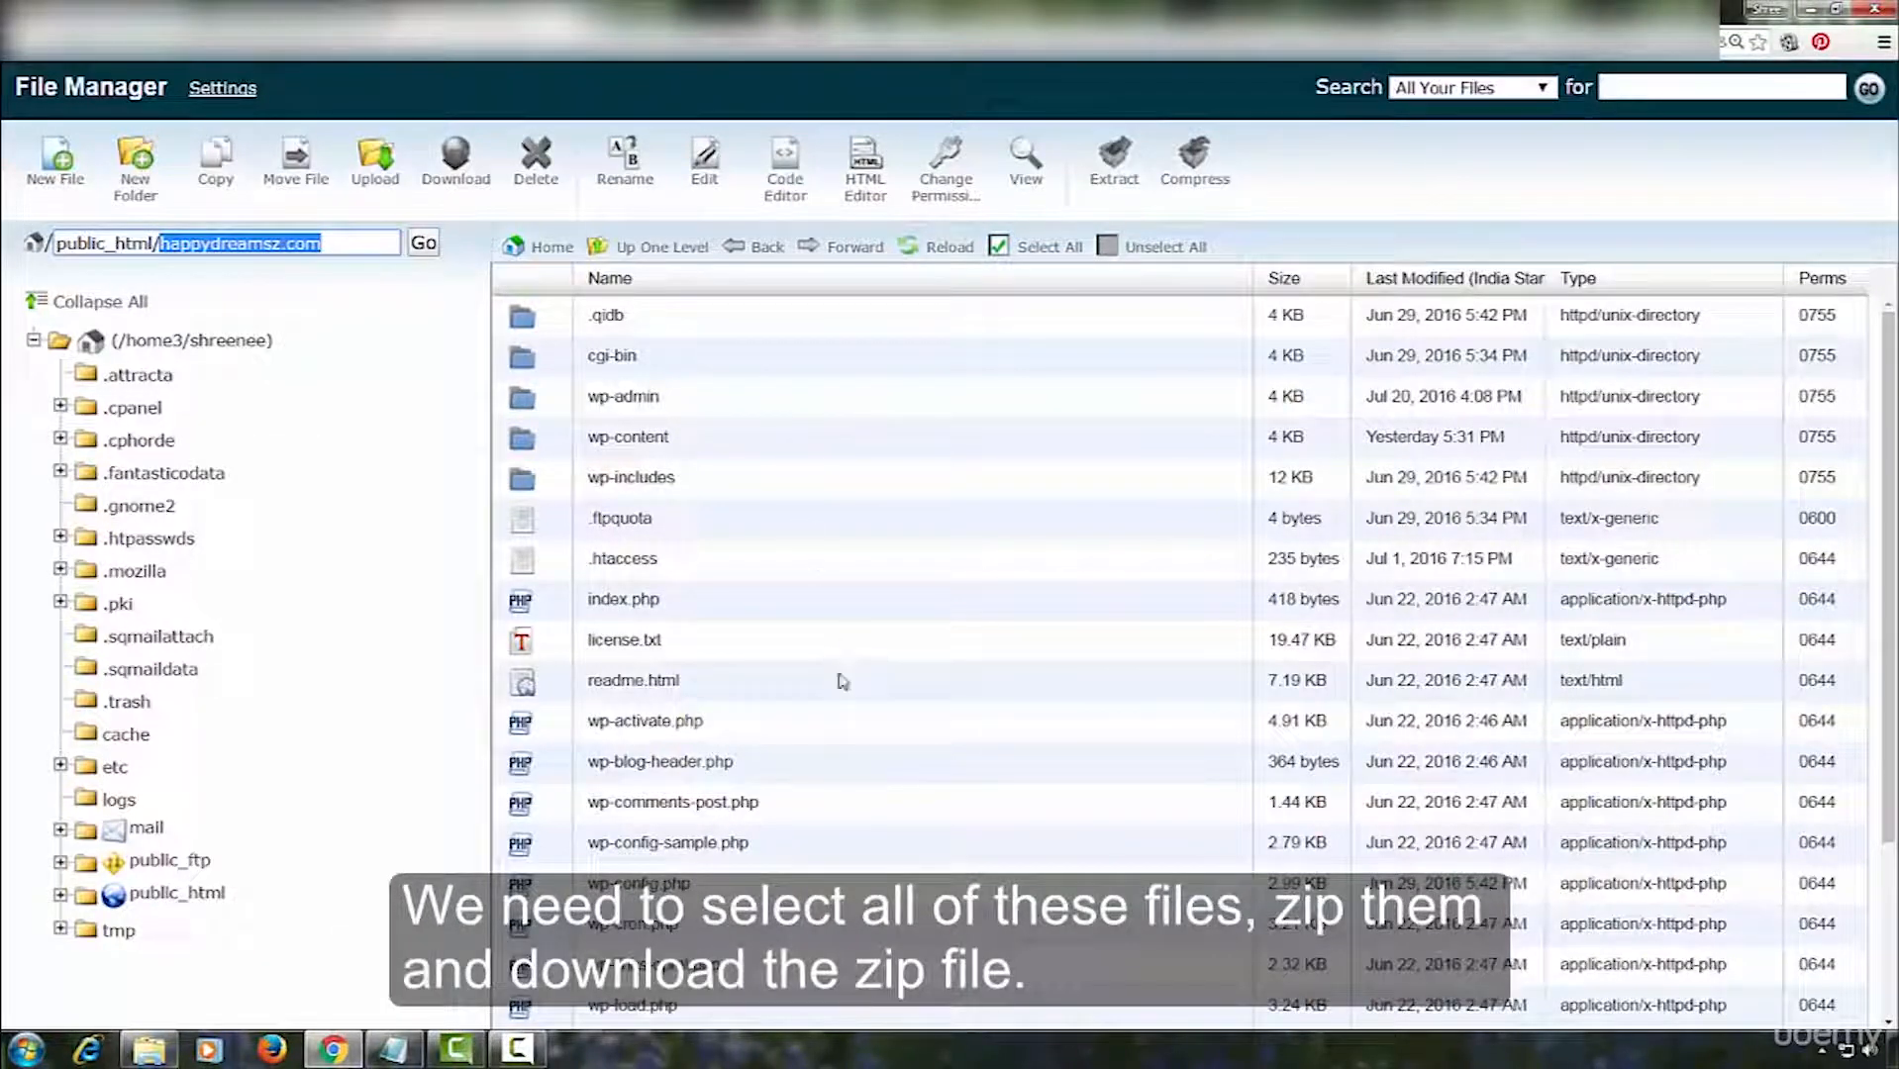
scroll(960, 755, down, 2)
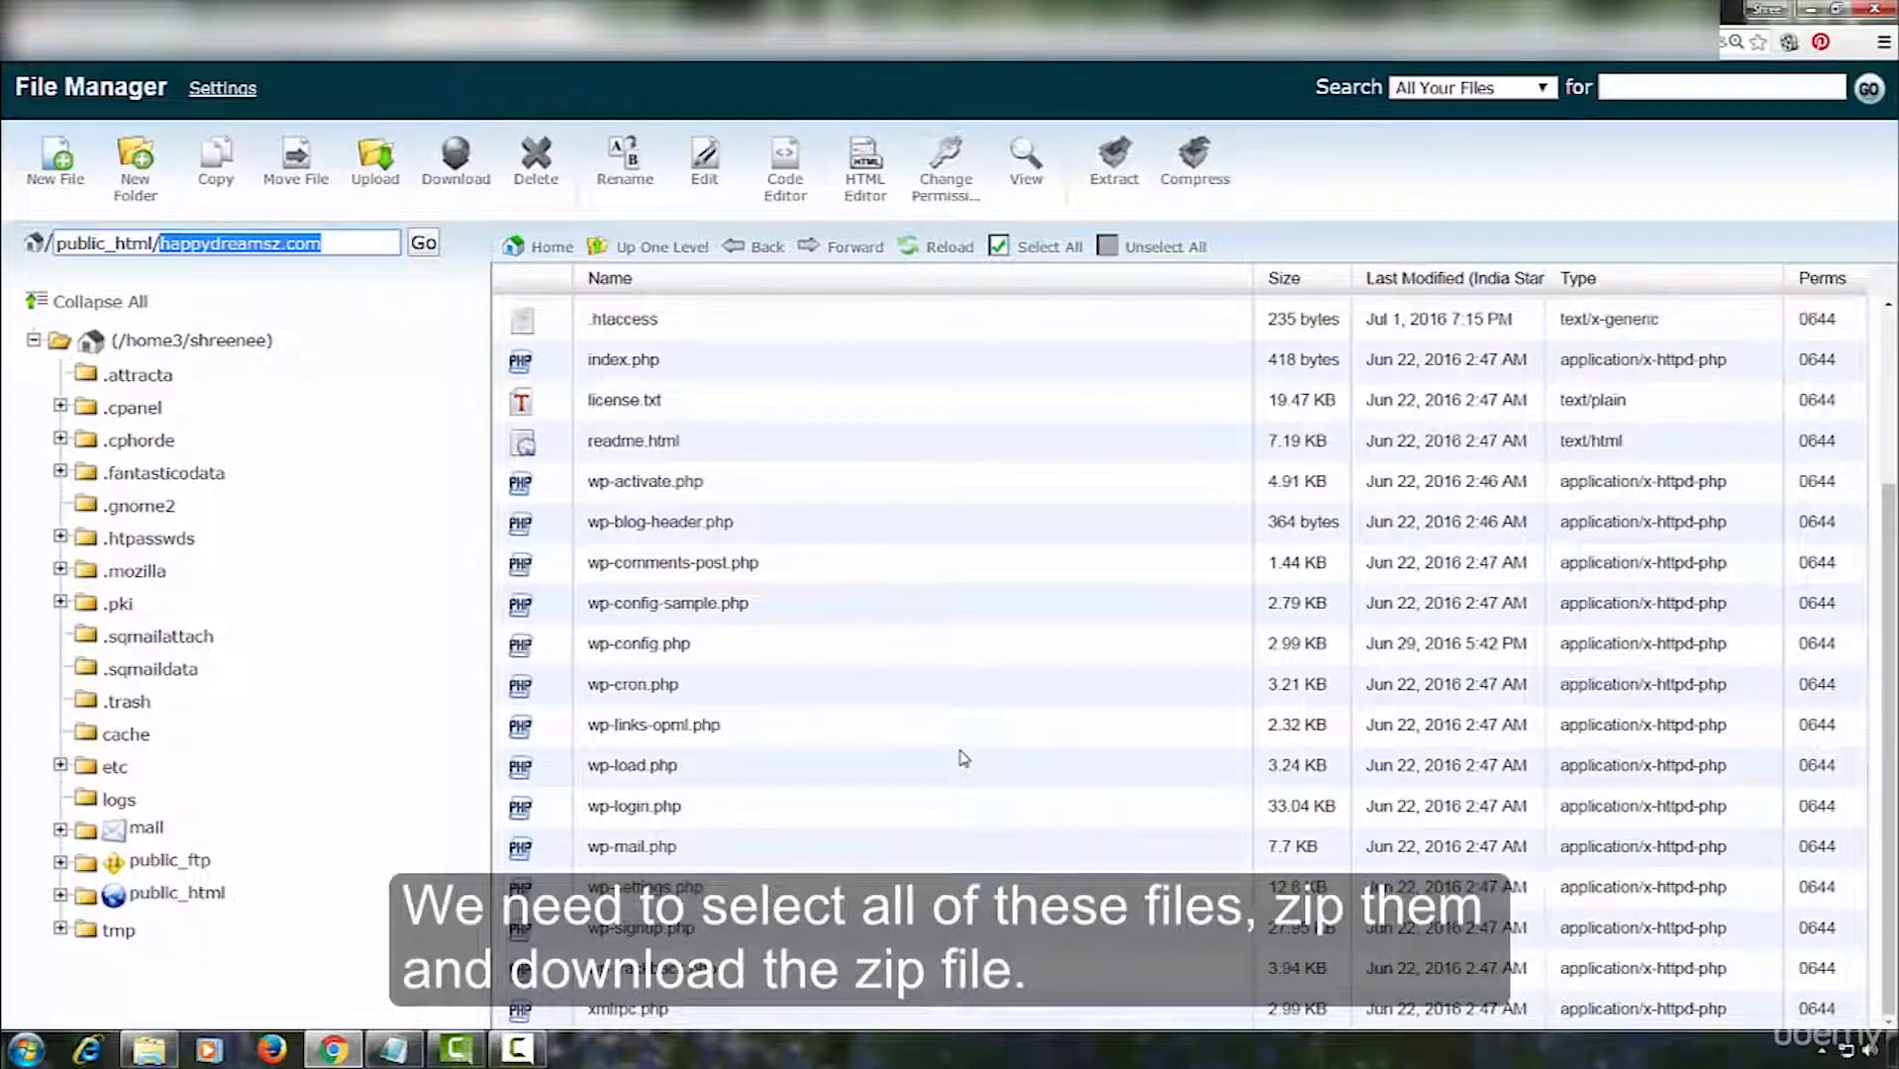
scroll(960, 757, up, 2)
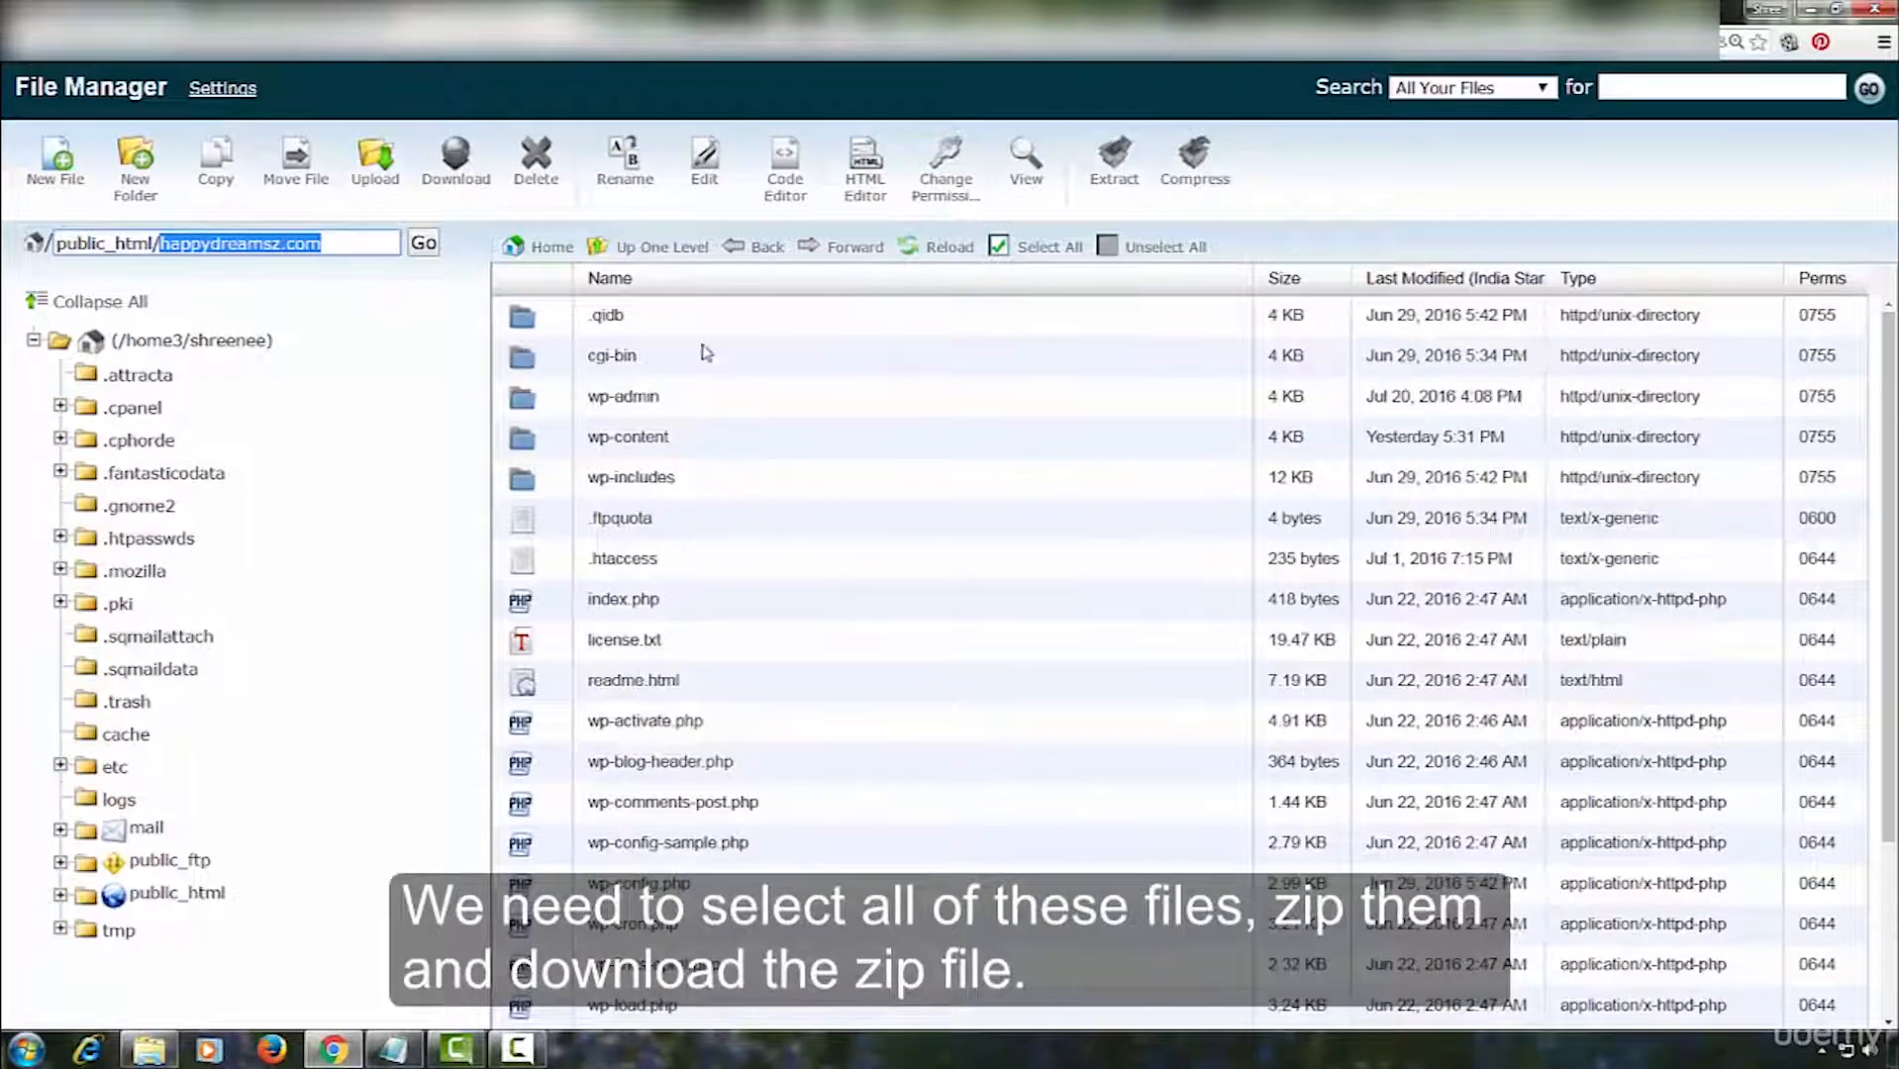
Select every file and folder in public_html/happydreamsz.com, from .qidb through xmlrpc.php, and open the compression options for them.
click(669, 319)
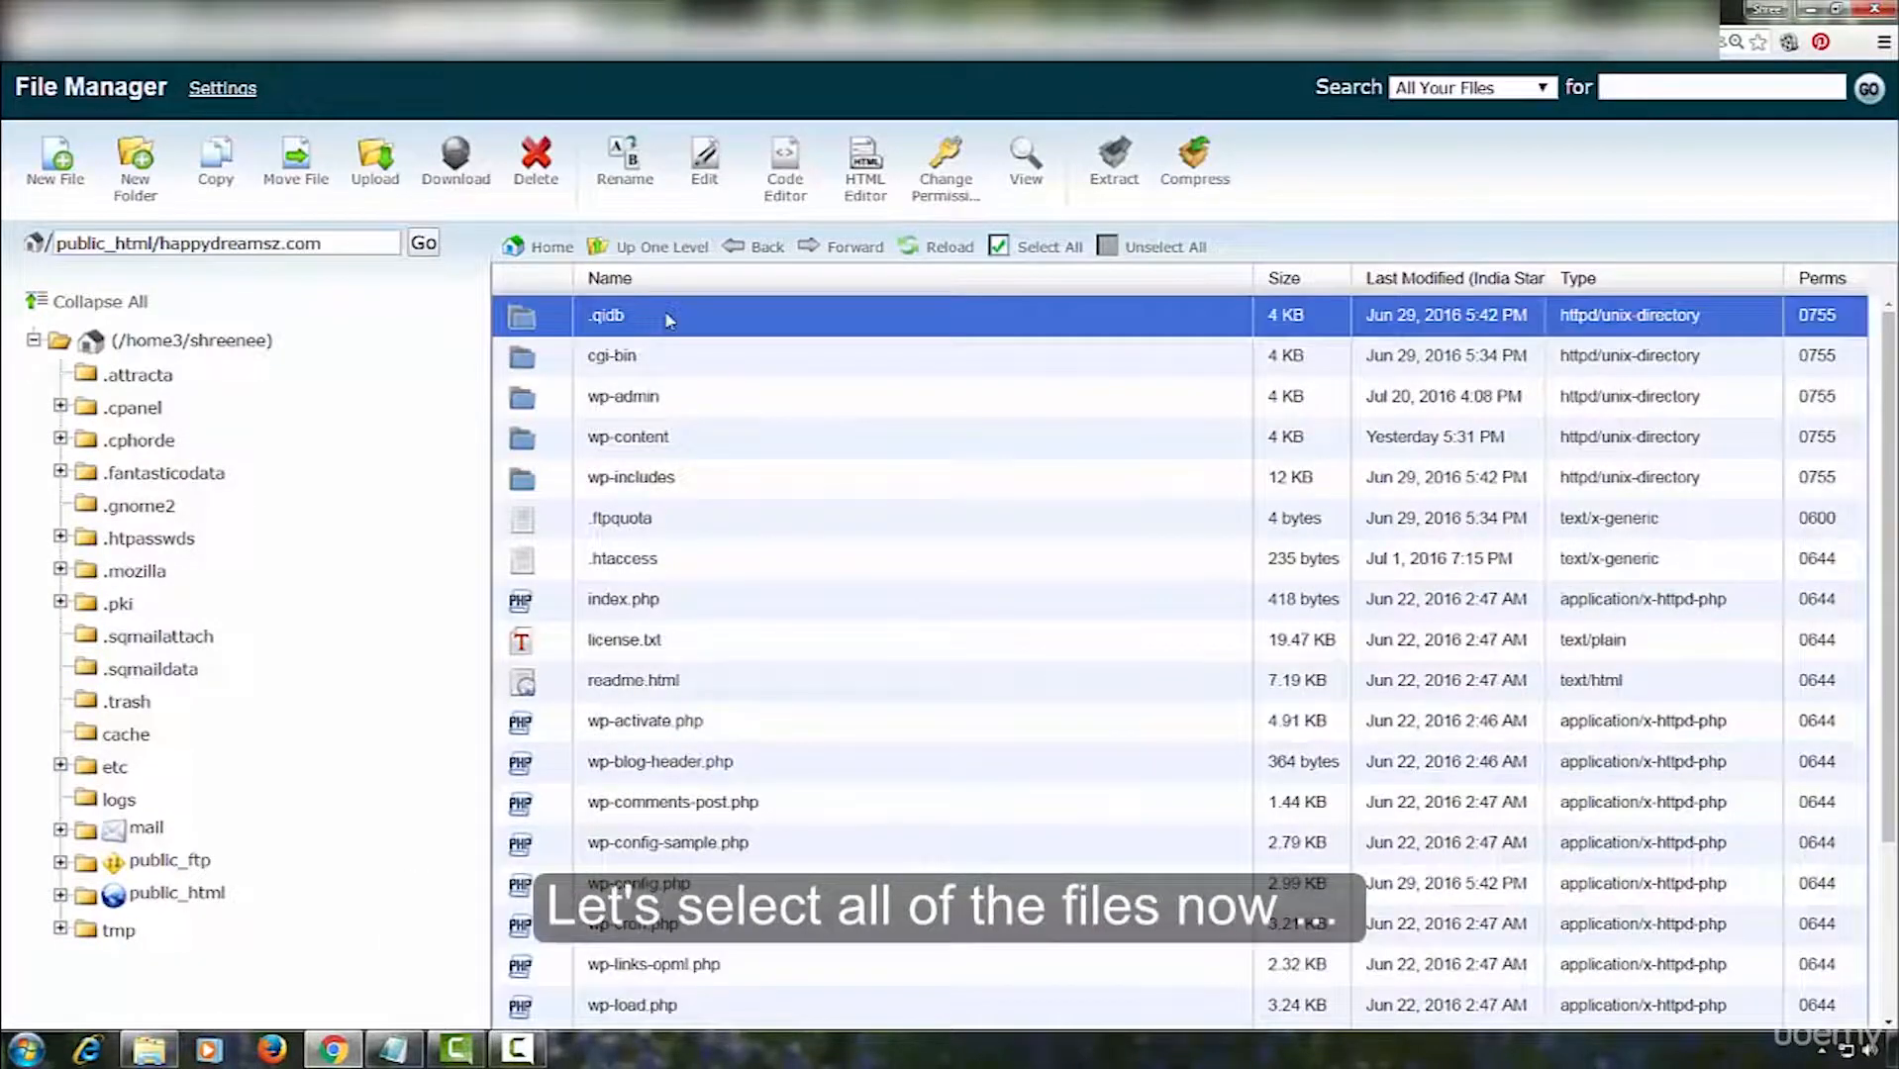
scroll(810, 515, down, 2)
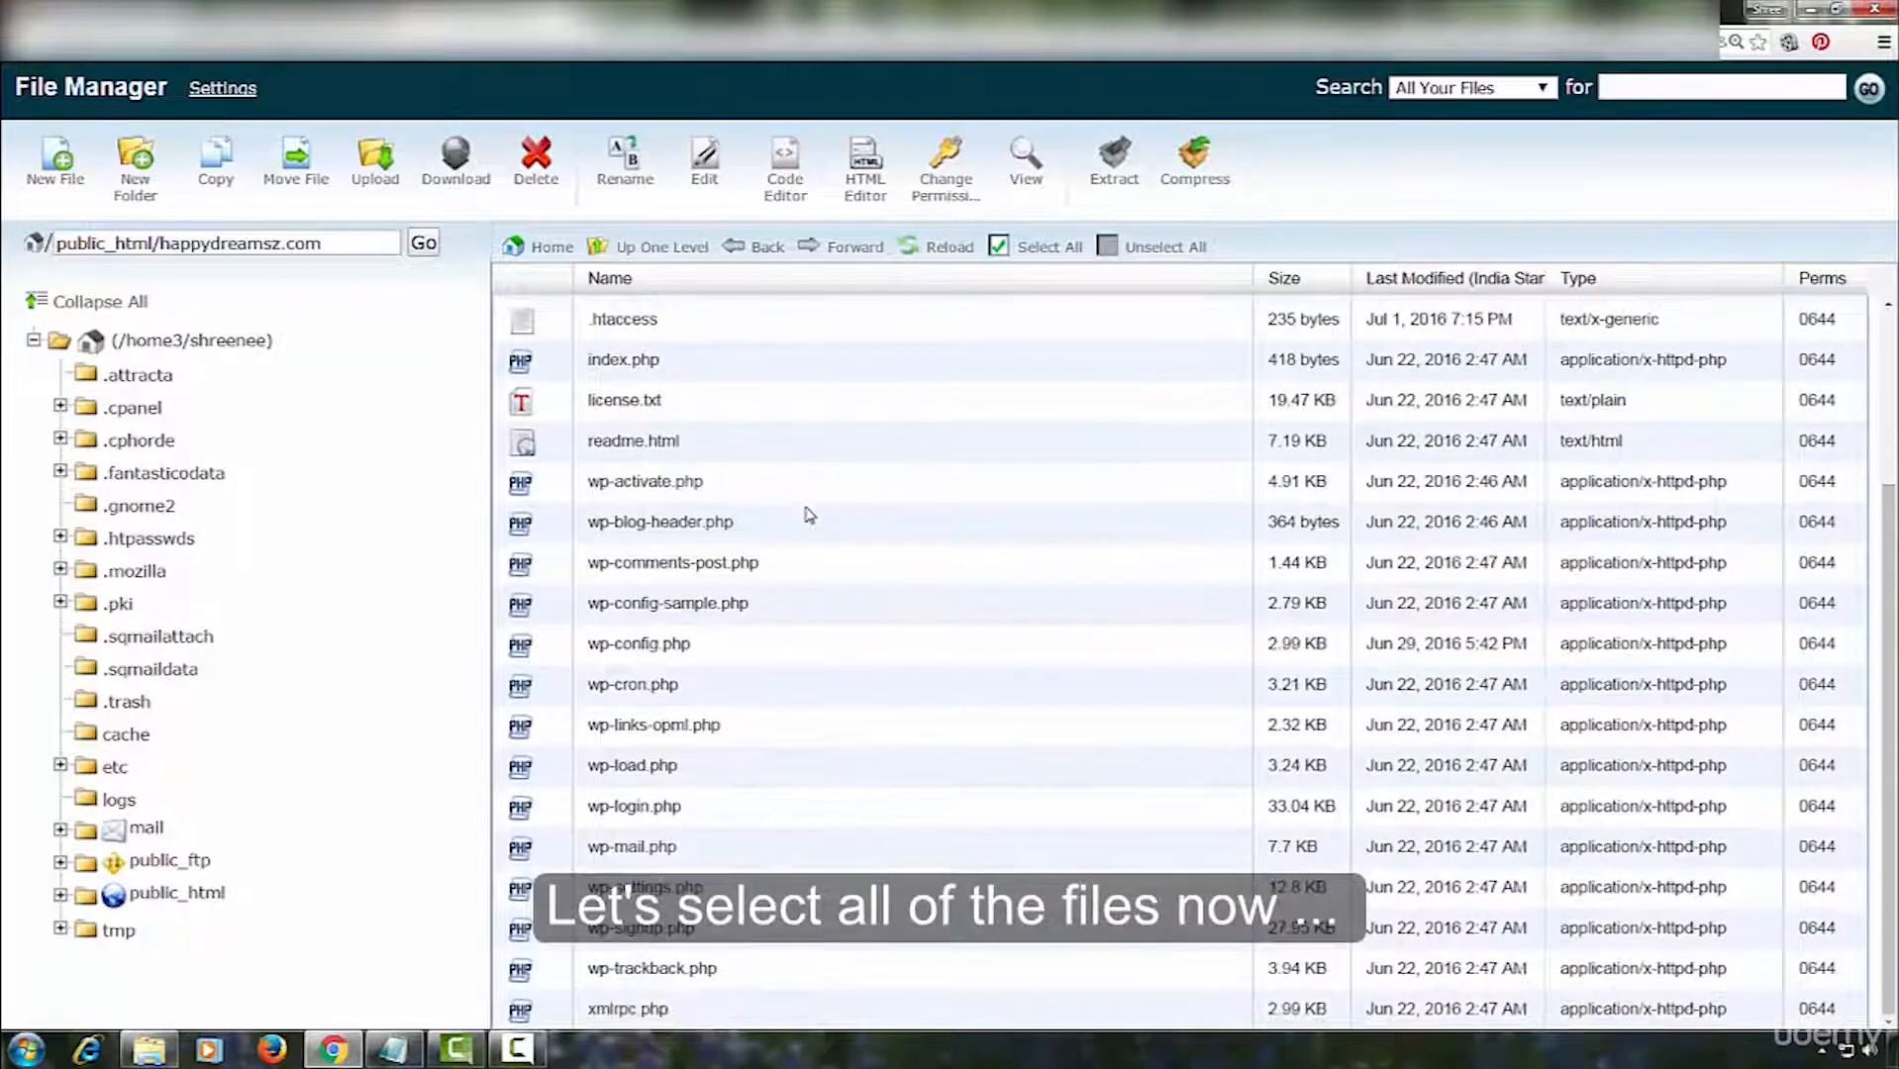
shift+click(611, 1006)
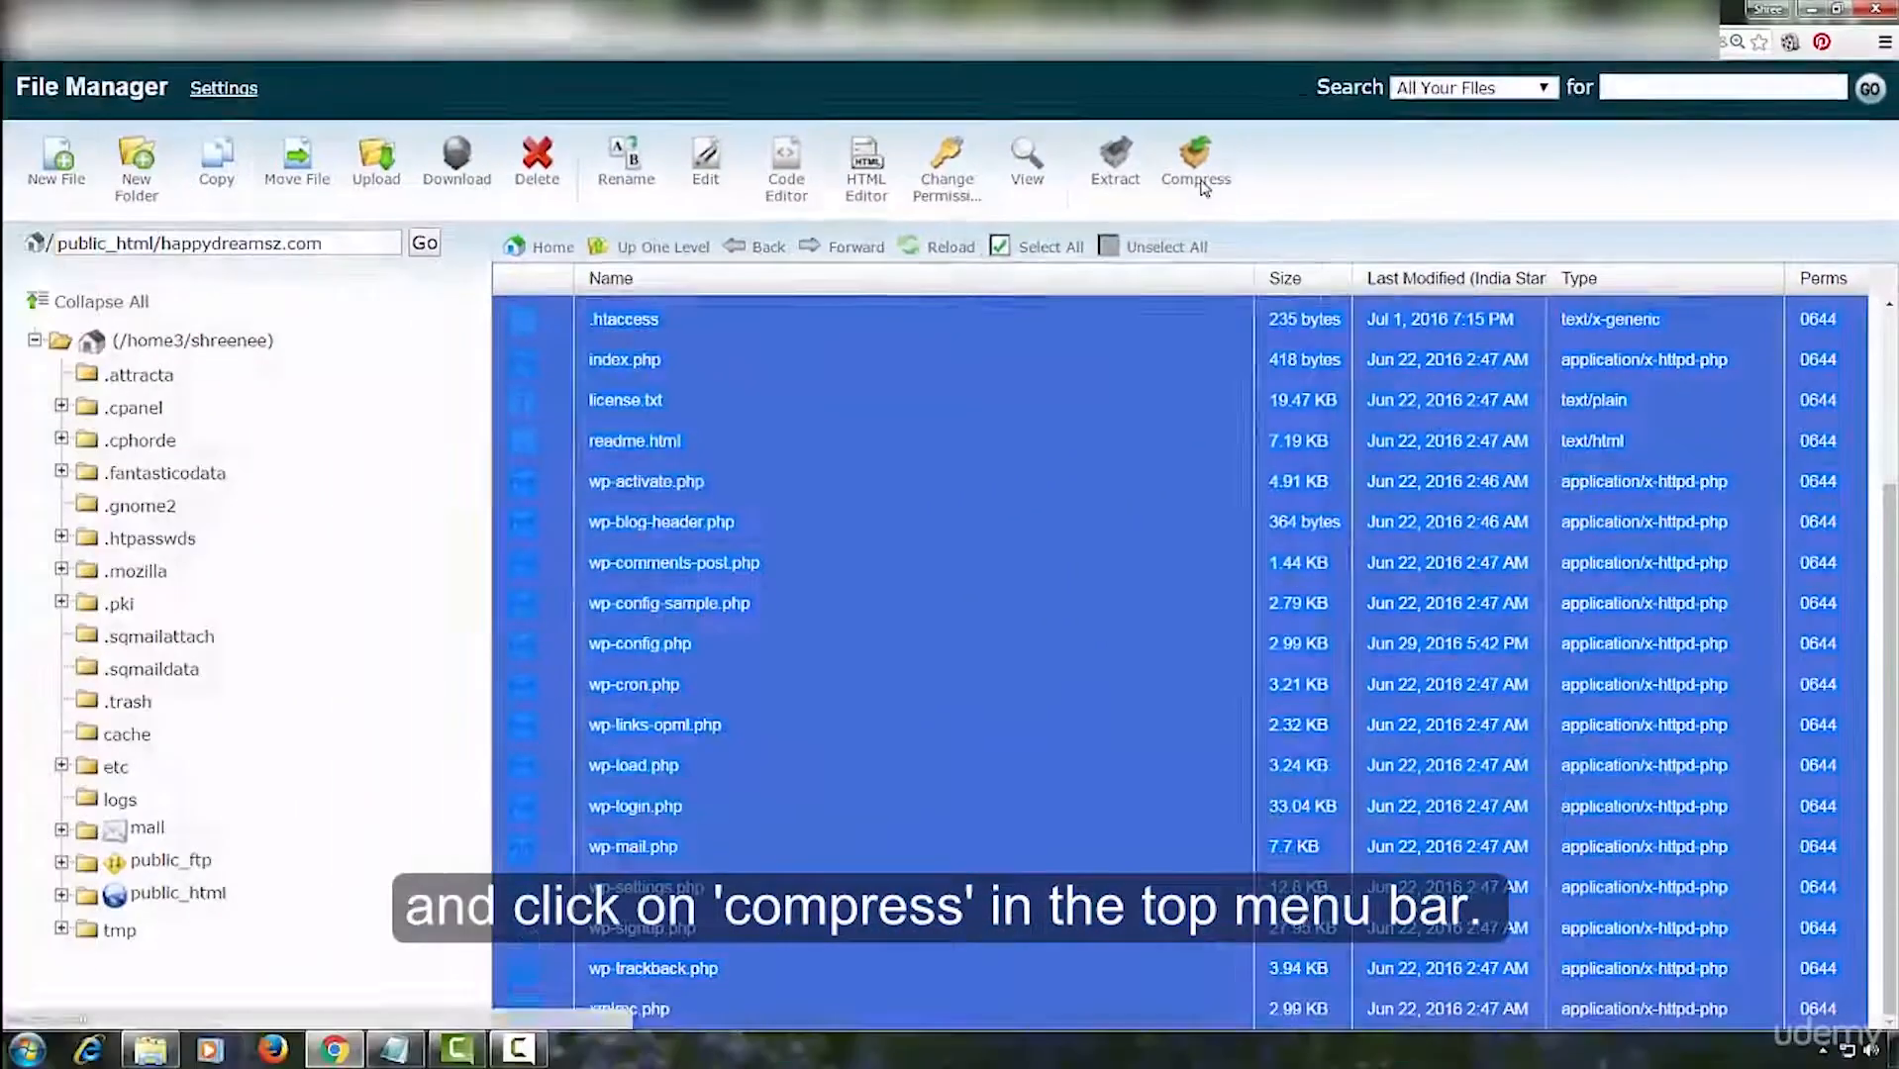
click(1200, 183)
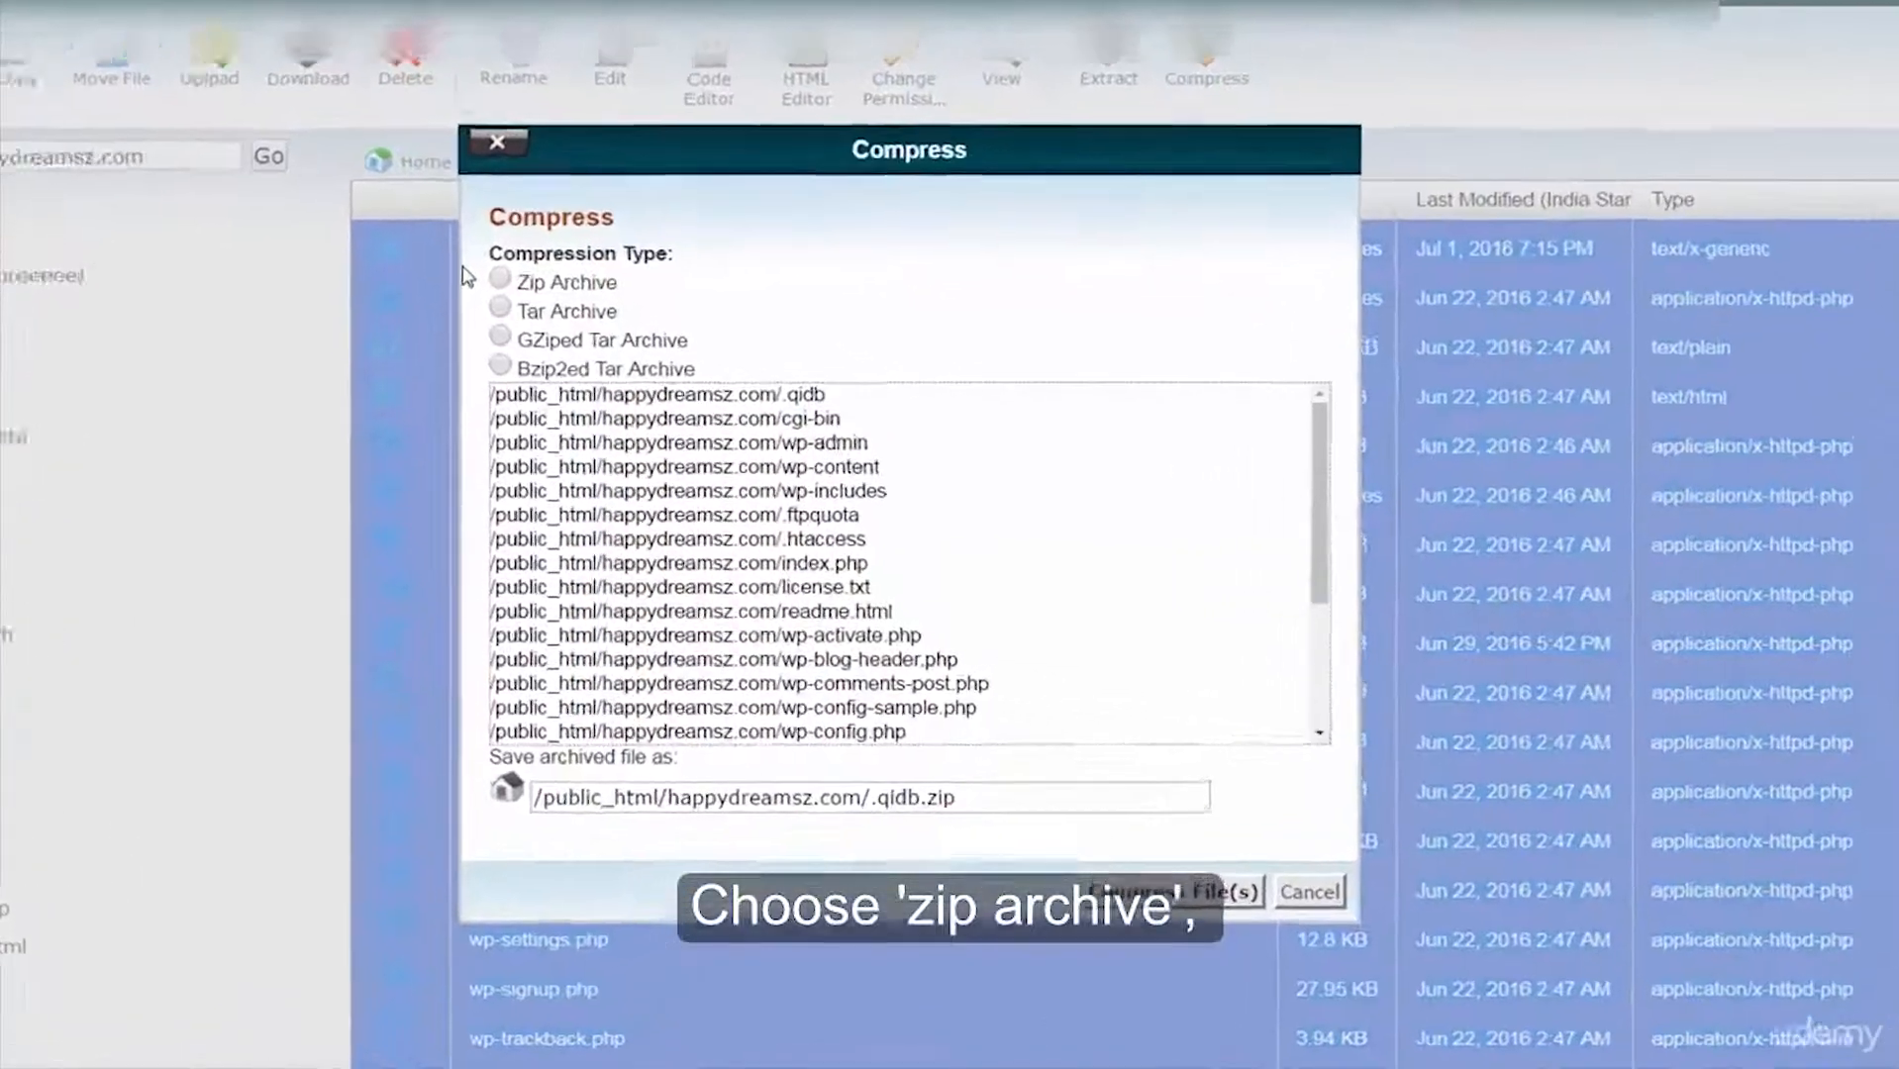
Compress the selected files as a Zip Archive saved as /public_html/happydreamsz.com/happydreamsz-july25.zip, and close the compression results.
drag(834, 822, 885, 821)
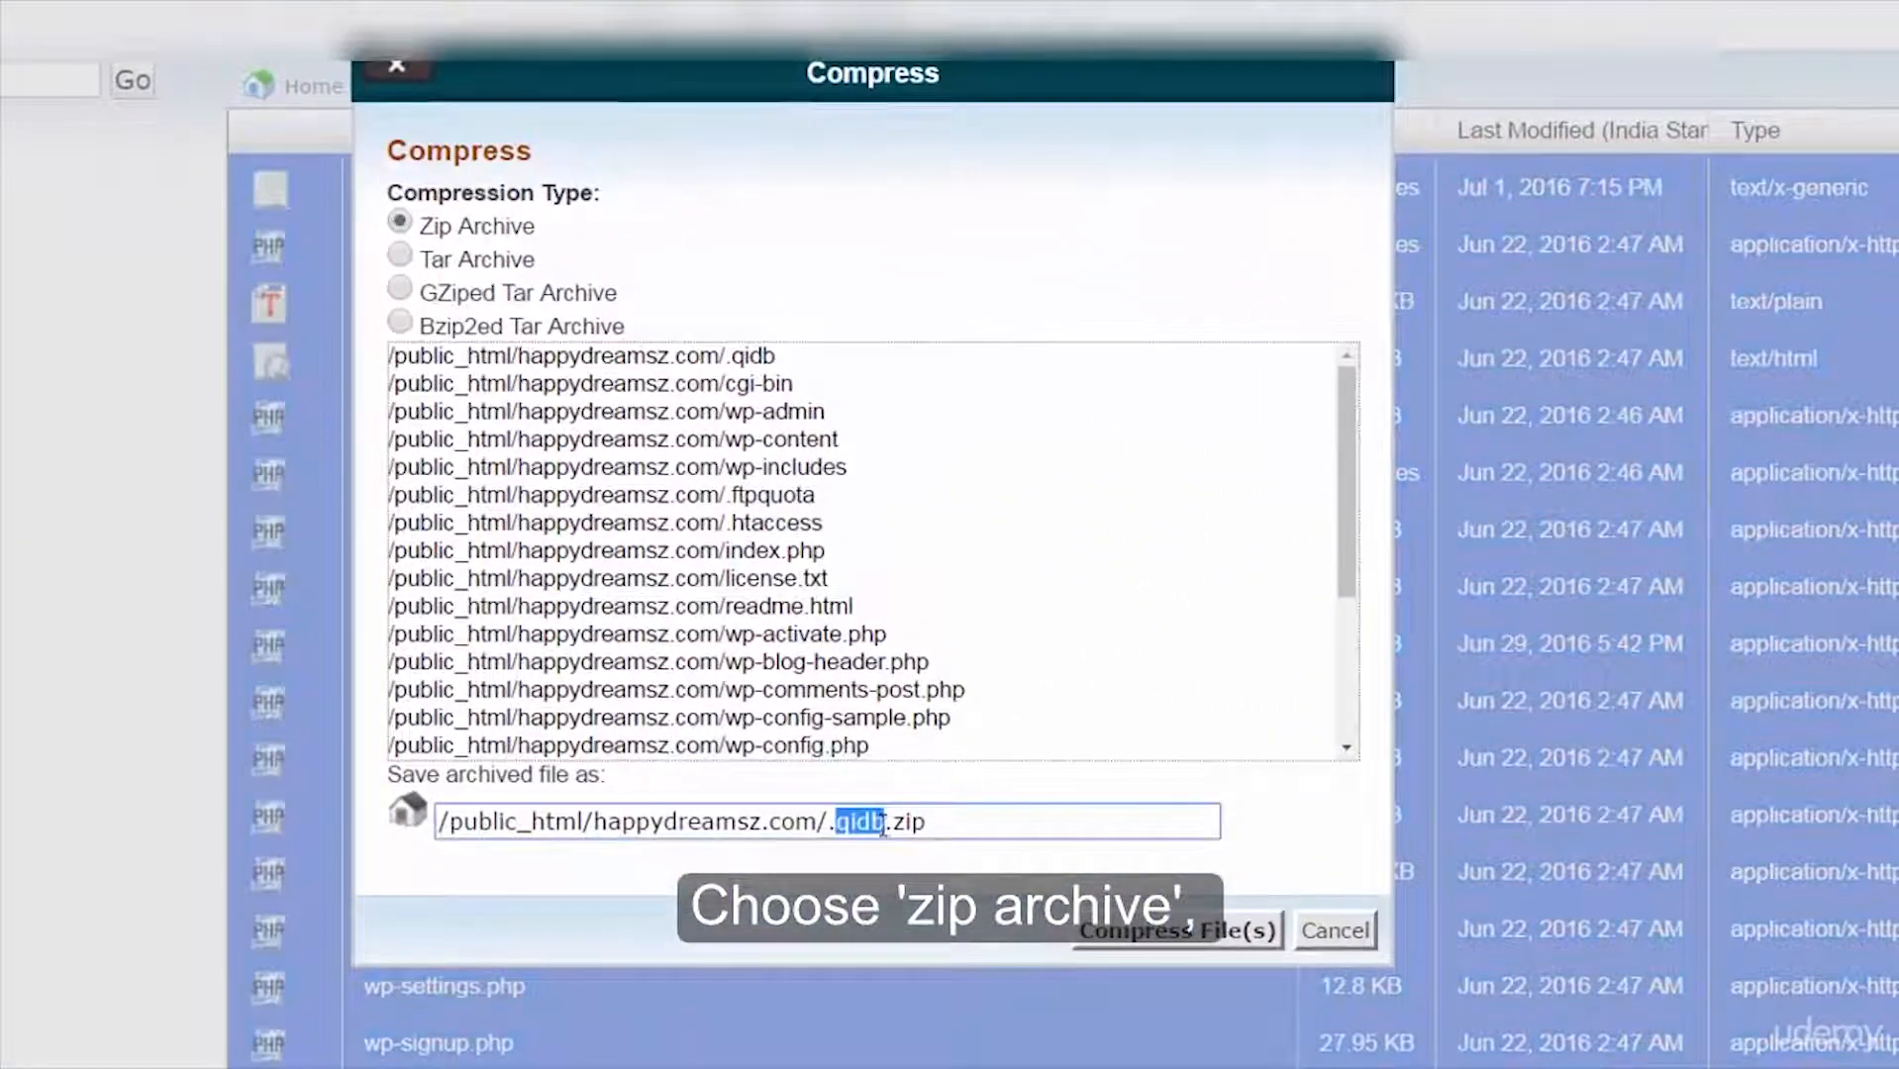
click(886, 823)
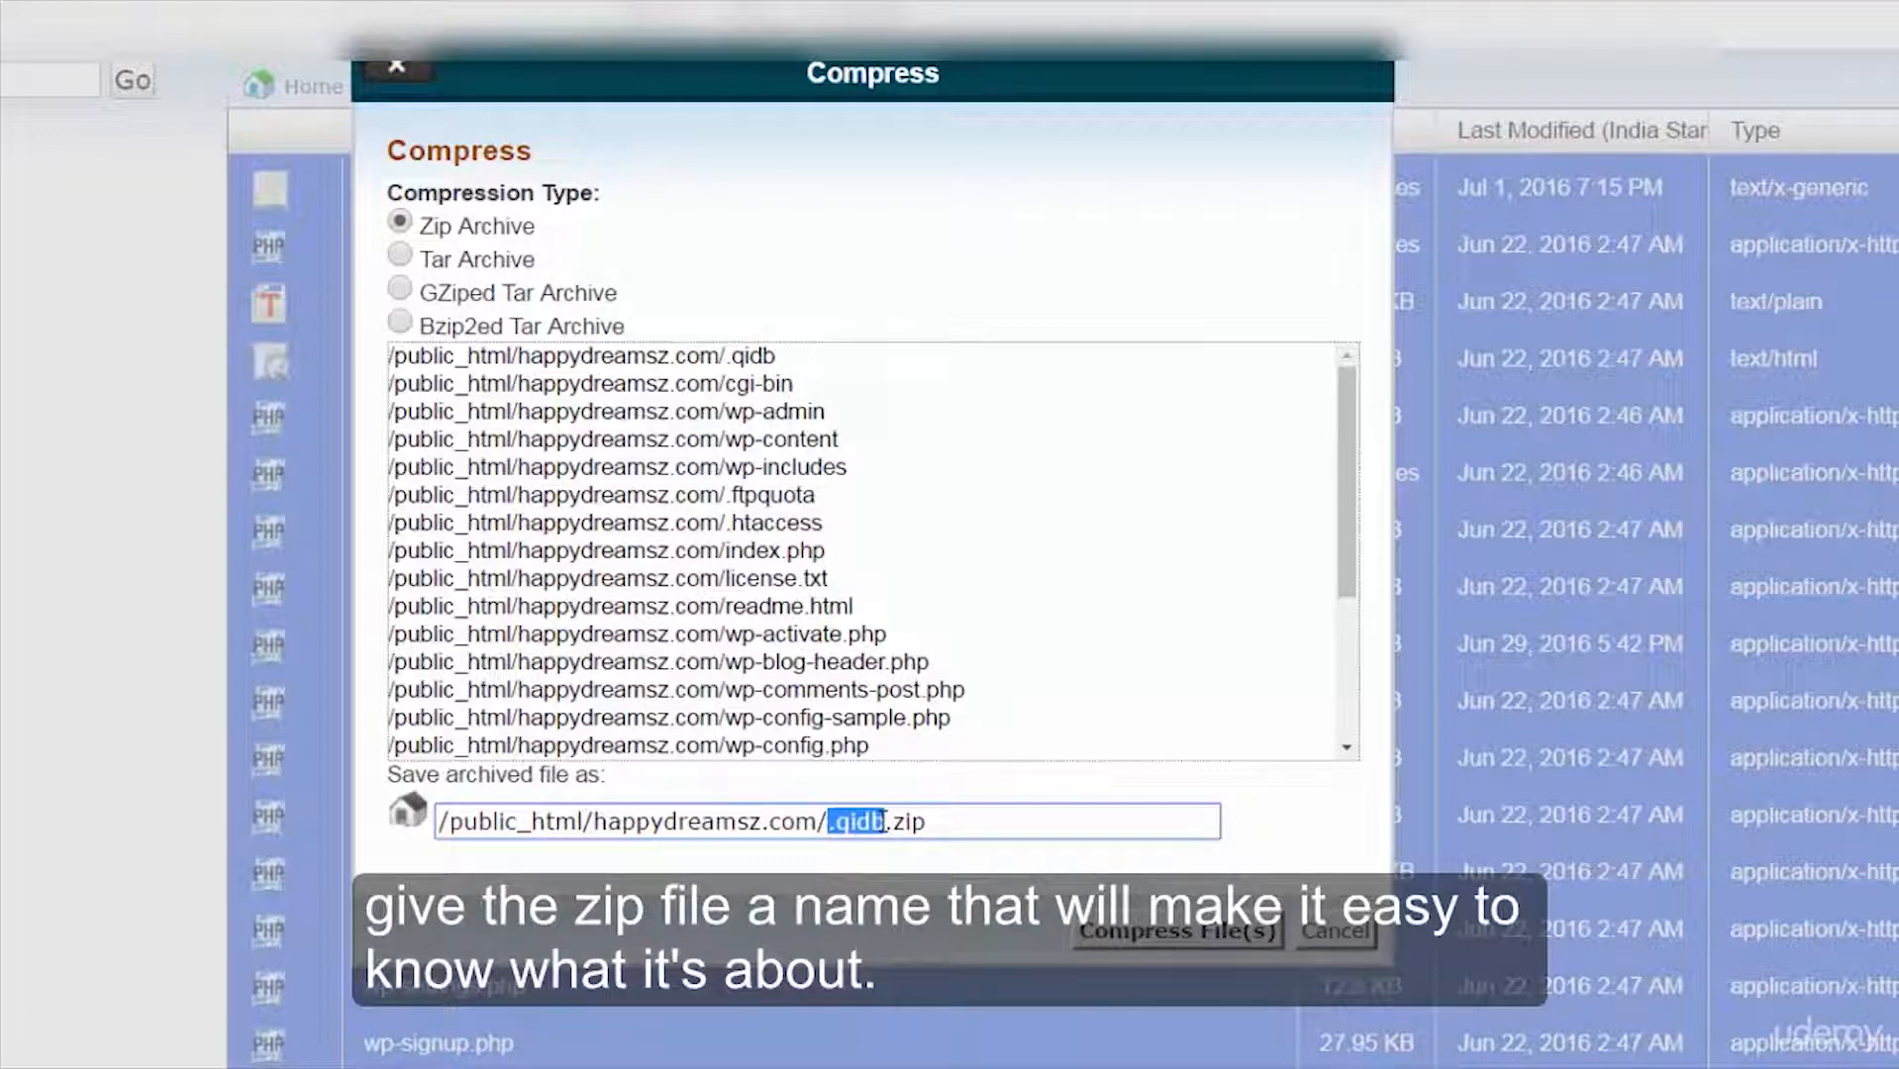
text(happydreamsz-july25)
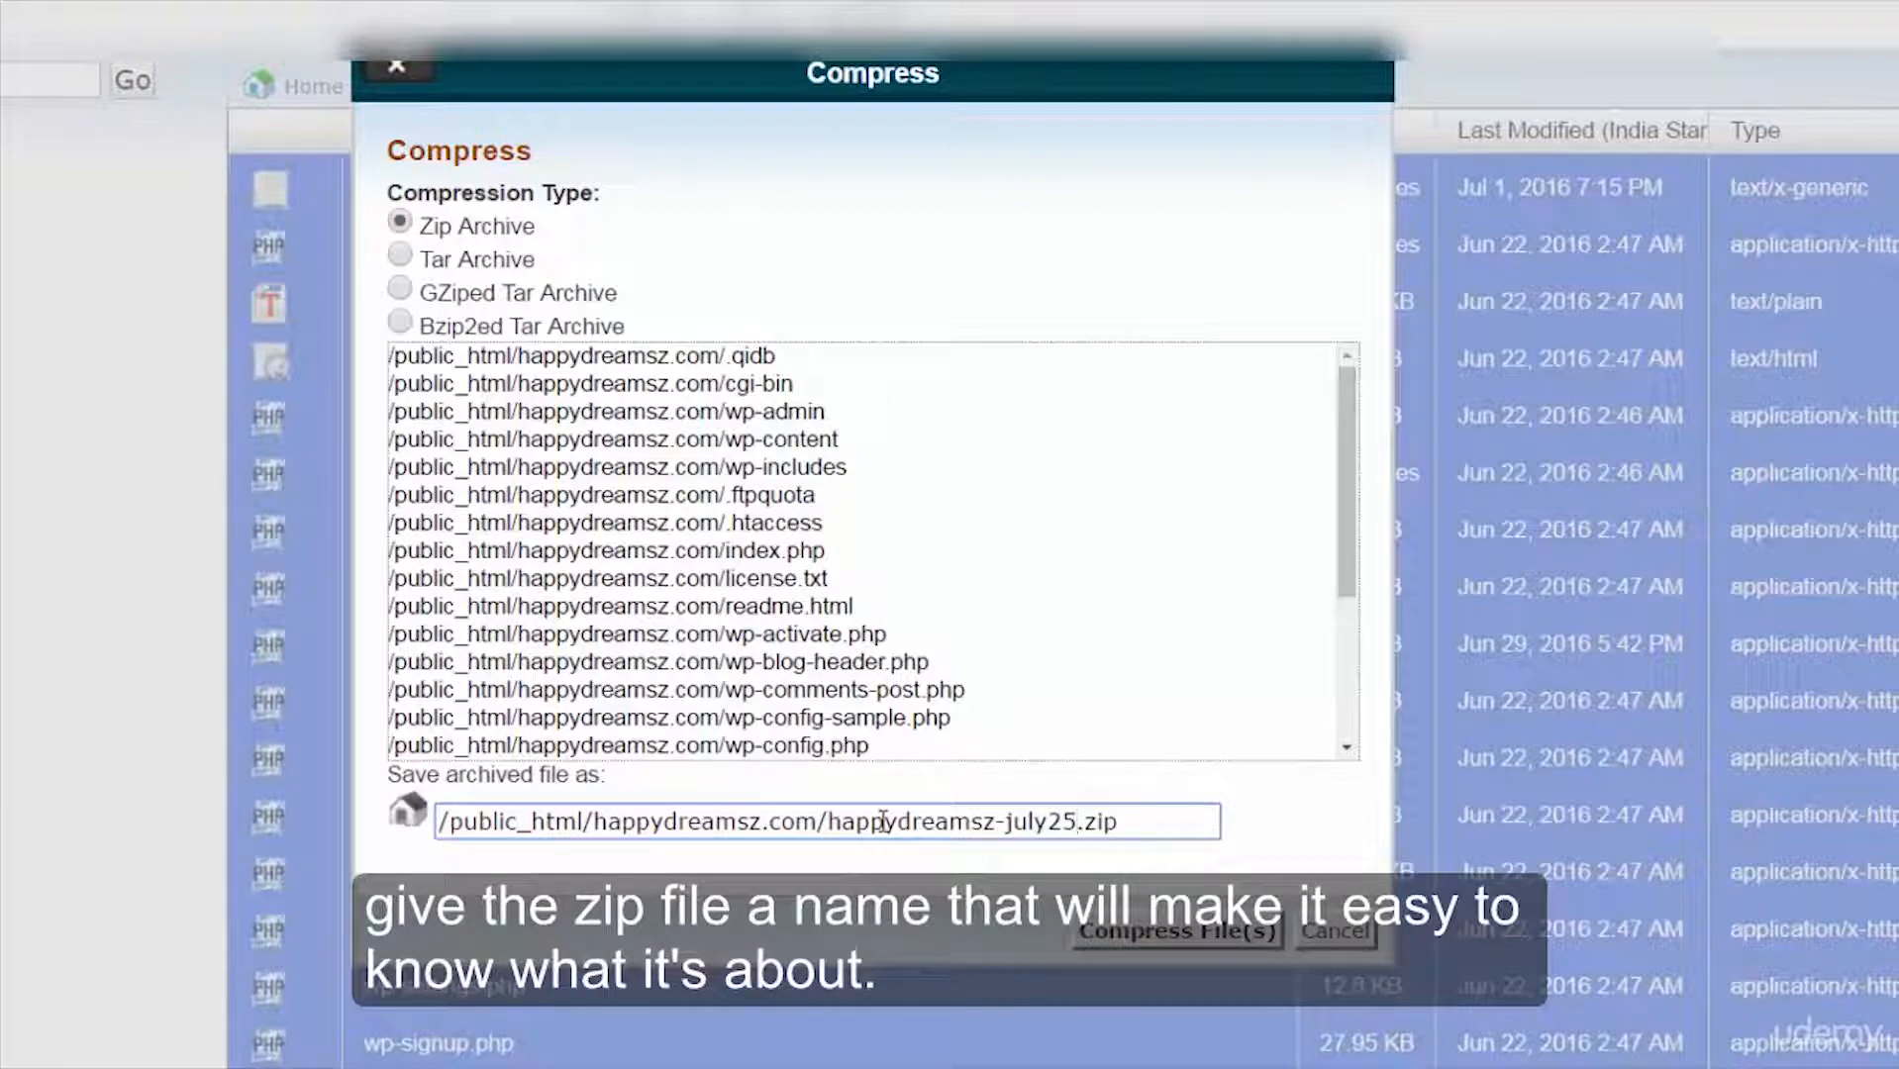
click(1188, 941)
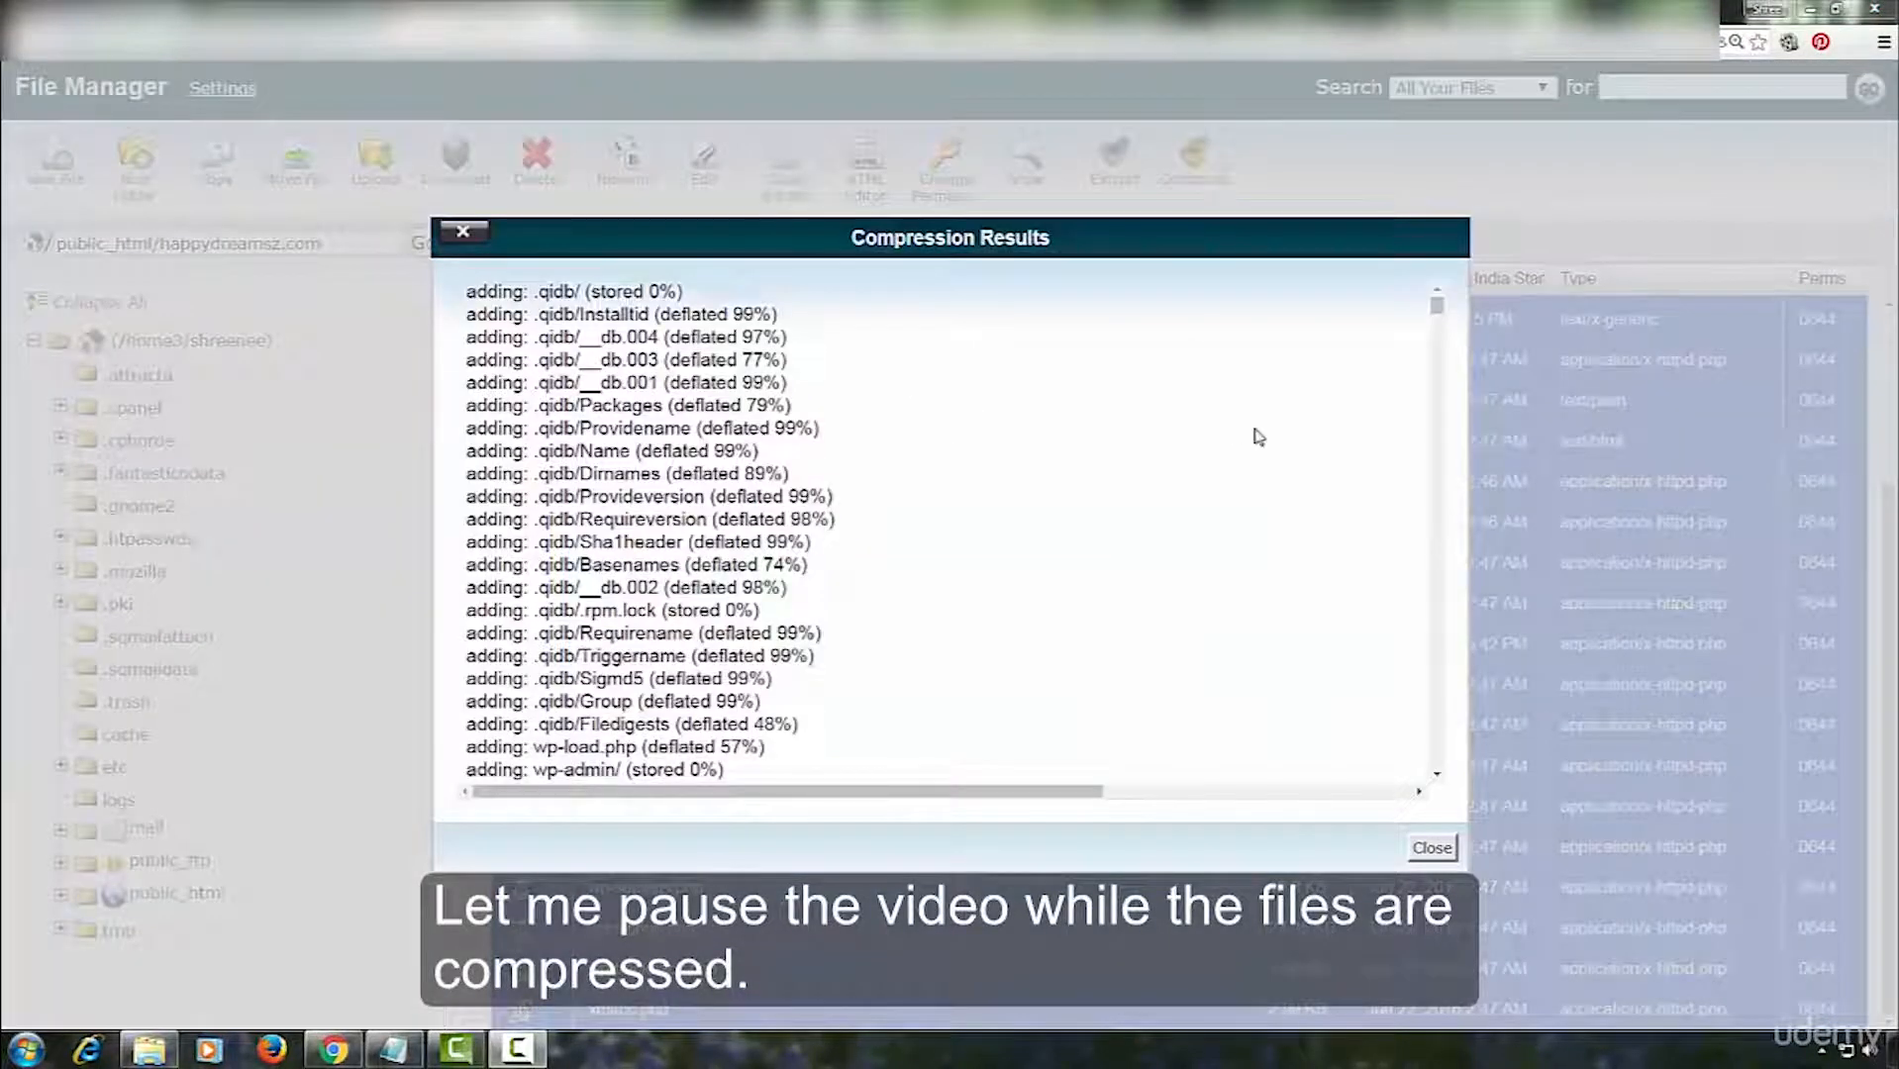
drag(1434, 315, 1442, 277)
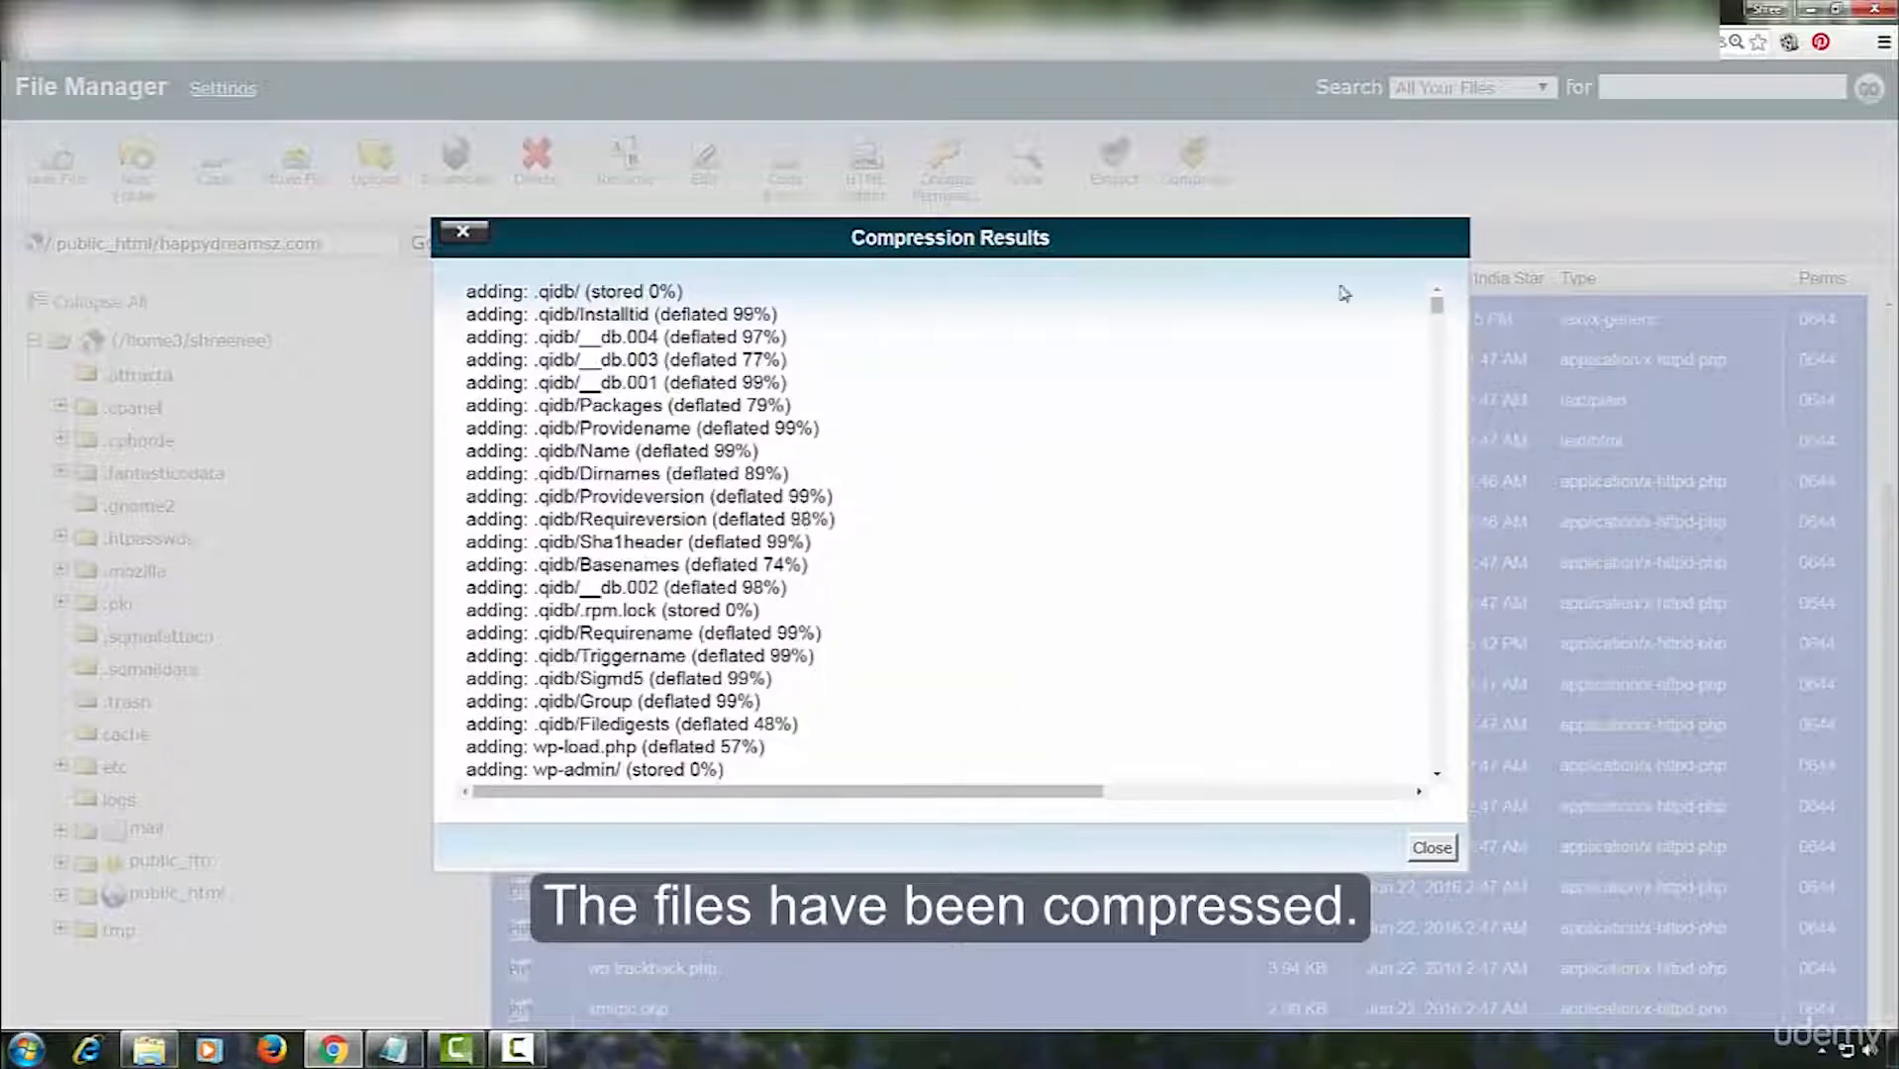
click(1432, 847)
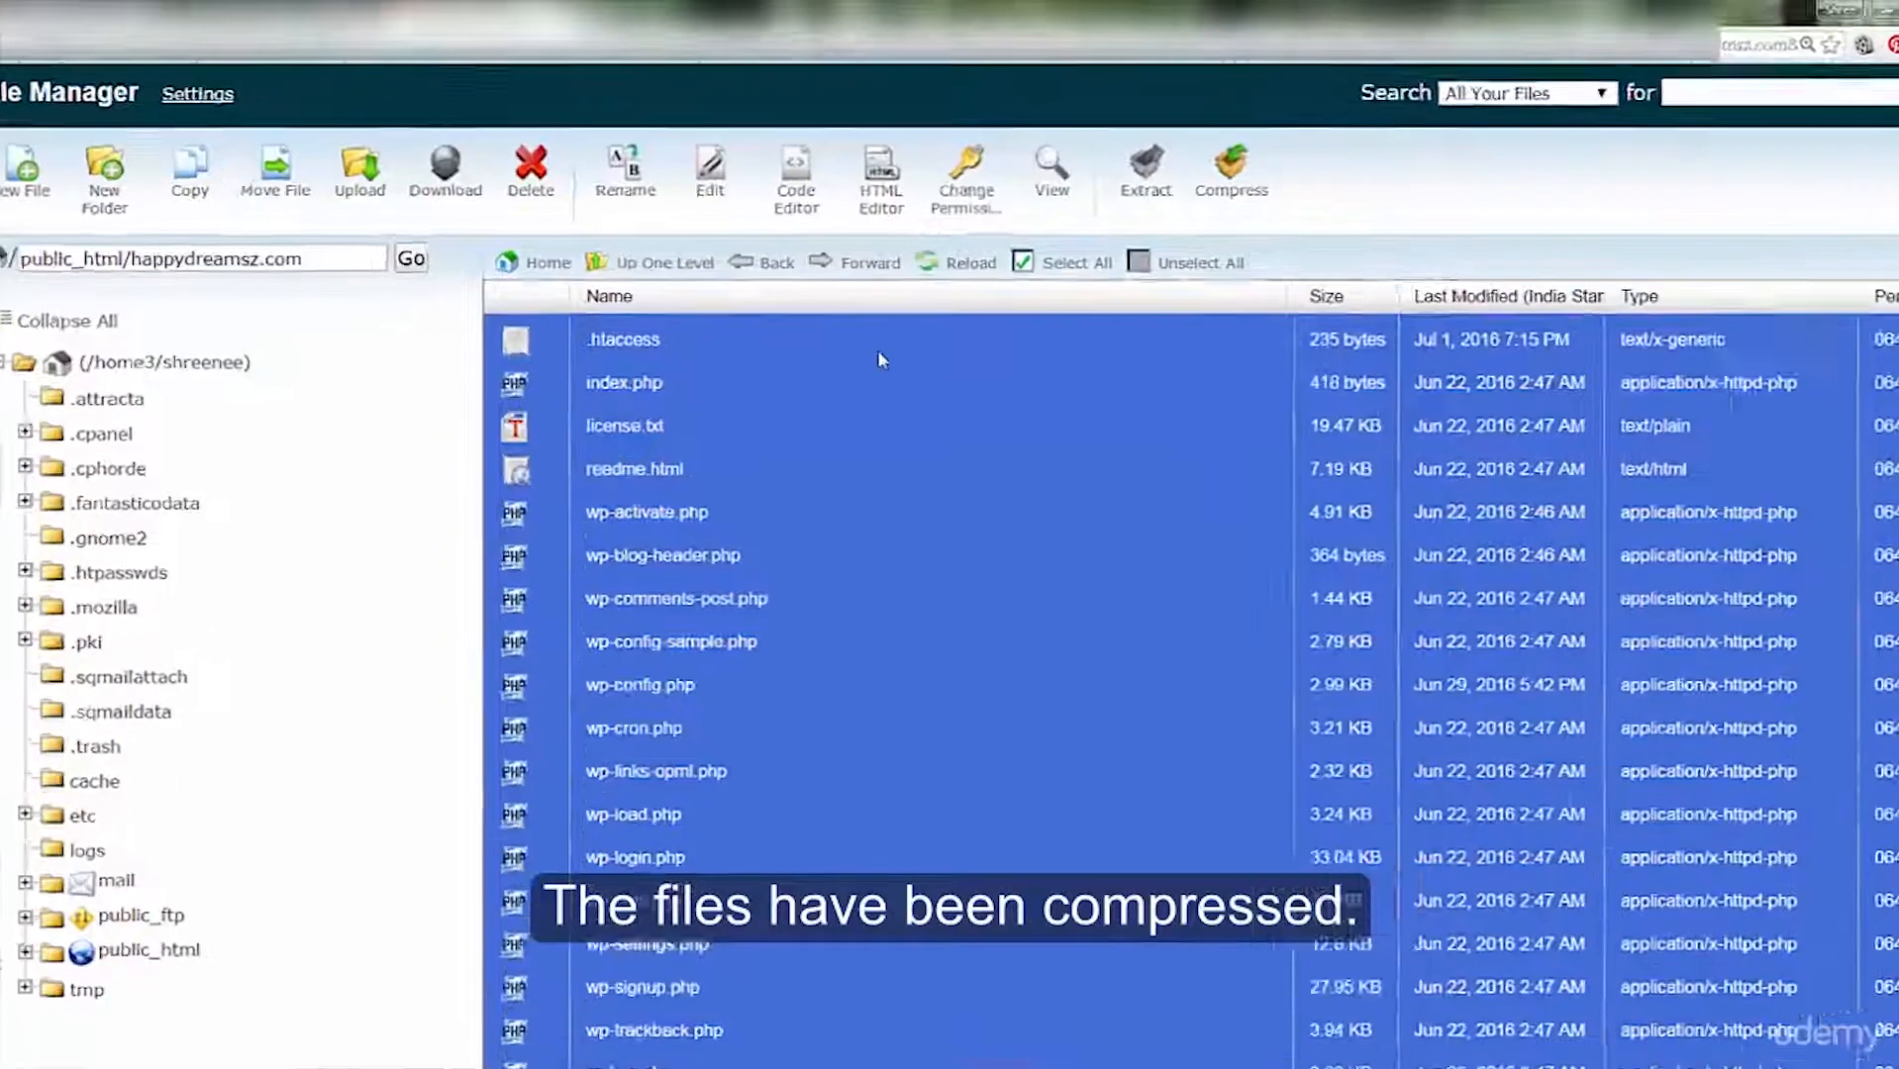
Reload the file listing and download happydreamsz-july25.zip to the computer.
click(869, 325)
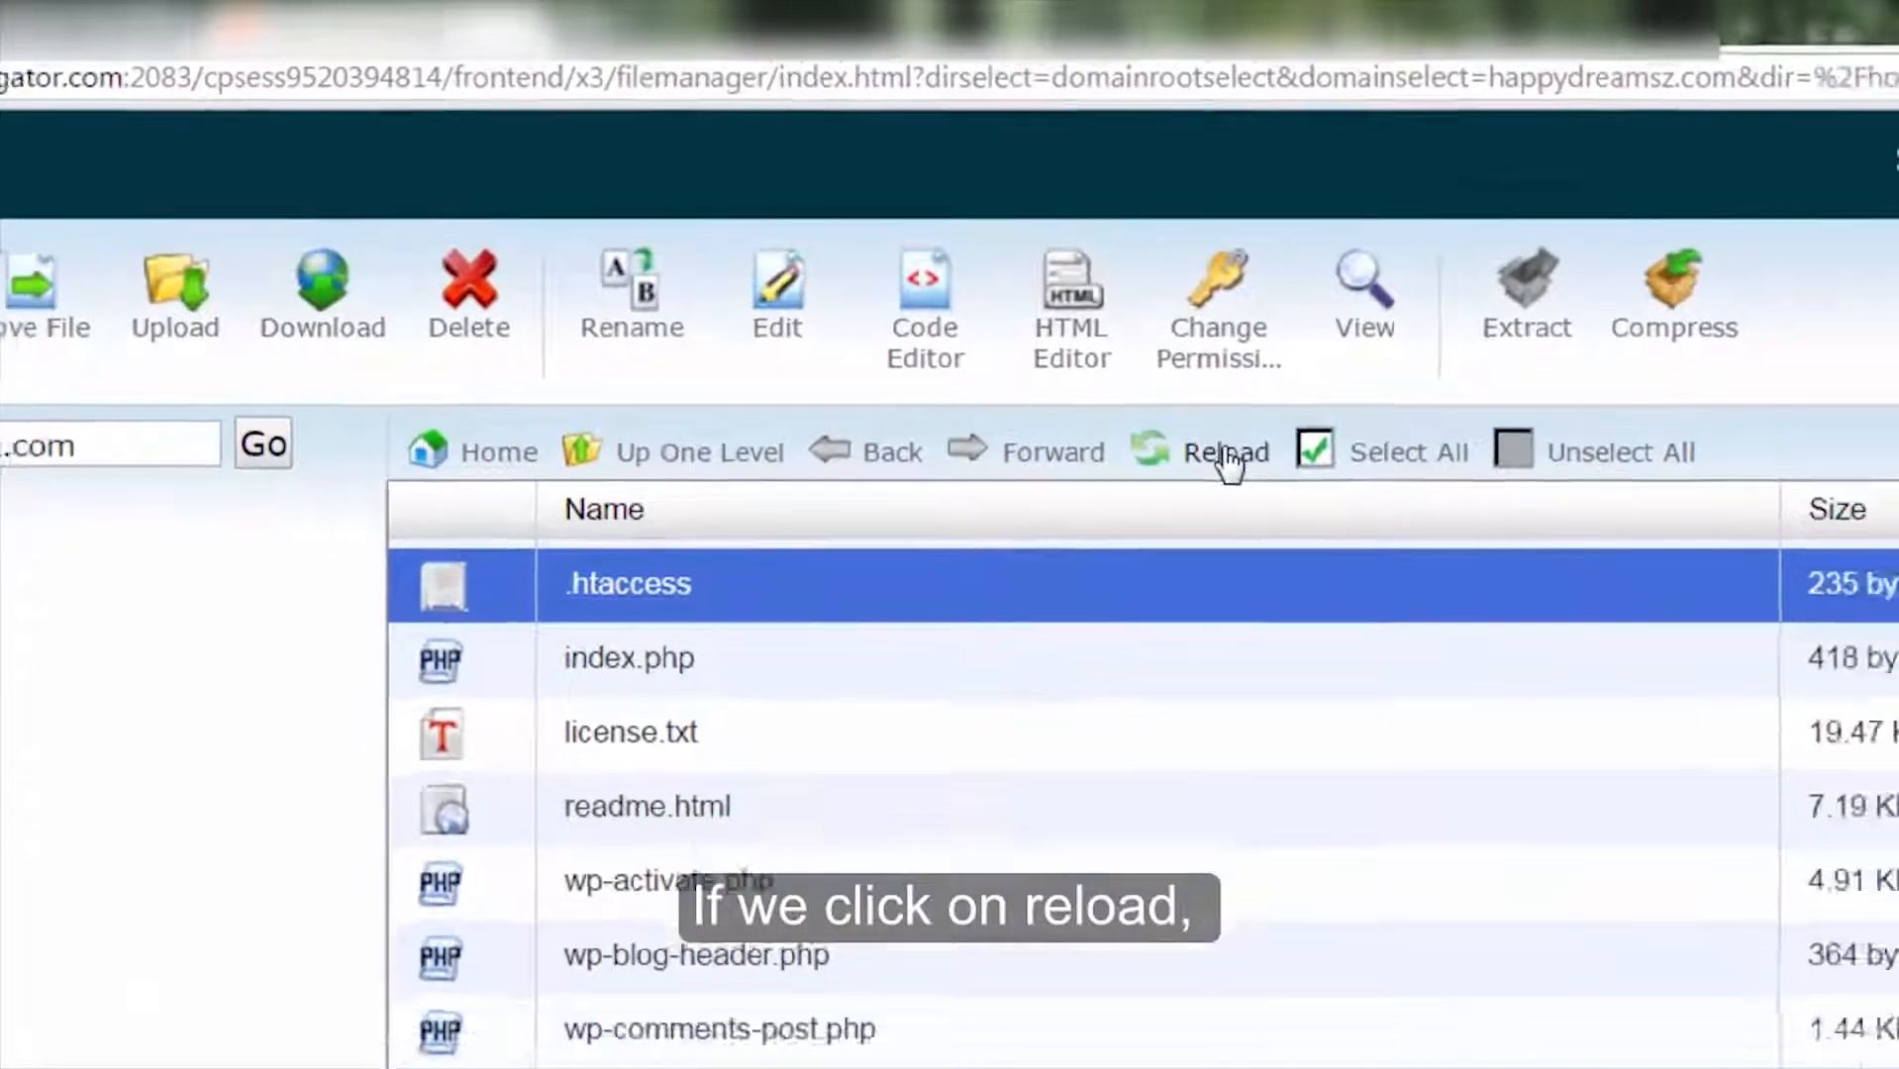
click(1265, 487)
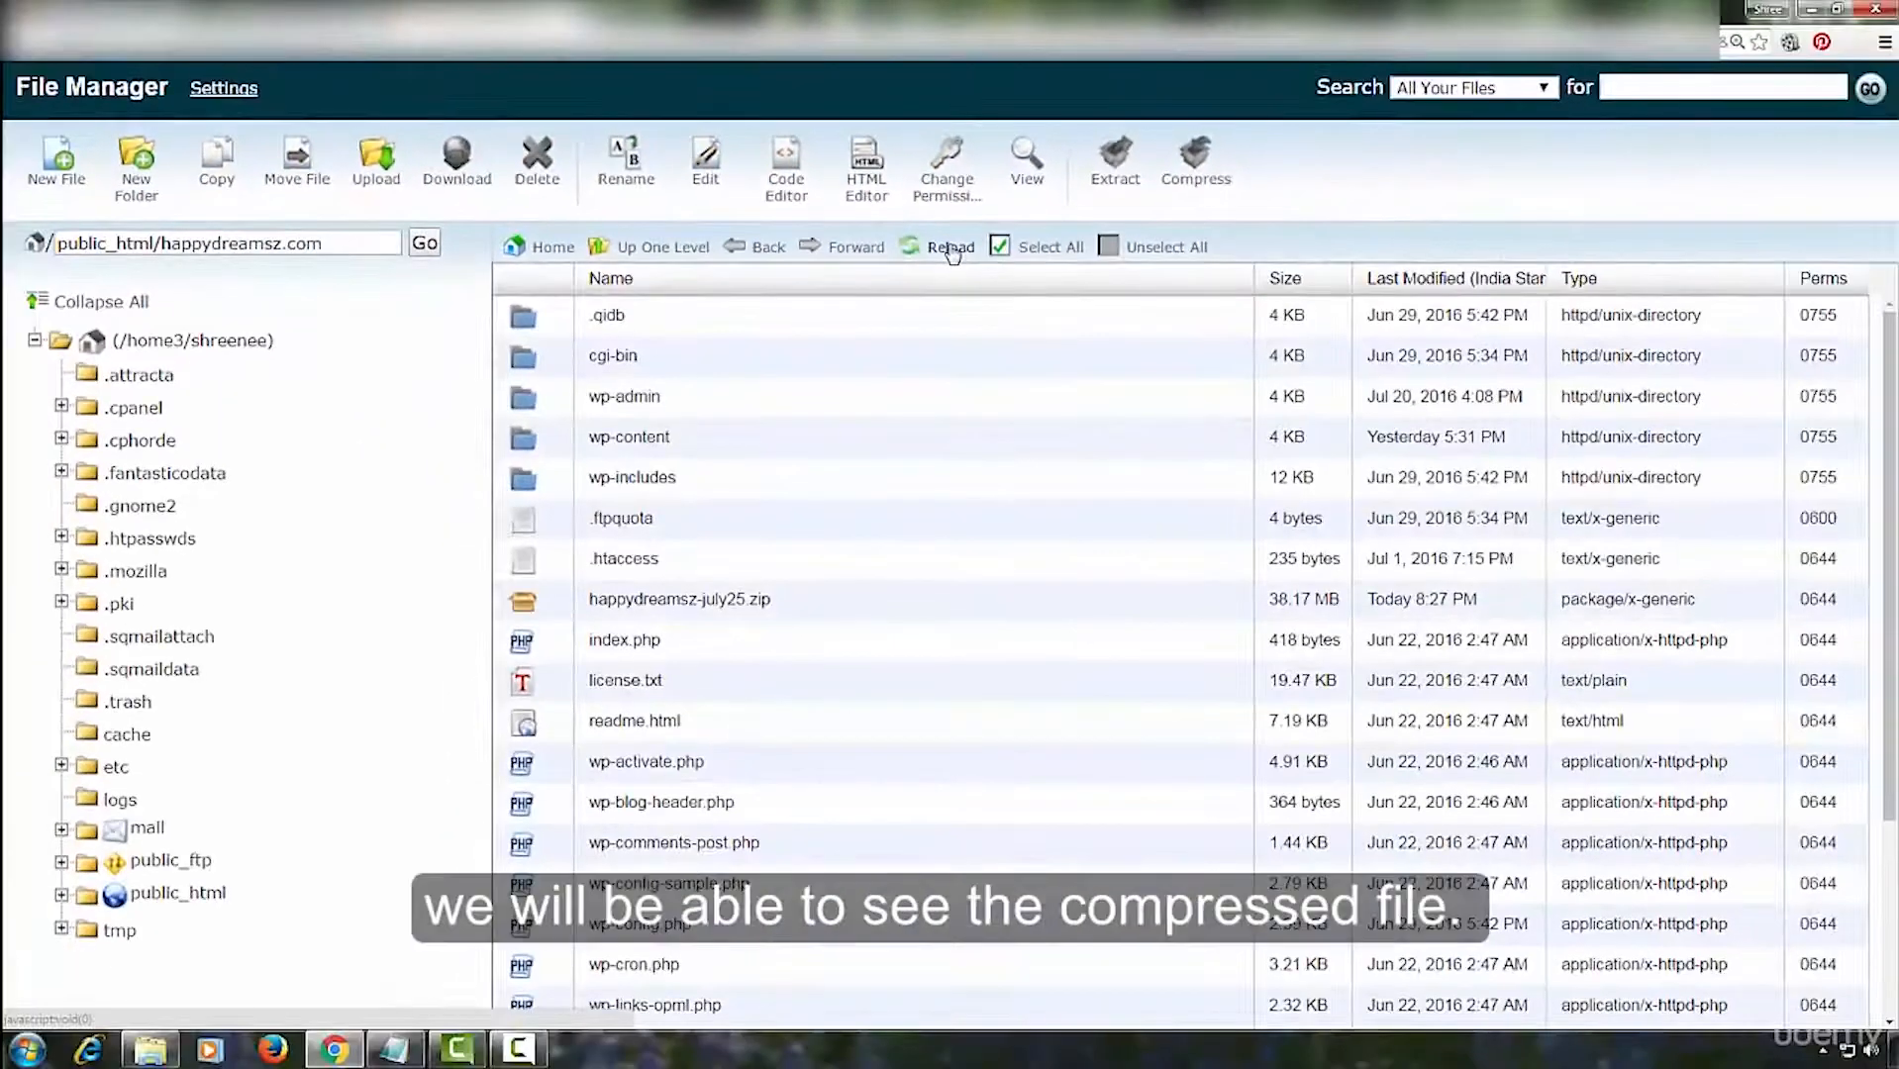
click(648, 599)
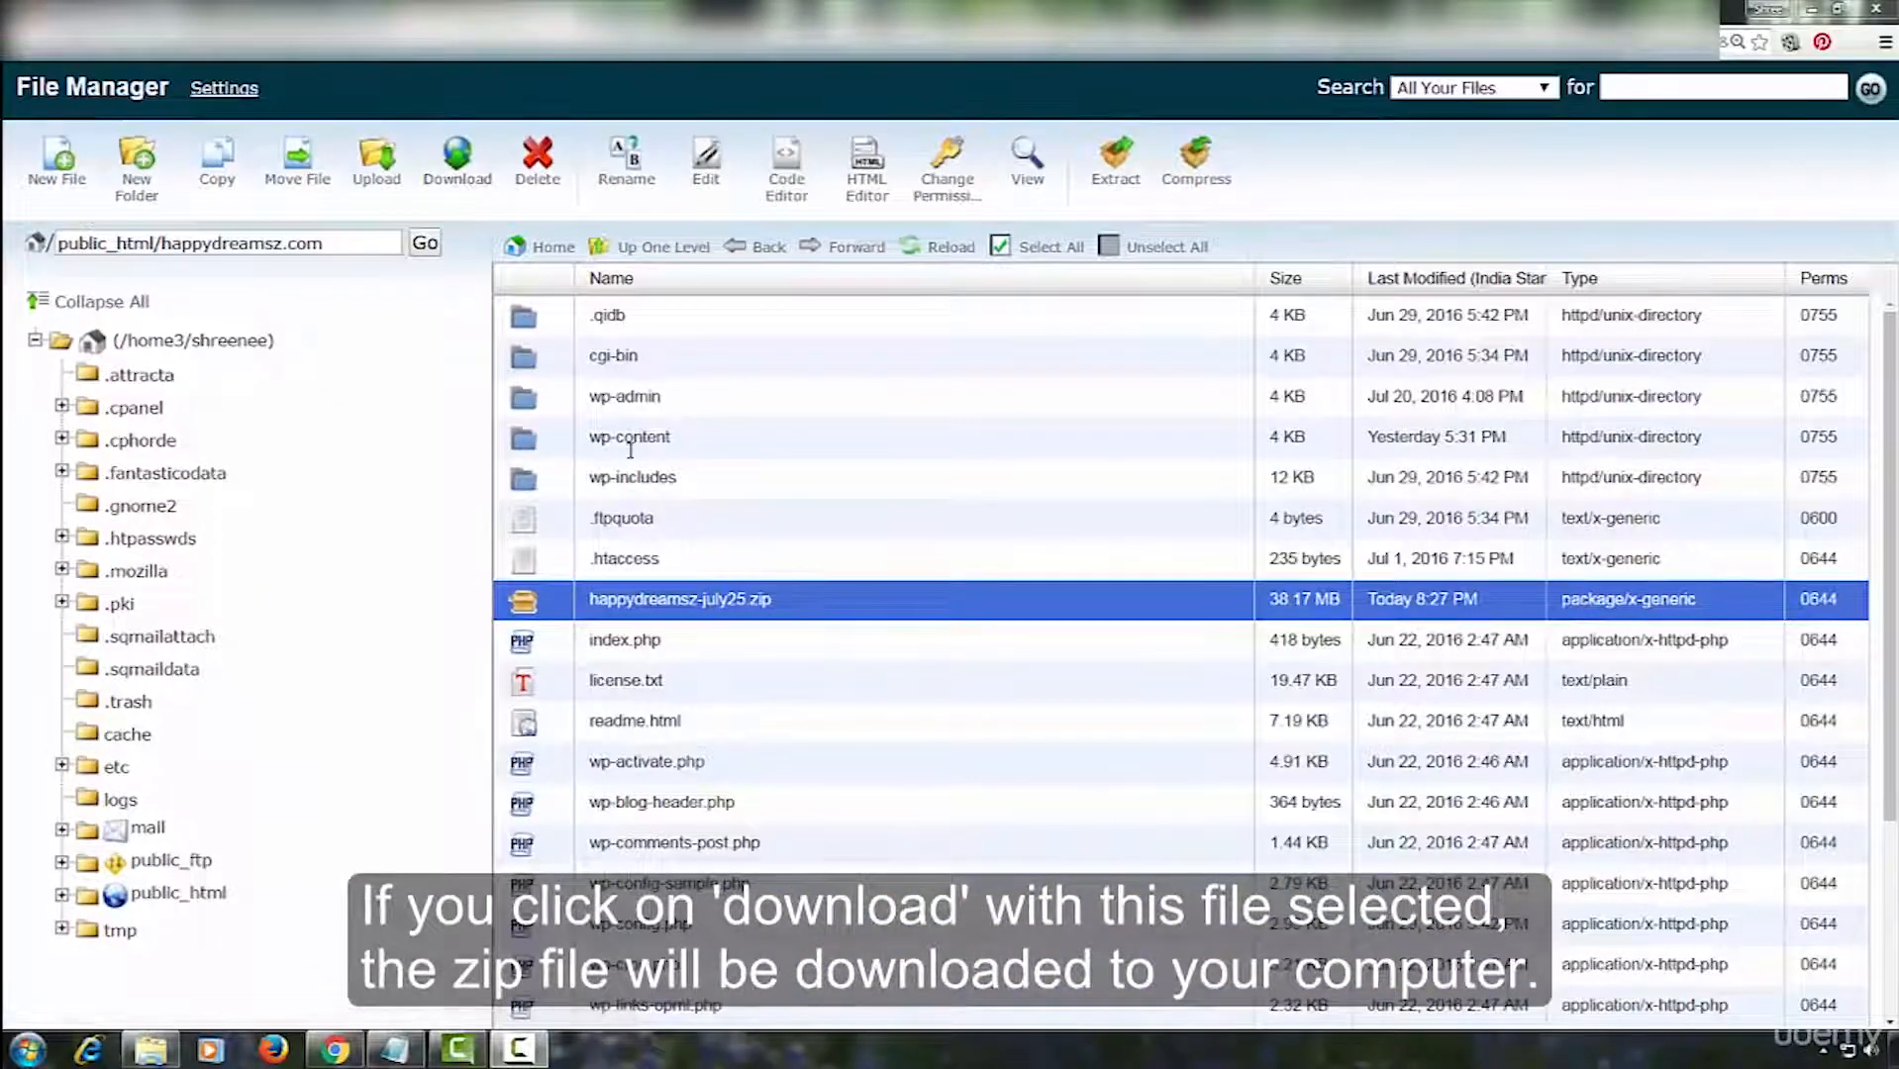
click(450, 187)
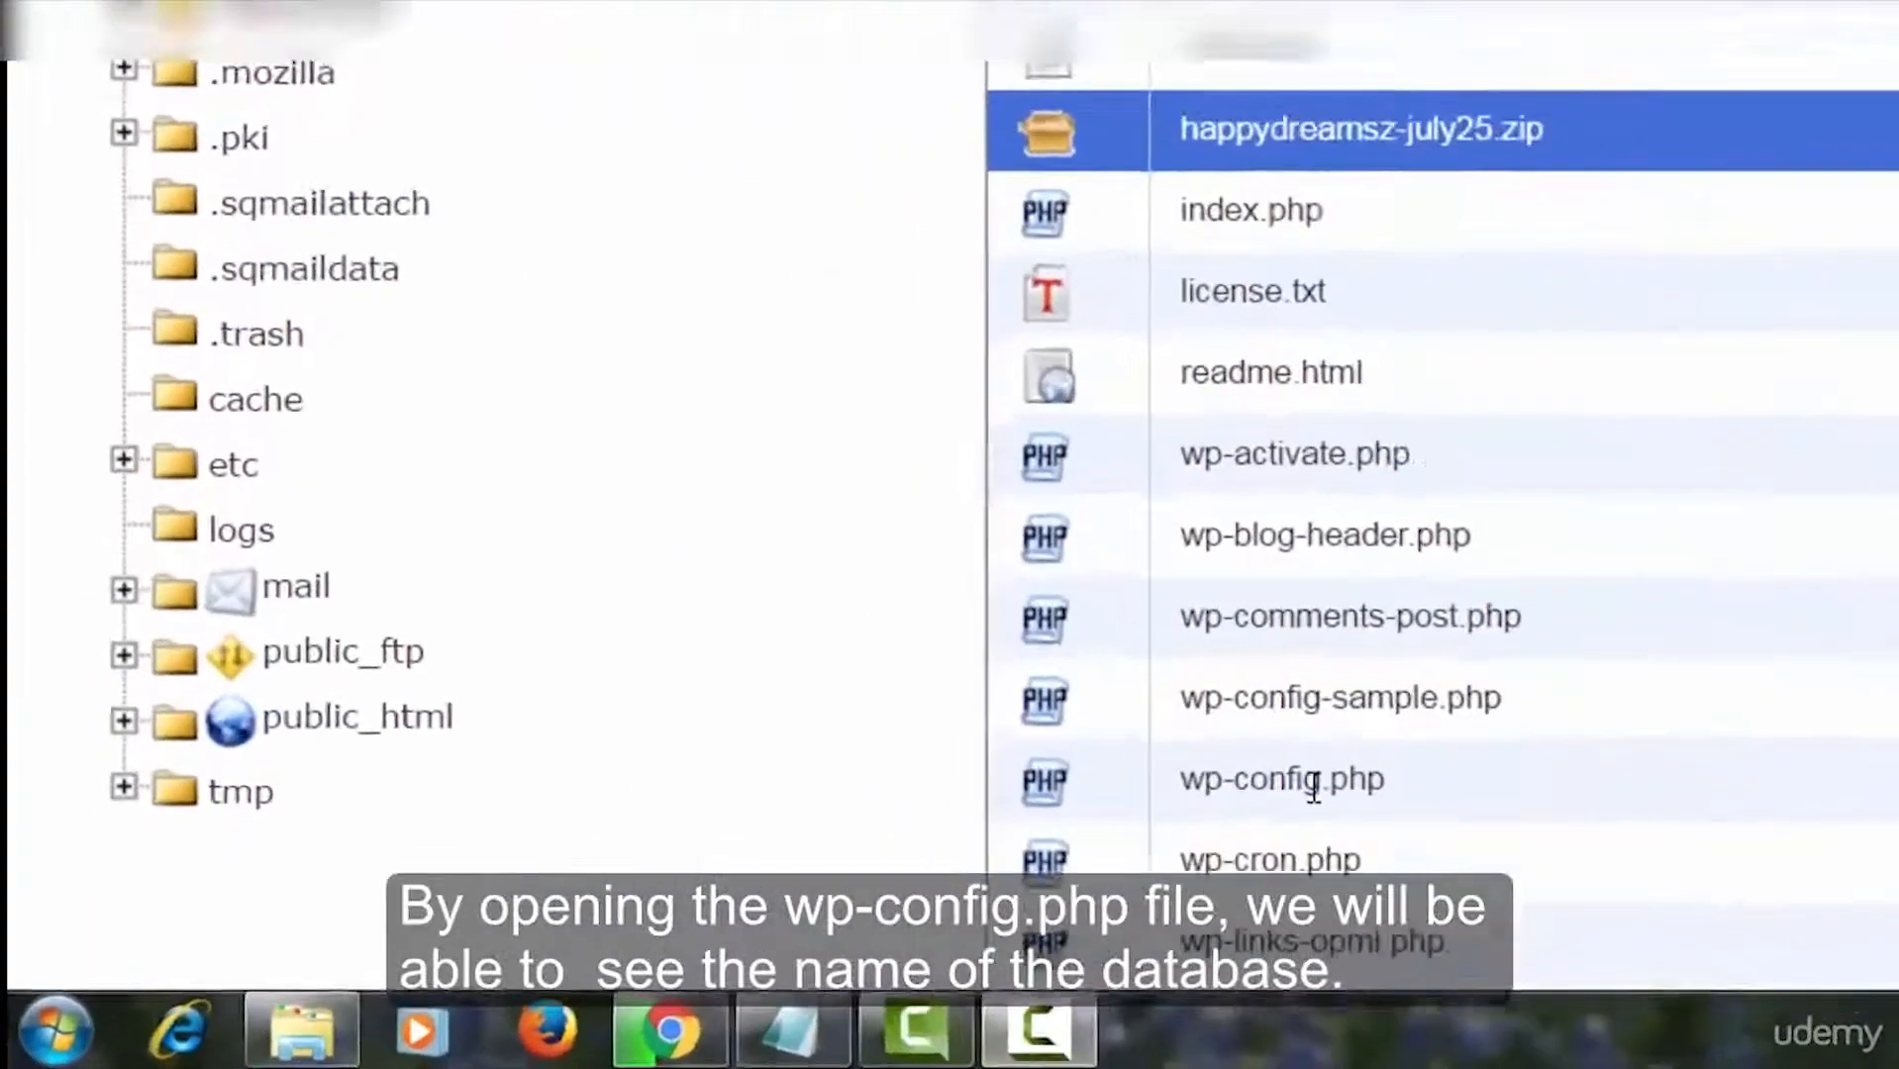
Open wp-config.php in the Code Editor with utf-8 encoding.
click(655, 928)
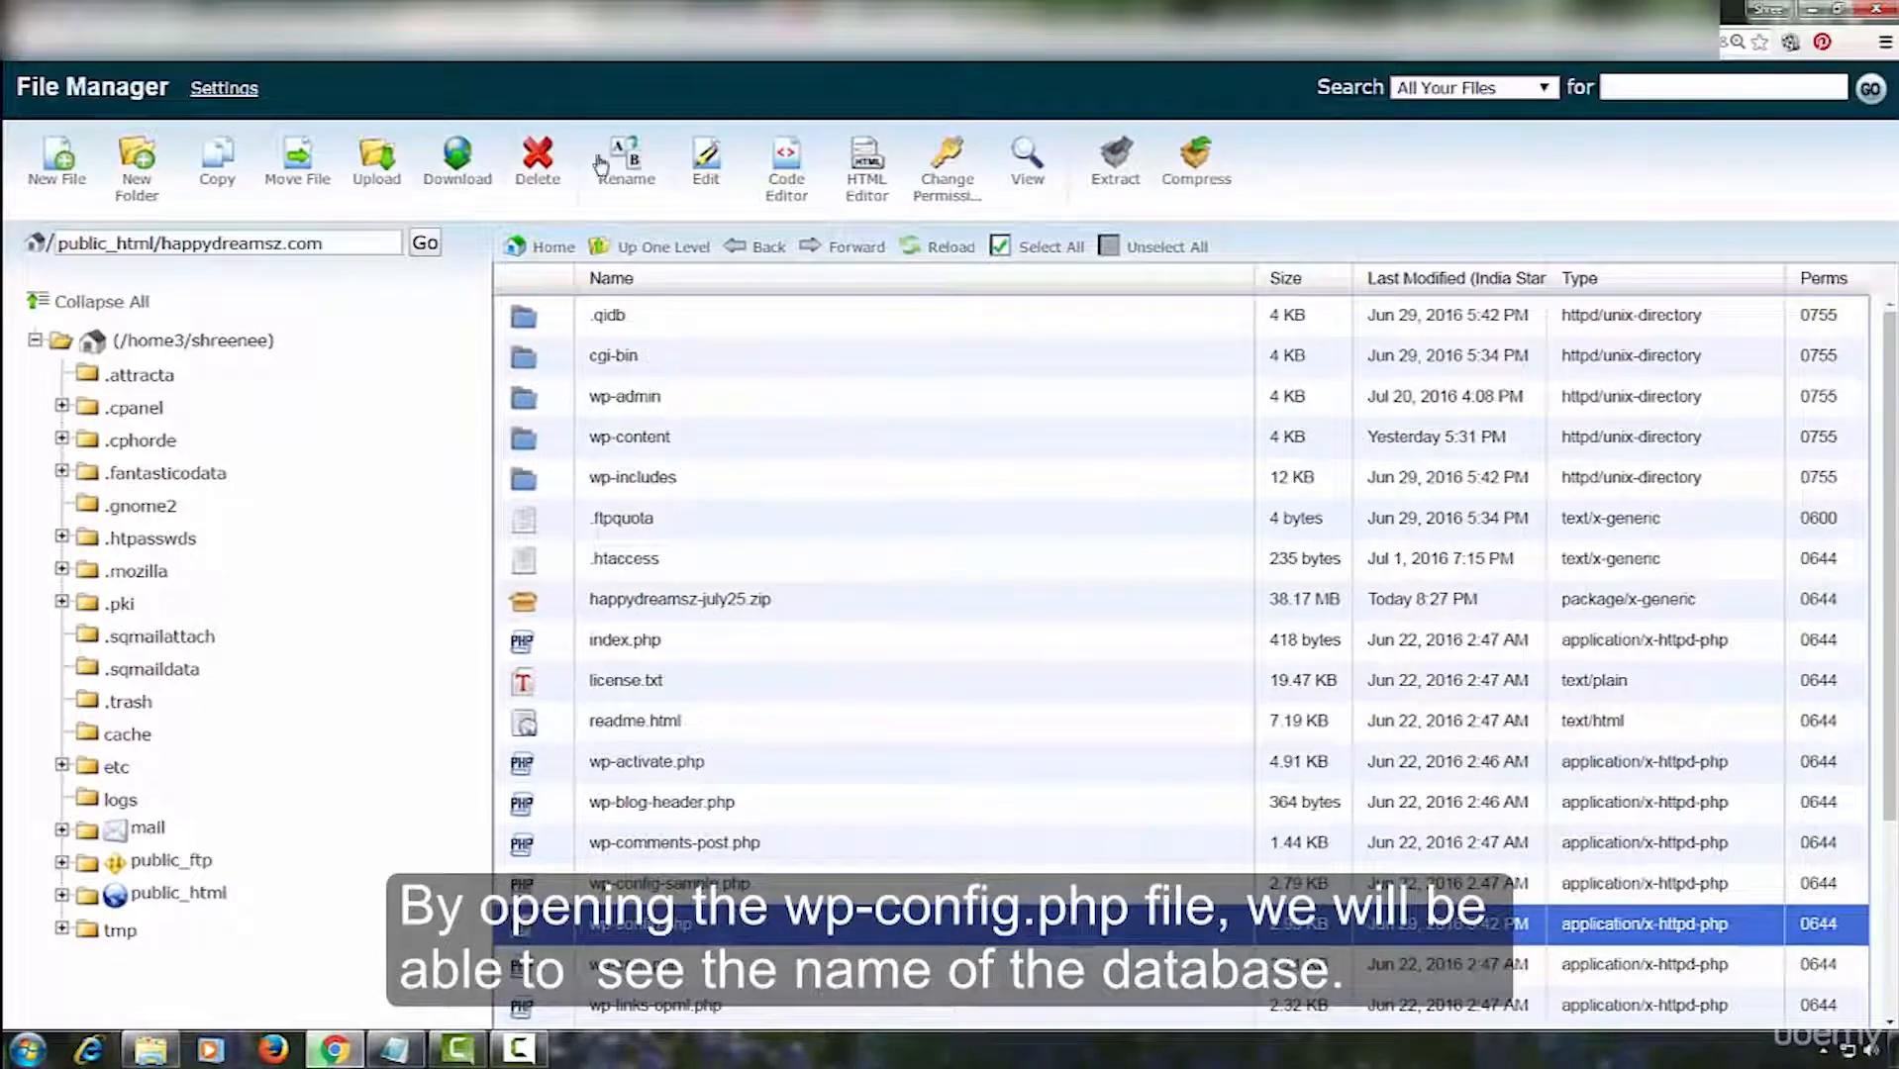
click(789, 204)
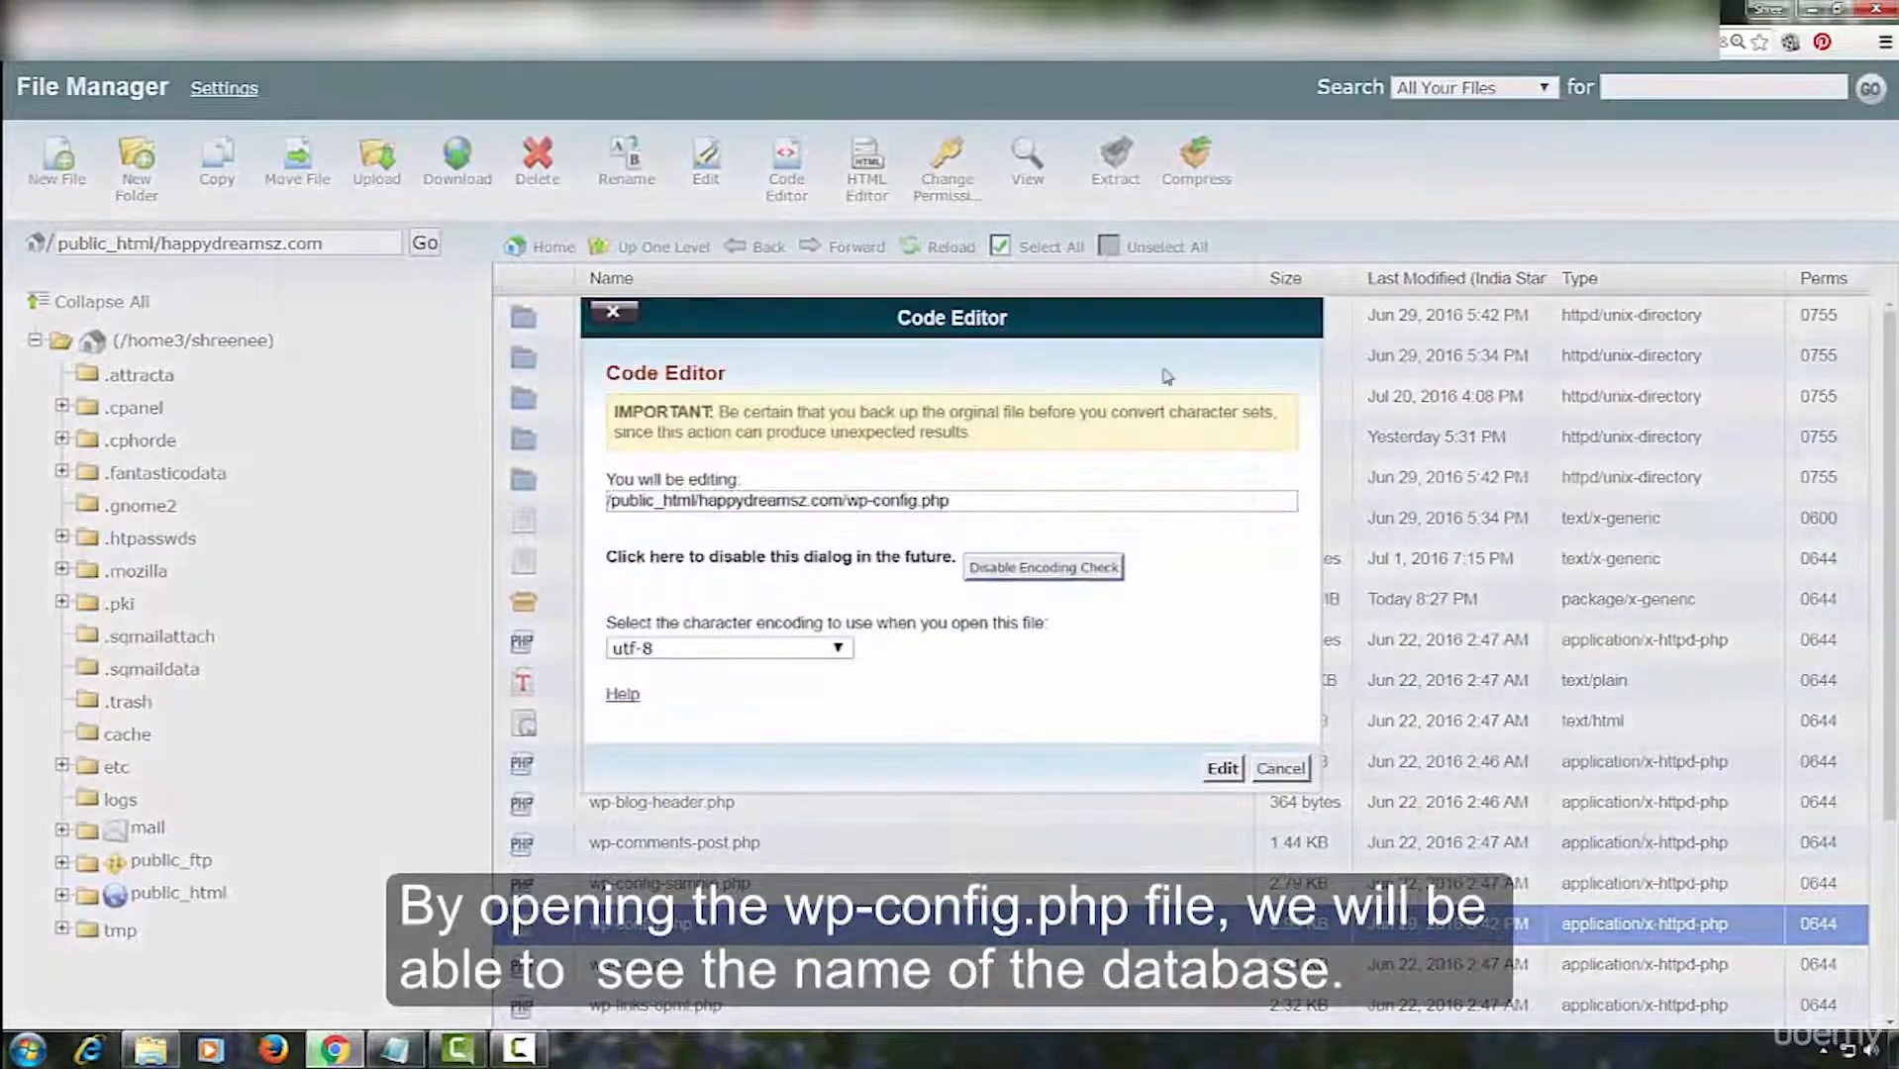
click(1223, 768)
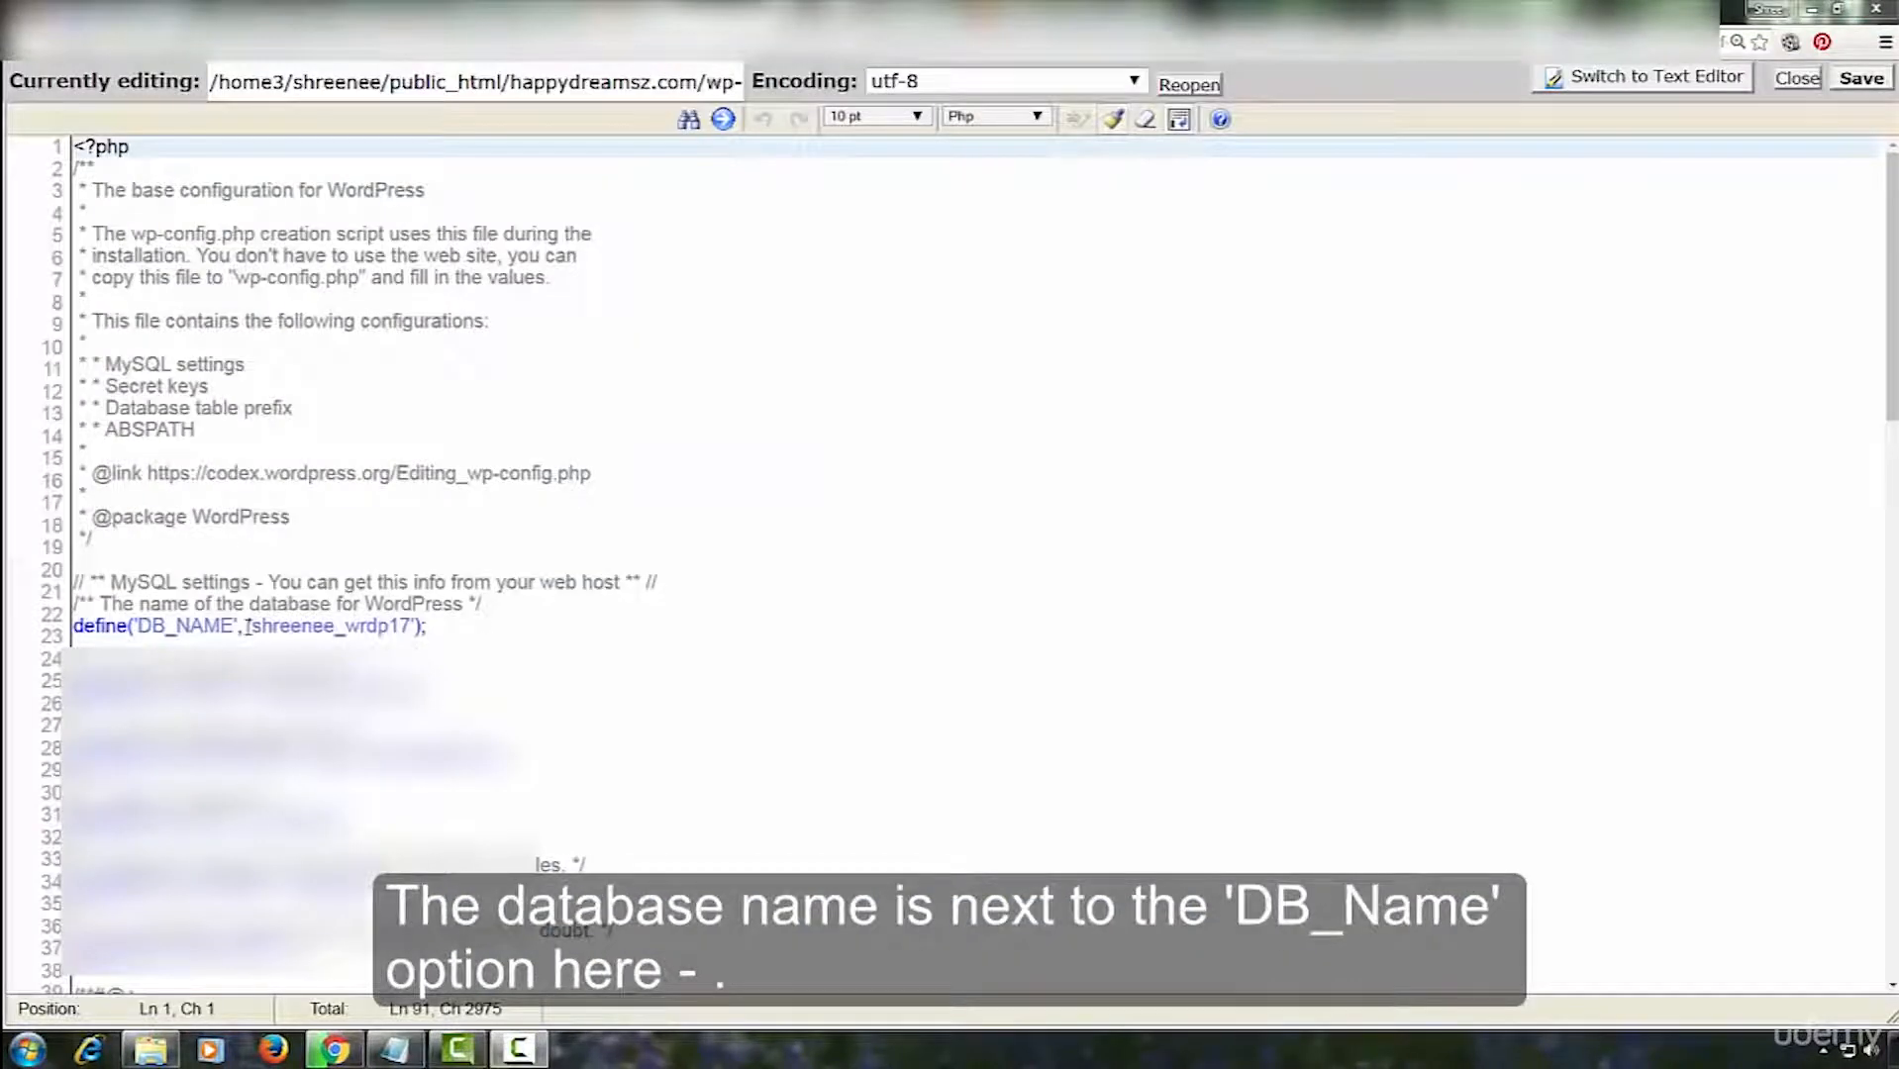
Copy the DB_NAME value from wp-config.php into a Notepad document, and minimize Notepad.
drag(250, 627, 409, 629)
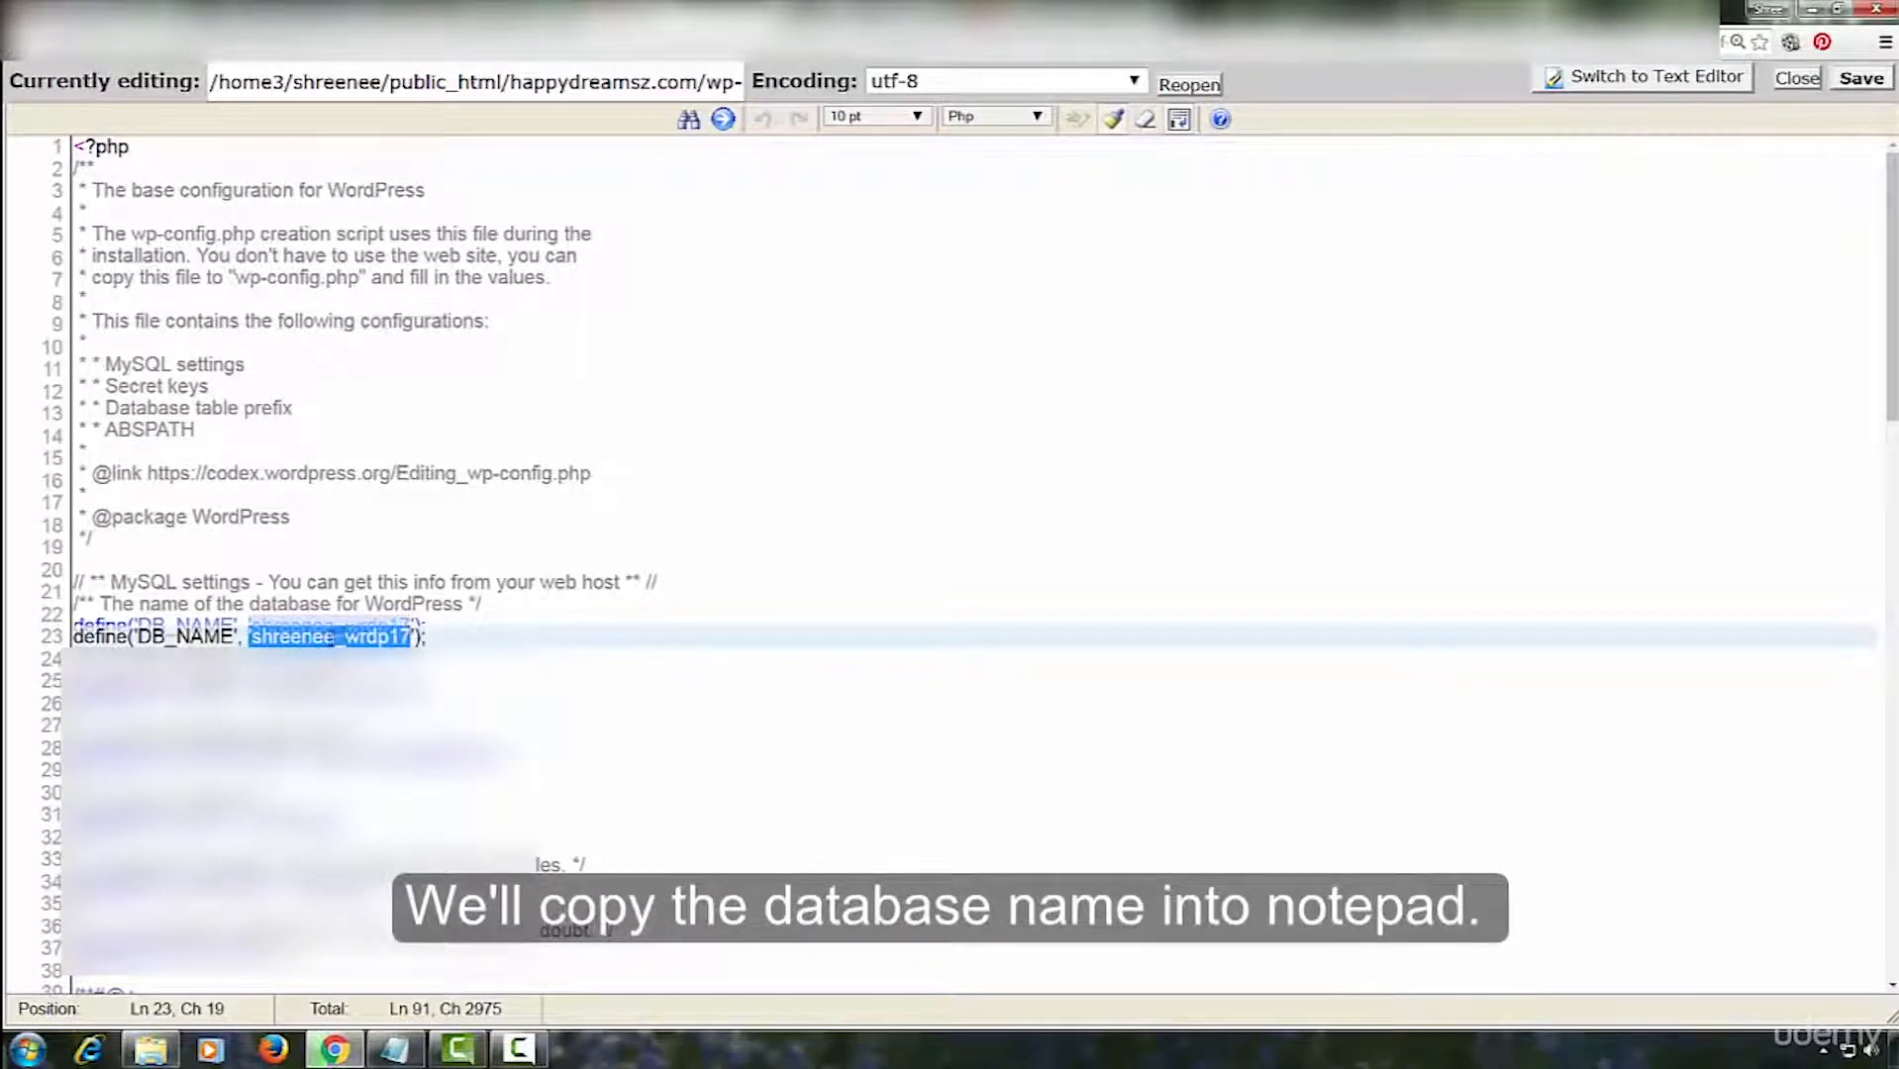
right_click(420, 634)
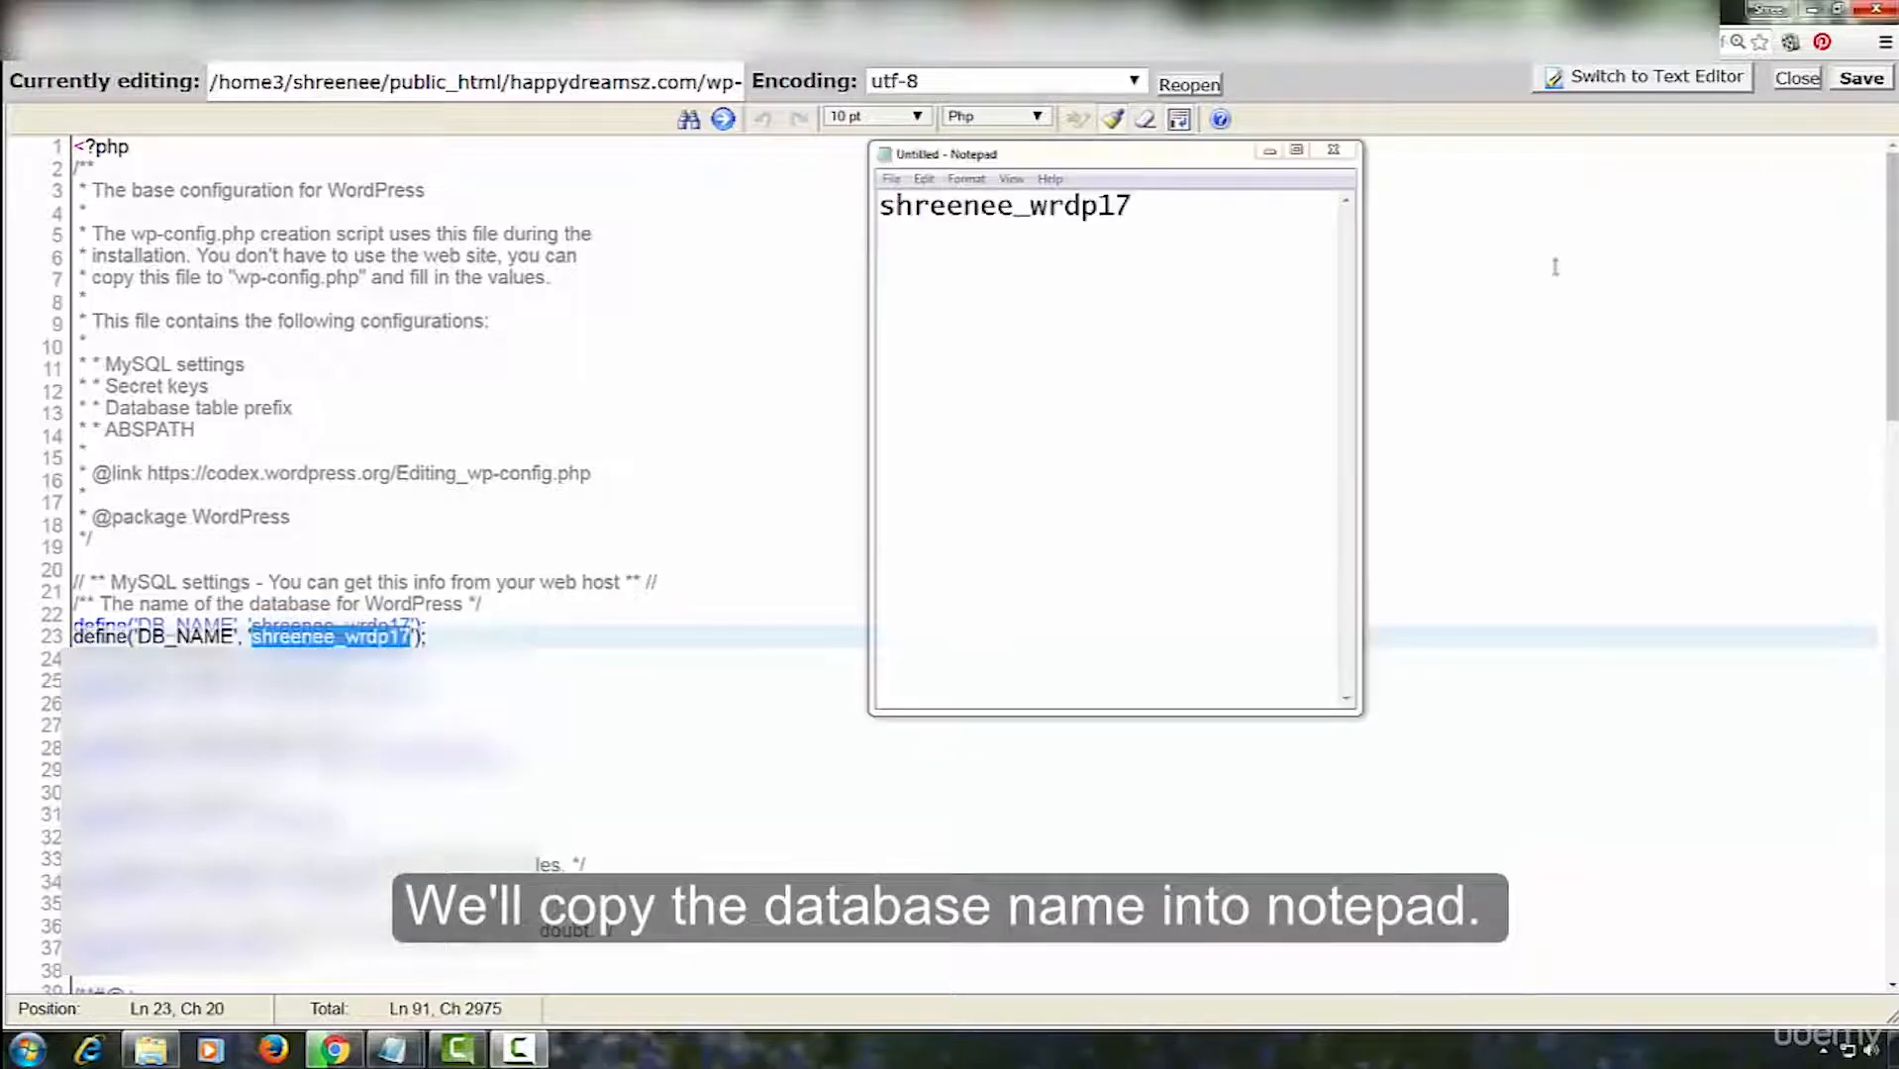
drag(1139, 202, 877, 198)
click(960, 229)
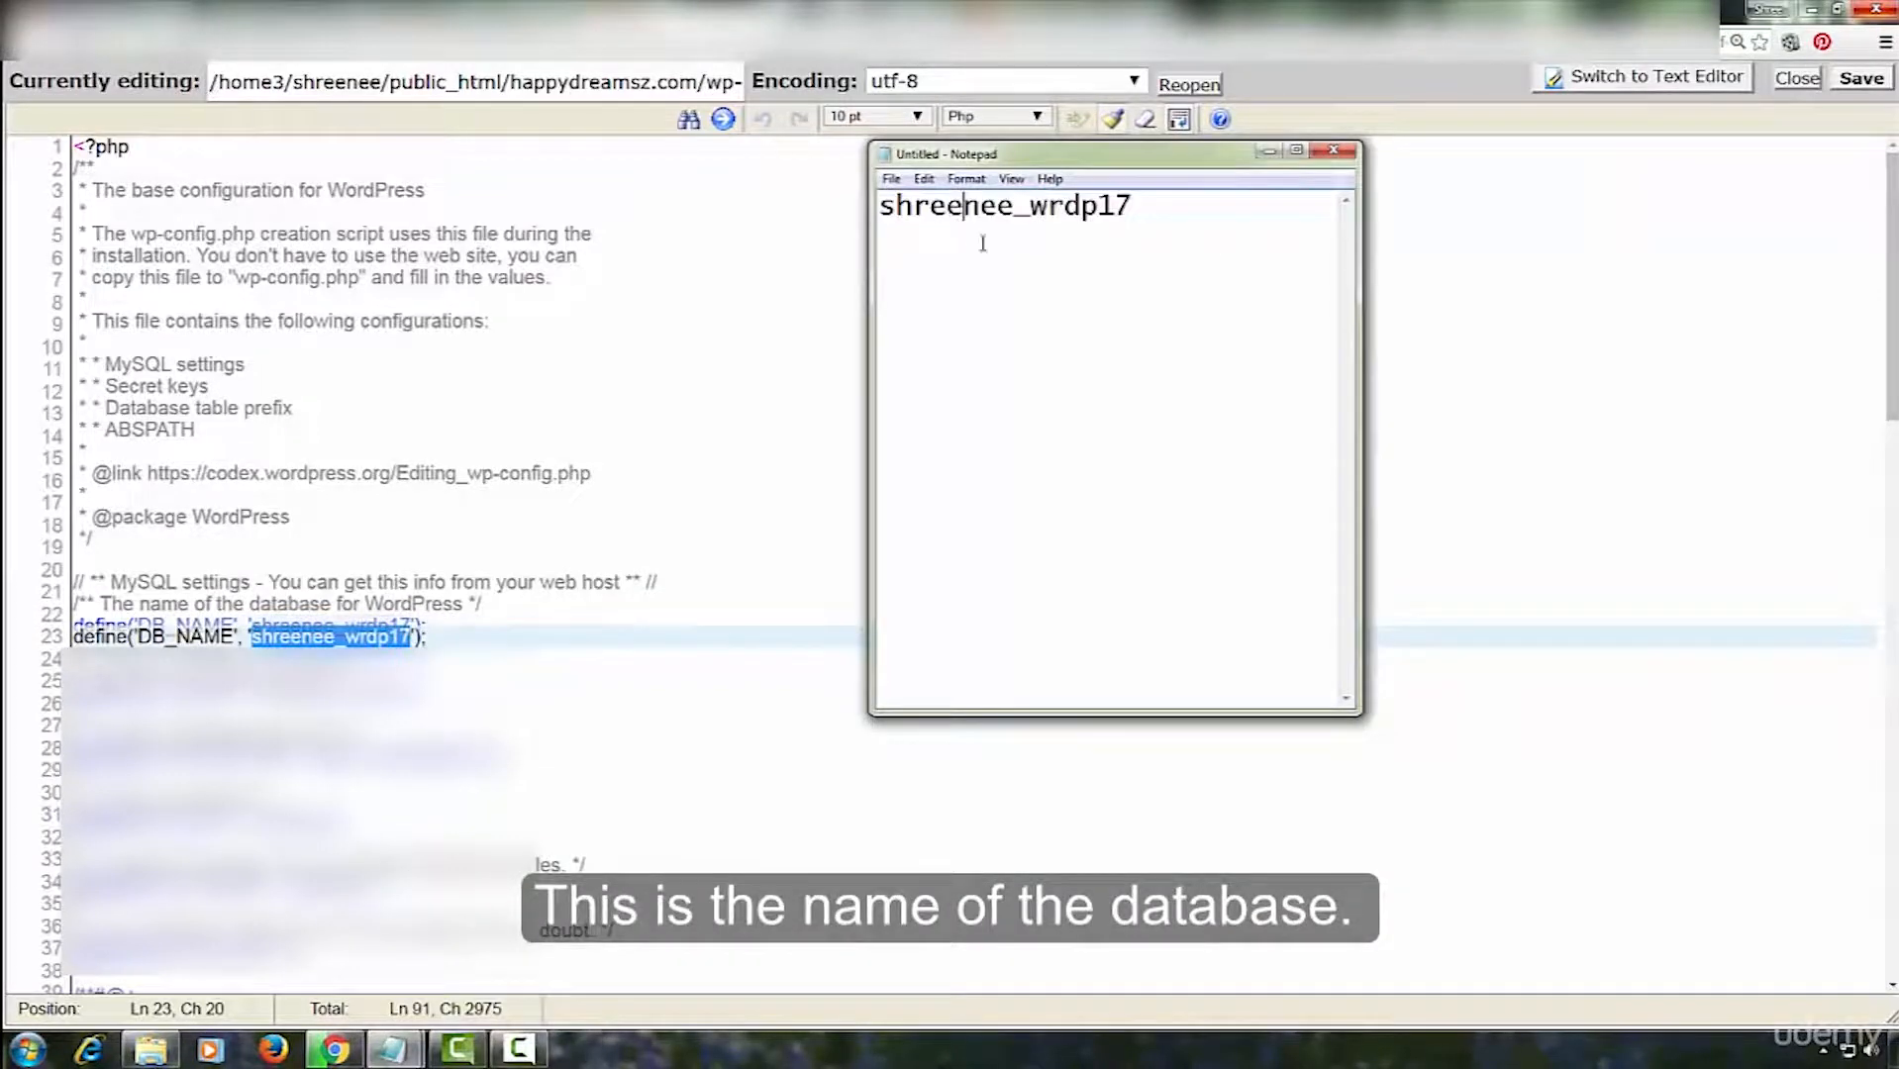
click(1267, 152)
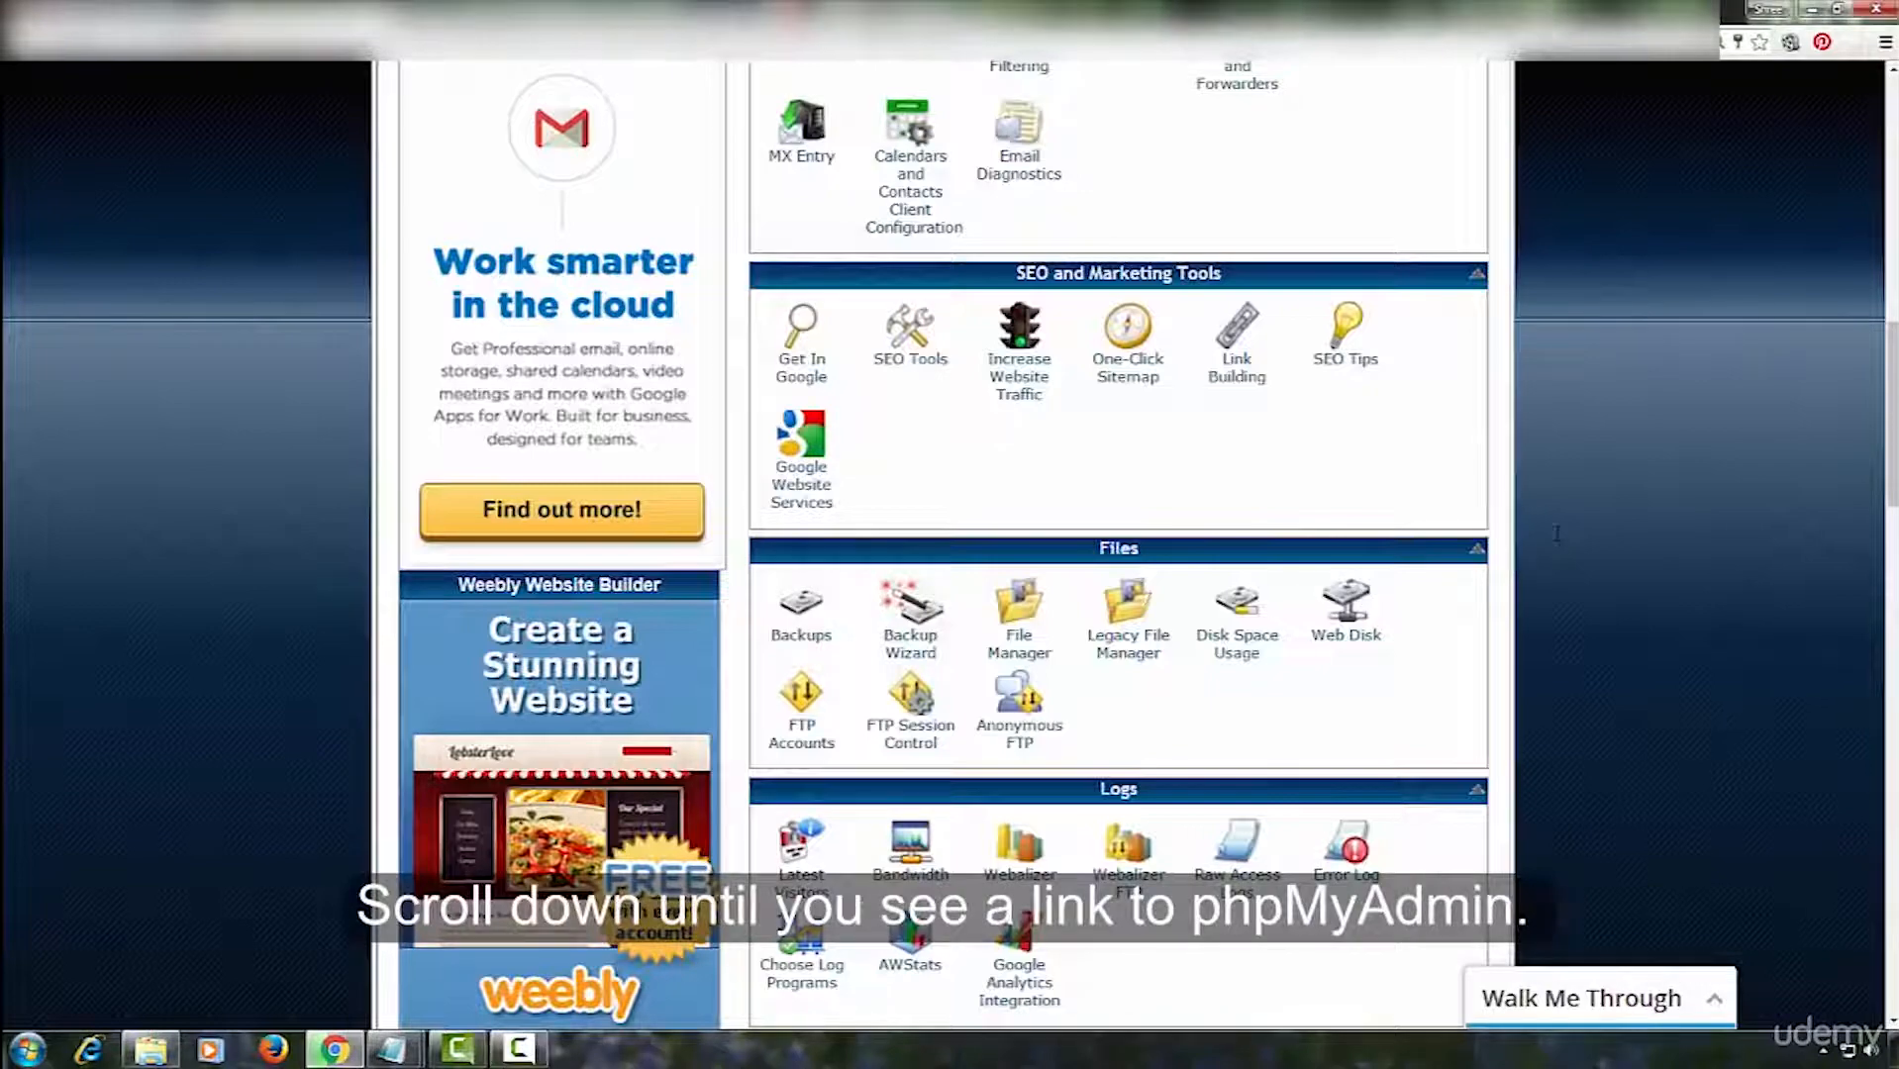
Open phpMyAdmin from the Databases section of the HostGator control panel.
scroll(1576, 532, down, 3)
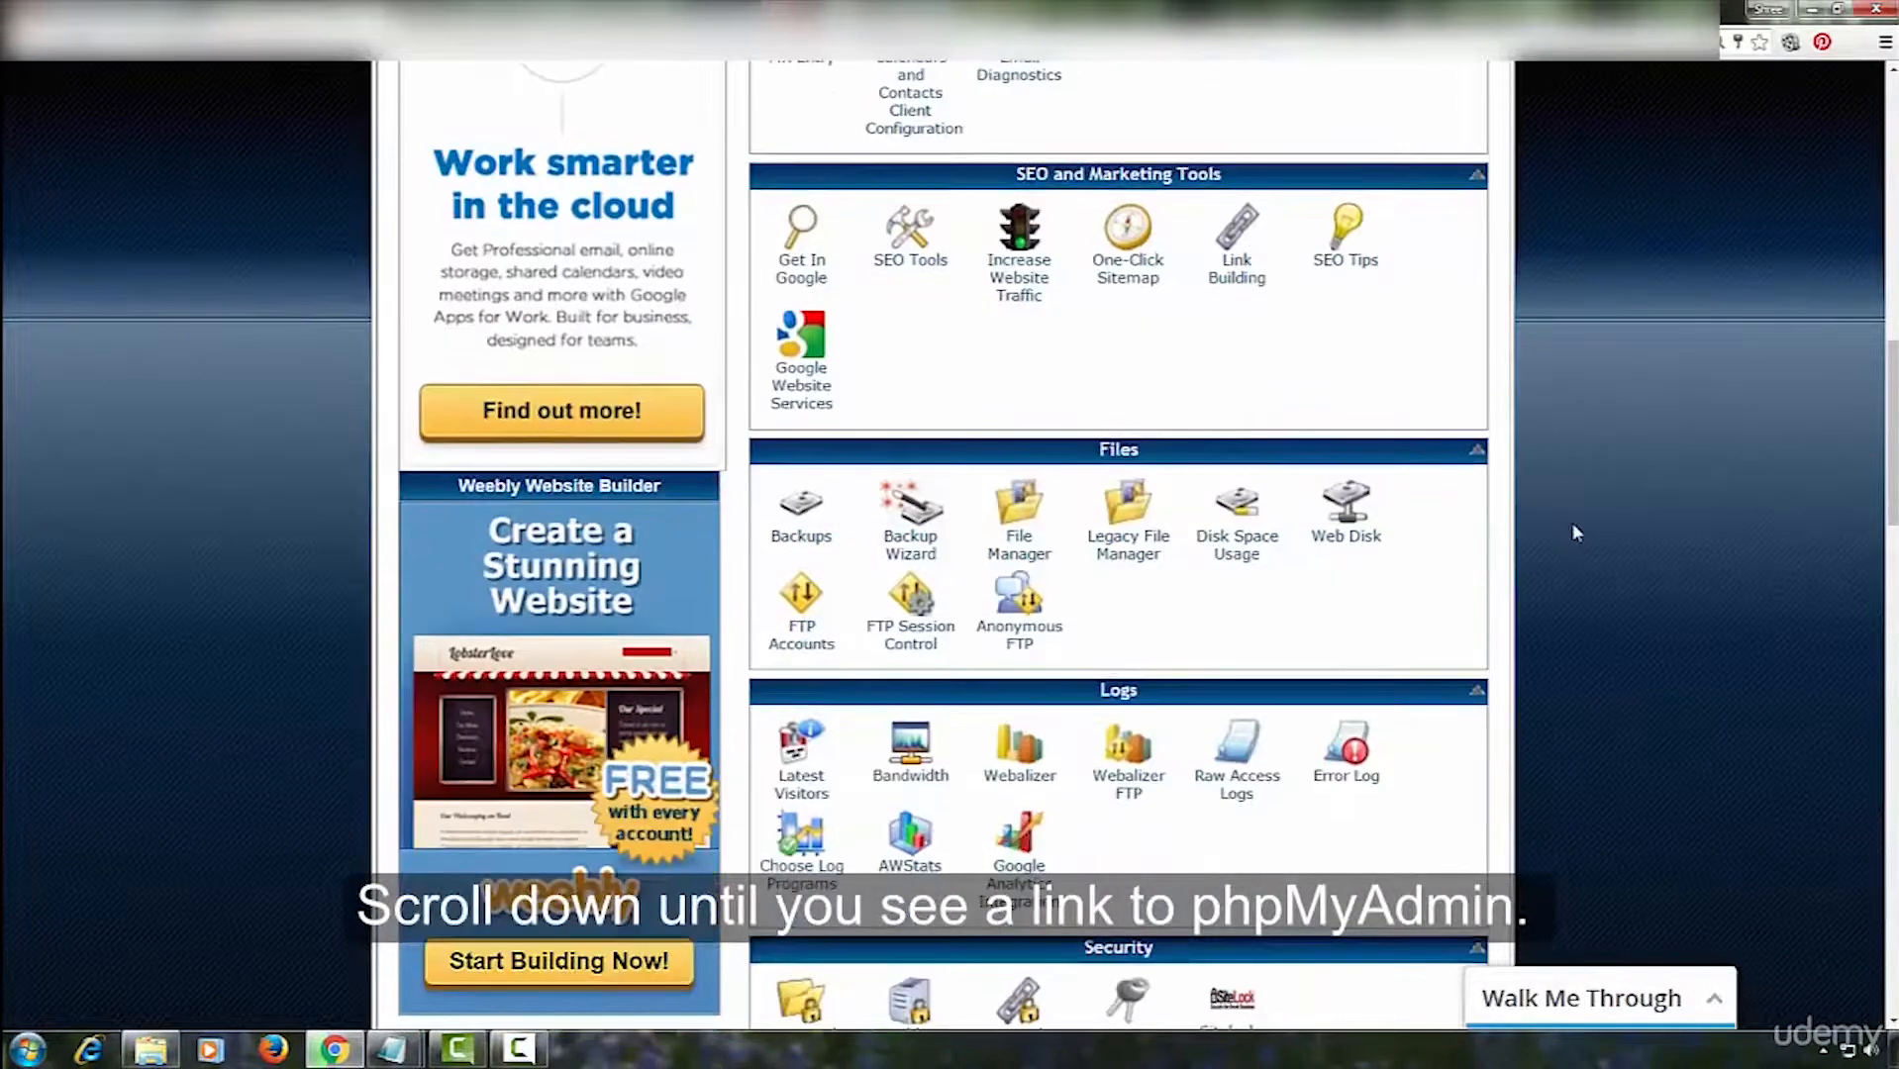
scroll(1374, 523, down, 5)
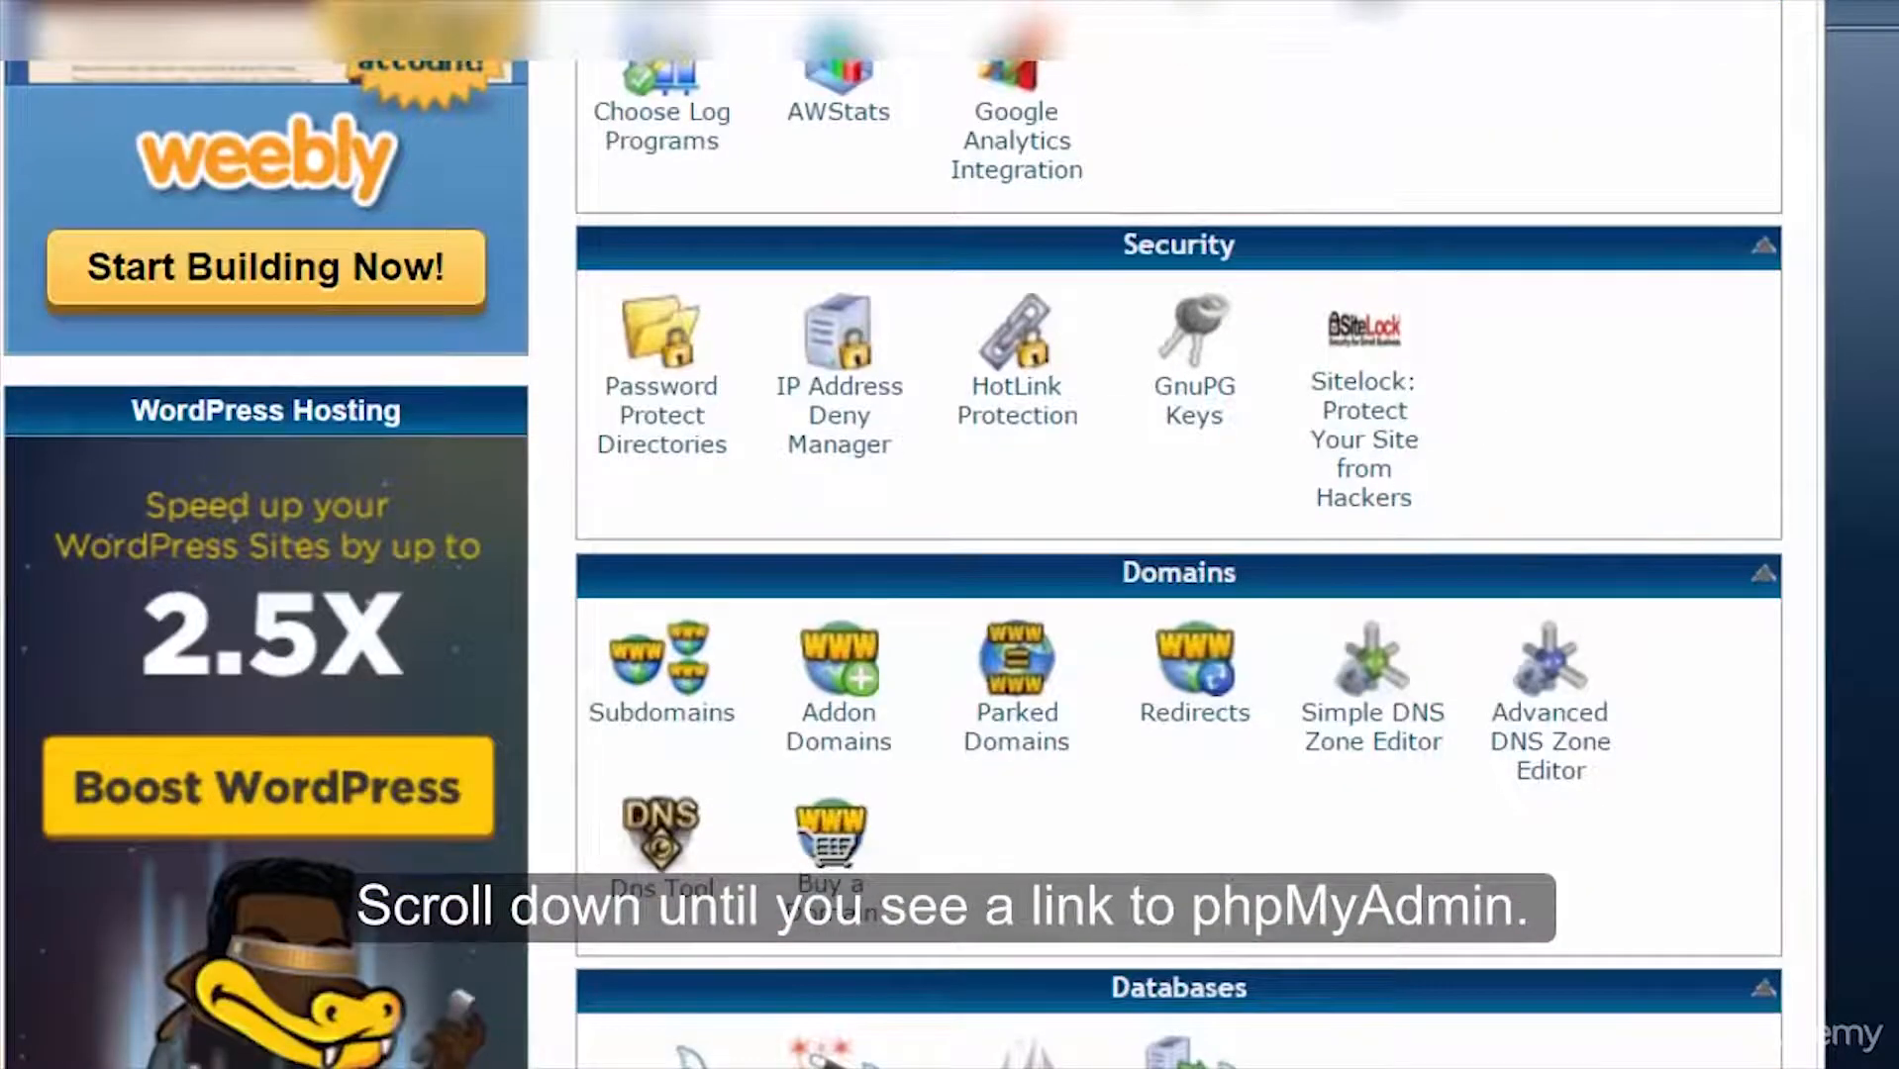
scroll(1374, 522, down, 2)
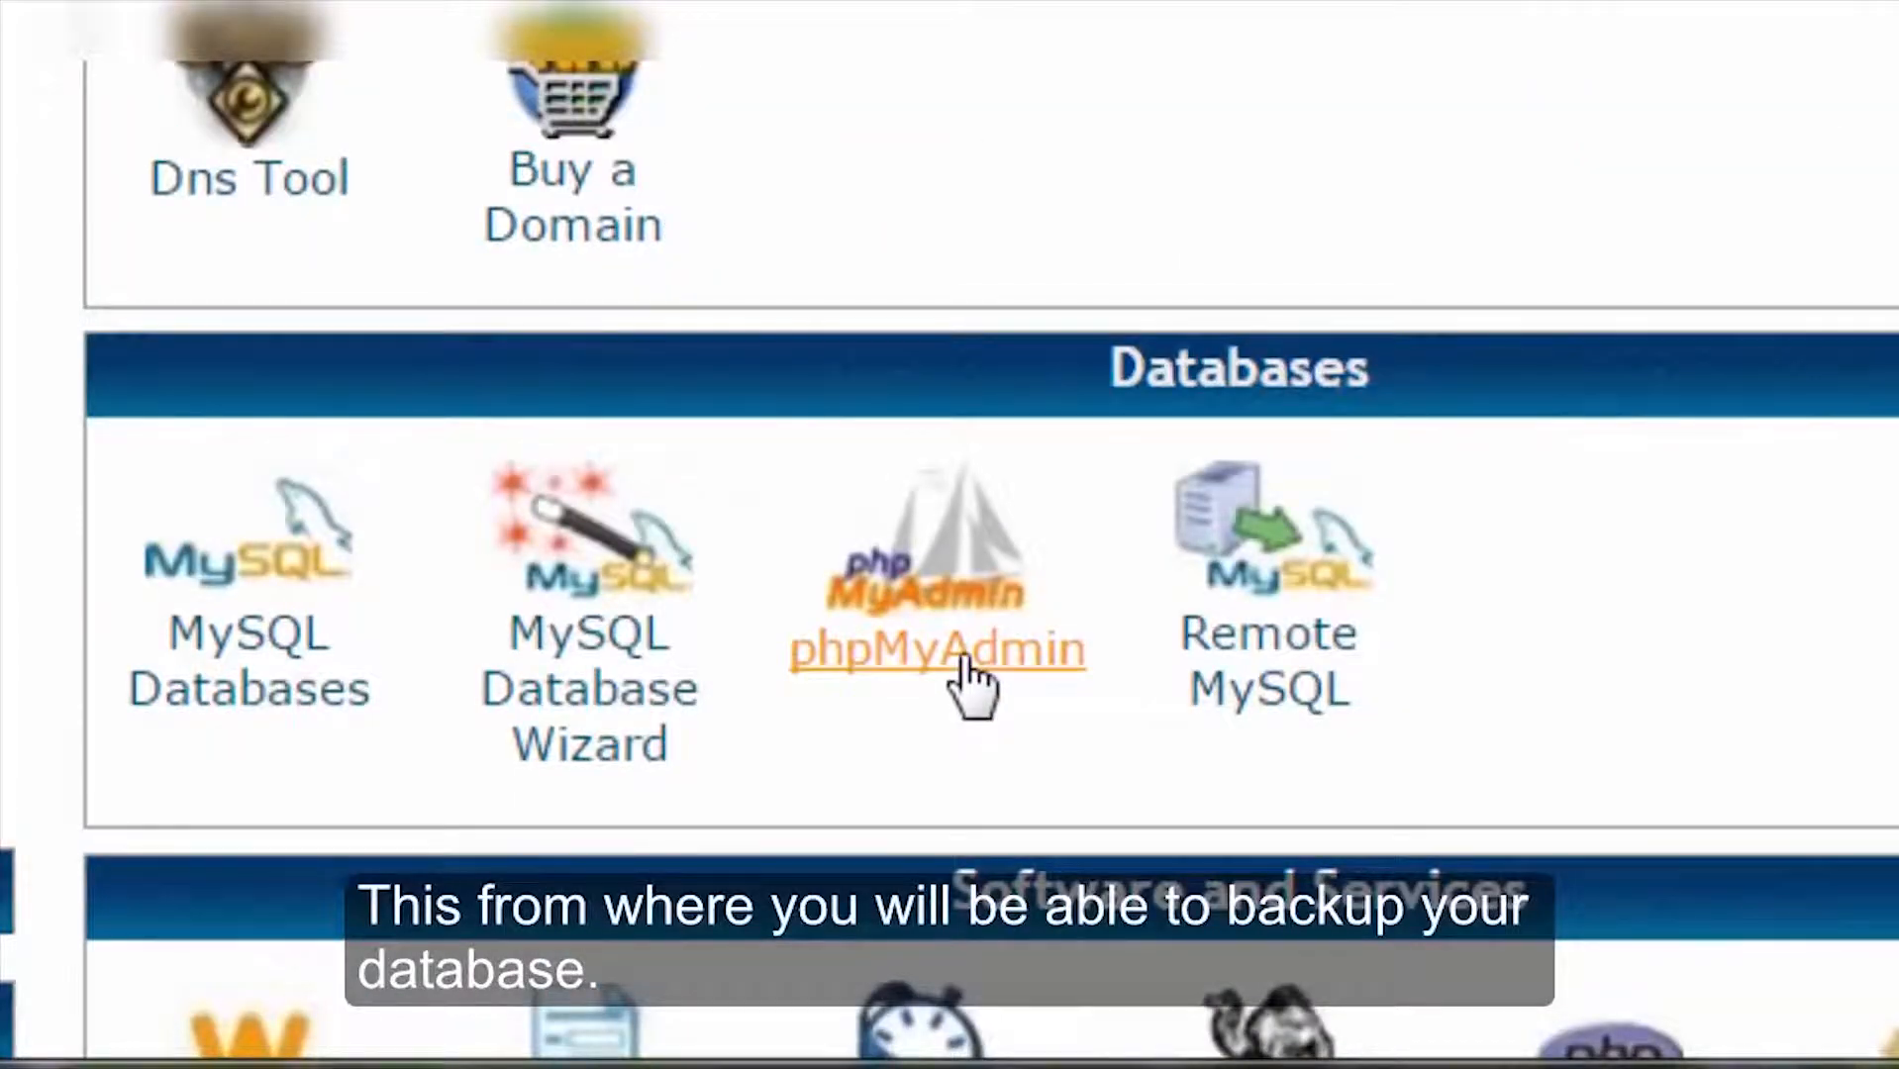
click(966, 663)
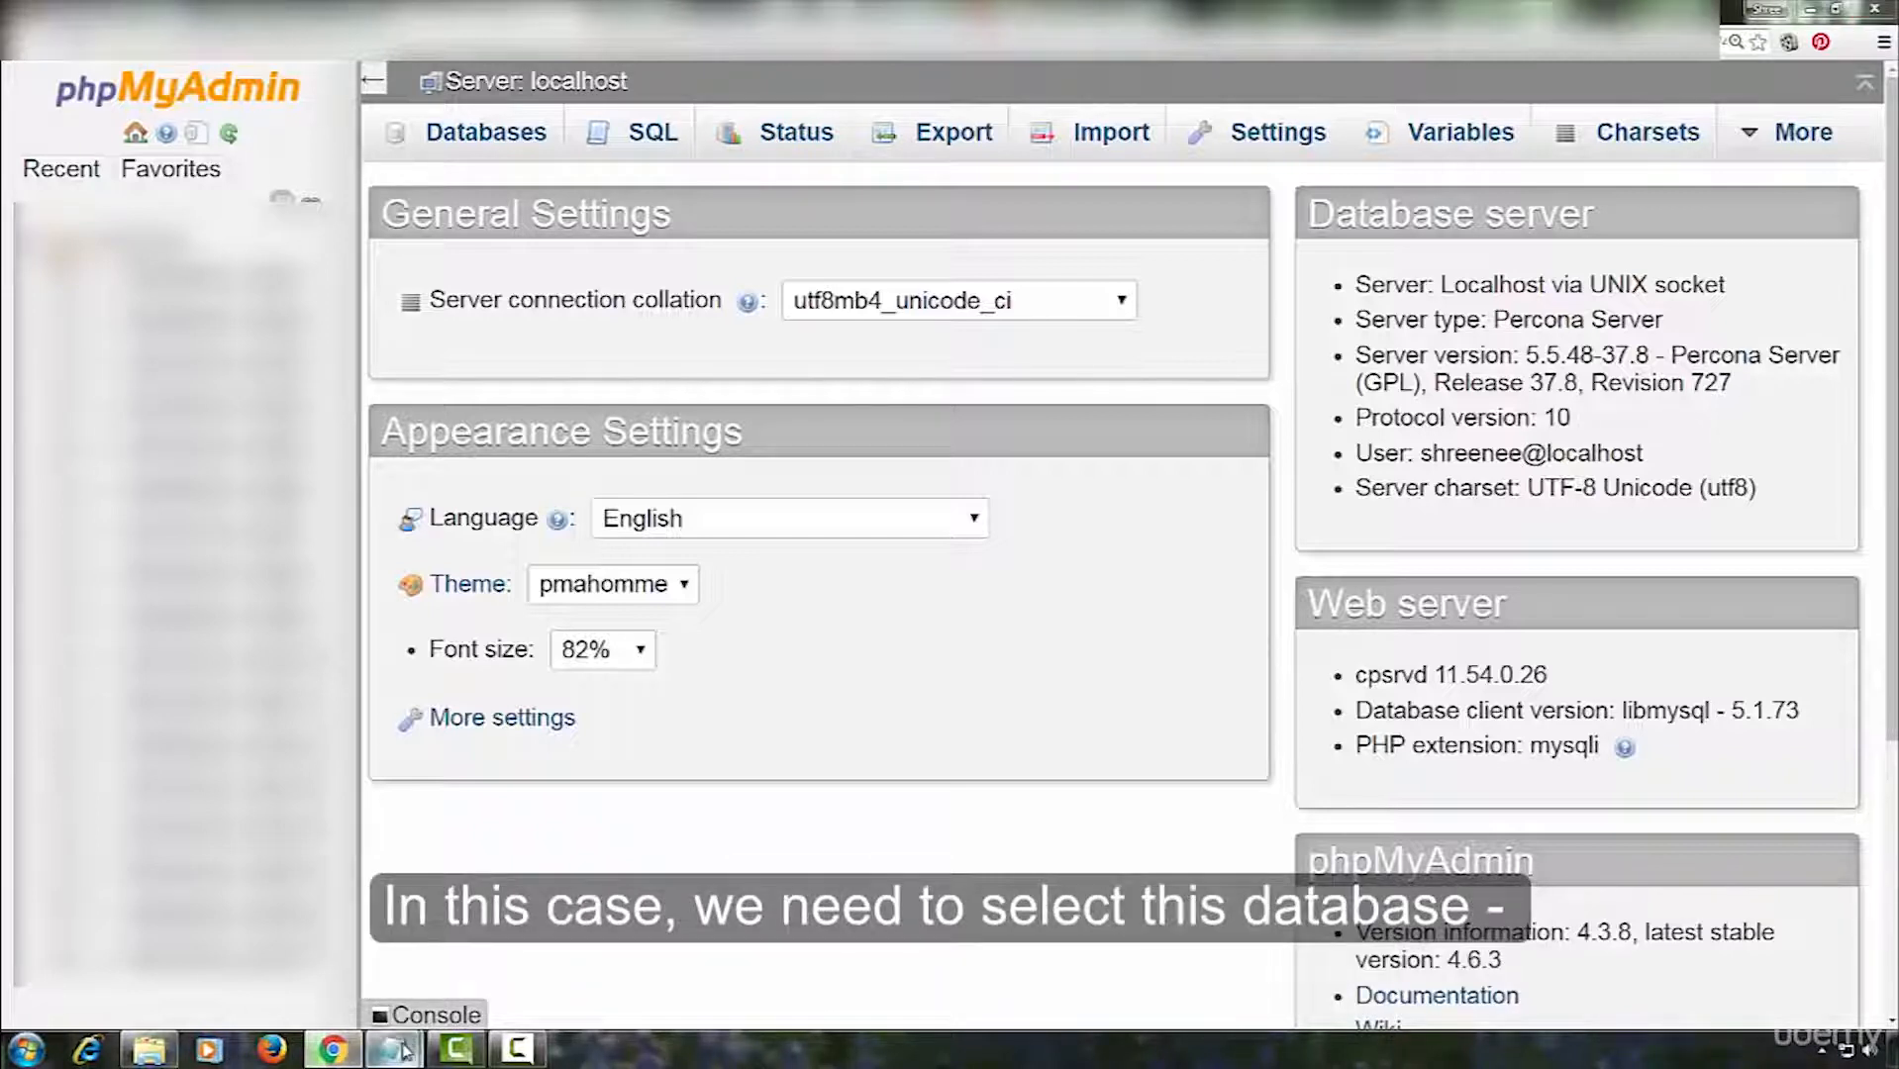
Check the database name noted in Notepad and open the matching database in phpMyAdmin.
mouse_move(401, 1050)
click(500, 956)
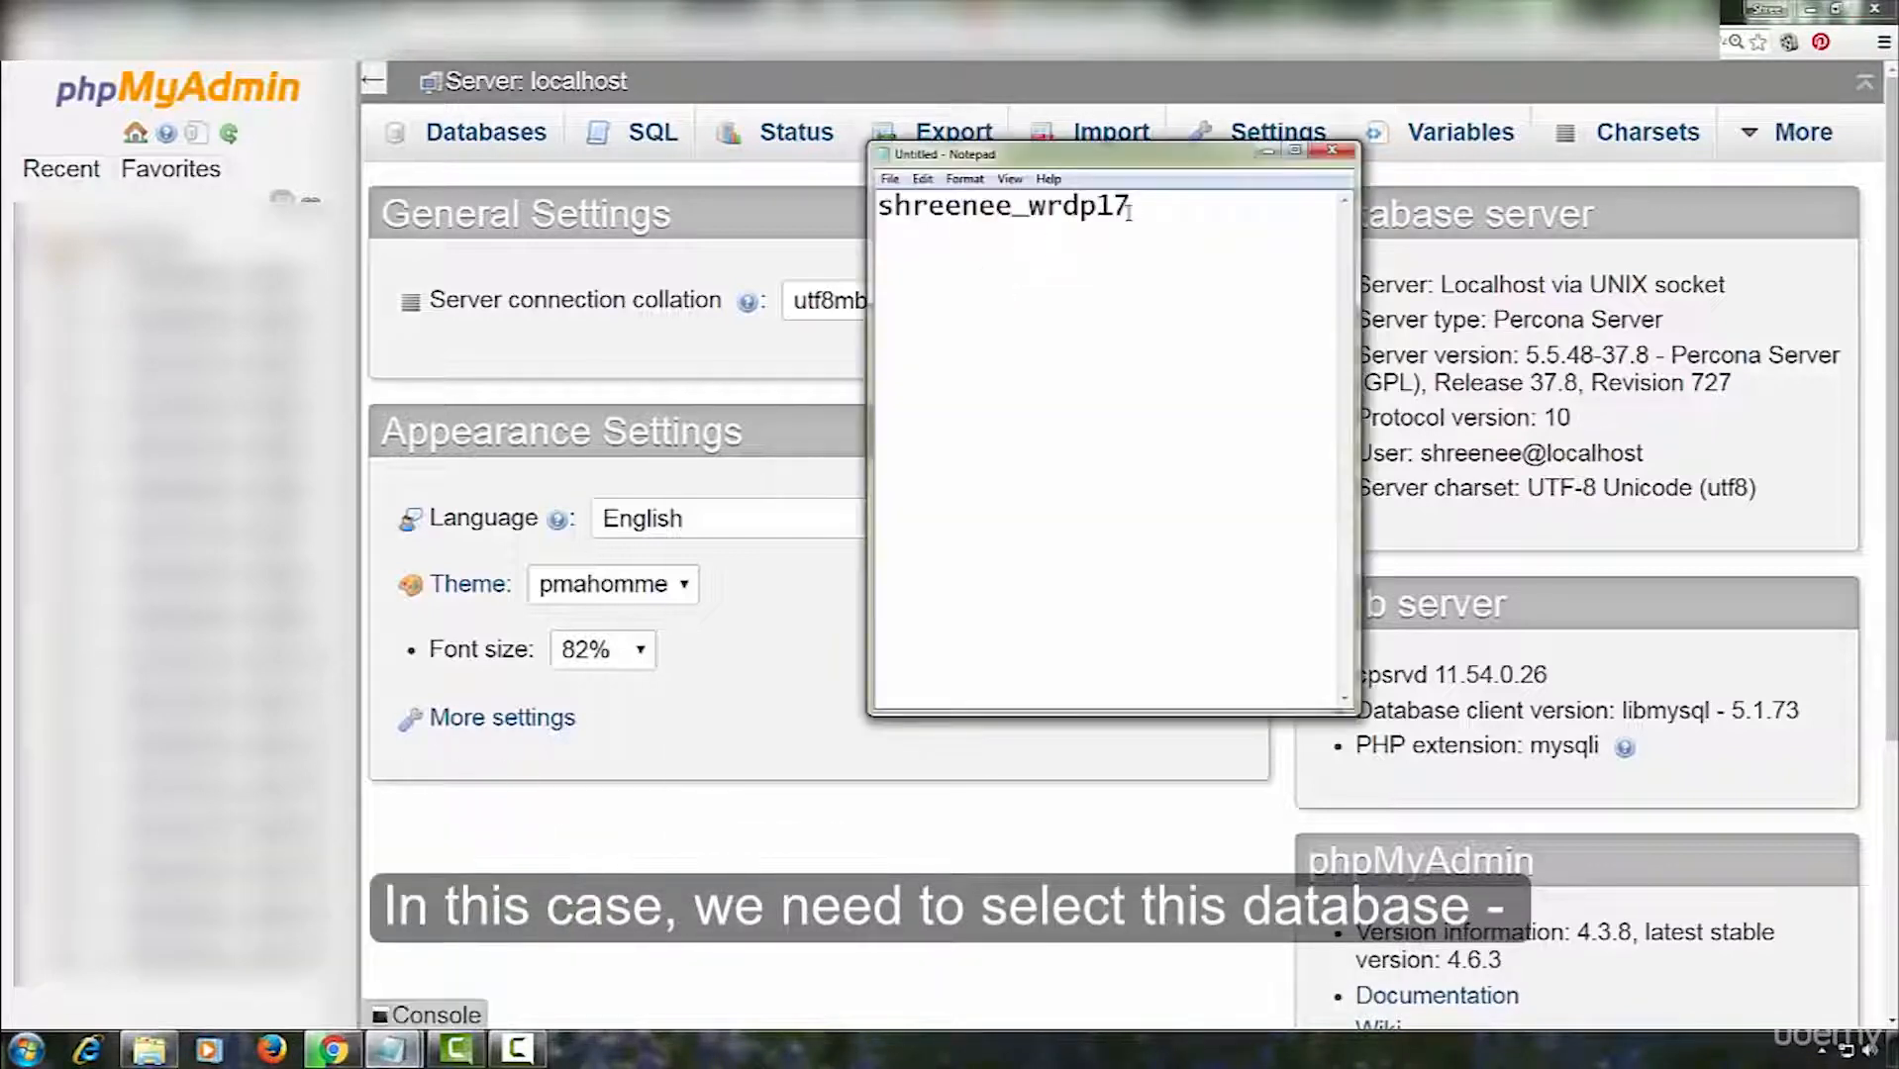
drag(1128, 212, 875, 210)
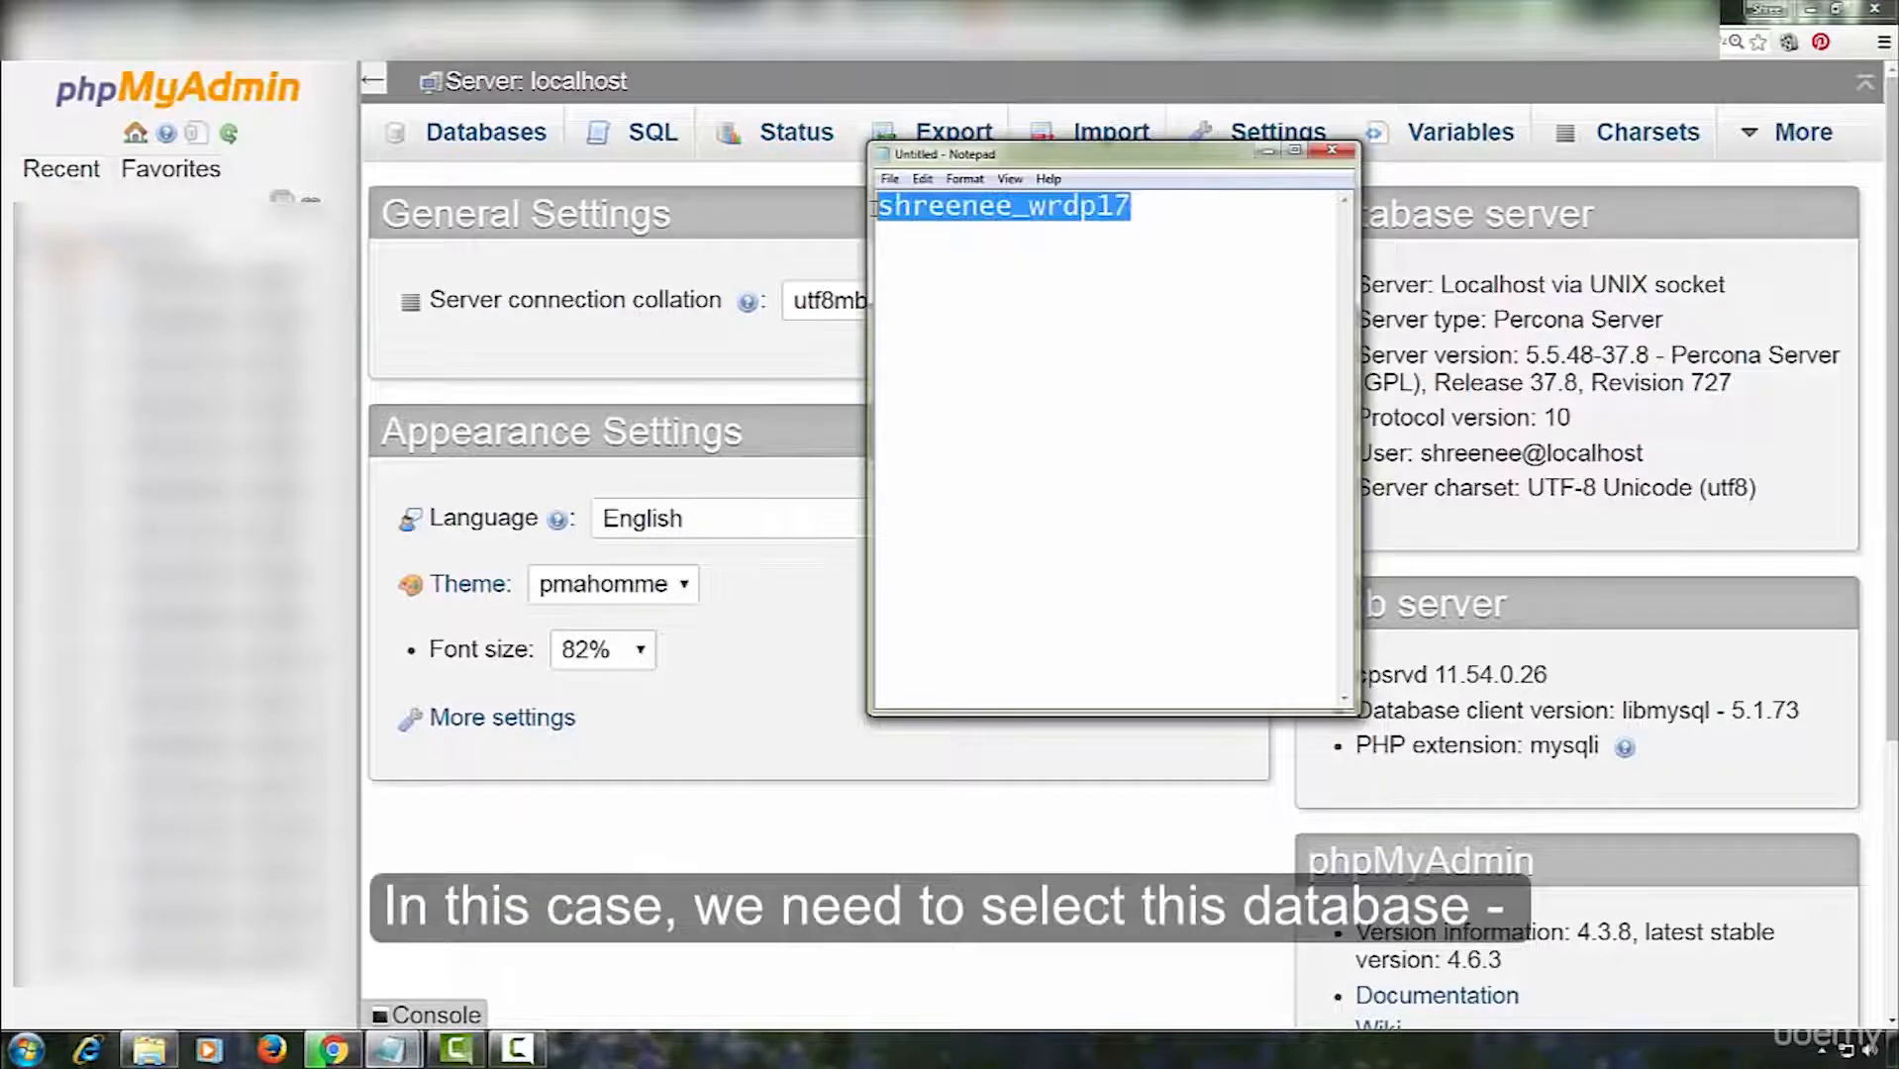
click(1271, 149)
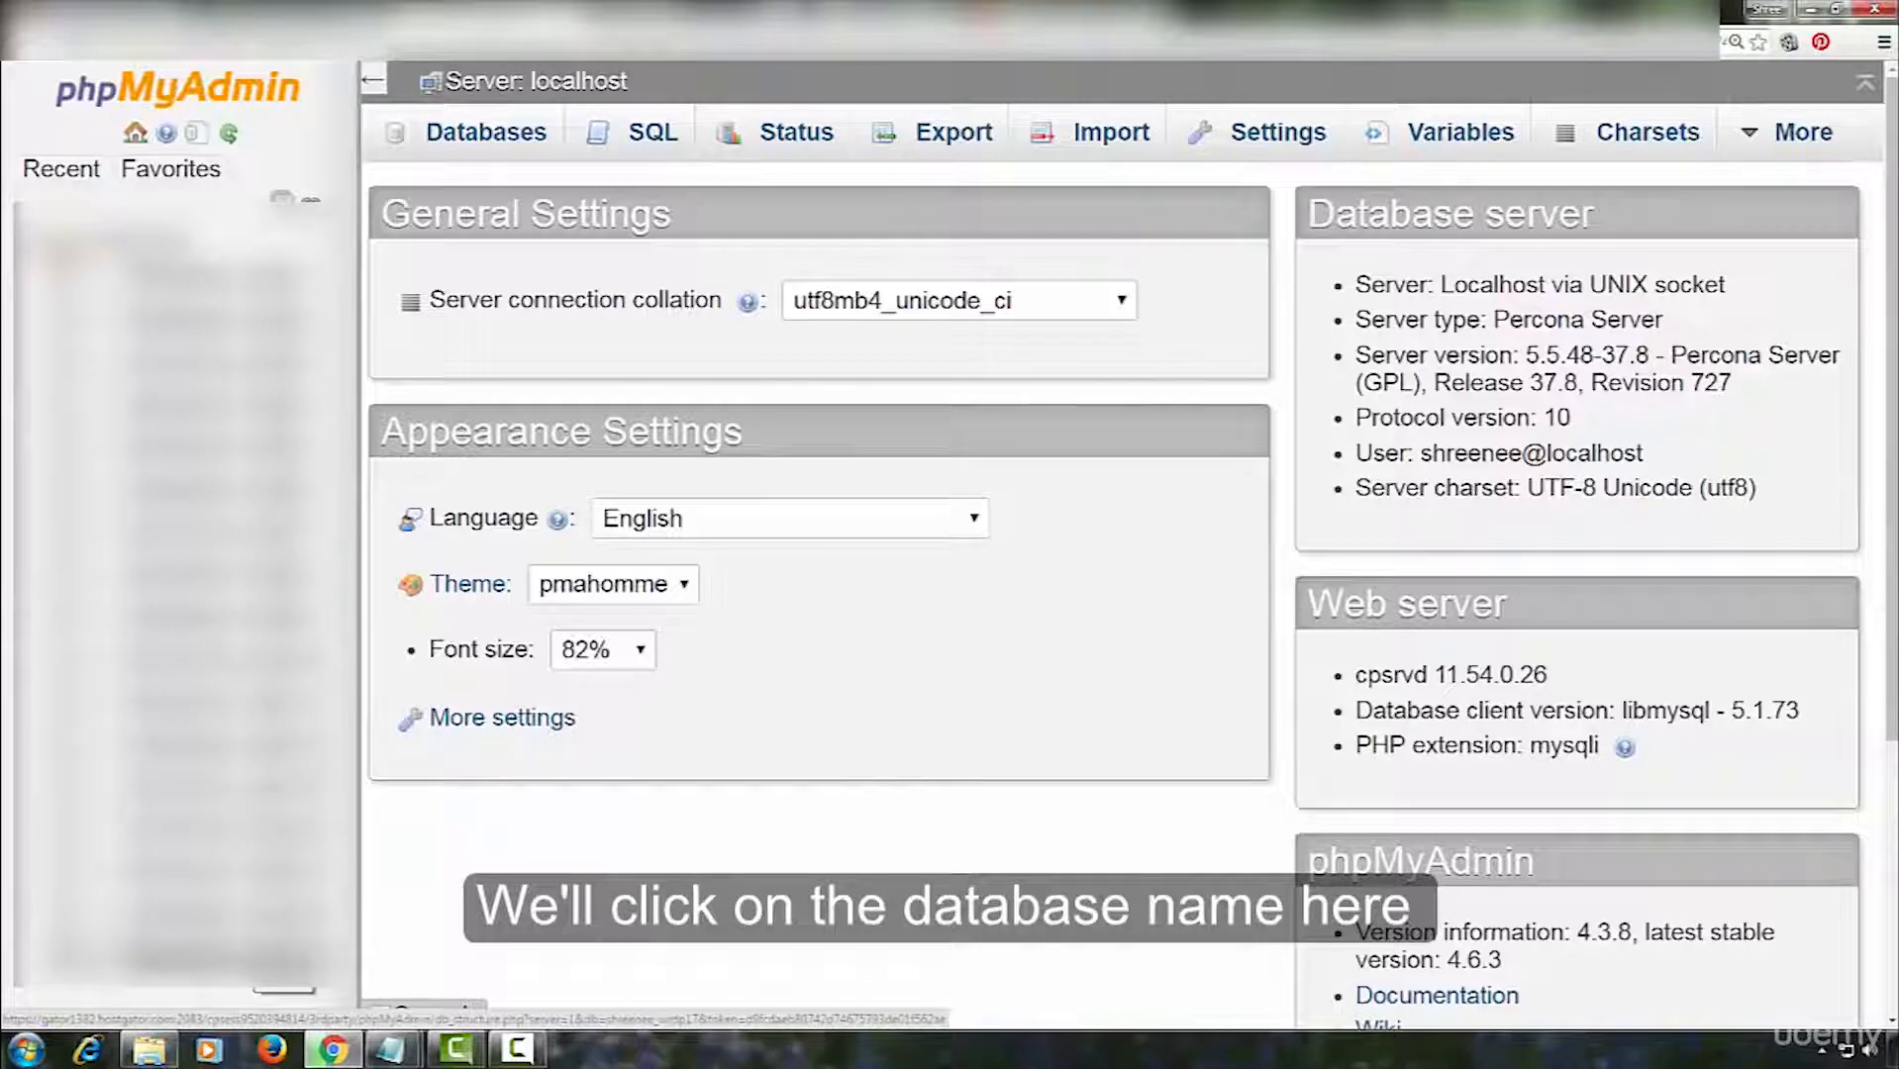
click(235, 959)
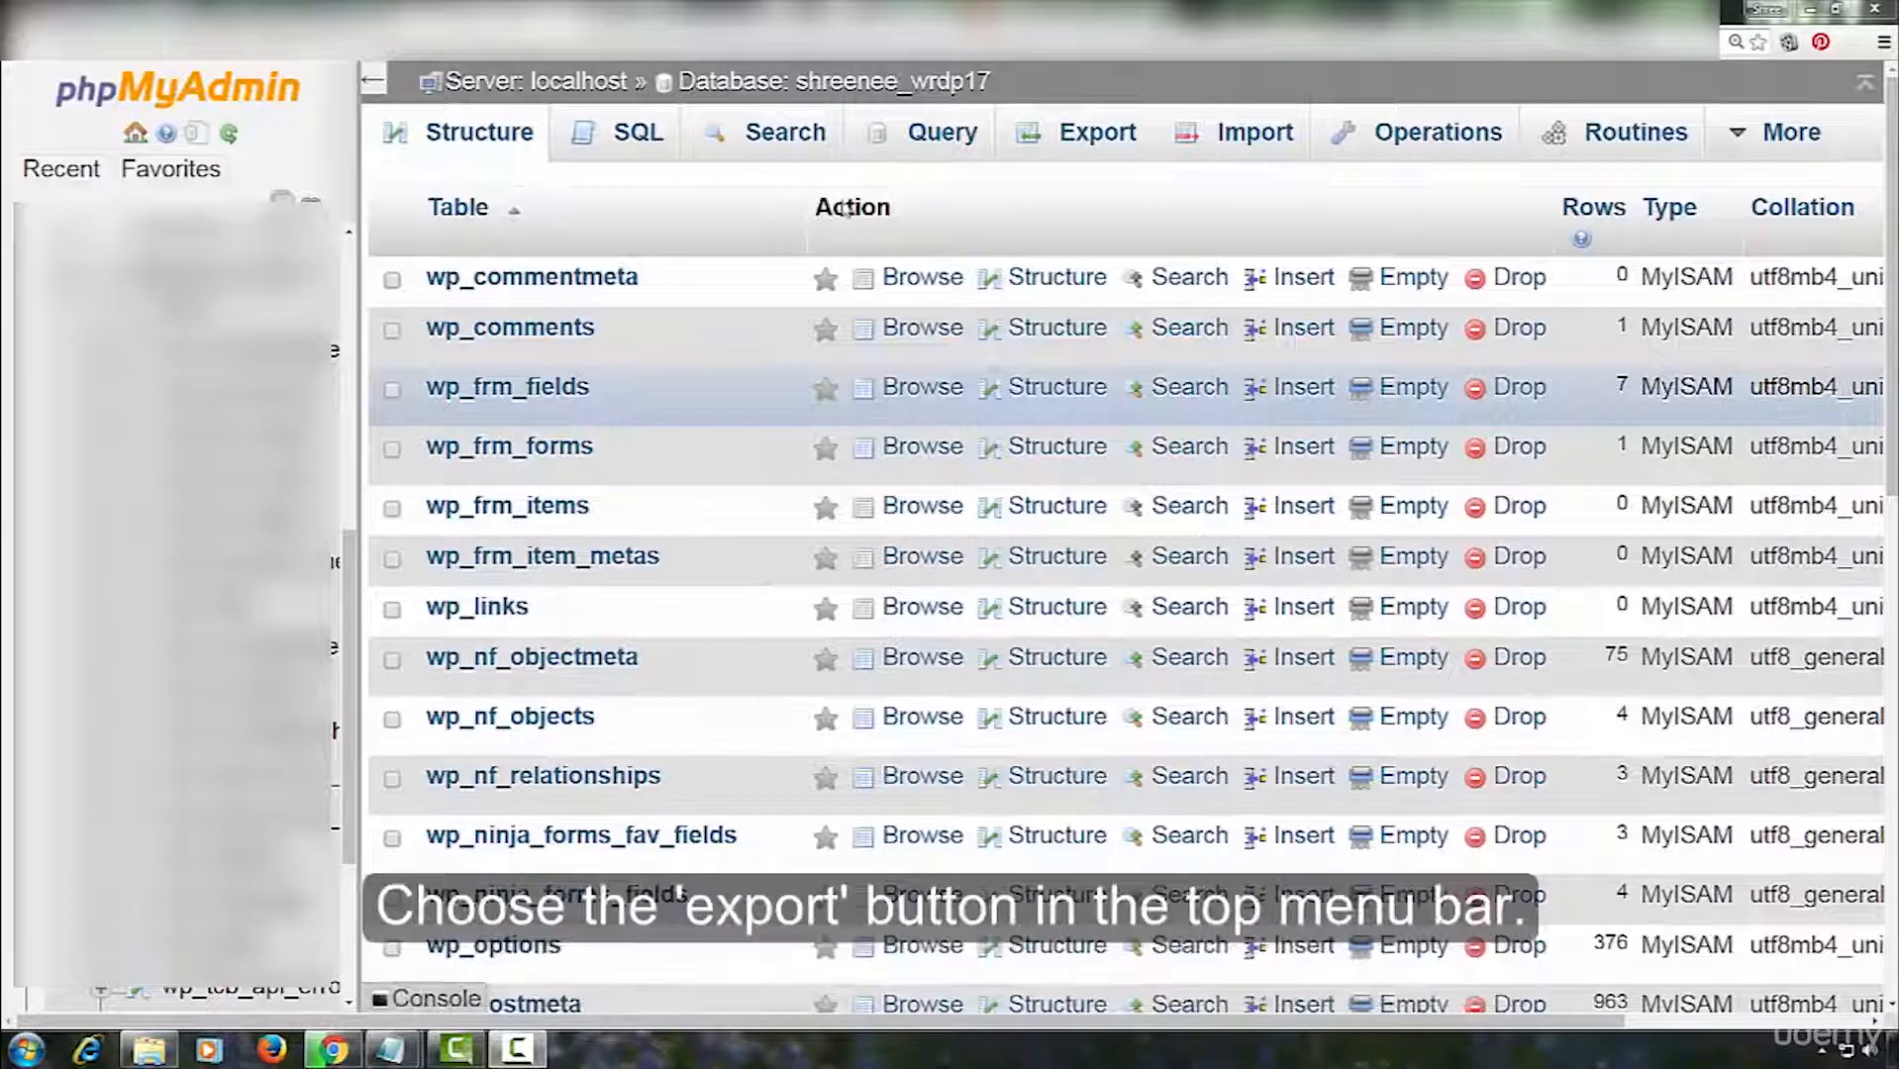
Export the website's database with the Quick method in SQL format.
click(1097, 136)
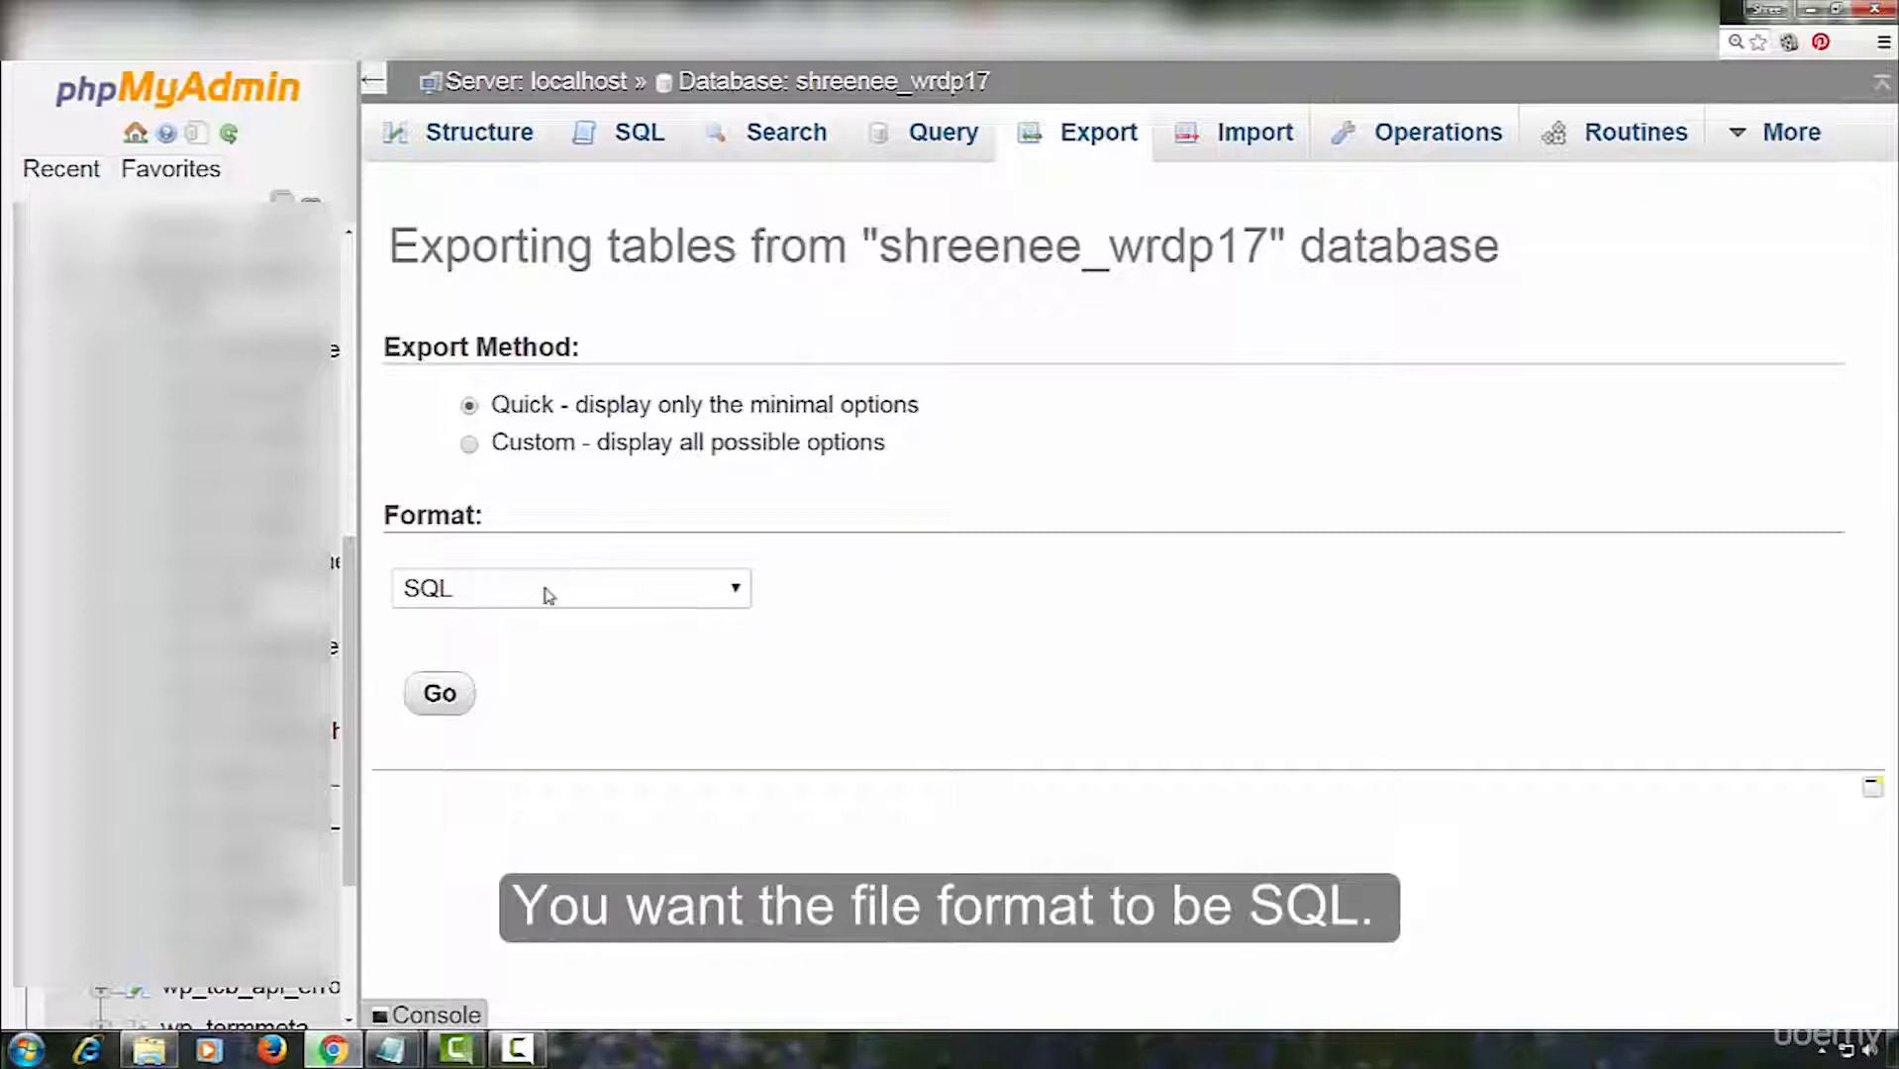
click(738, 590)
click(741, 591)
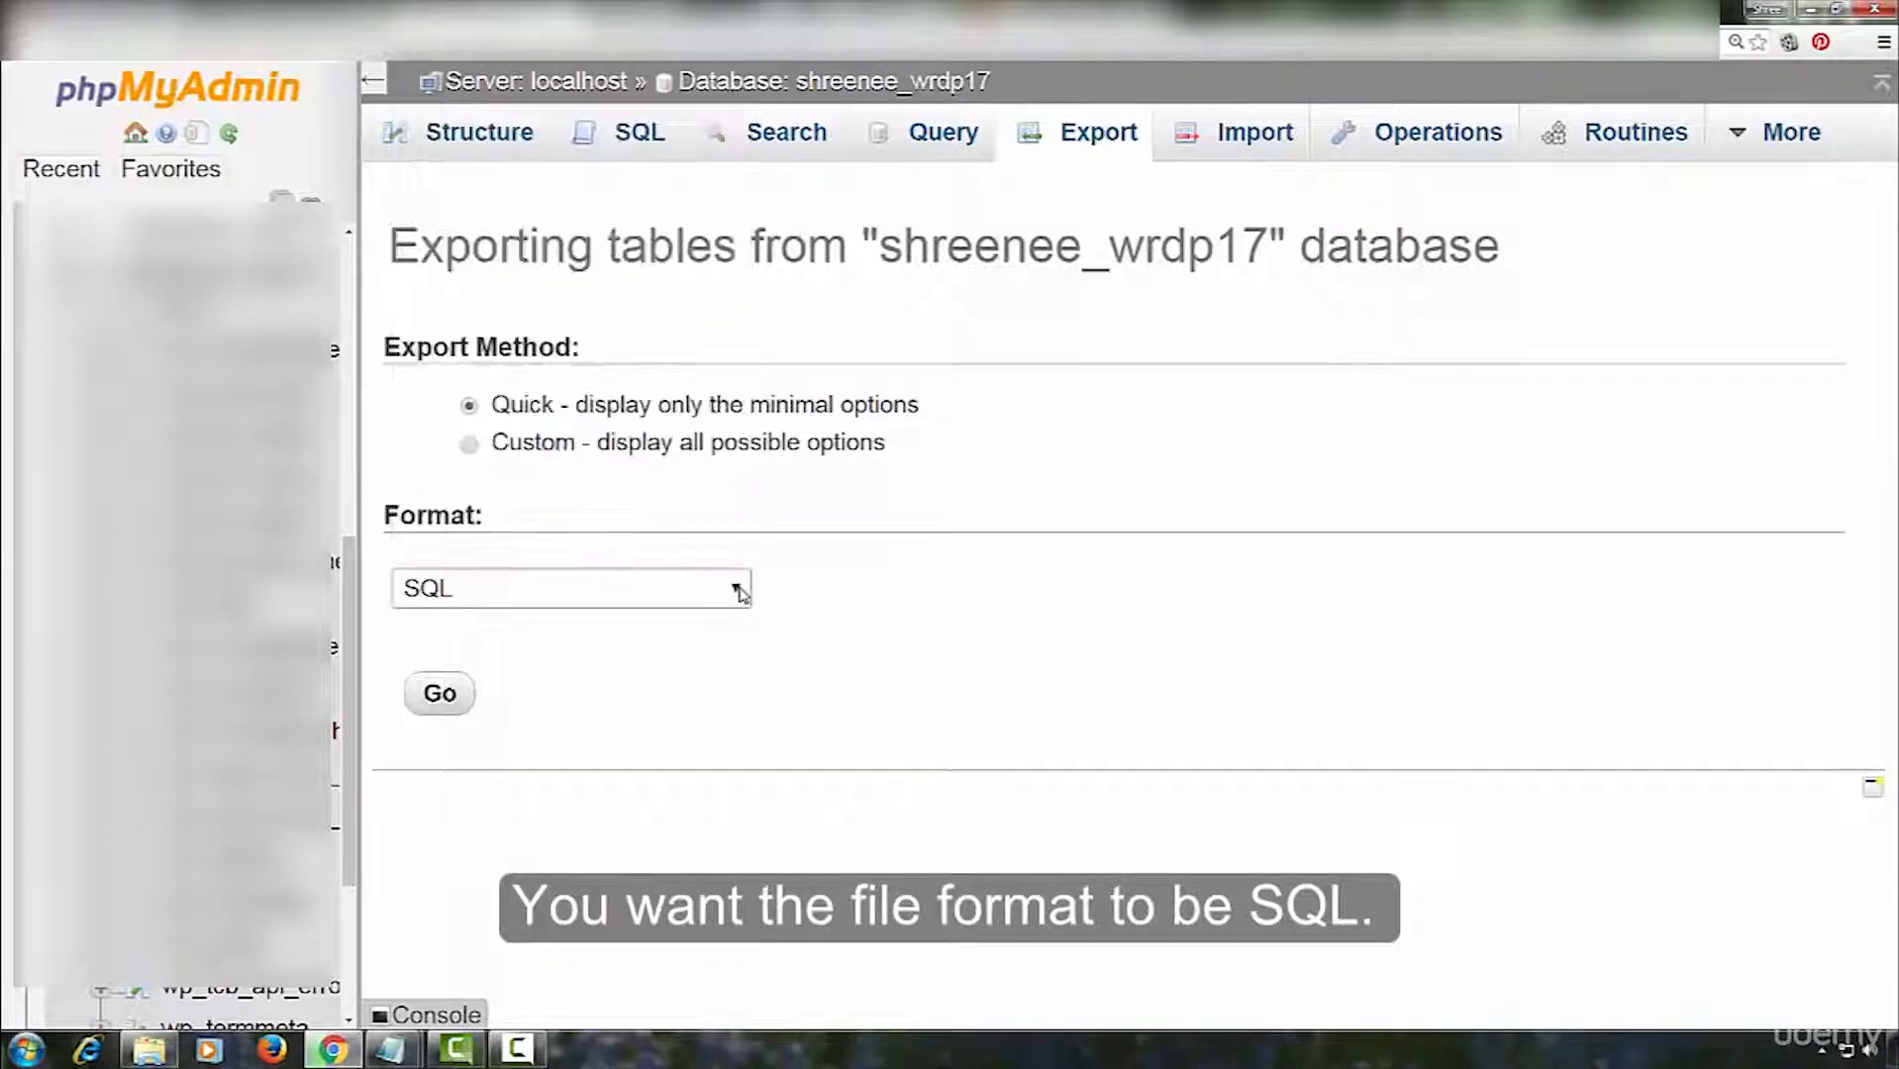
click(442, 695)
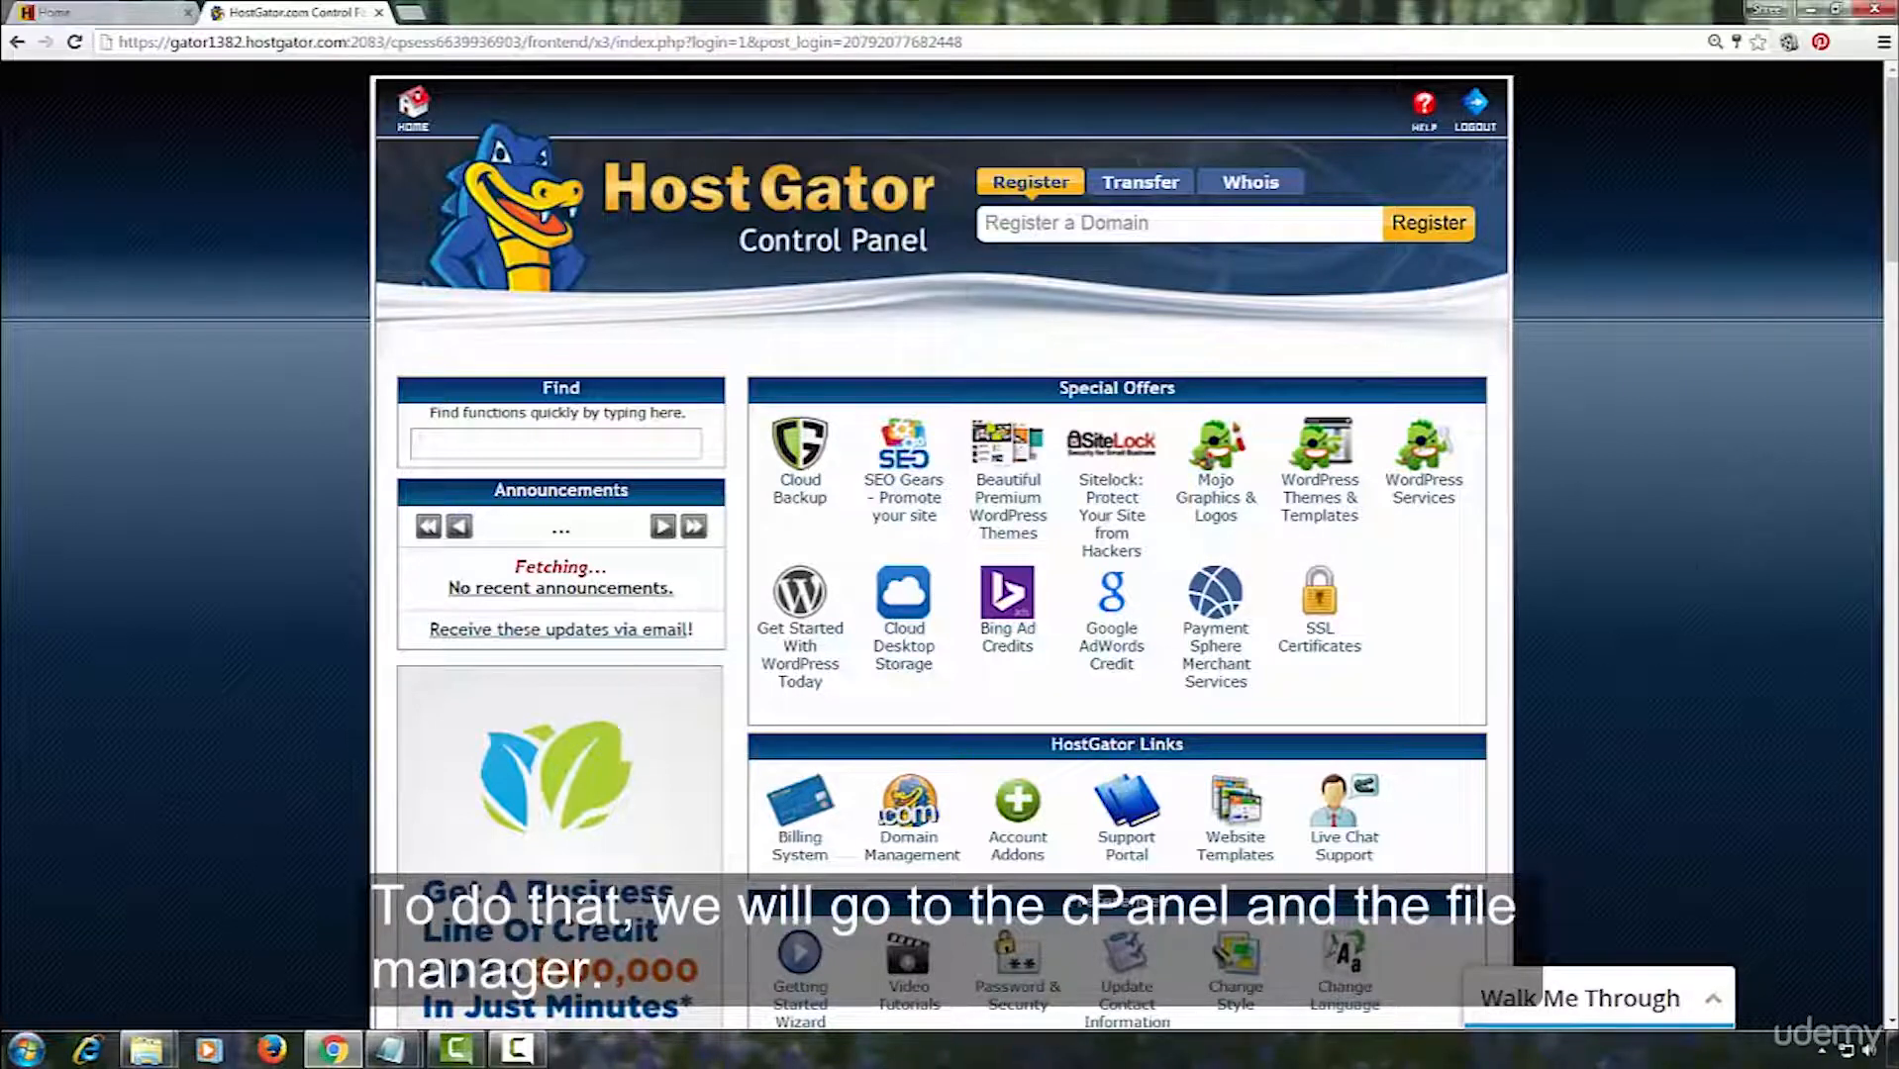
Open File Manager from the HostGator control panel at the document root for happydreamsz.com.
scroll(1692, 566, down, 2)
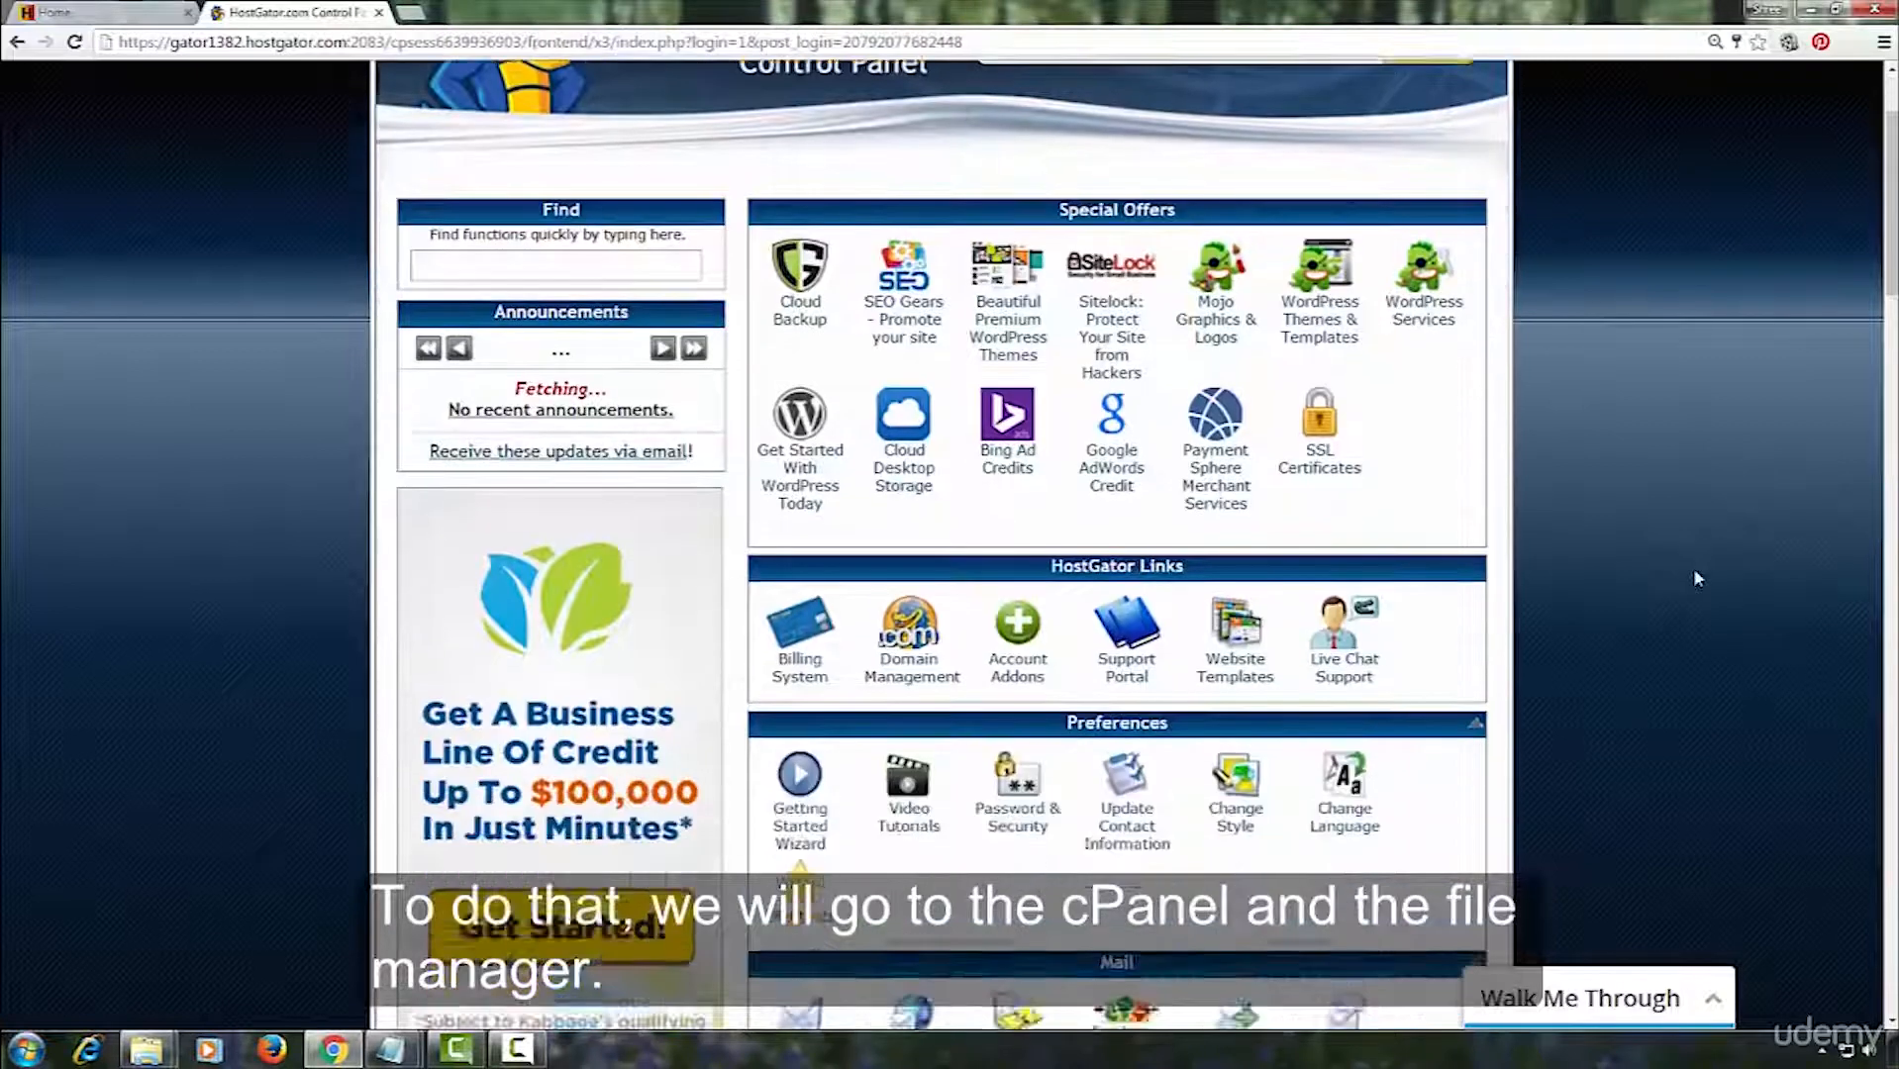
scroll(1694, 572, down, 9)
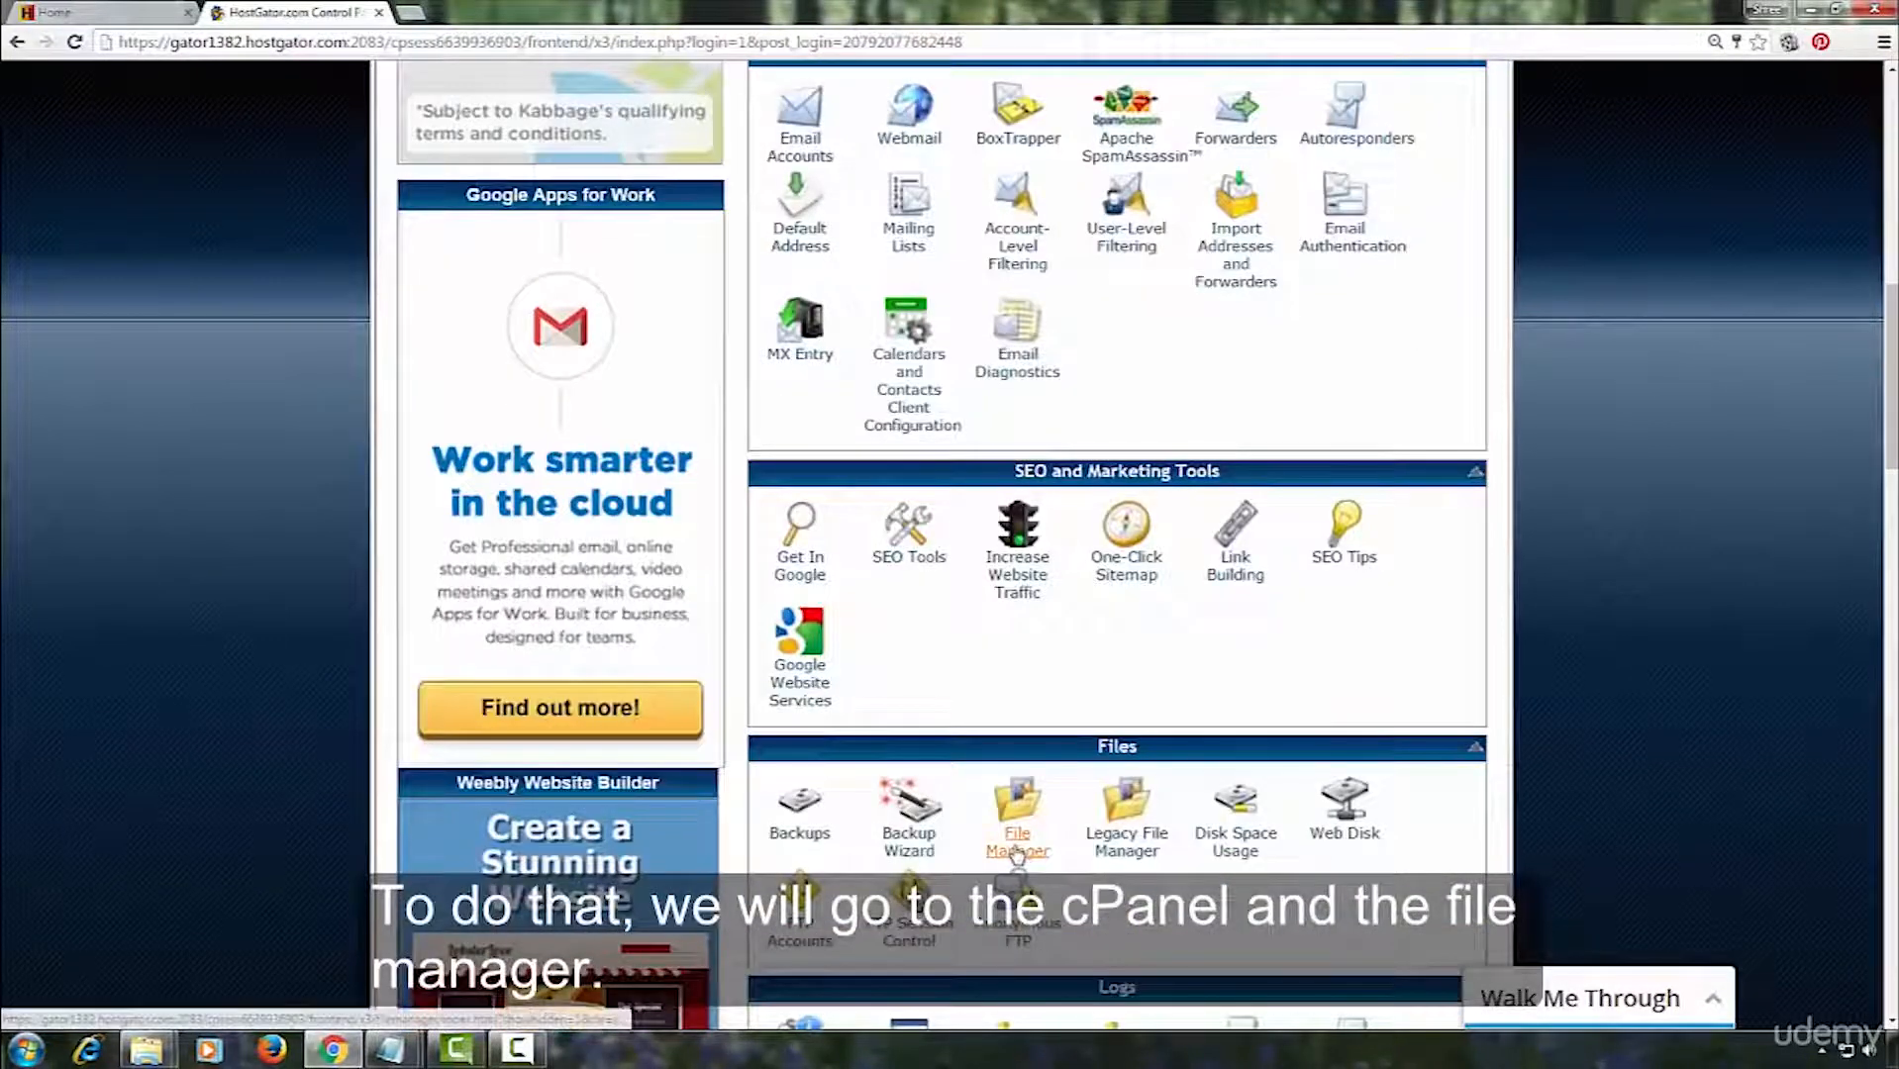
click(1017, 842)
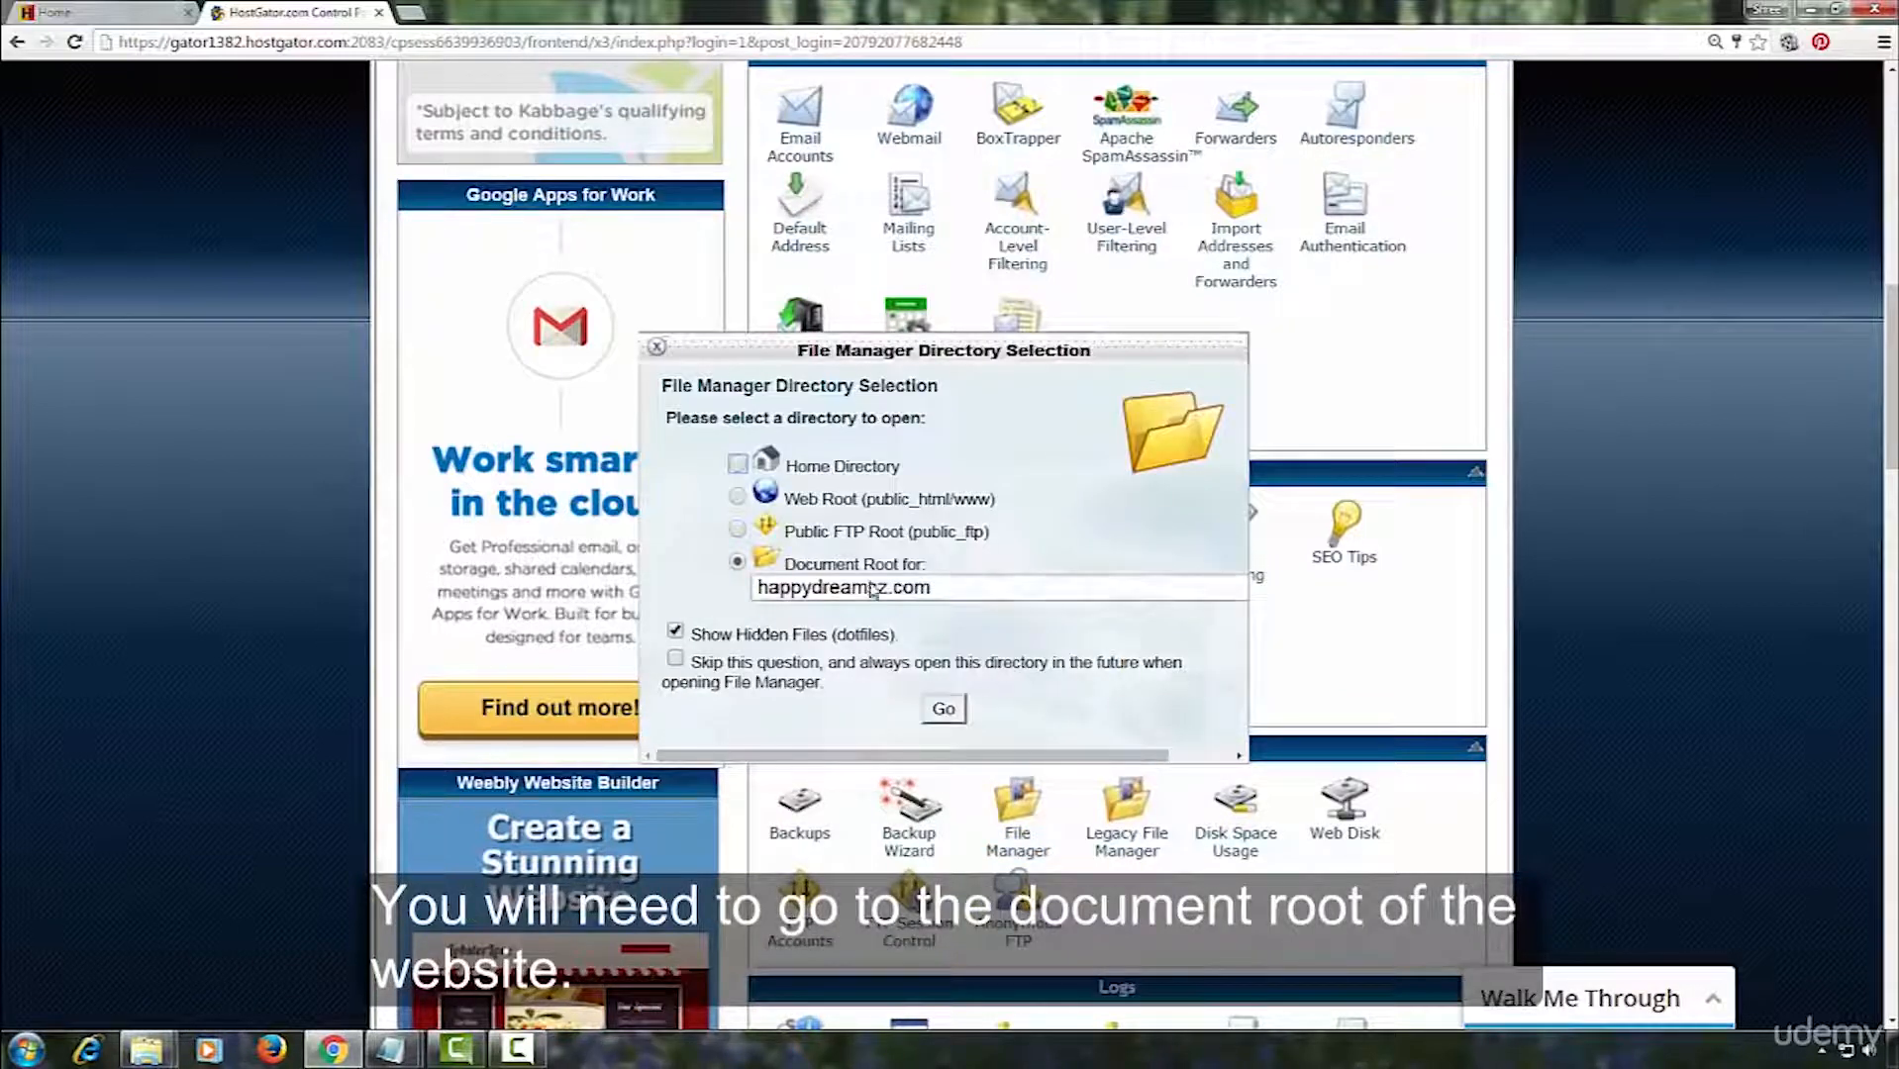
click(943, 709)
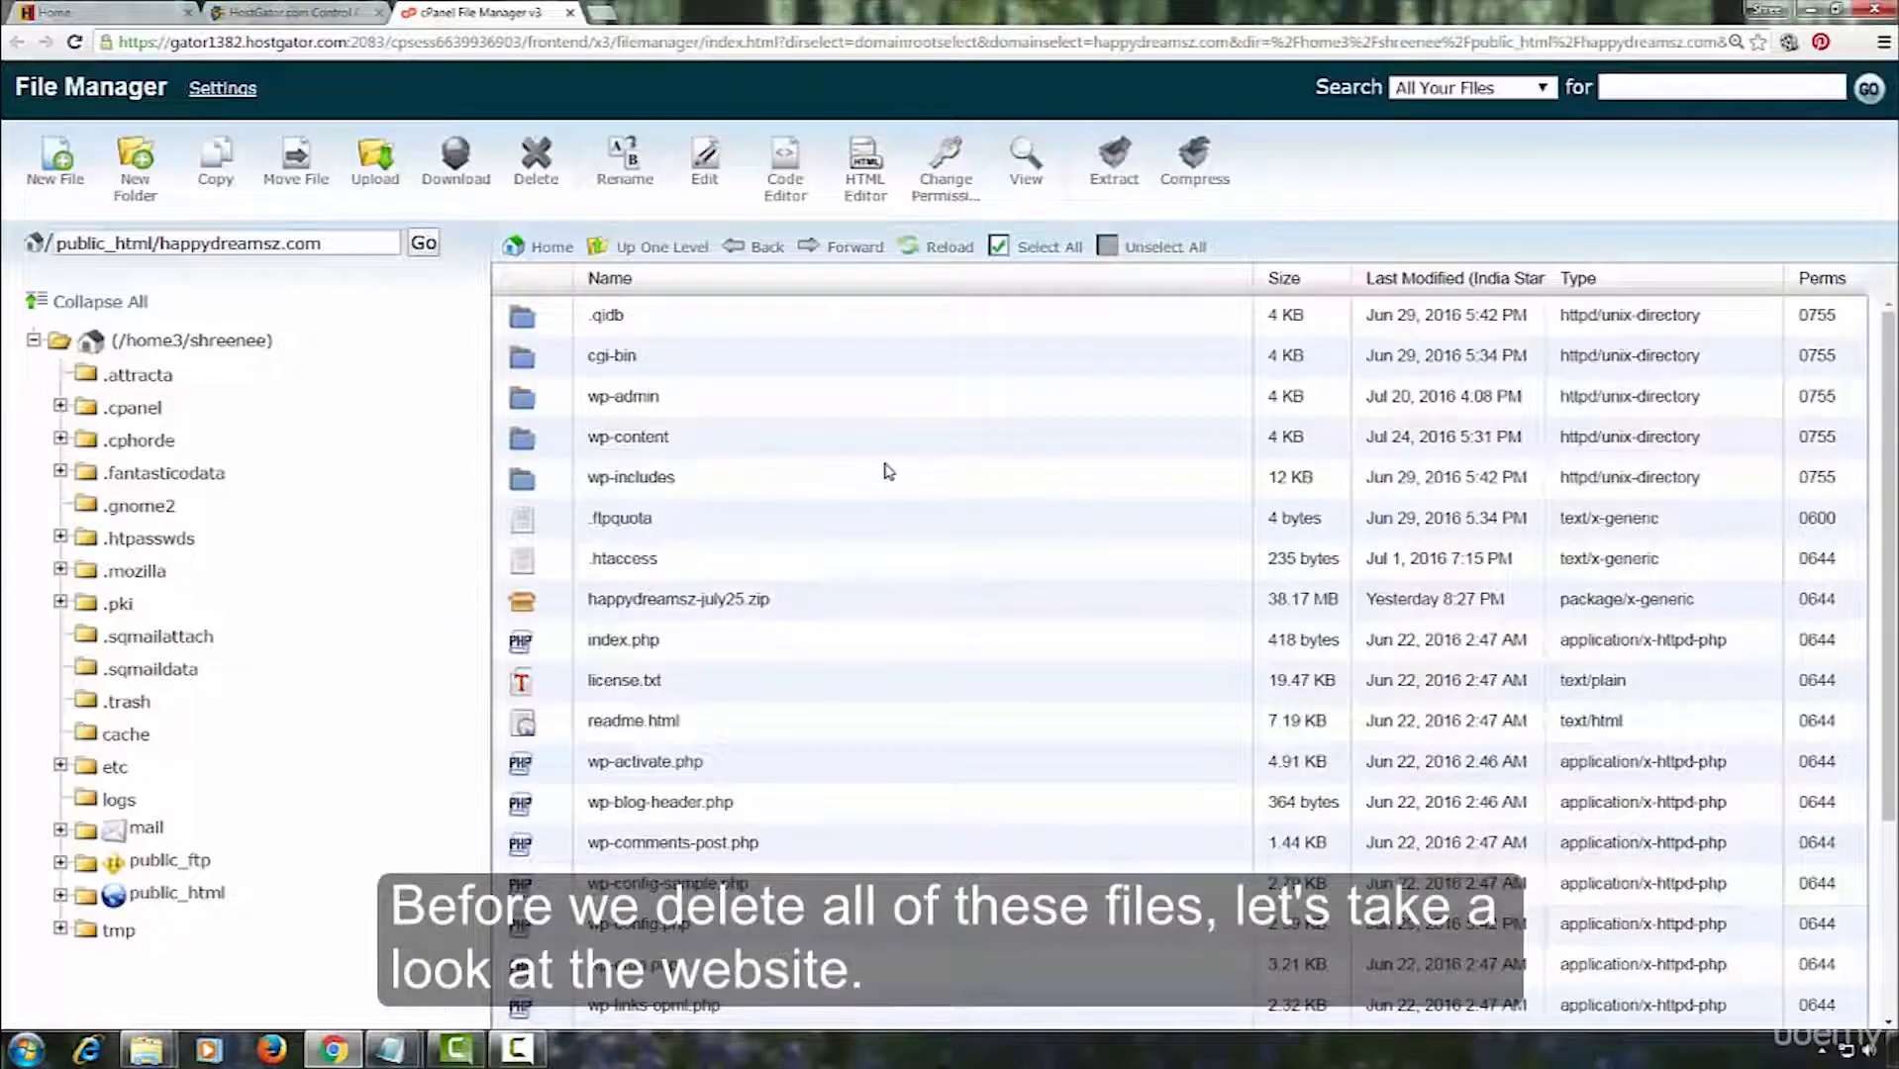
click(888, 471)
scroll(888, 472, down, 3)
scroll(887, 472, up, 3)
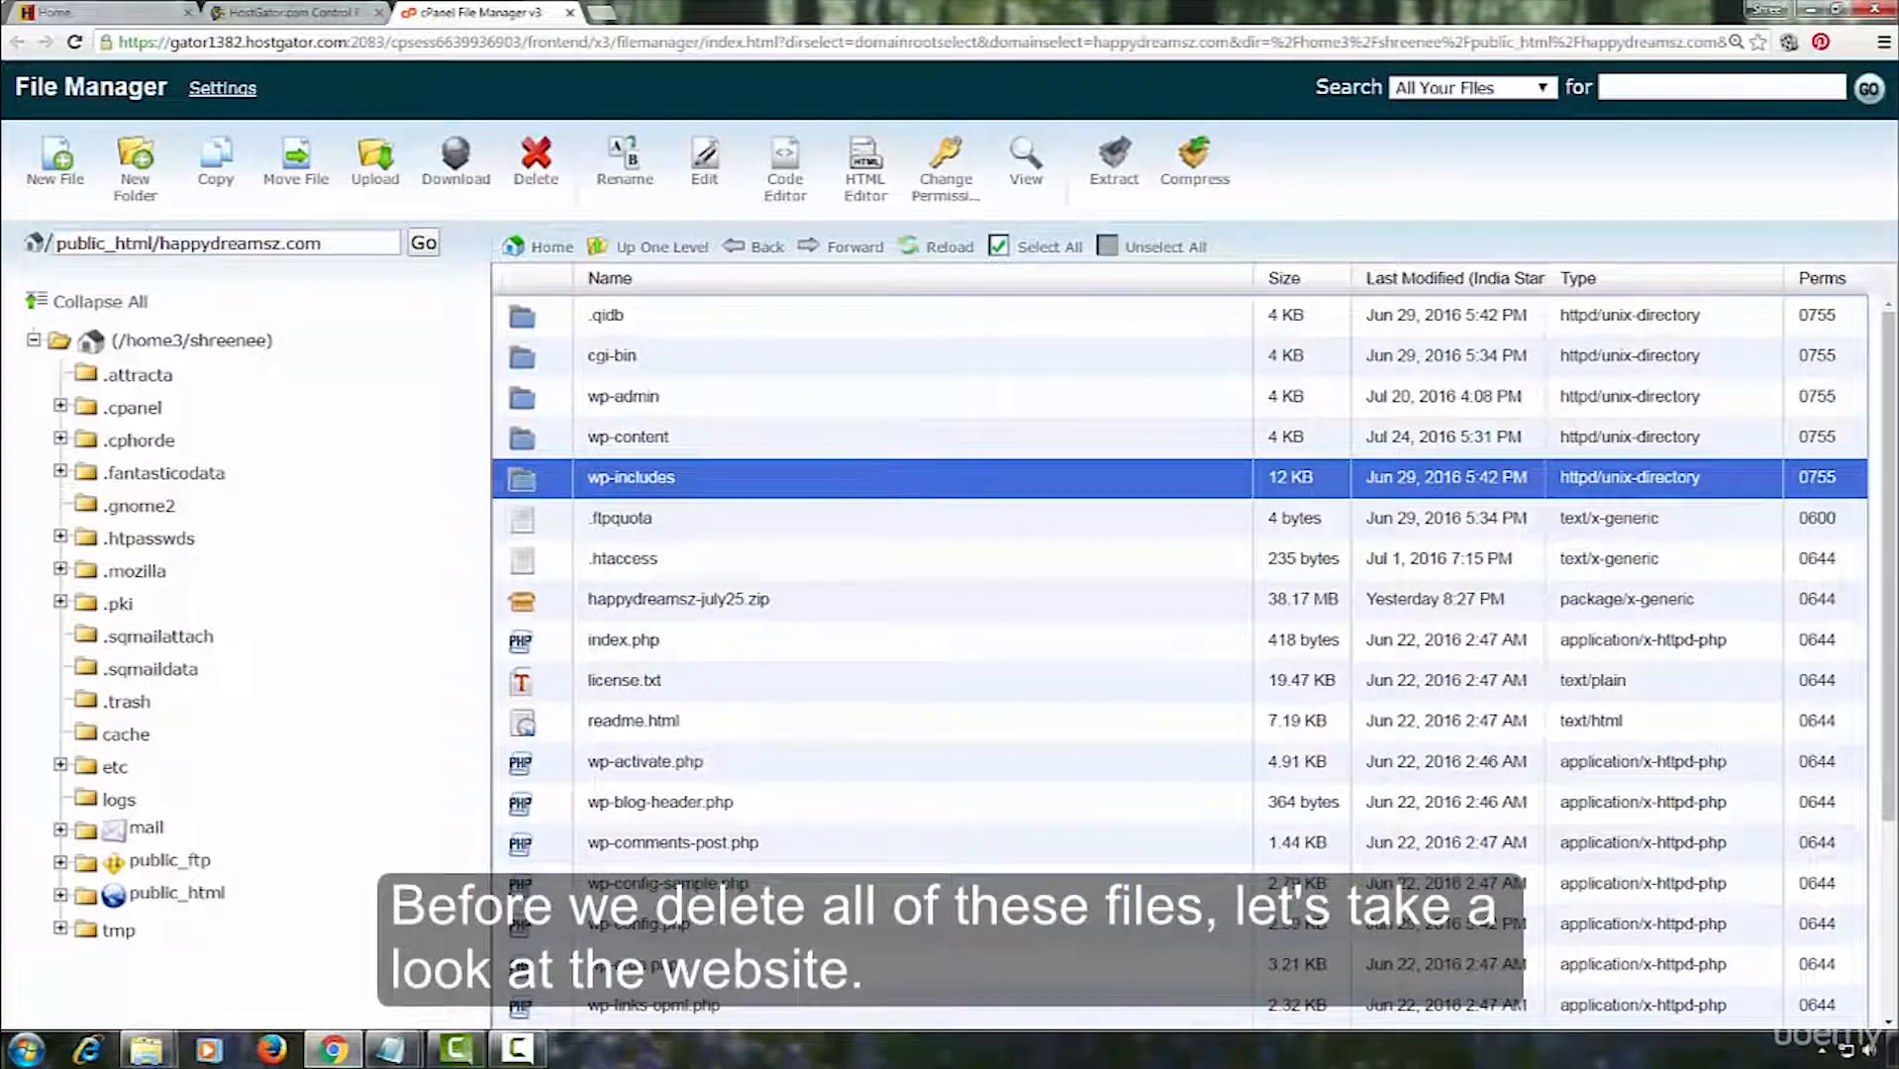
Review the live website's Home, Privacy Policy and Contact Us pages, and return to the Home page.
click(87, 12)
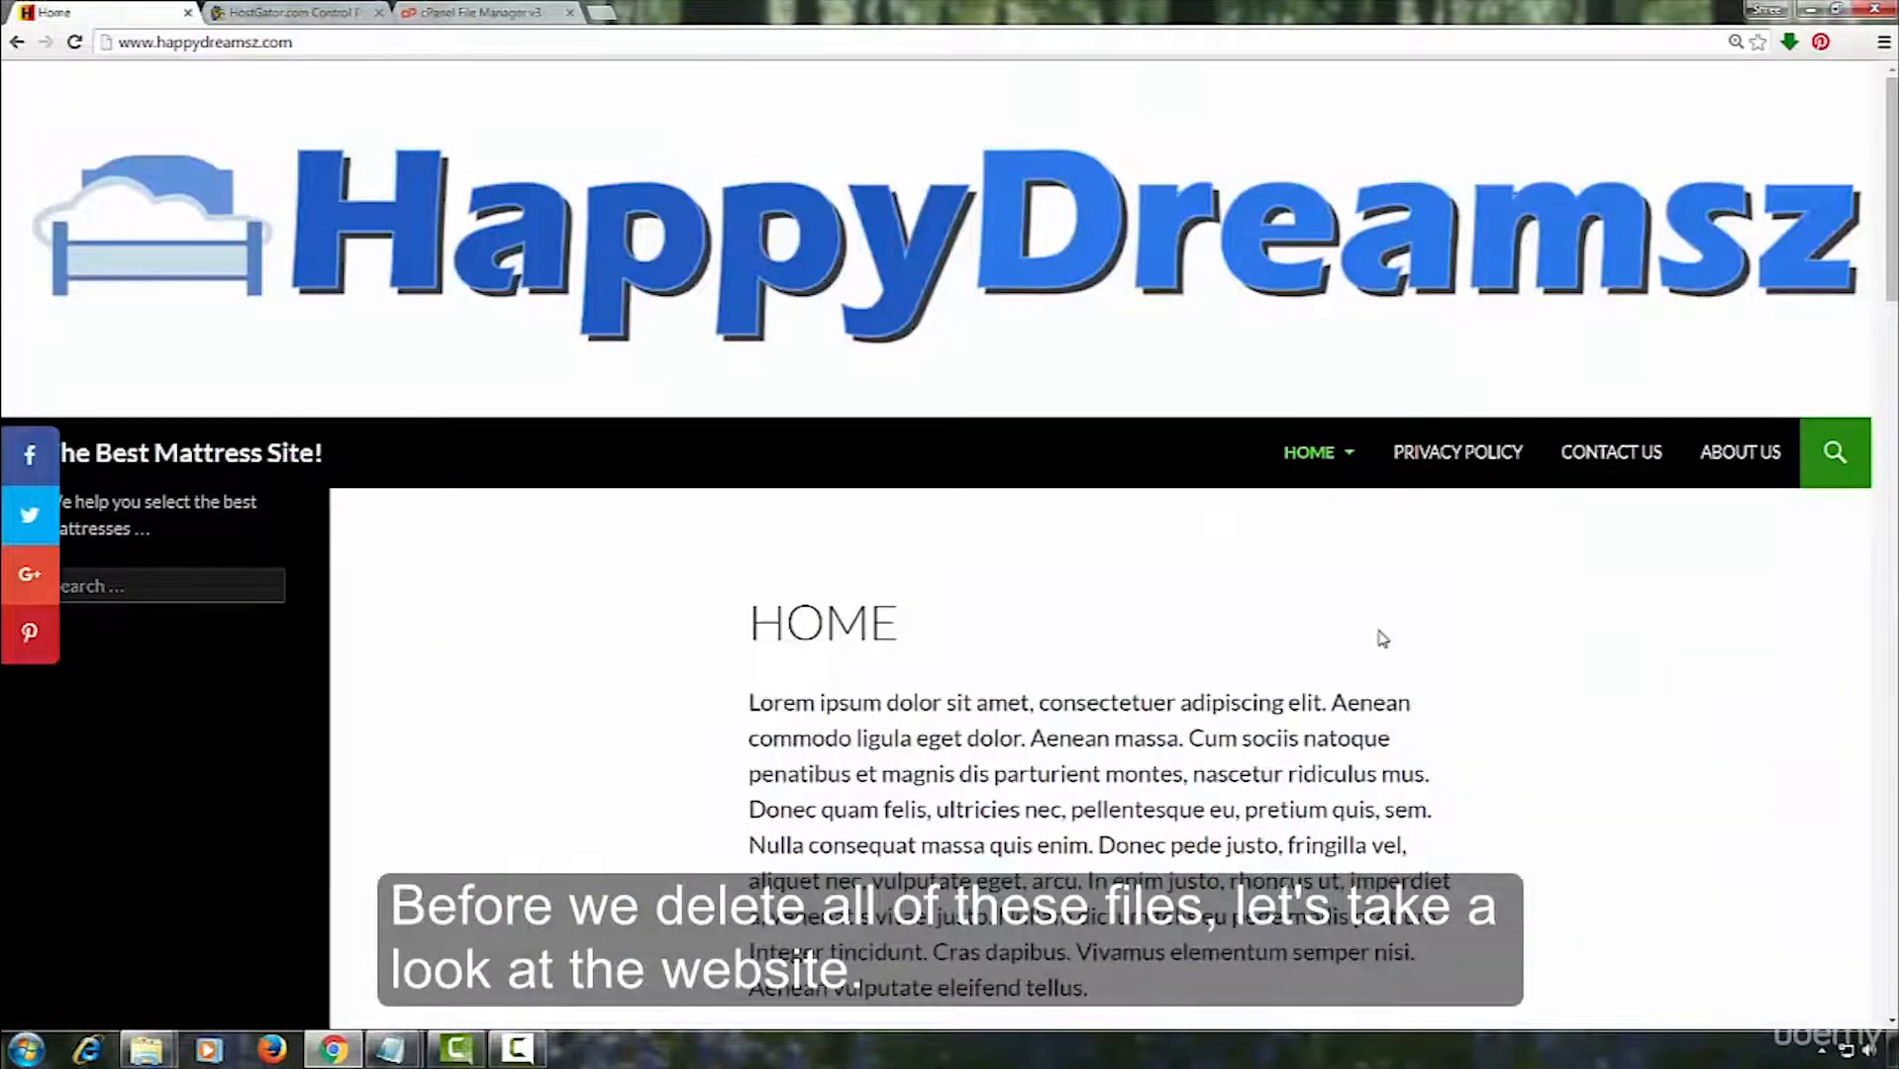
scroll(1384, 638, down, 10)
scroll(1384, 637, down, 5)
scroll(1381, 634, up, 15)
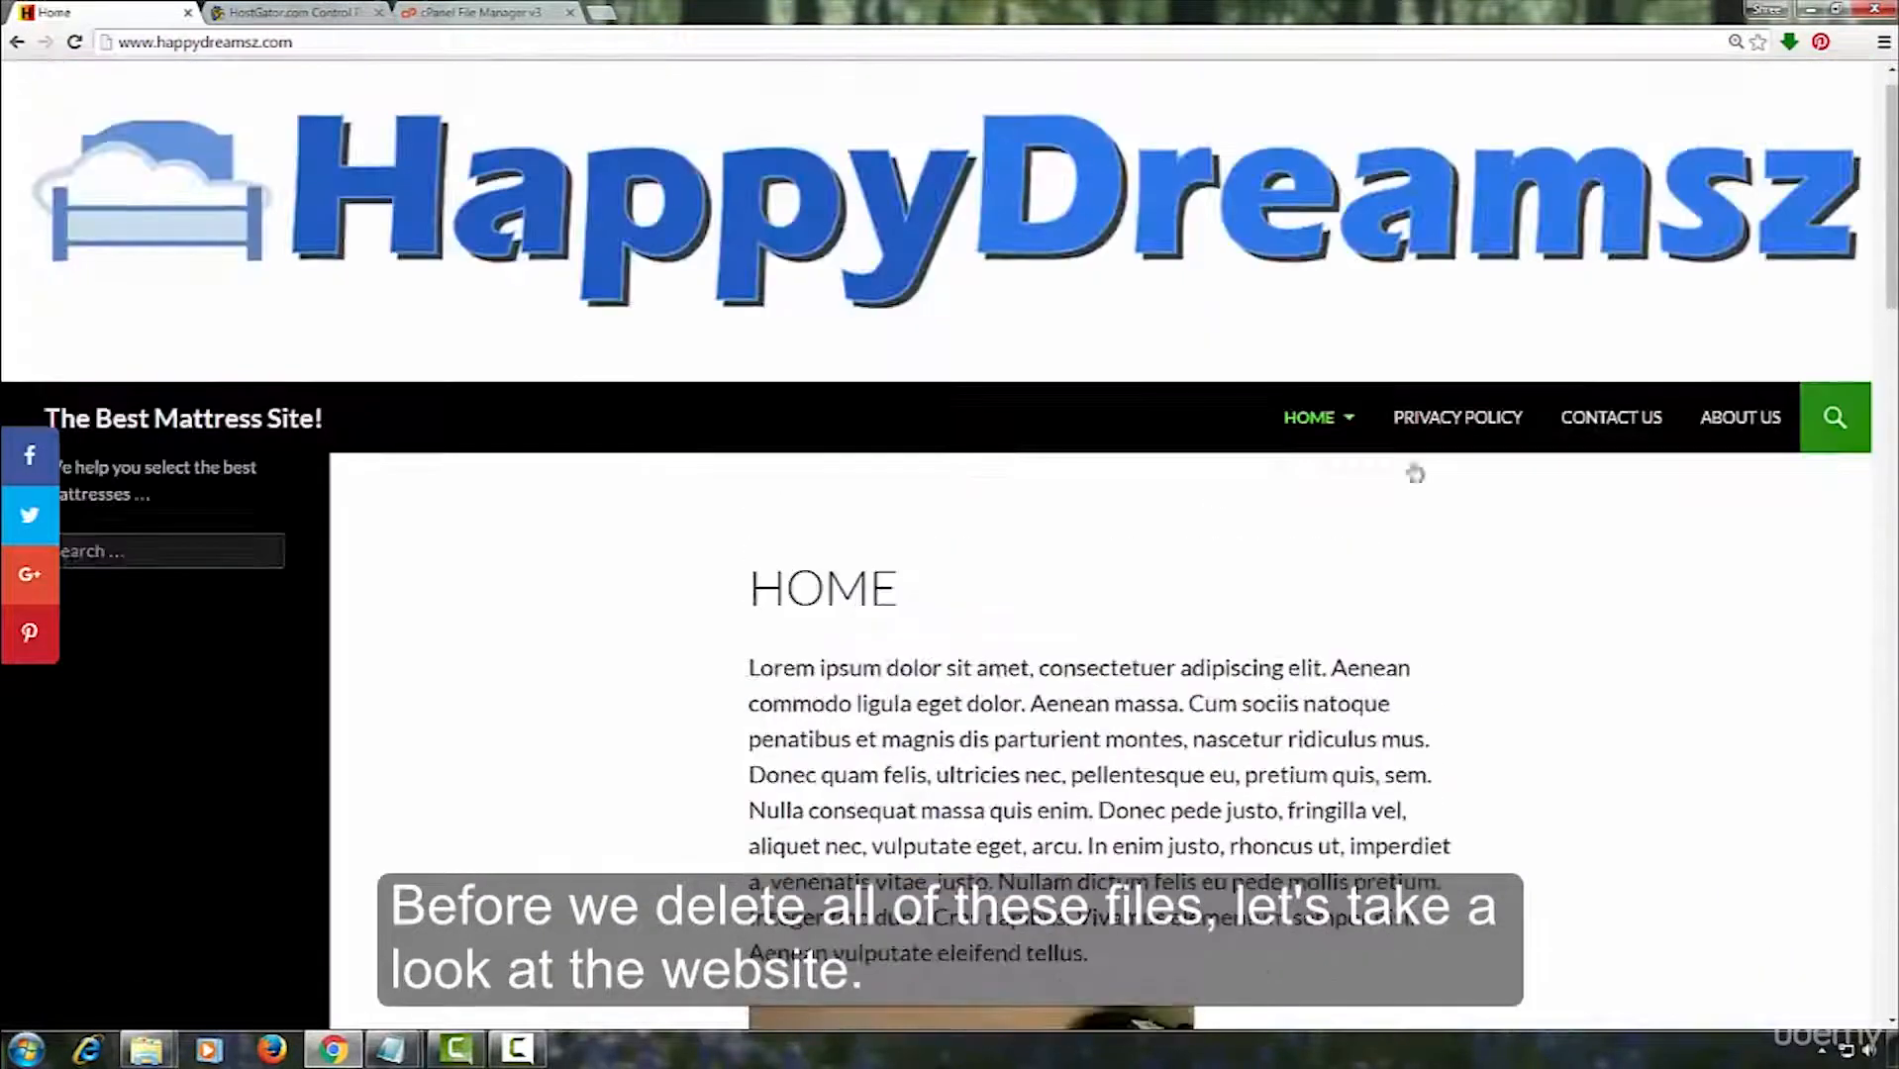
click(1475, 455)
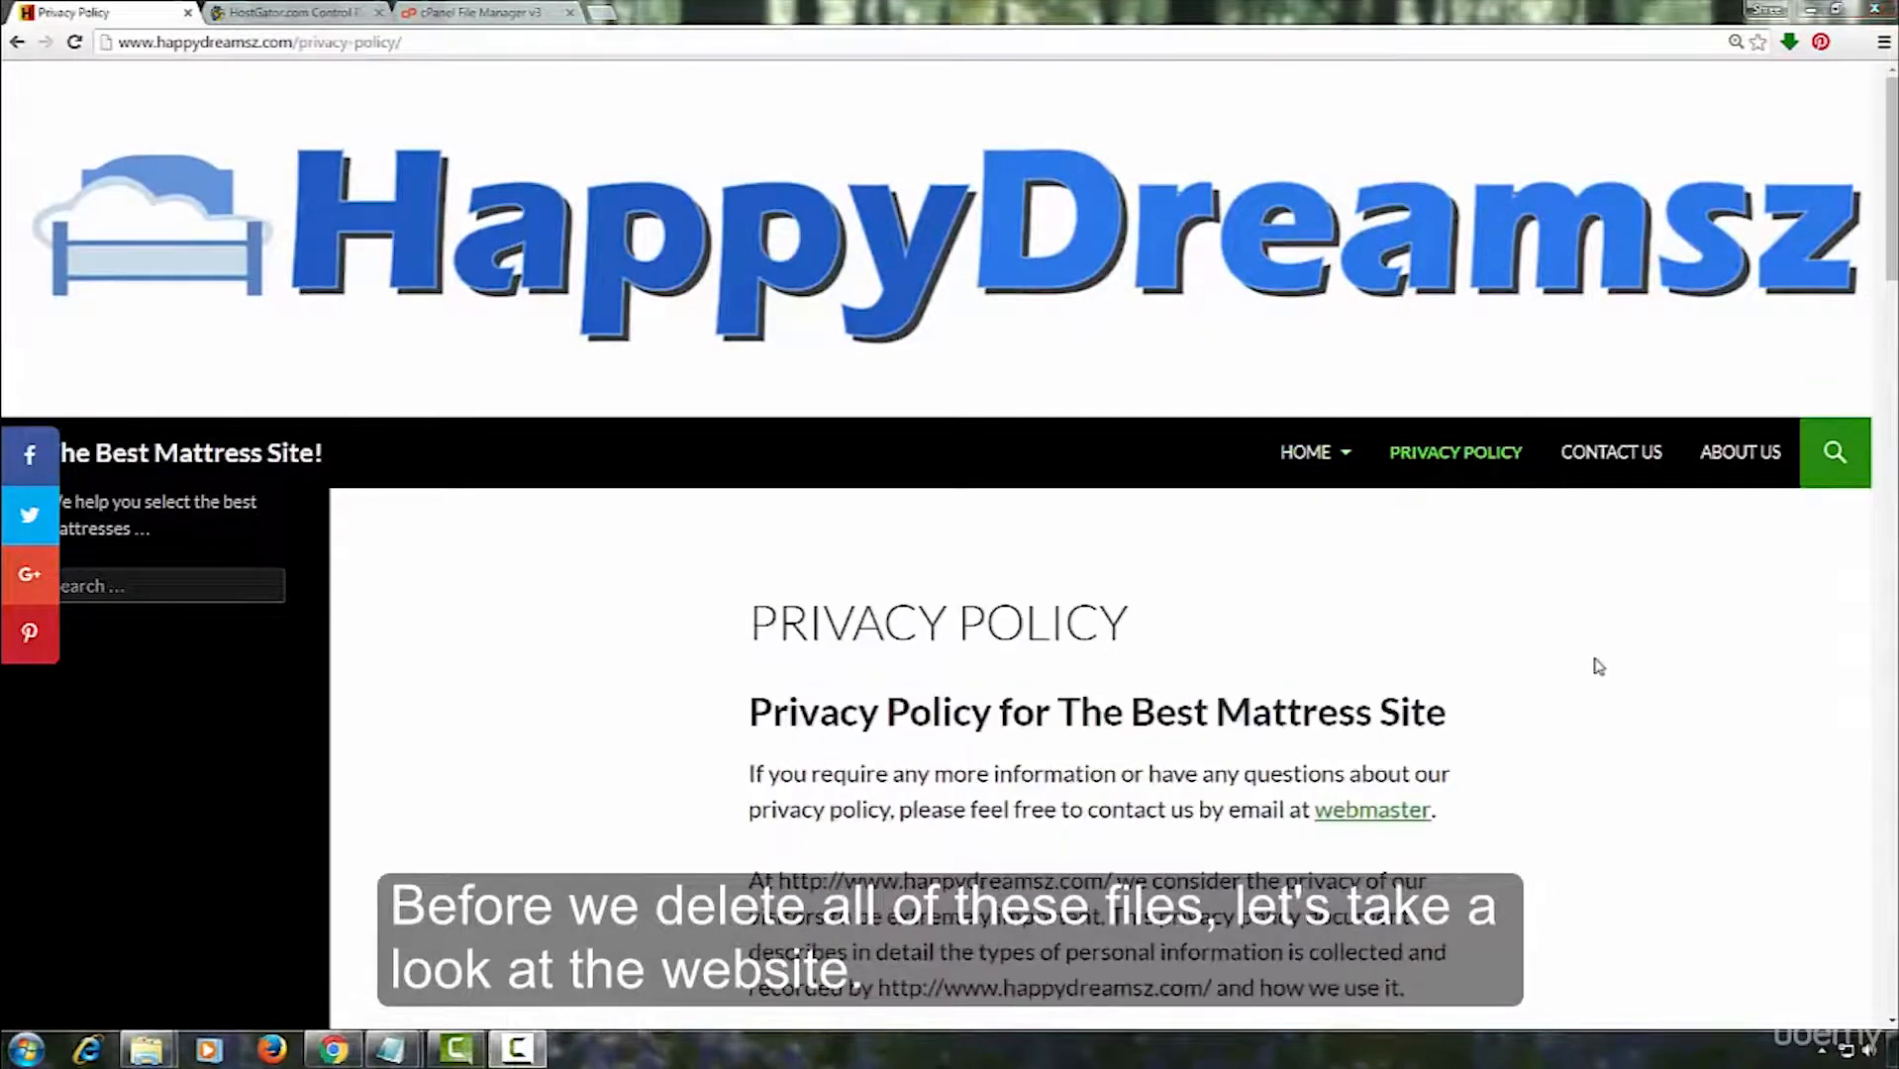
scroll(1594, 665, down, 7)
scroll(1594, 665, down, 5)
scroll(1594, 666, up, 15)
click(1610, 452)
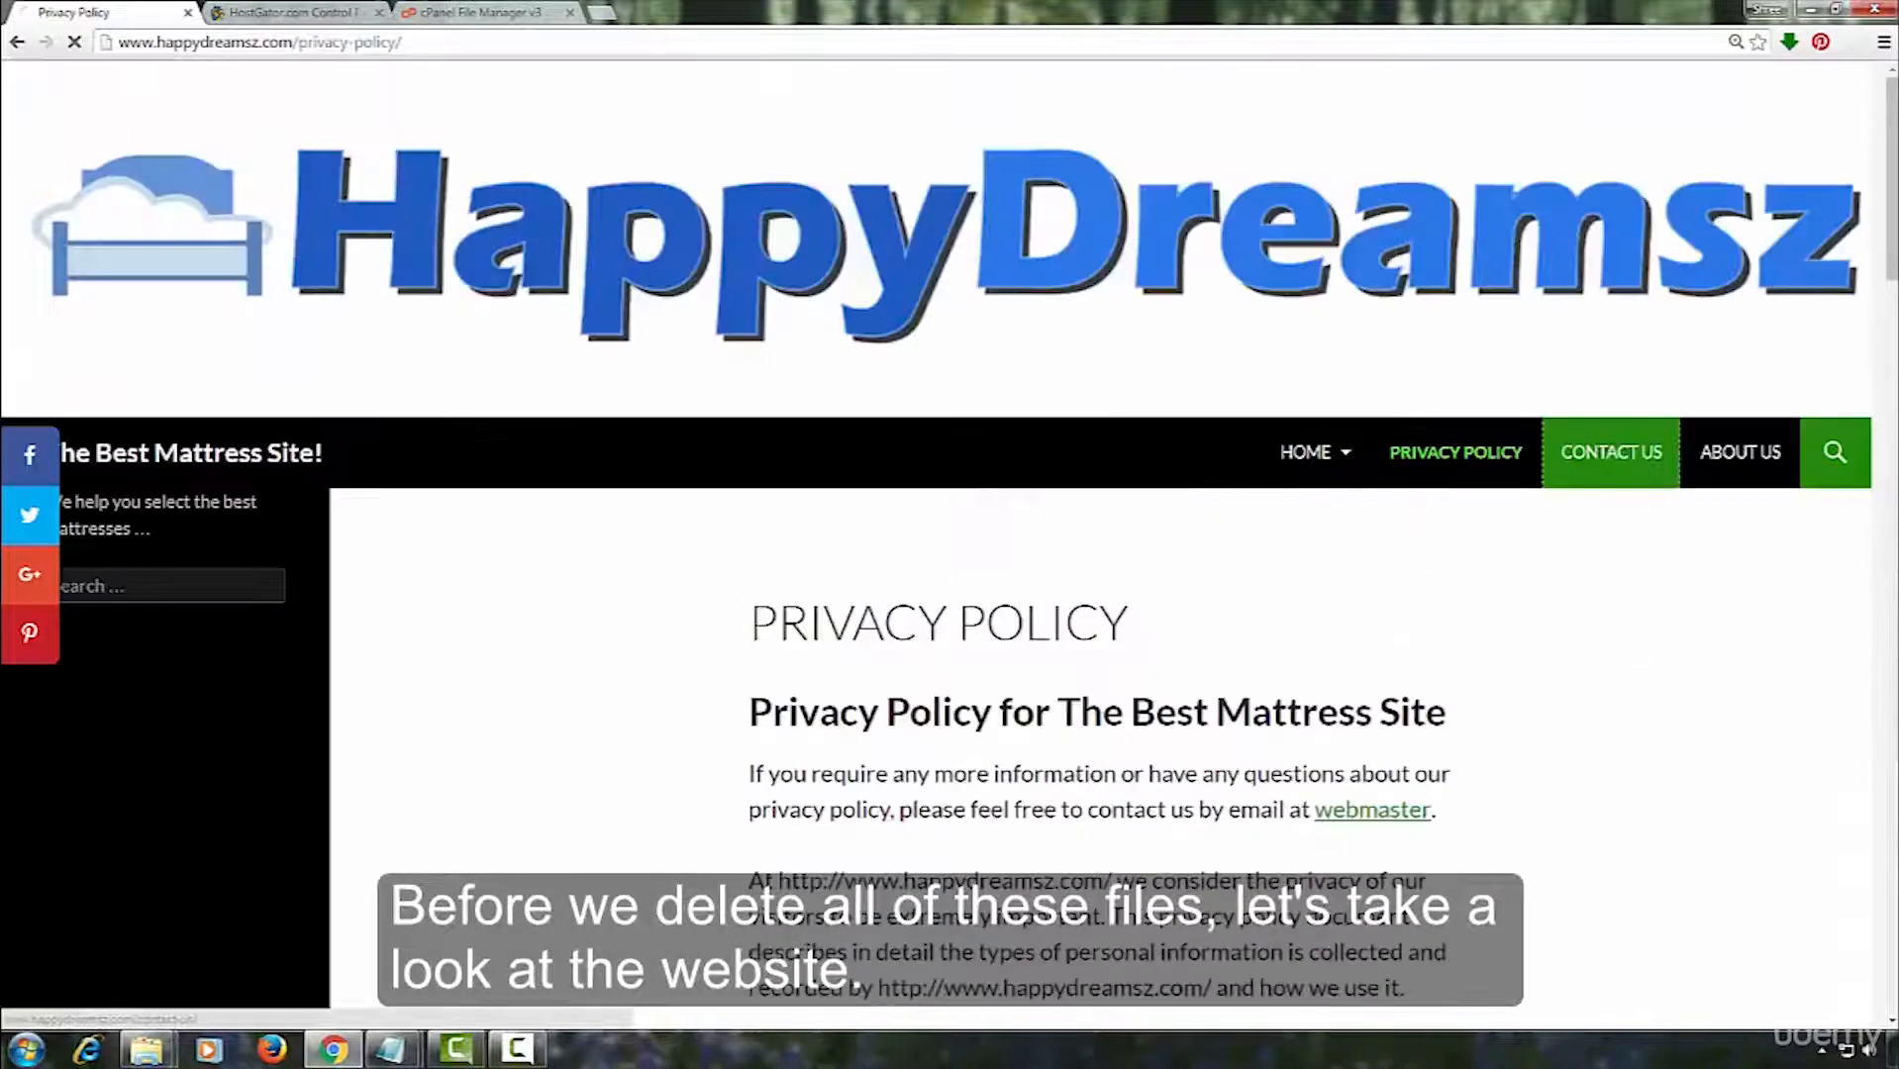
scroll(1603, 616, down, 8)
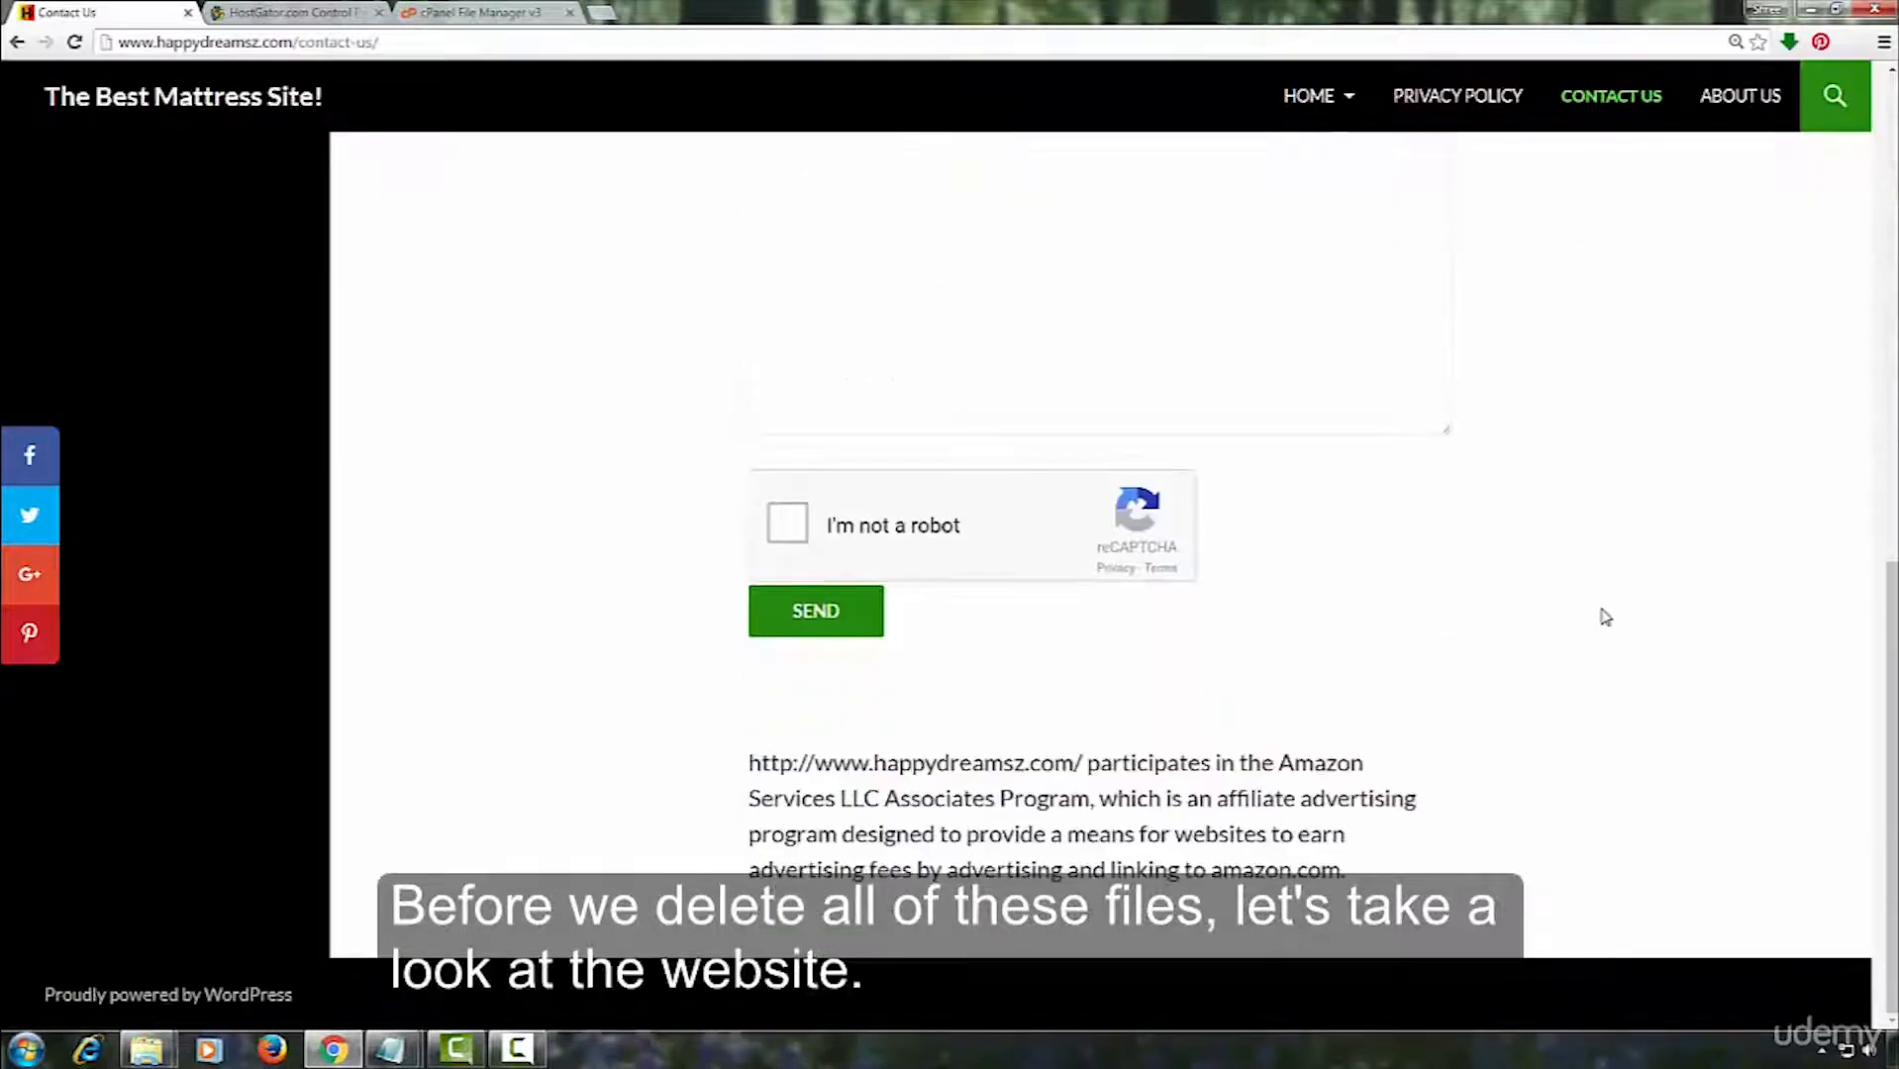
scroll(1604, 616, up, 10)
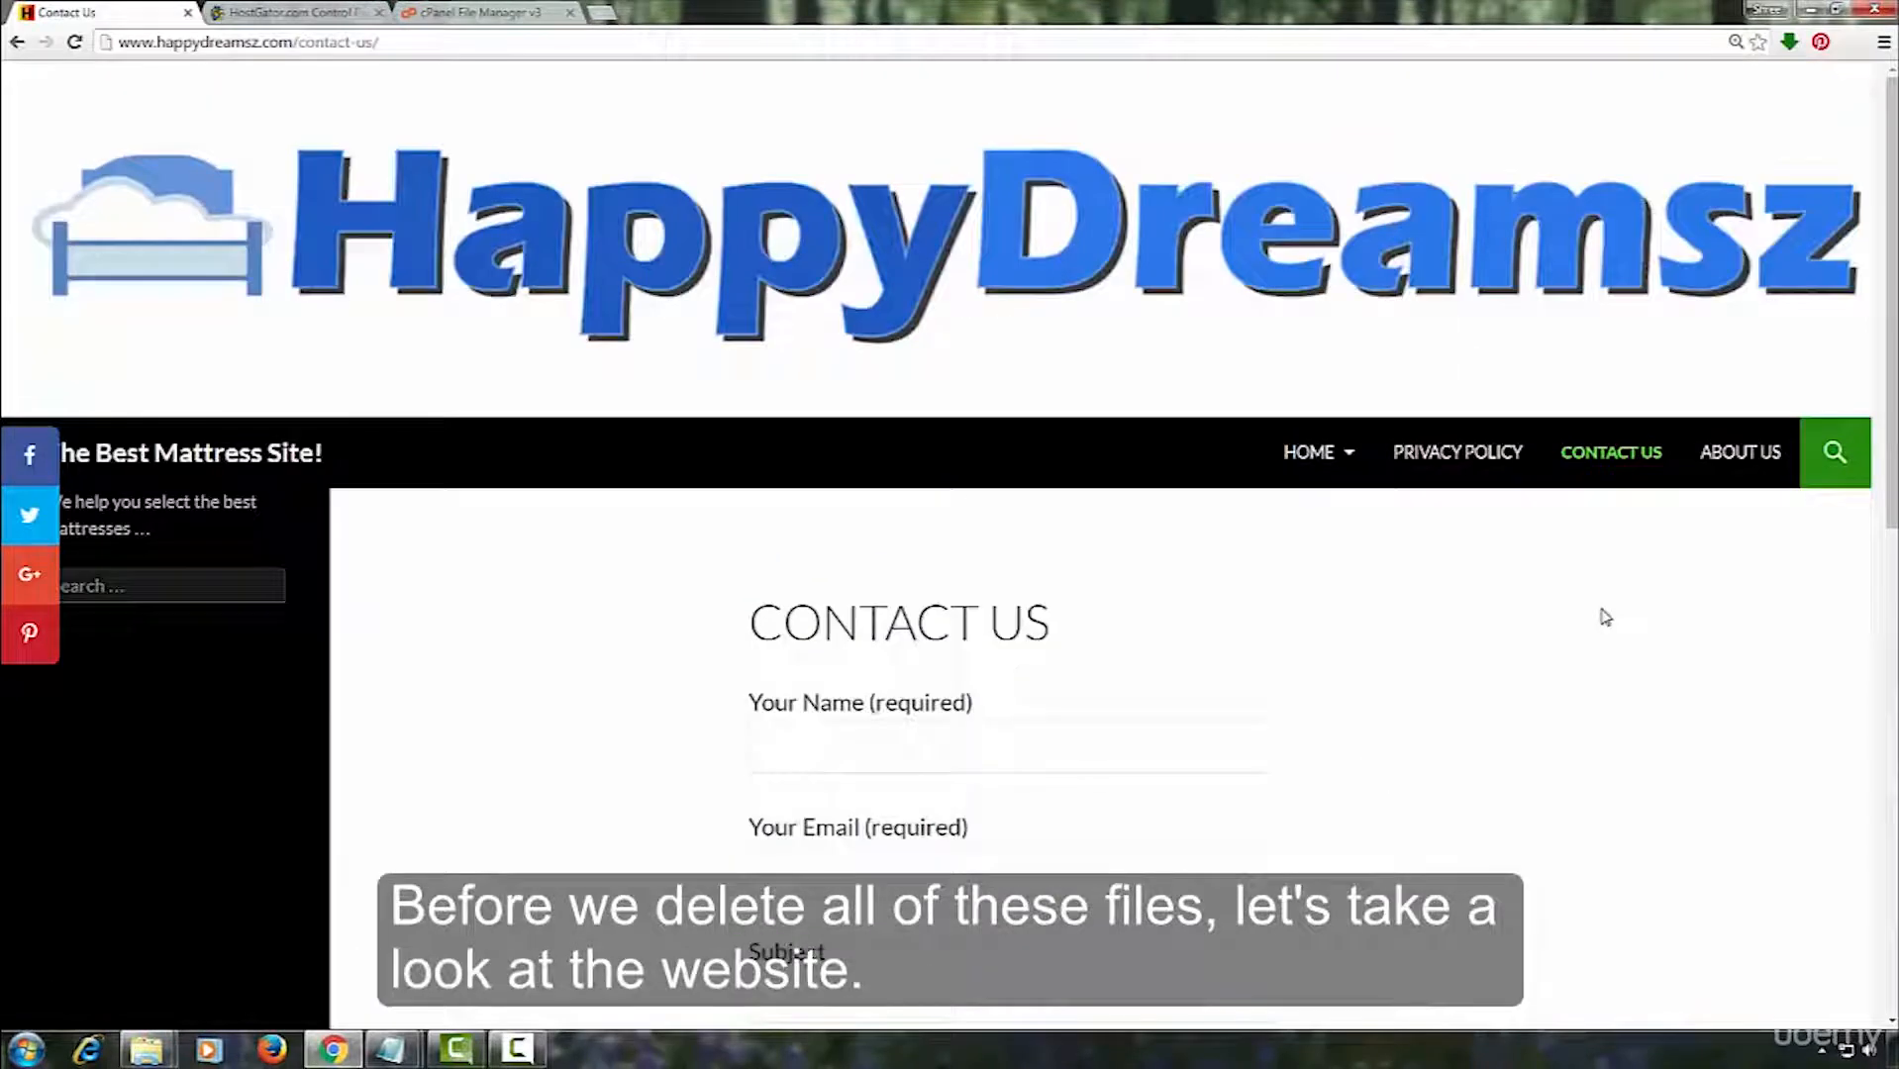
click(1332, 460)
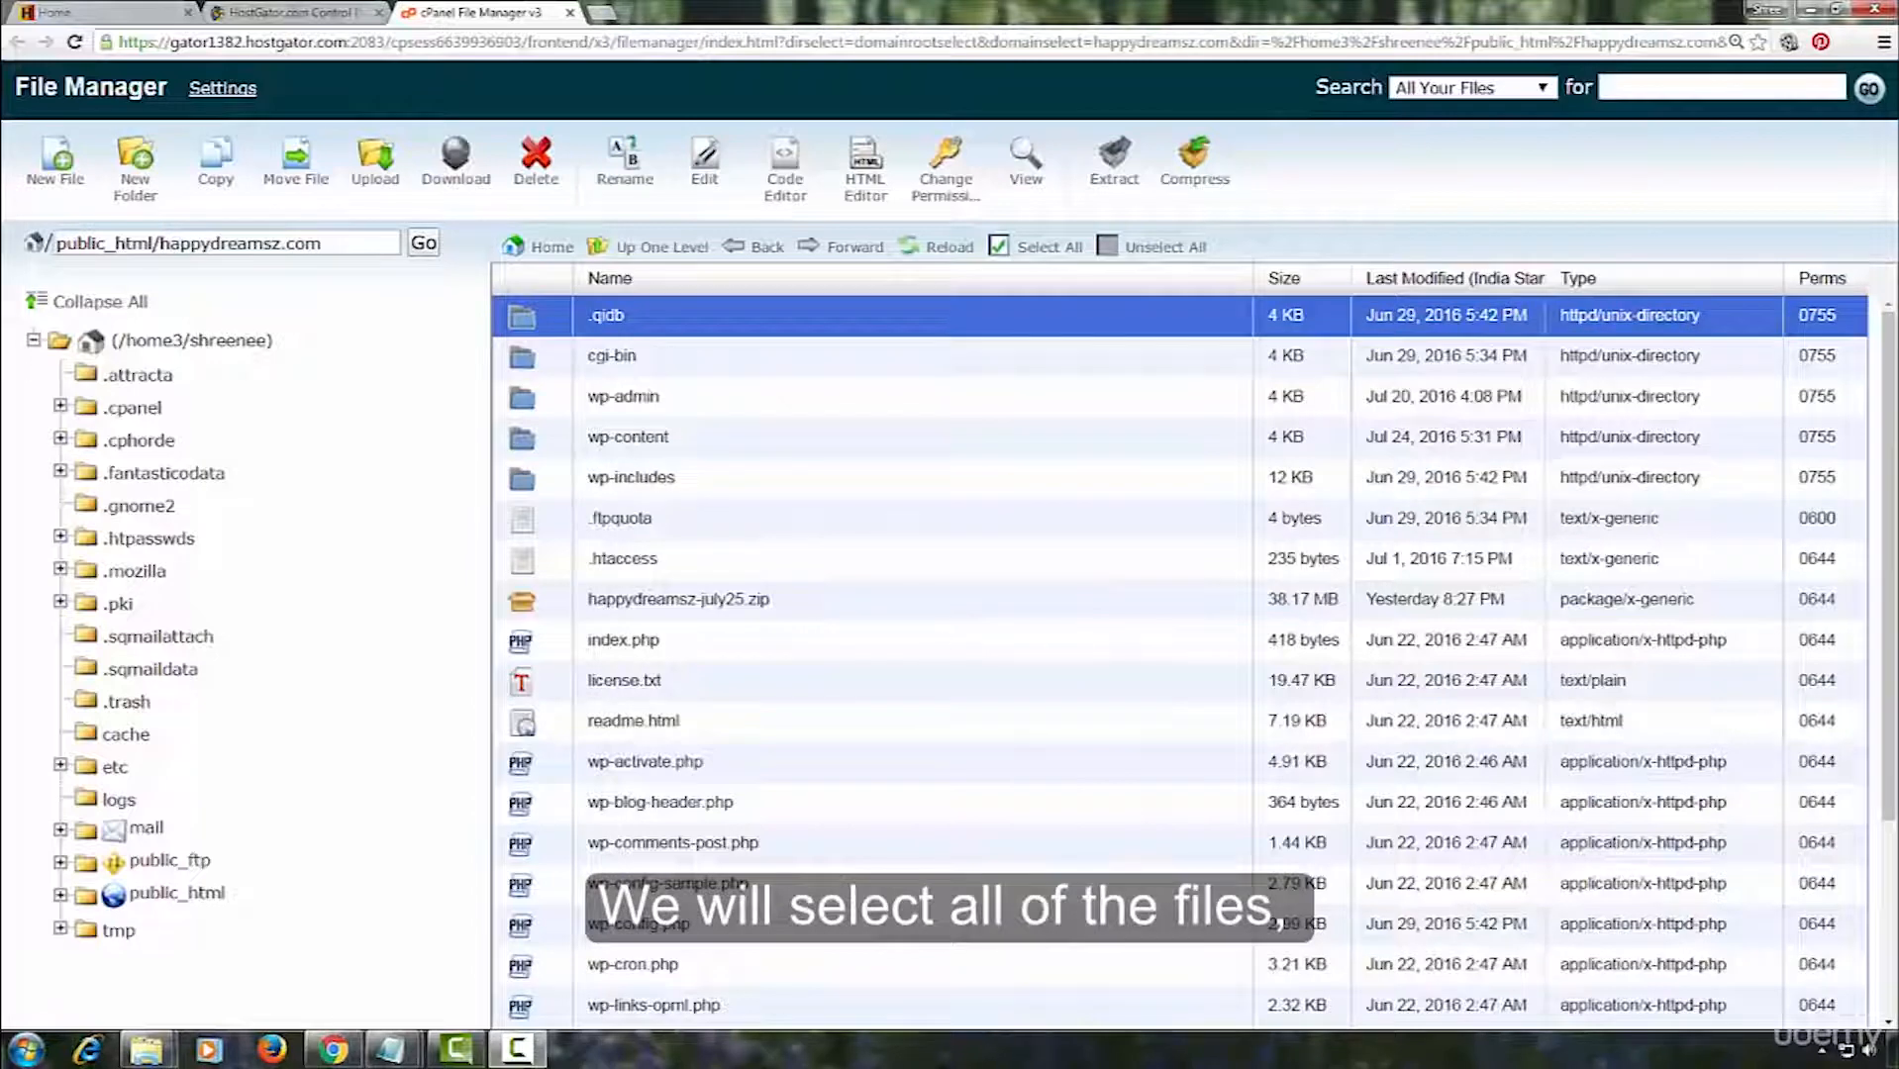
Delete all files and folders, from .qidb through xmlrpc.php, in the happydreamsz.com directory.
click(843, 329)
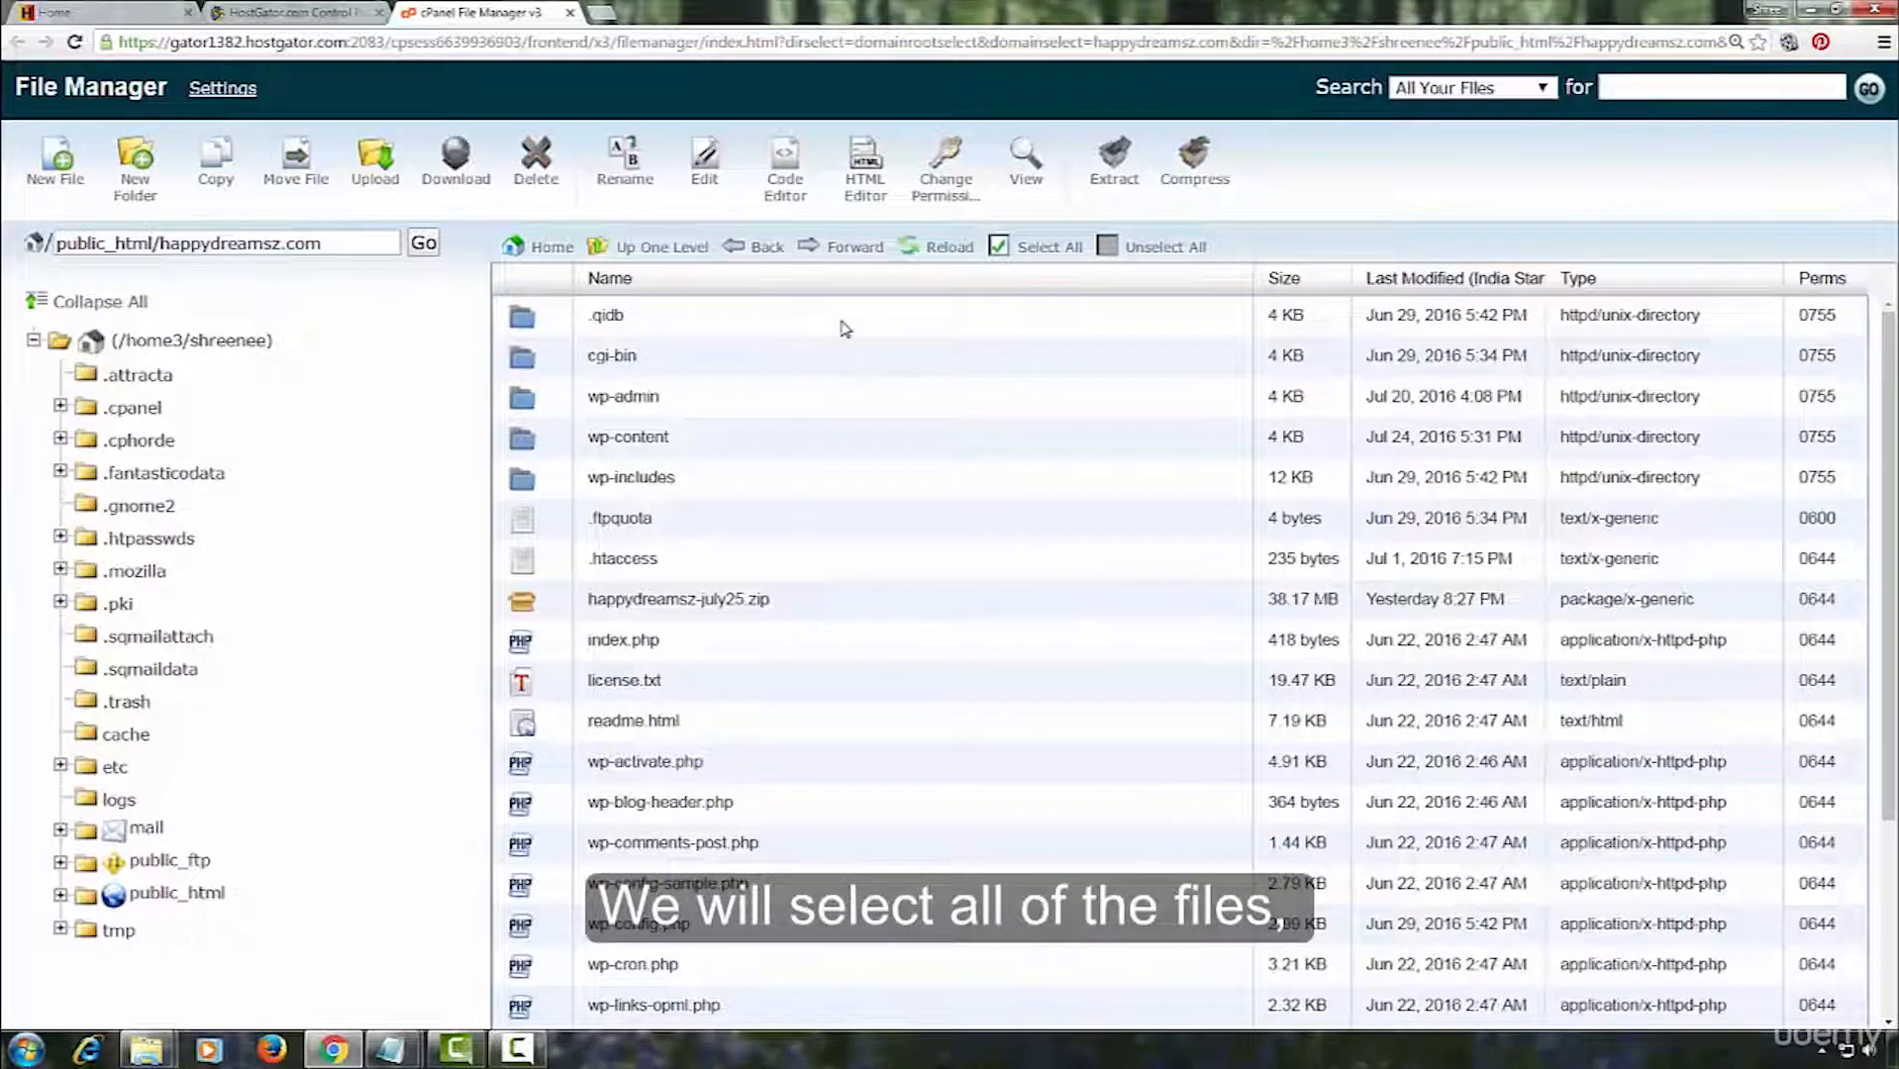
click(843, 329)
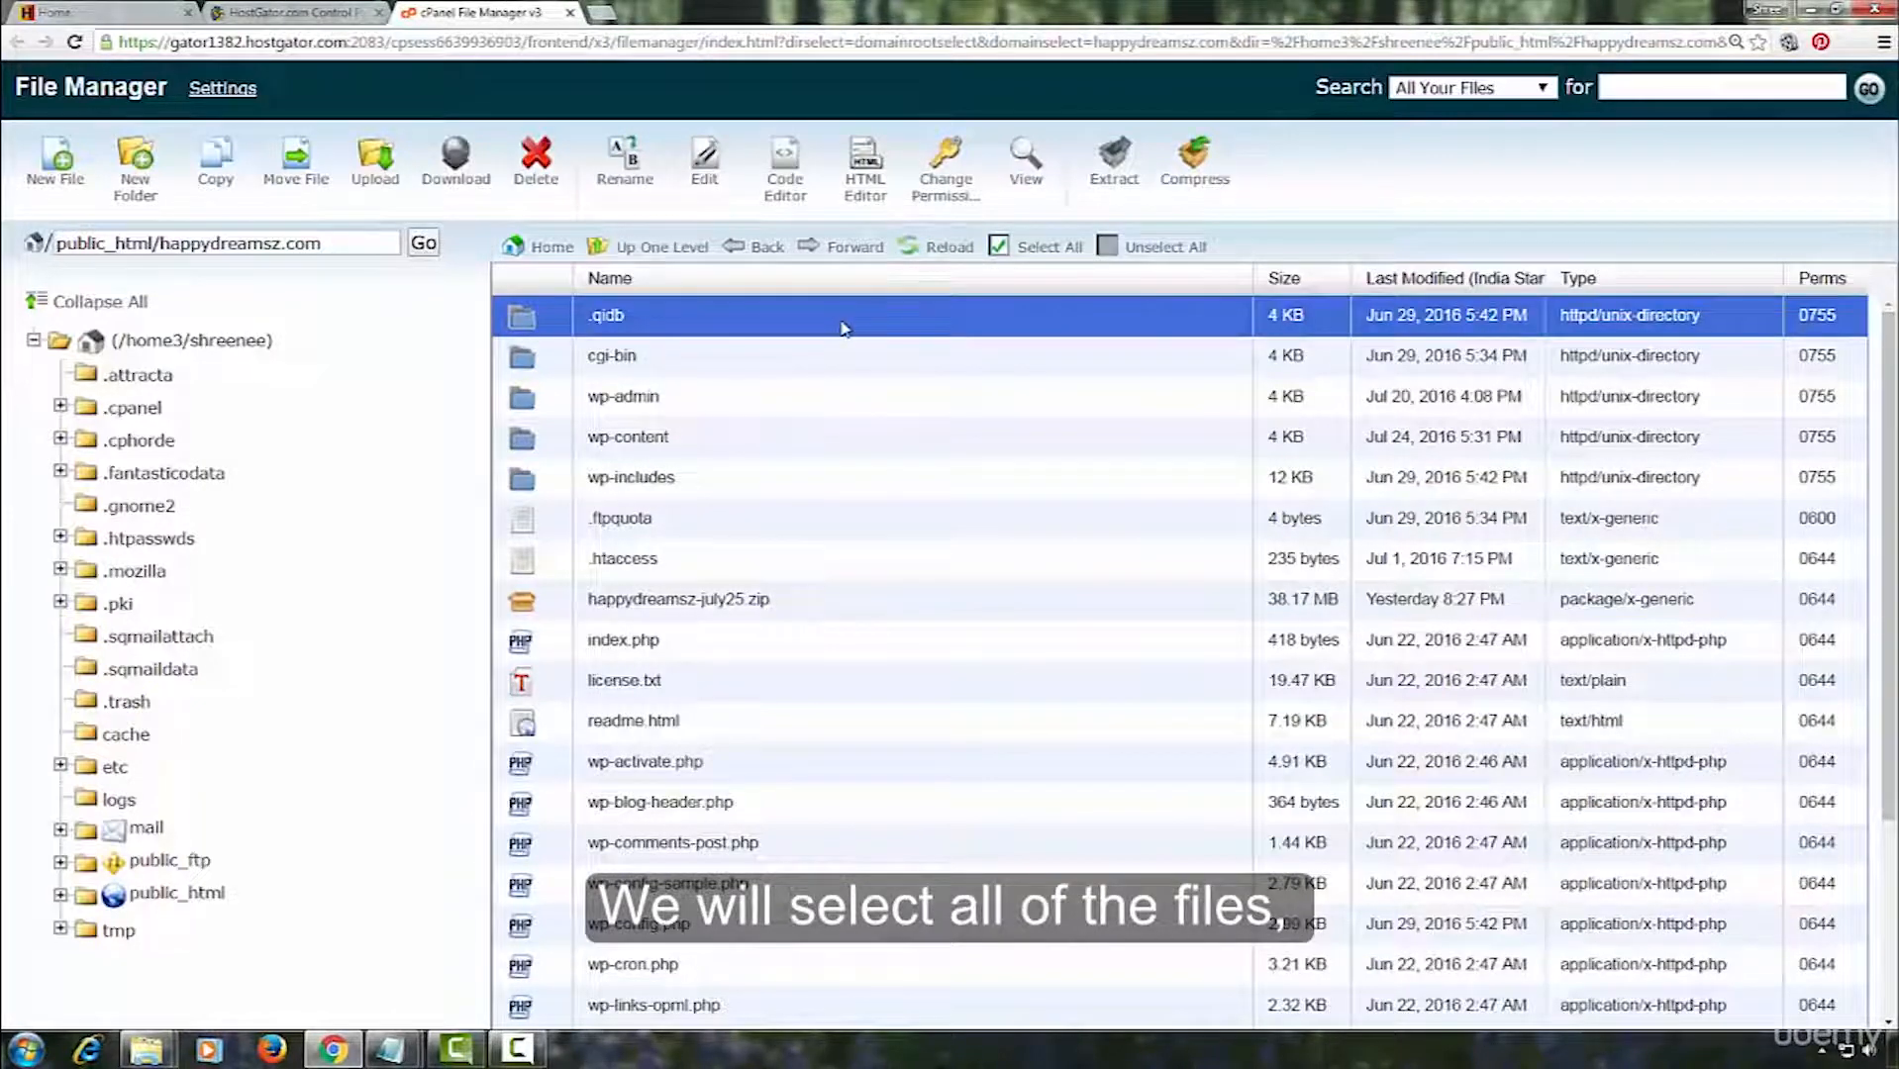
scroll(837, 331, down, 3)
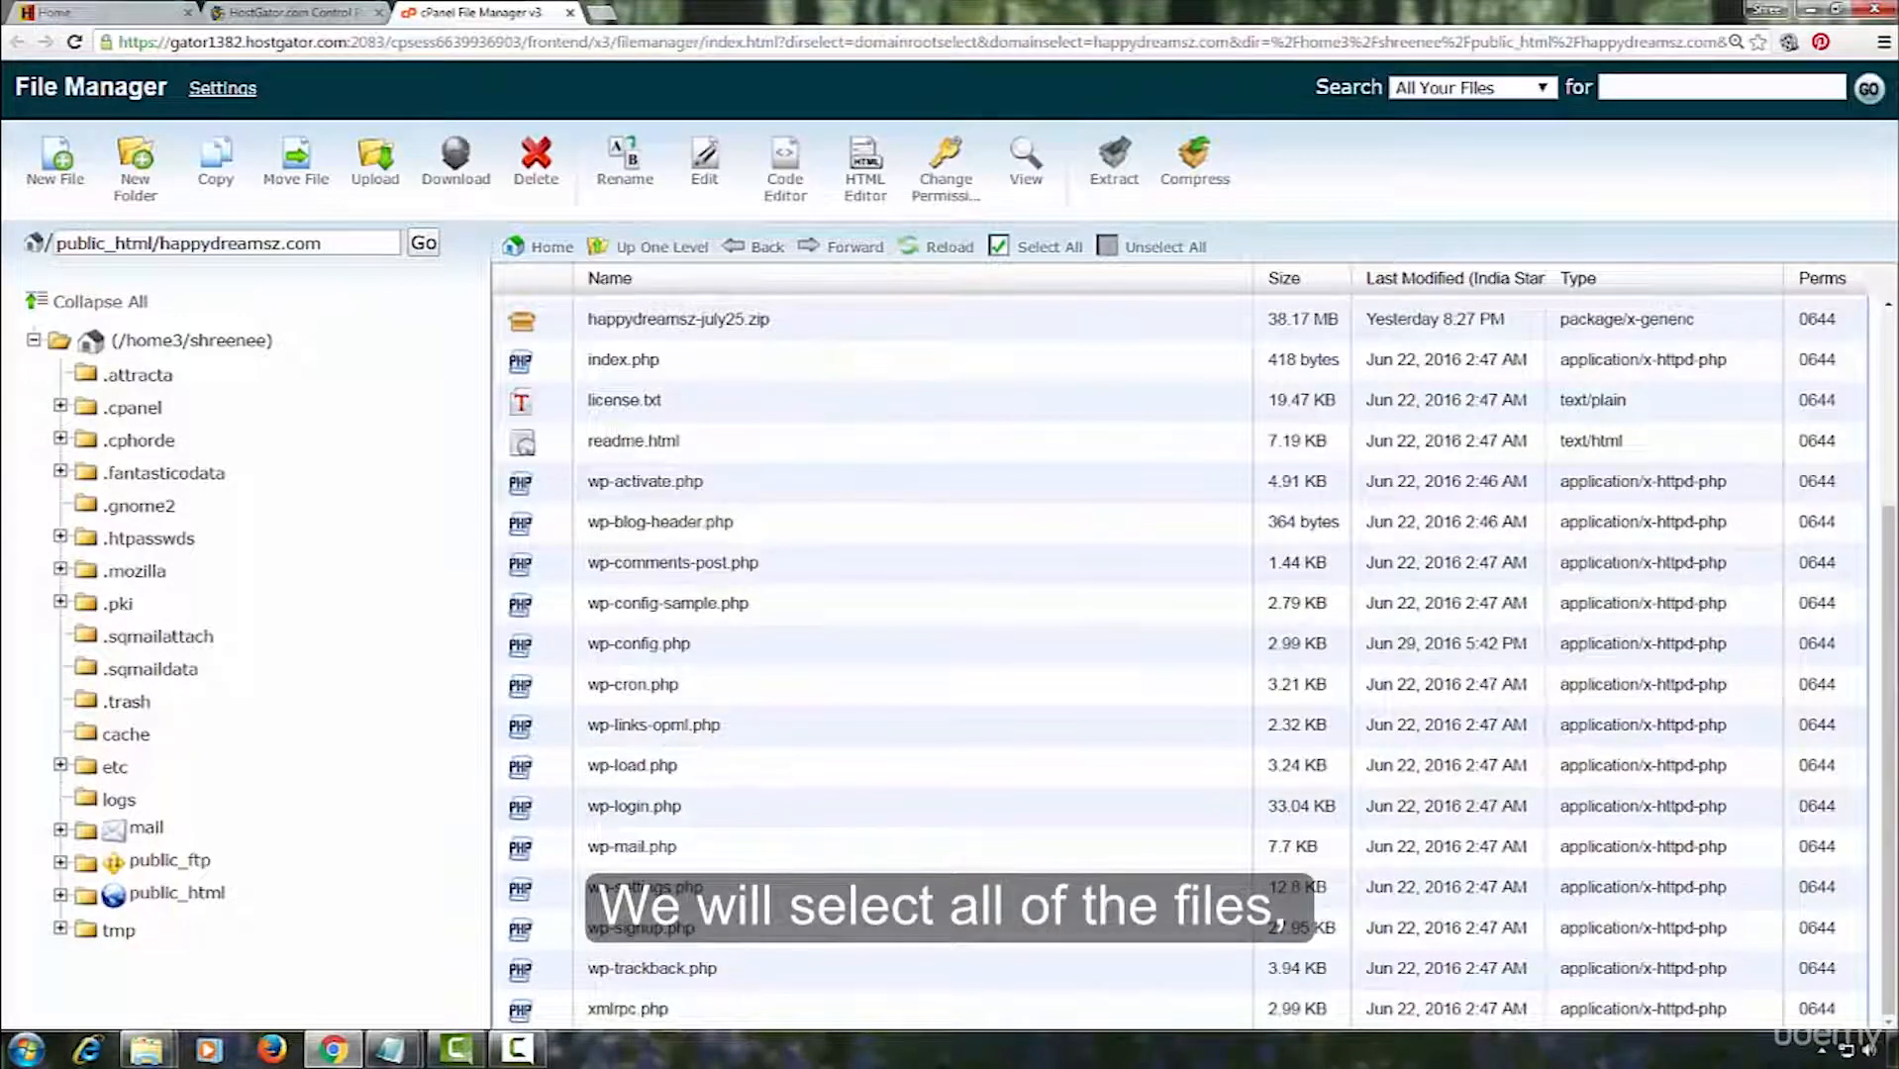
shift+click(607, 1012)
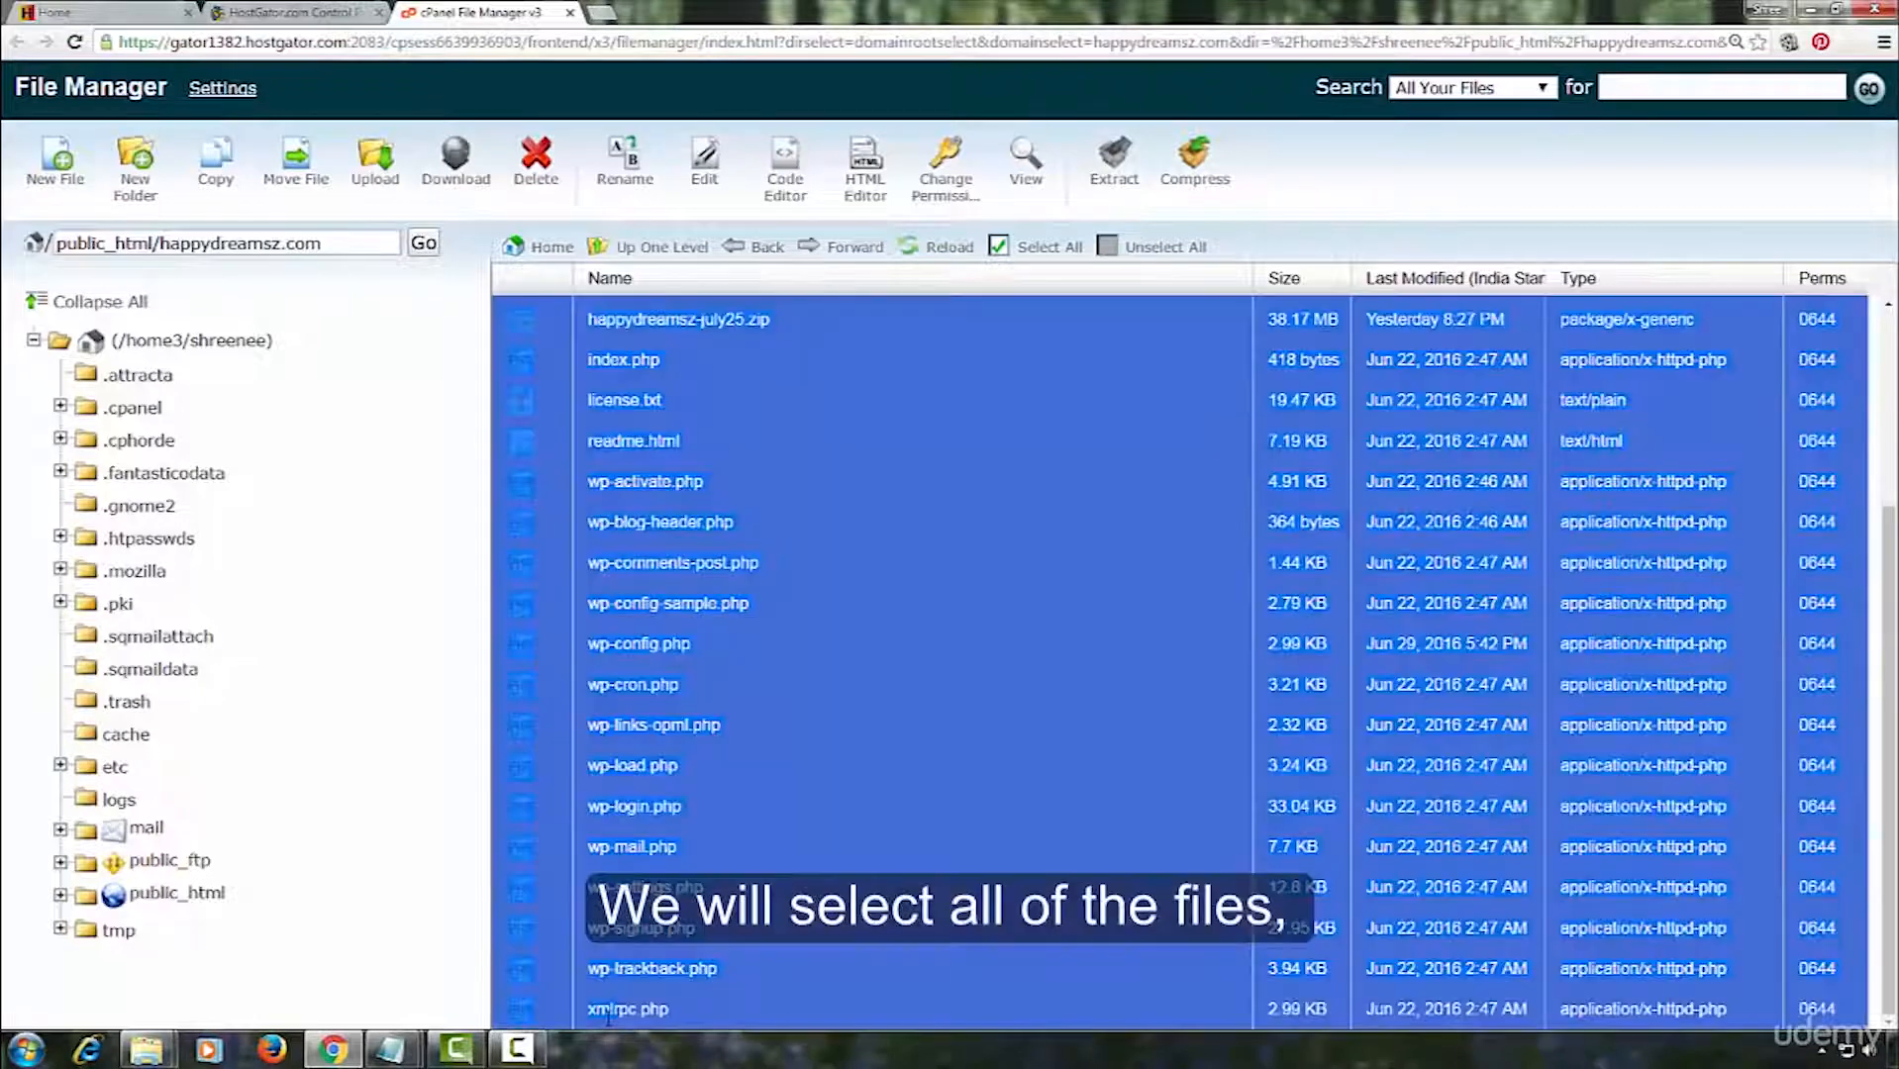
click(536, 158)
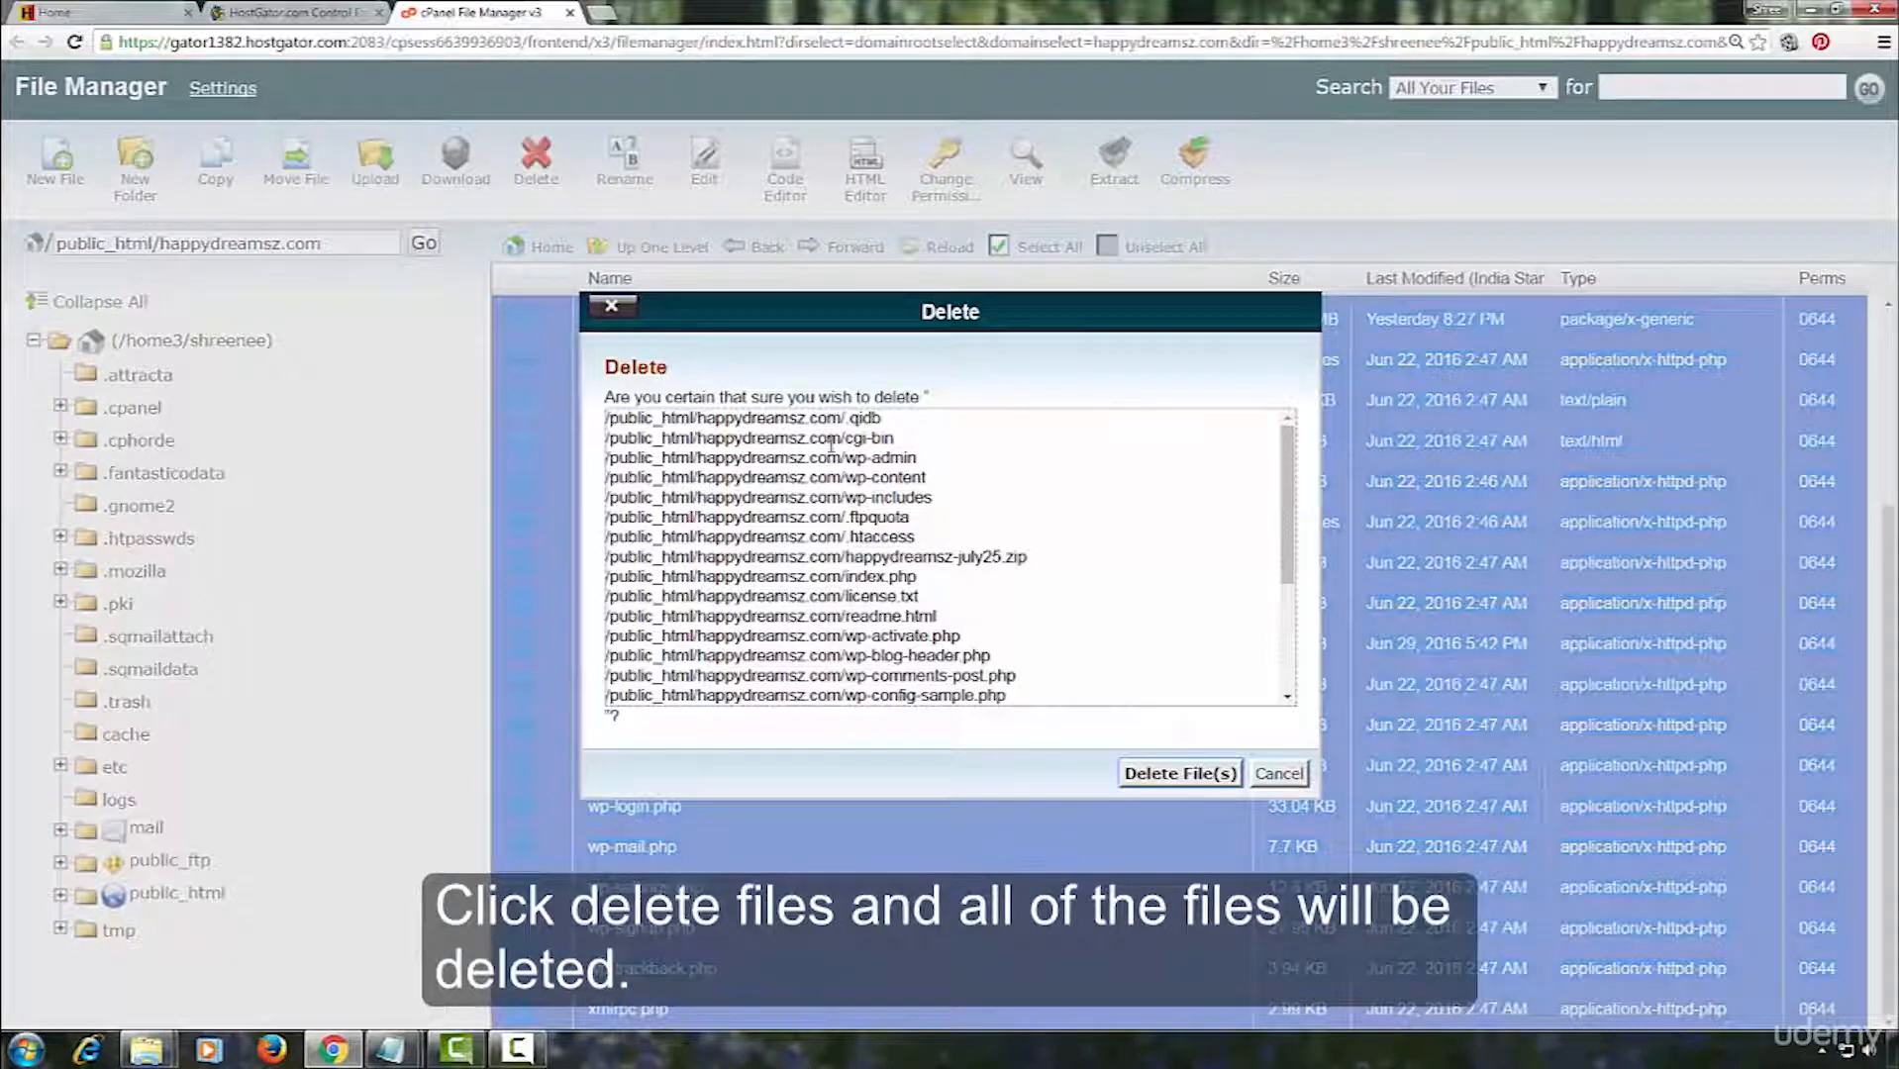
click(1187, 777)
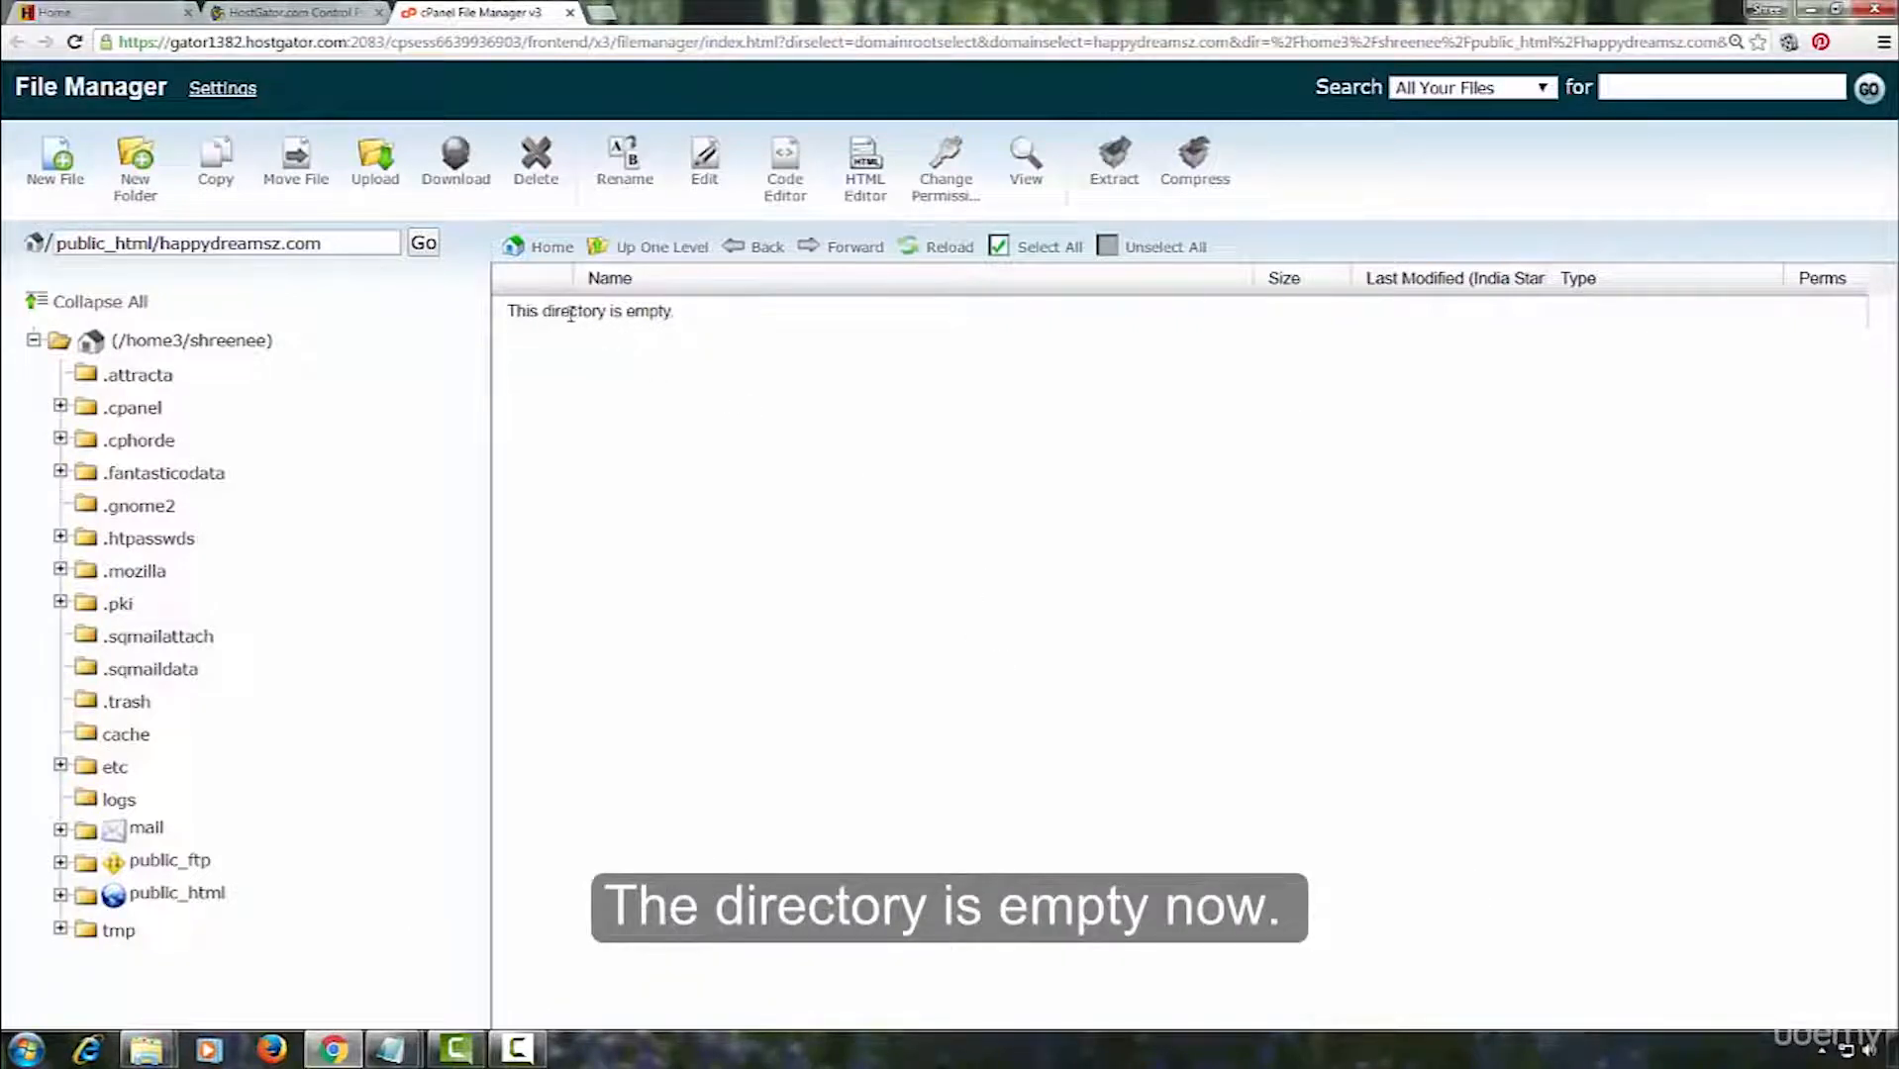
Check the happydreamsz.com directory listing, and reload the website's home page to check the effect of the deletion.
drag(572, 313, 631, 313)
click(733, 451)
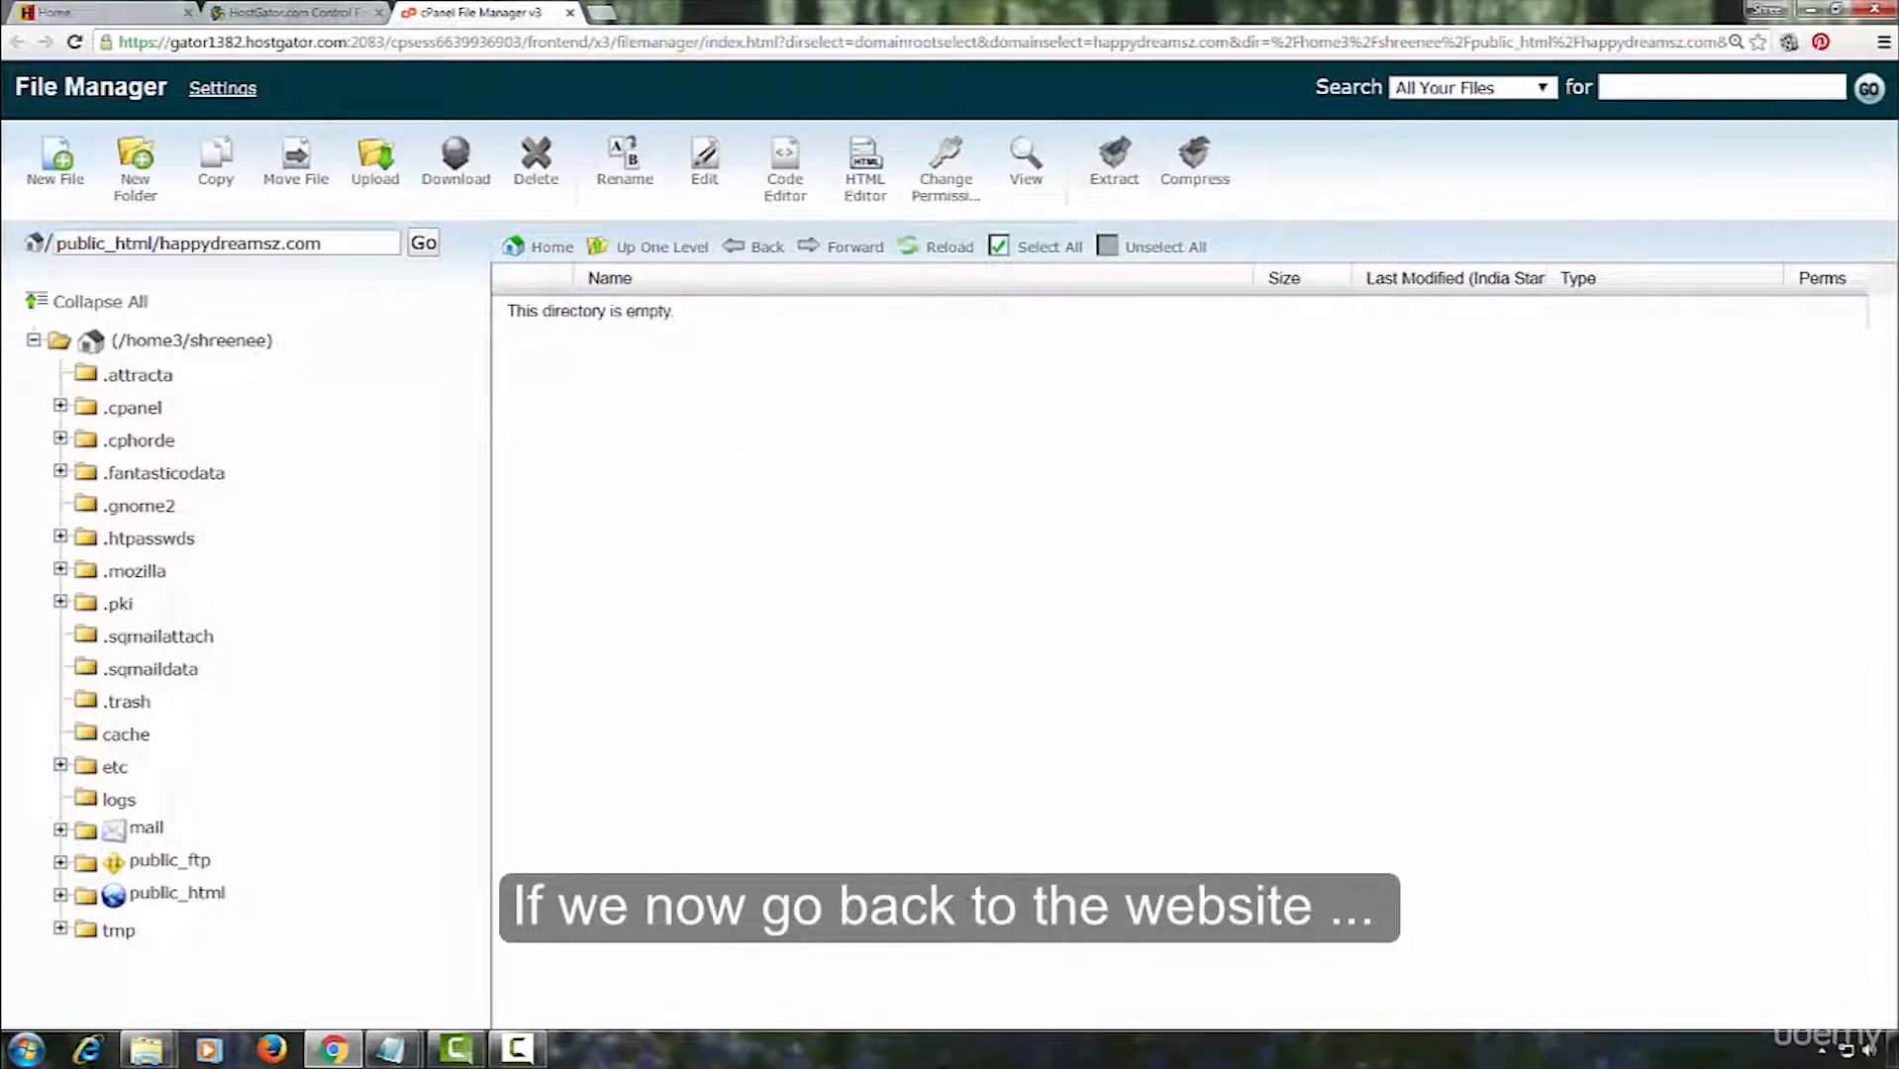
click(51, 12)
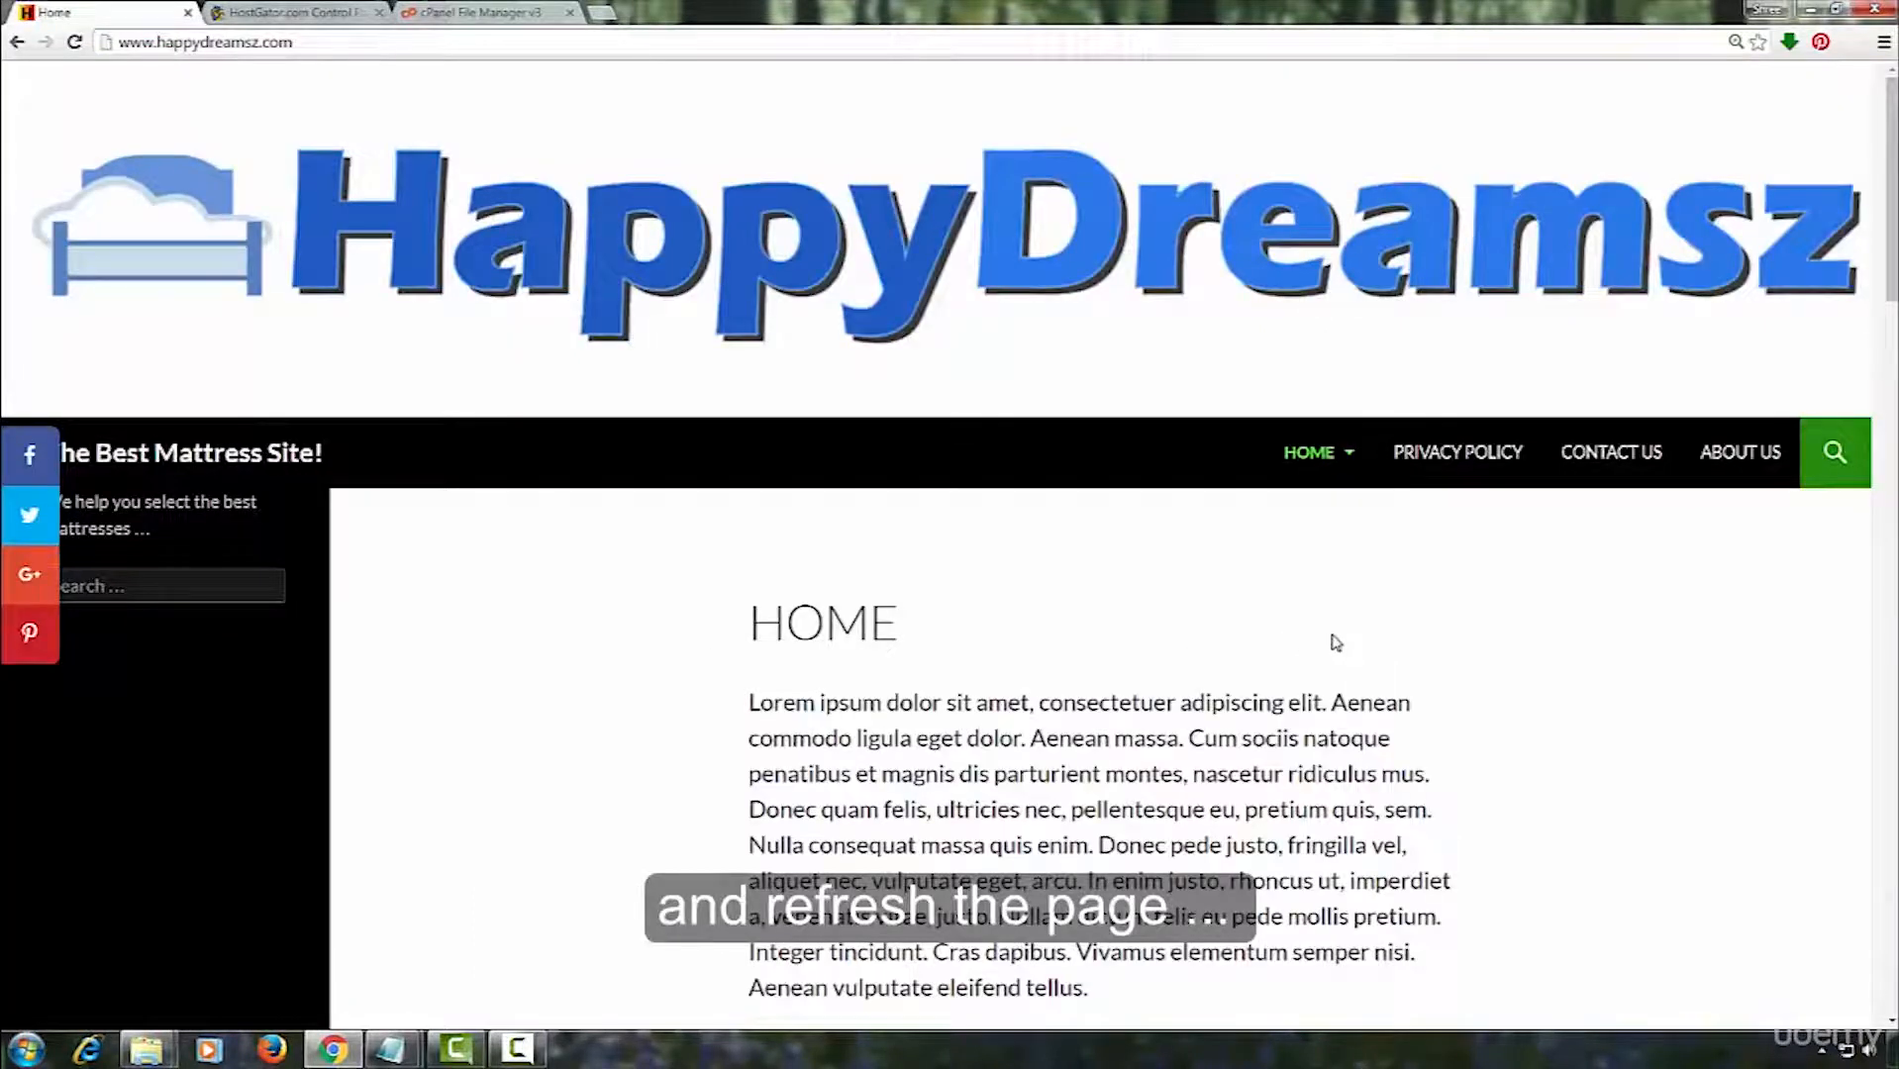
key(F5)
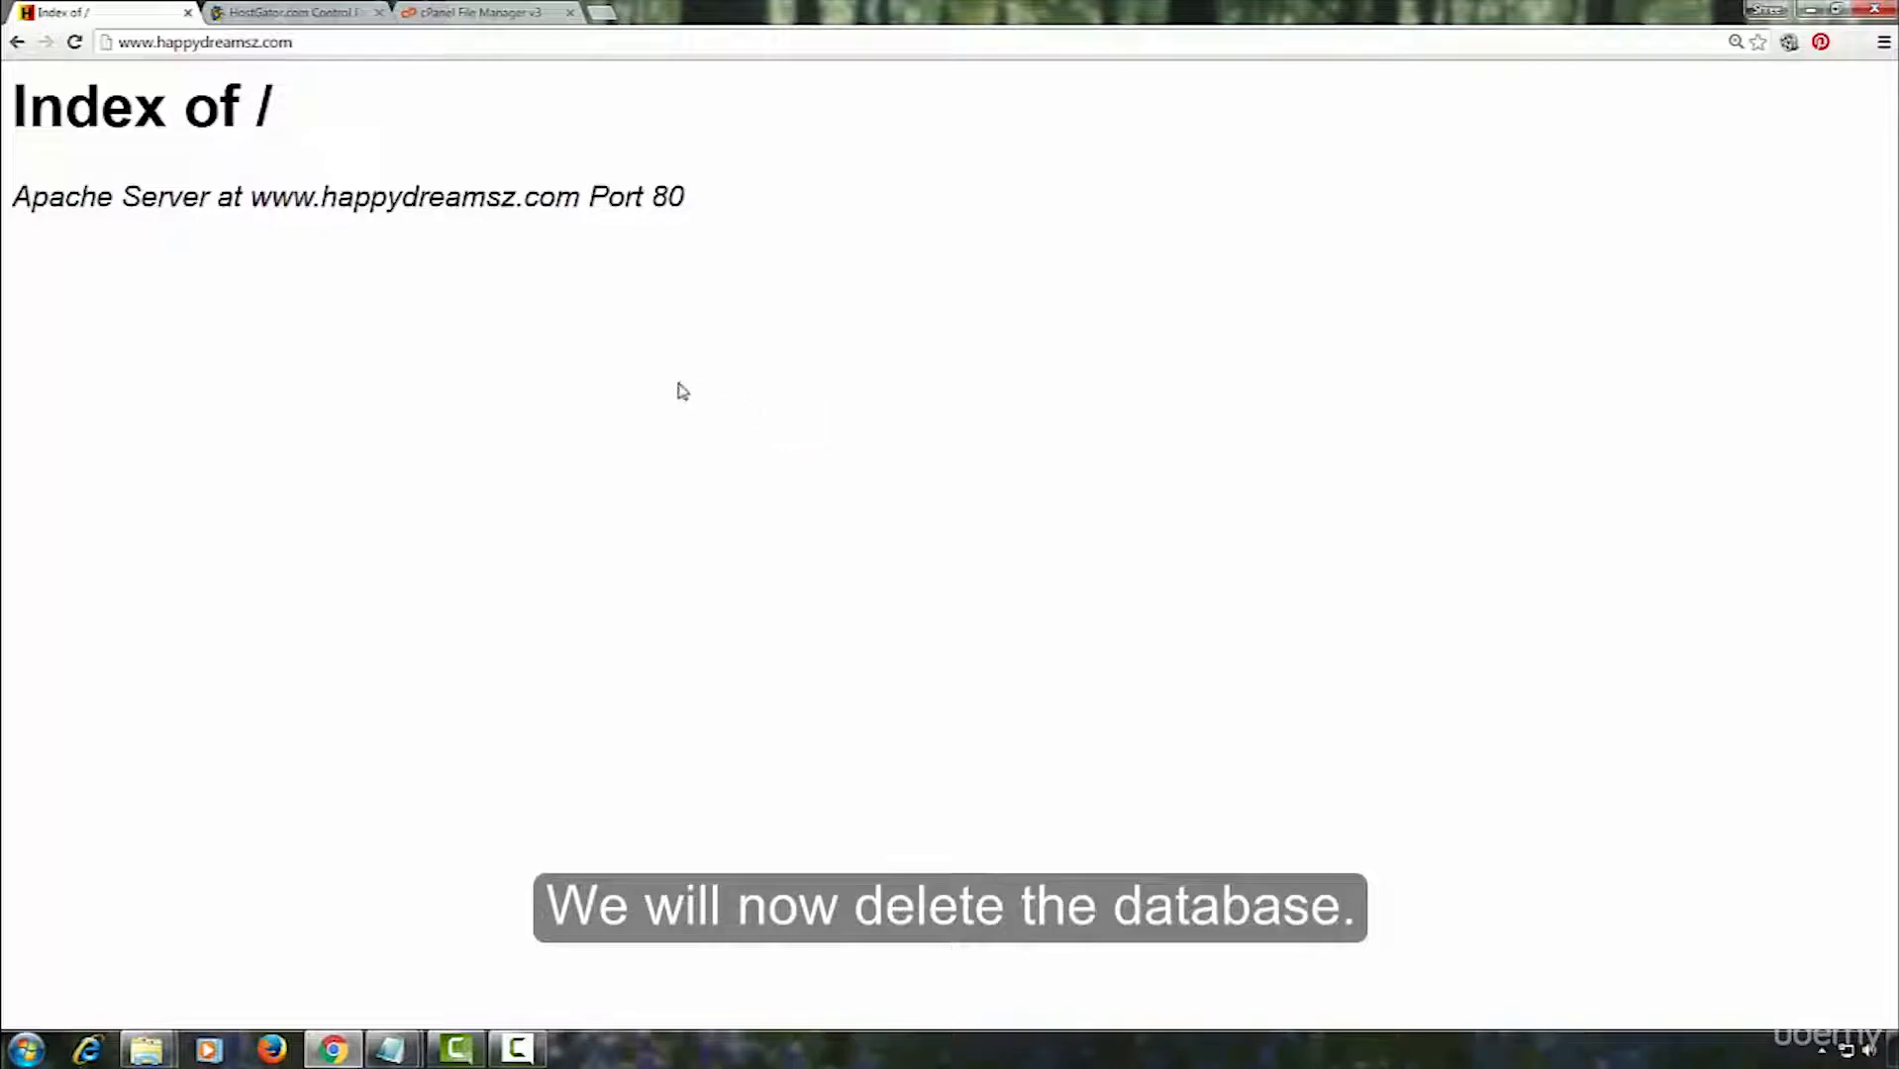
Return to the HostGator control panel and open phpMyAdmin from its Databases section.
click(488, 18)
click(265, 12)
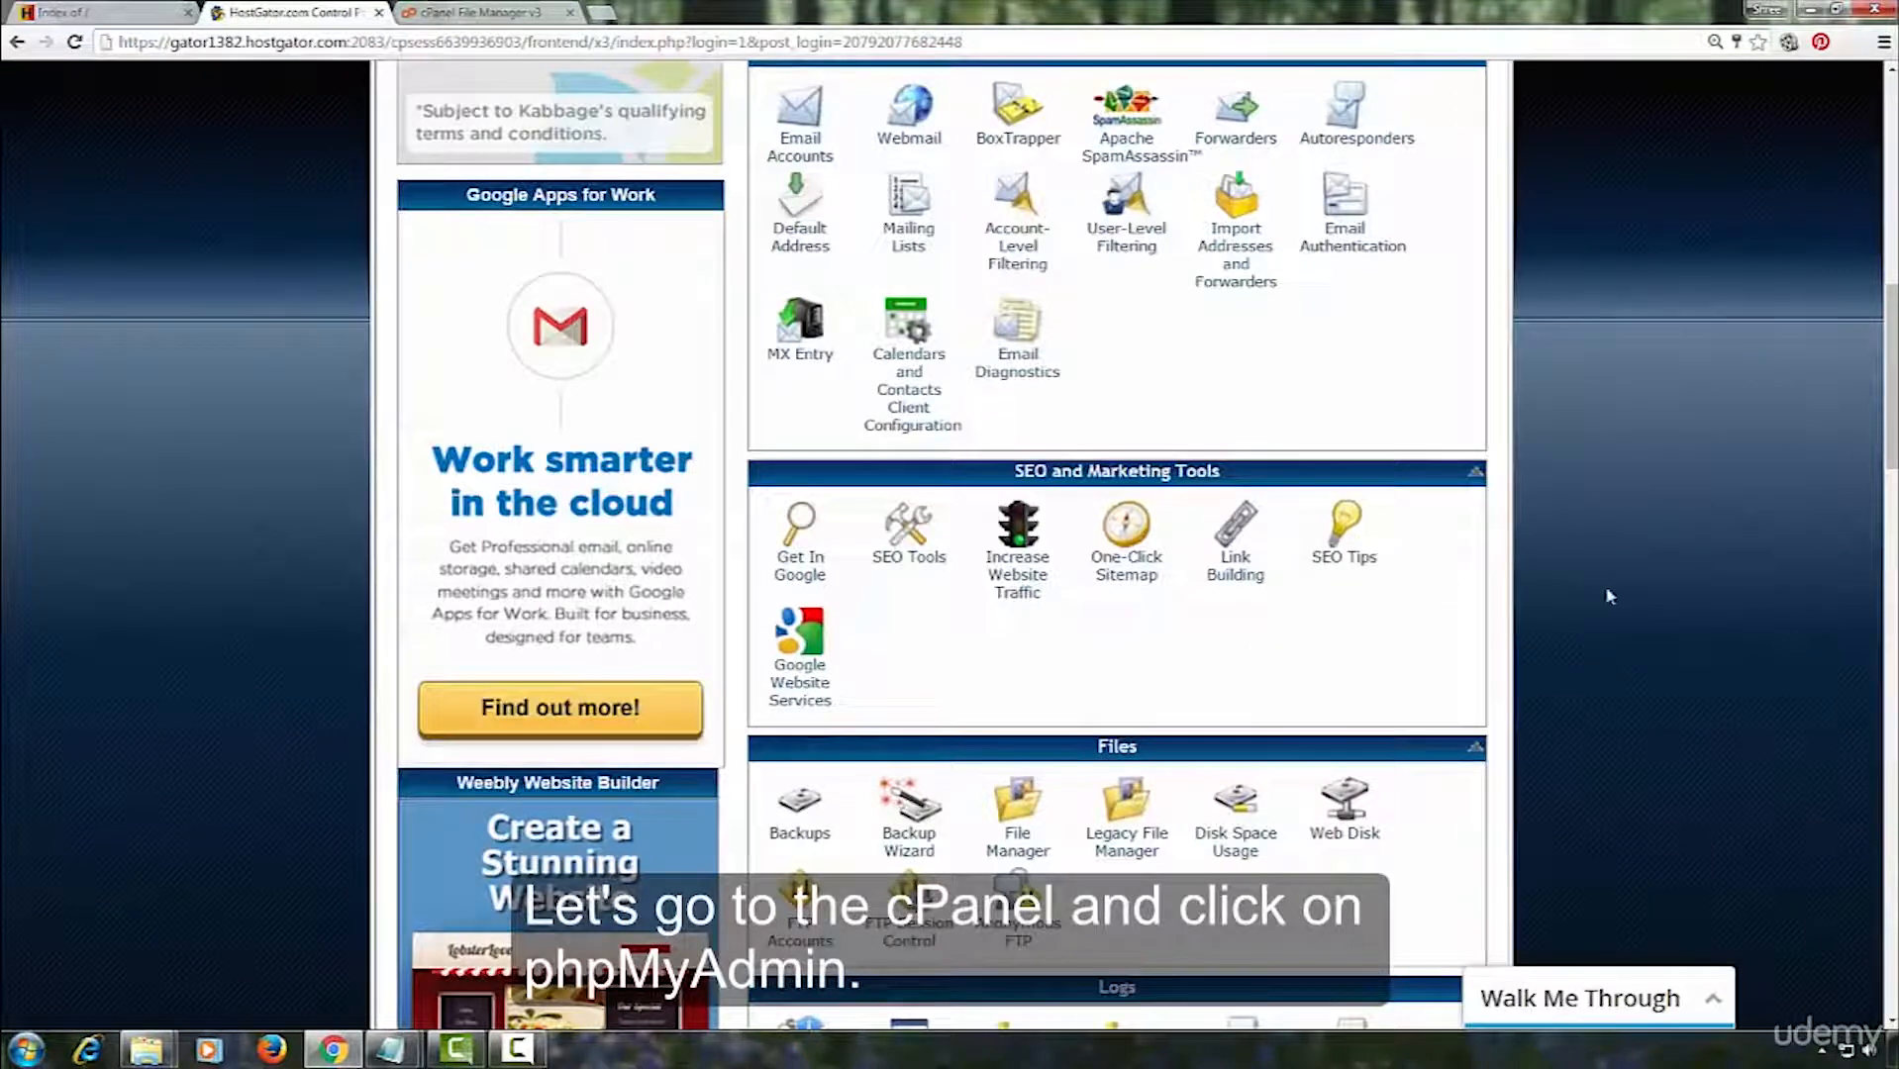
scroll(1607, 595, down, 7)
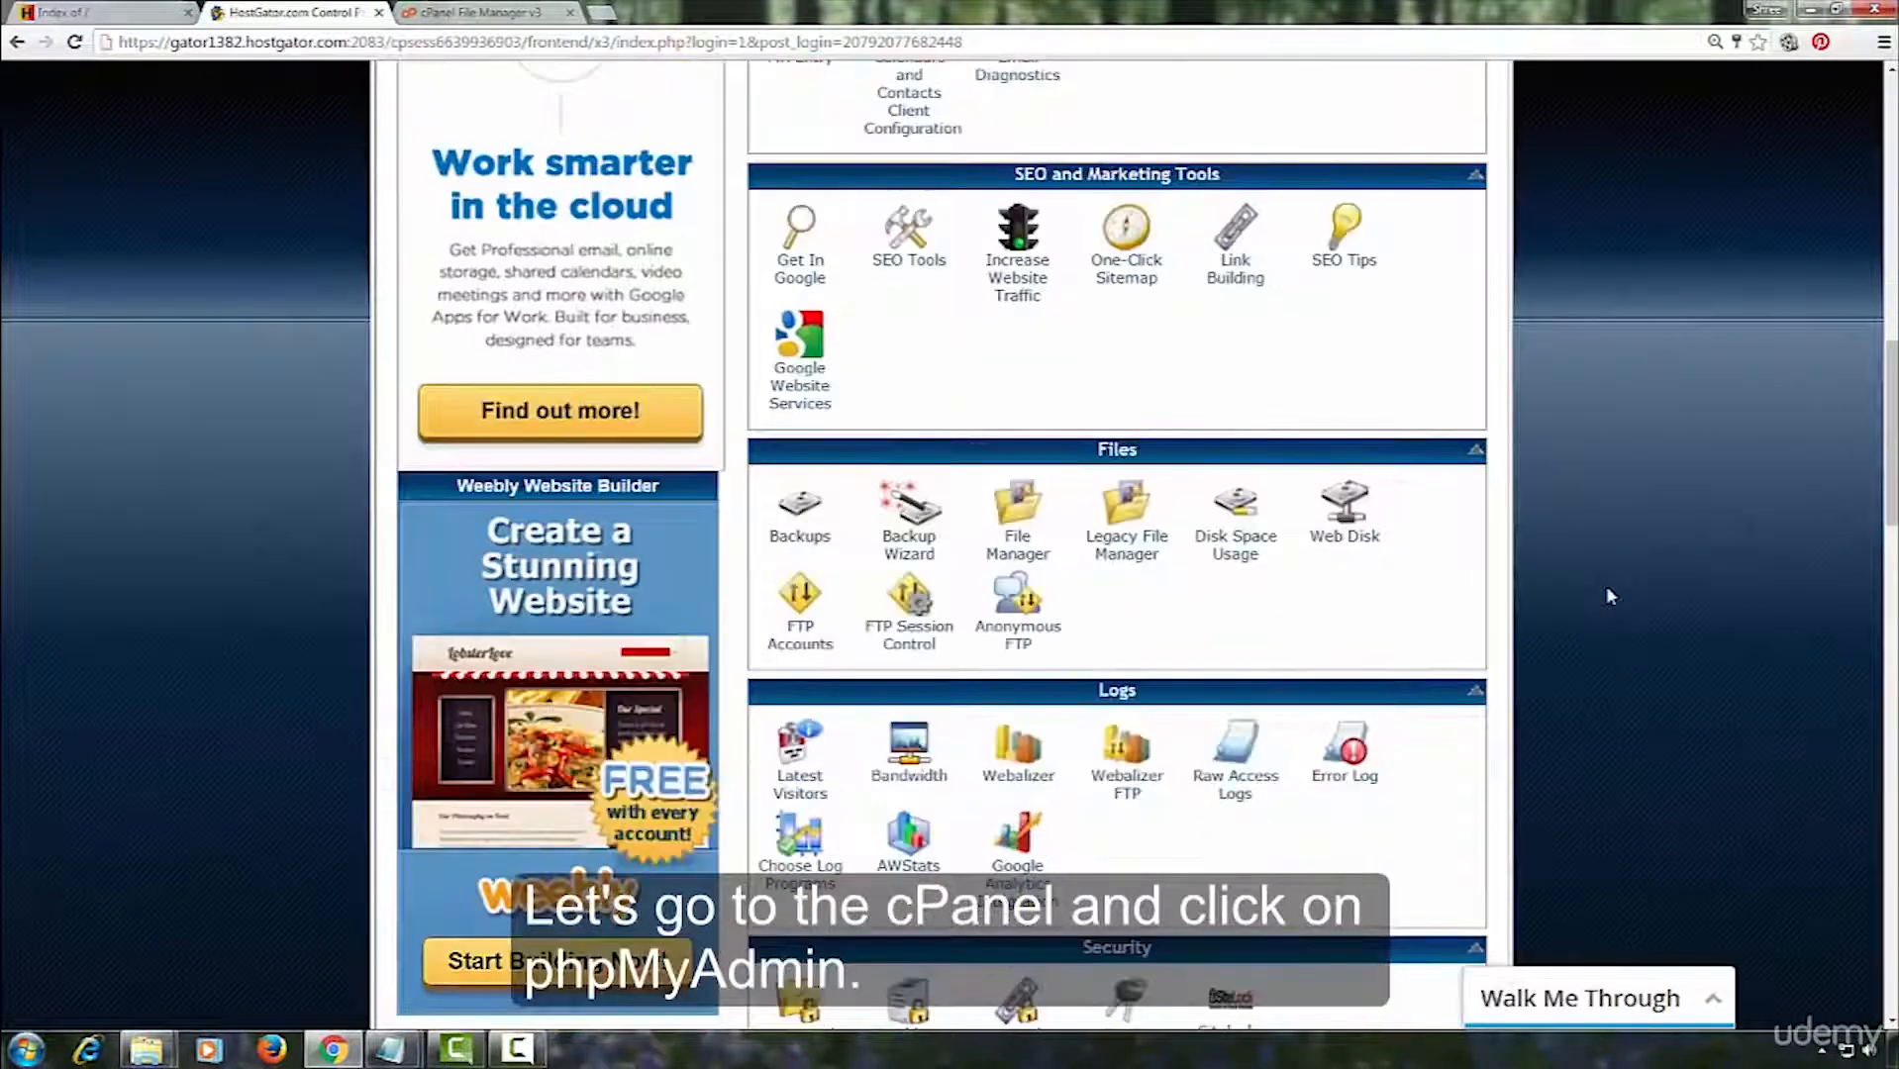
scroll(1604, 584, down, 1)
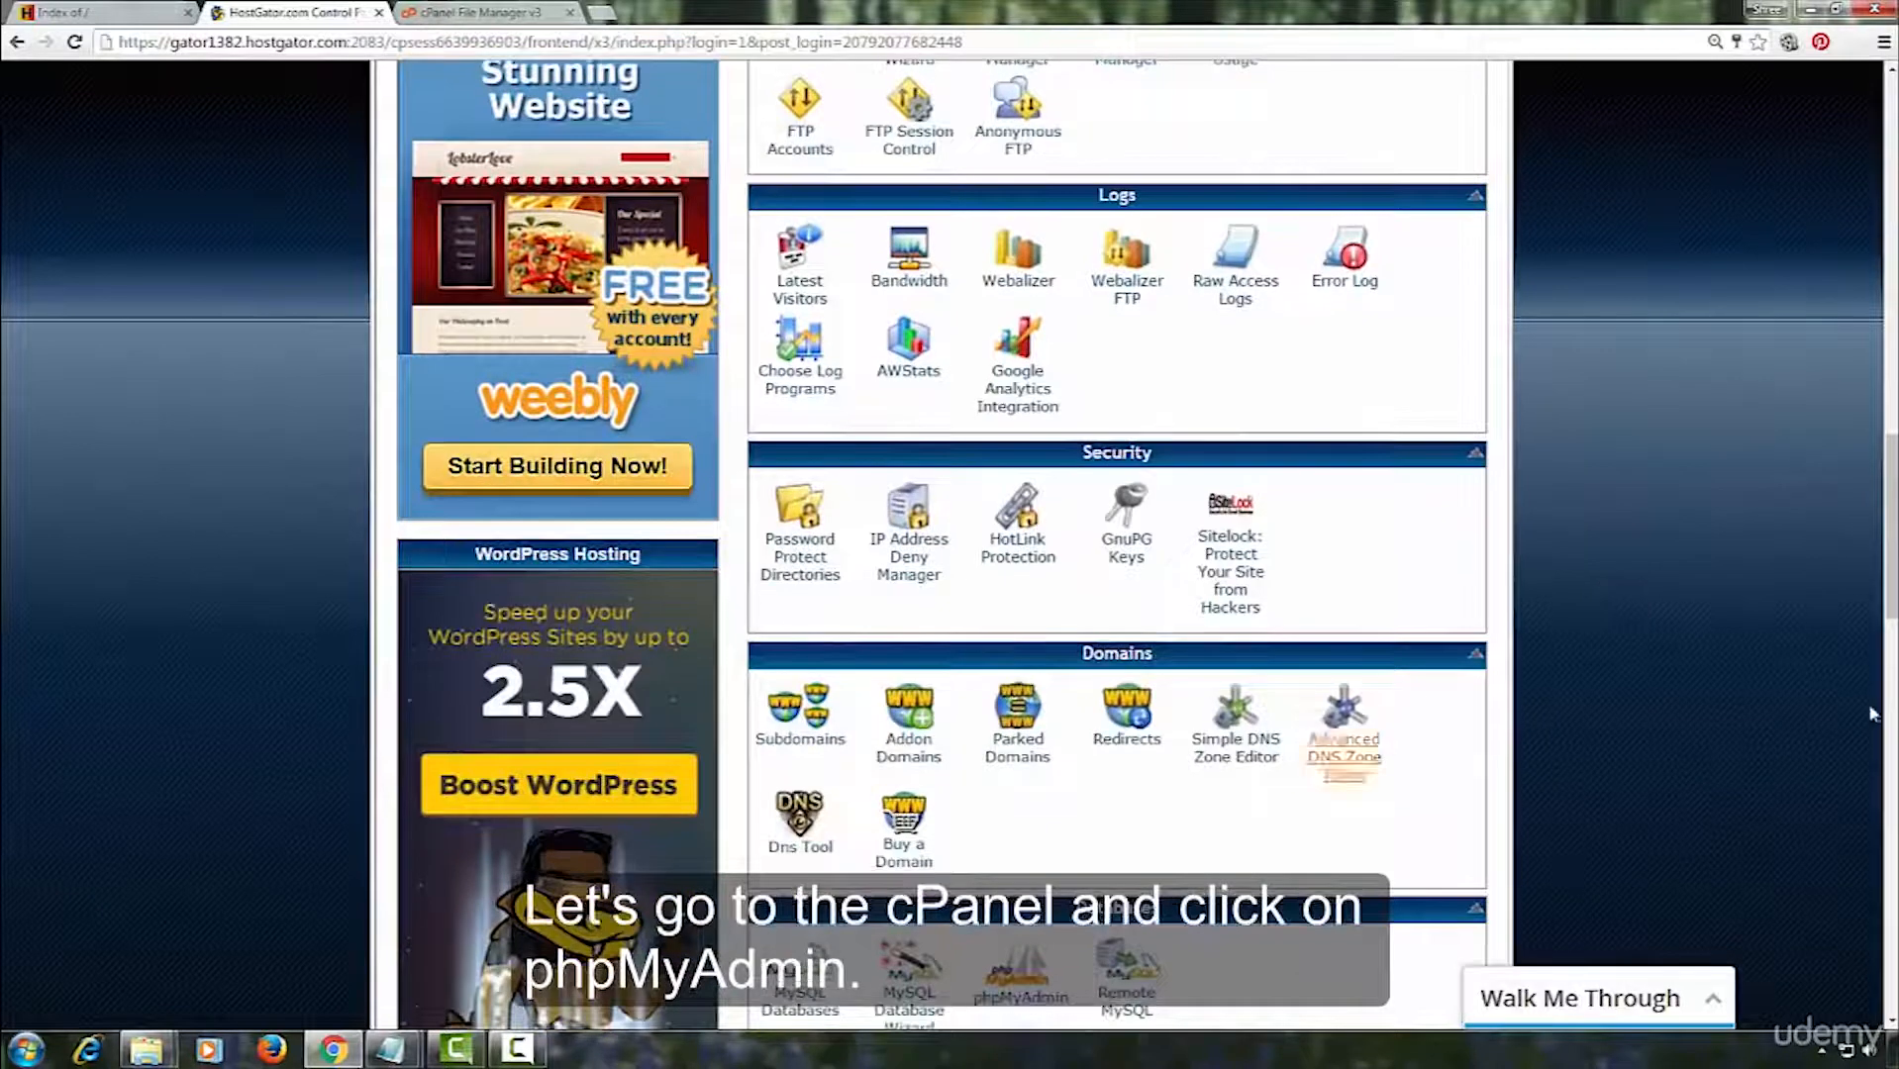
scroll(1888, 598, down, 1)
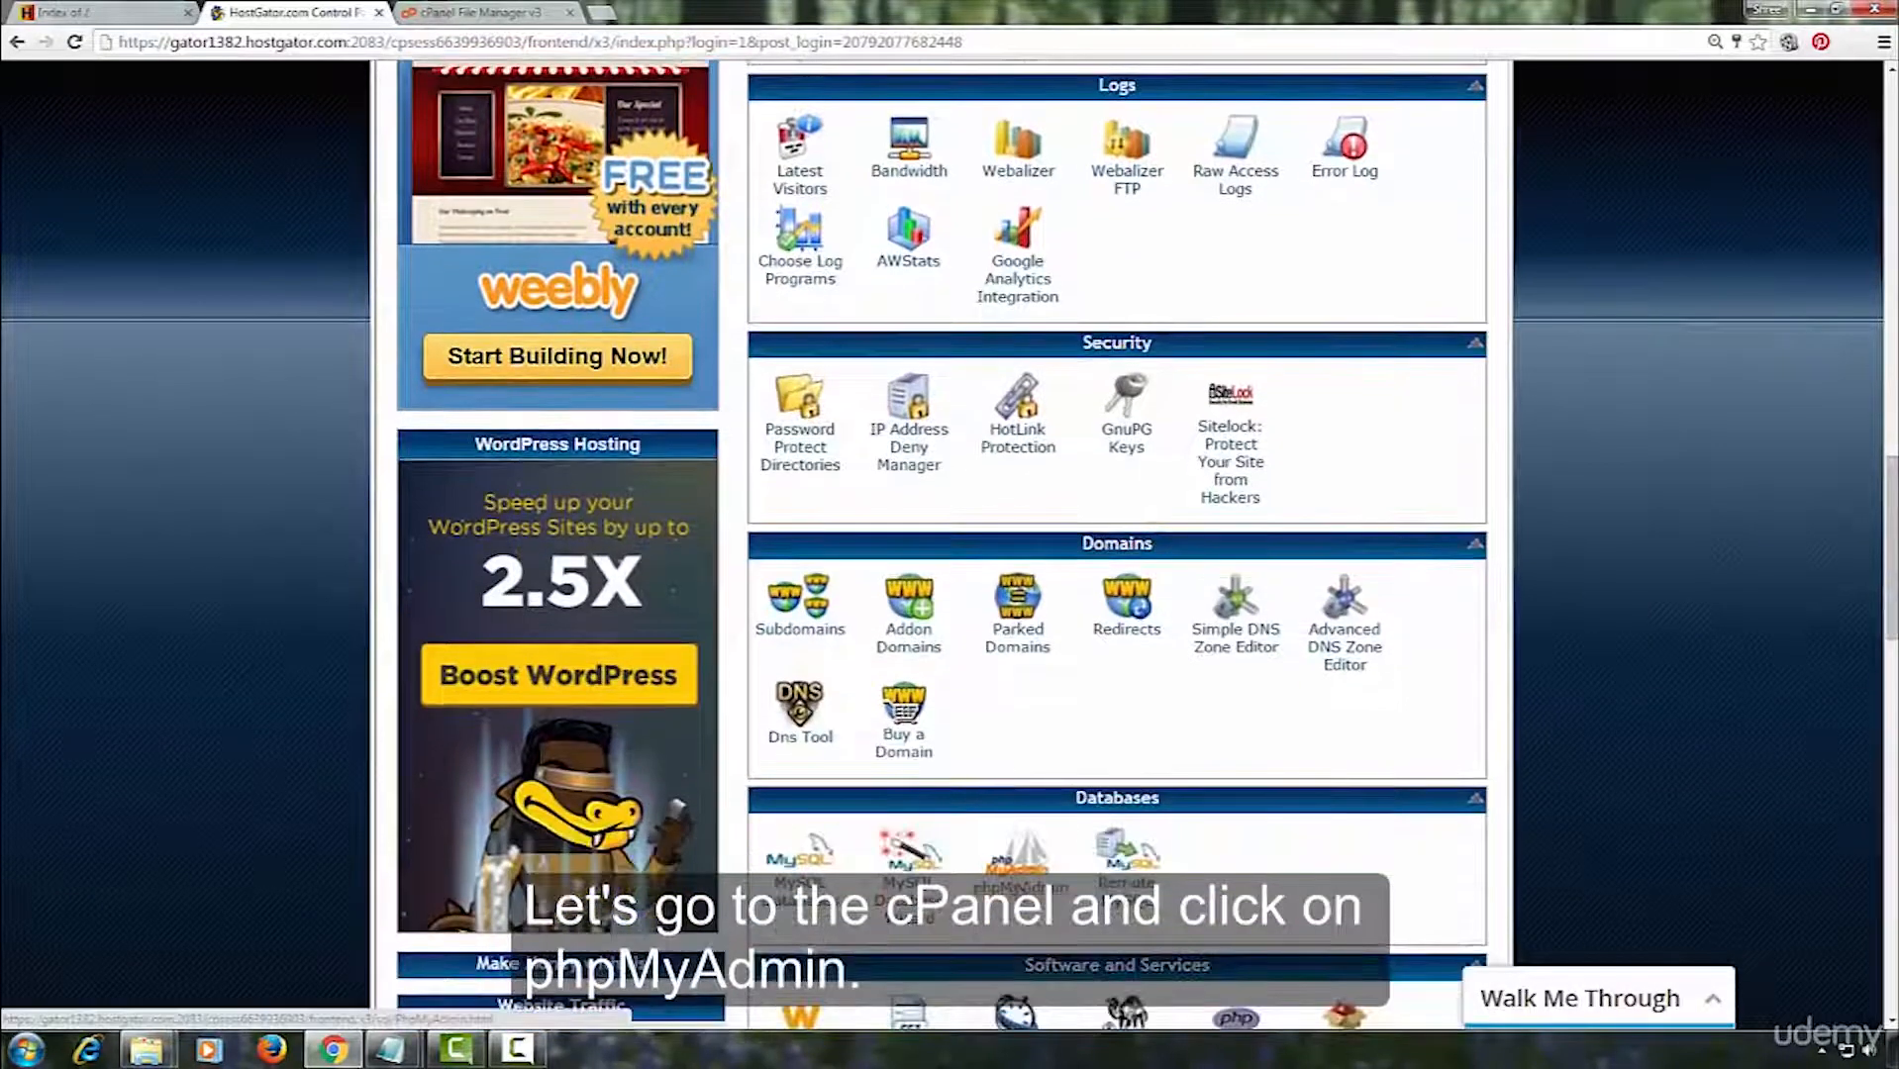
click(1009, 877)
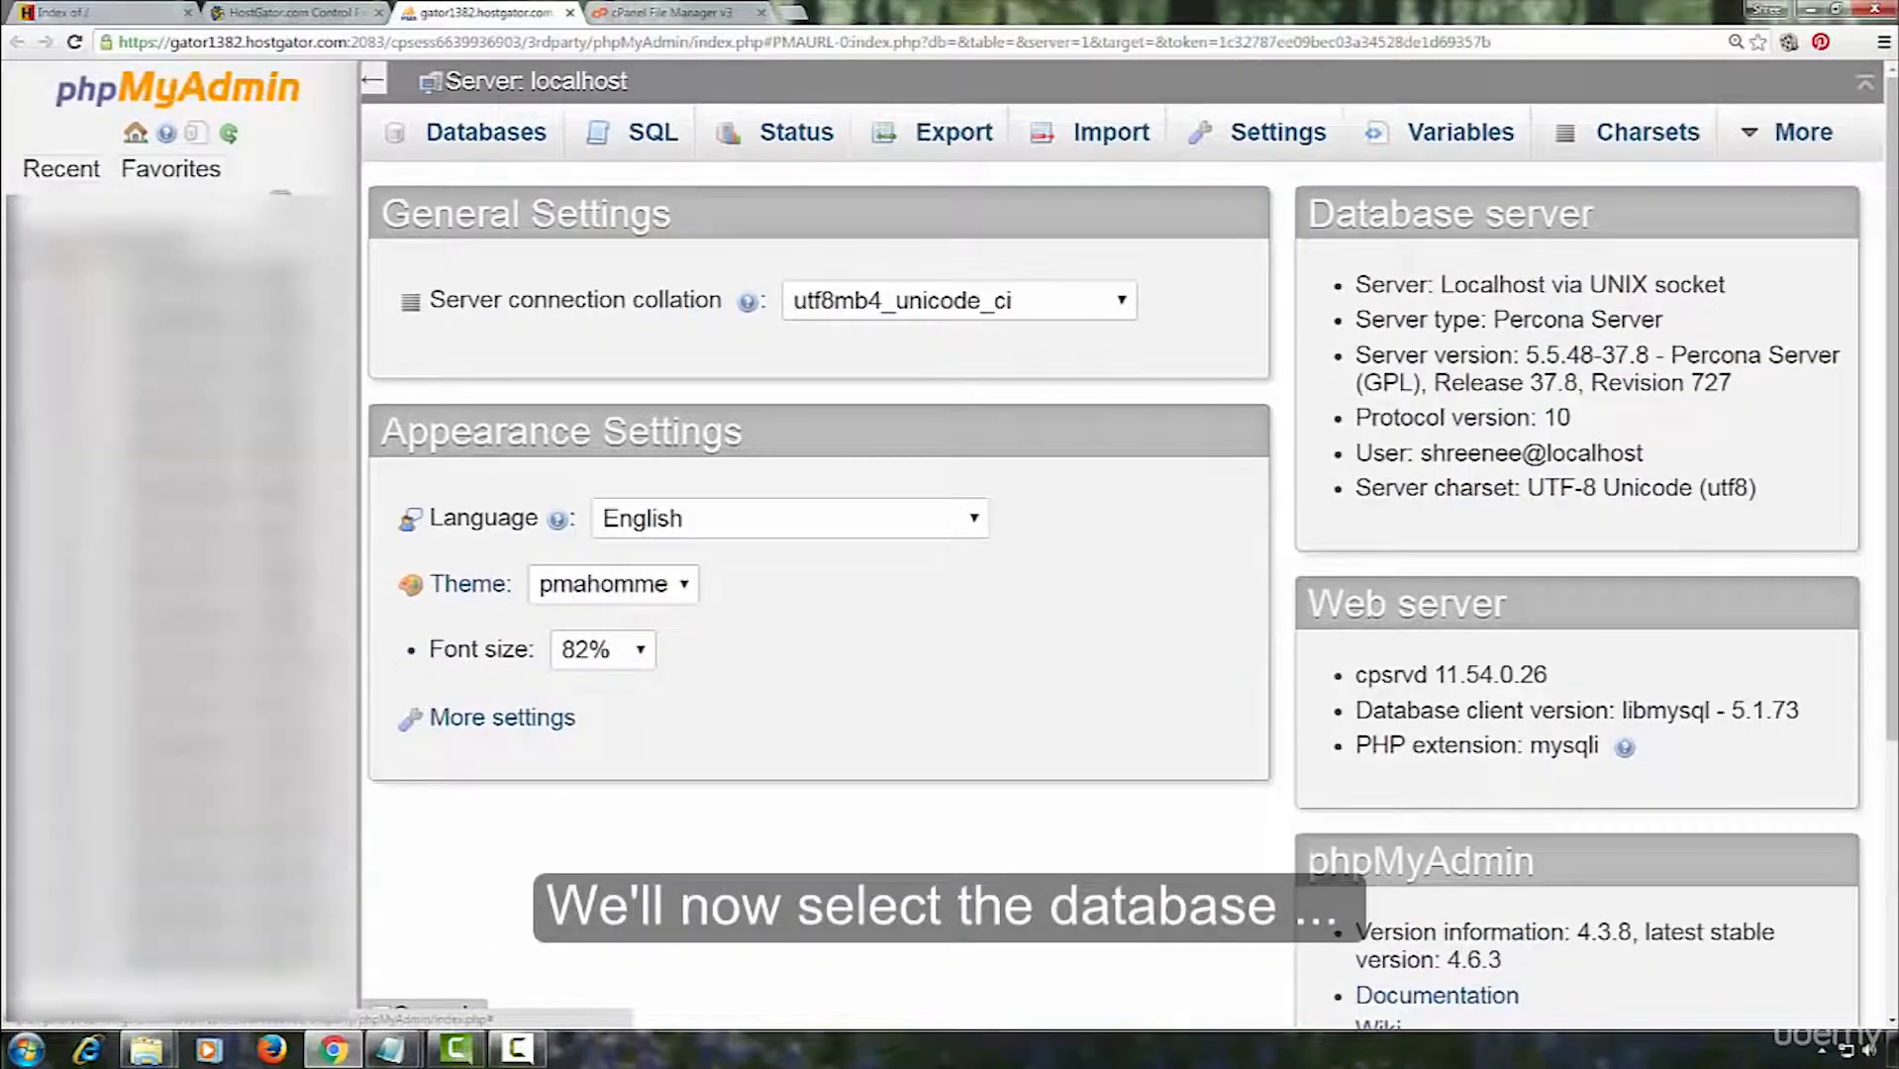
Check the database name noted in Notepad and open the matching database in phpMyAdmin.
mouse_move(393, 1049)
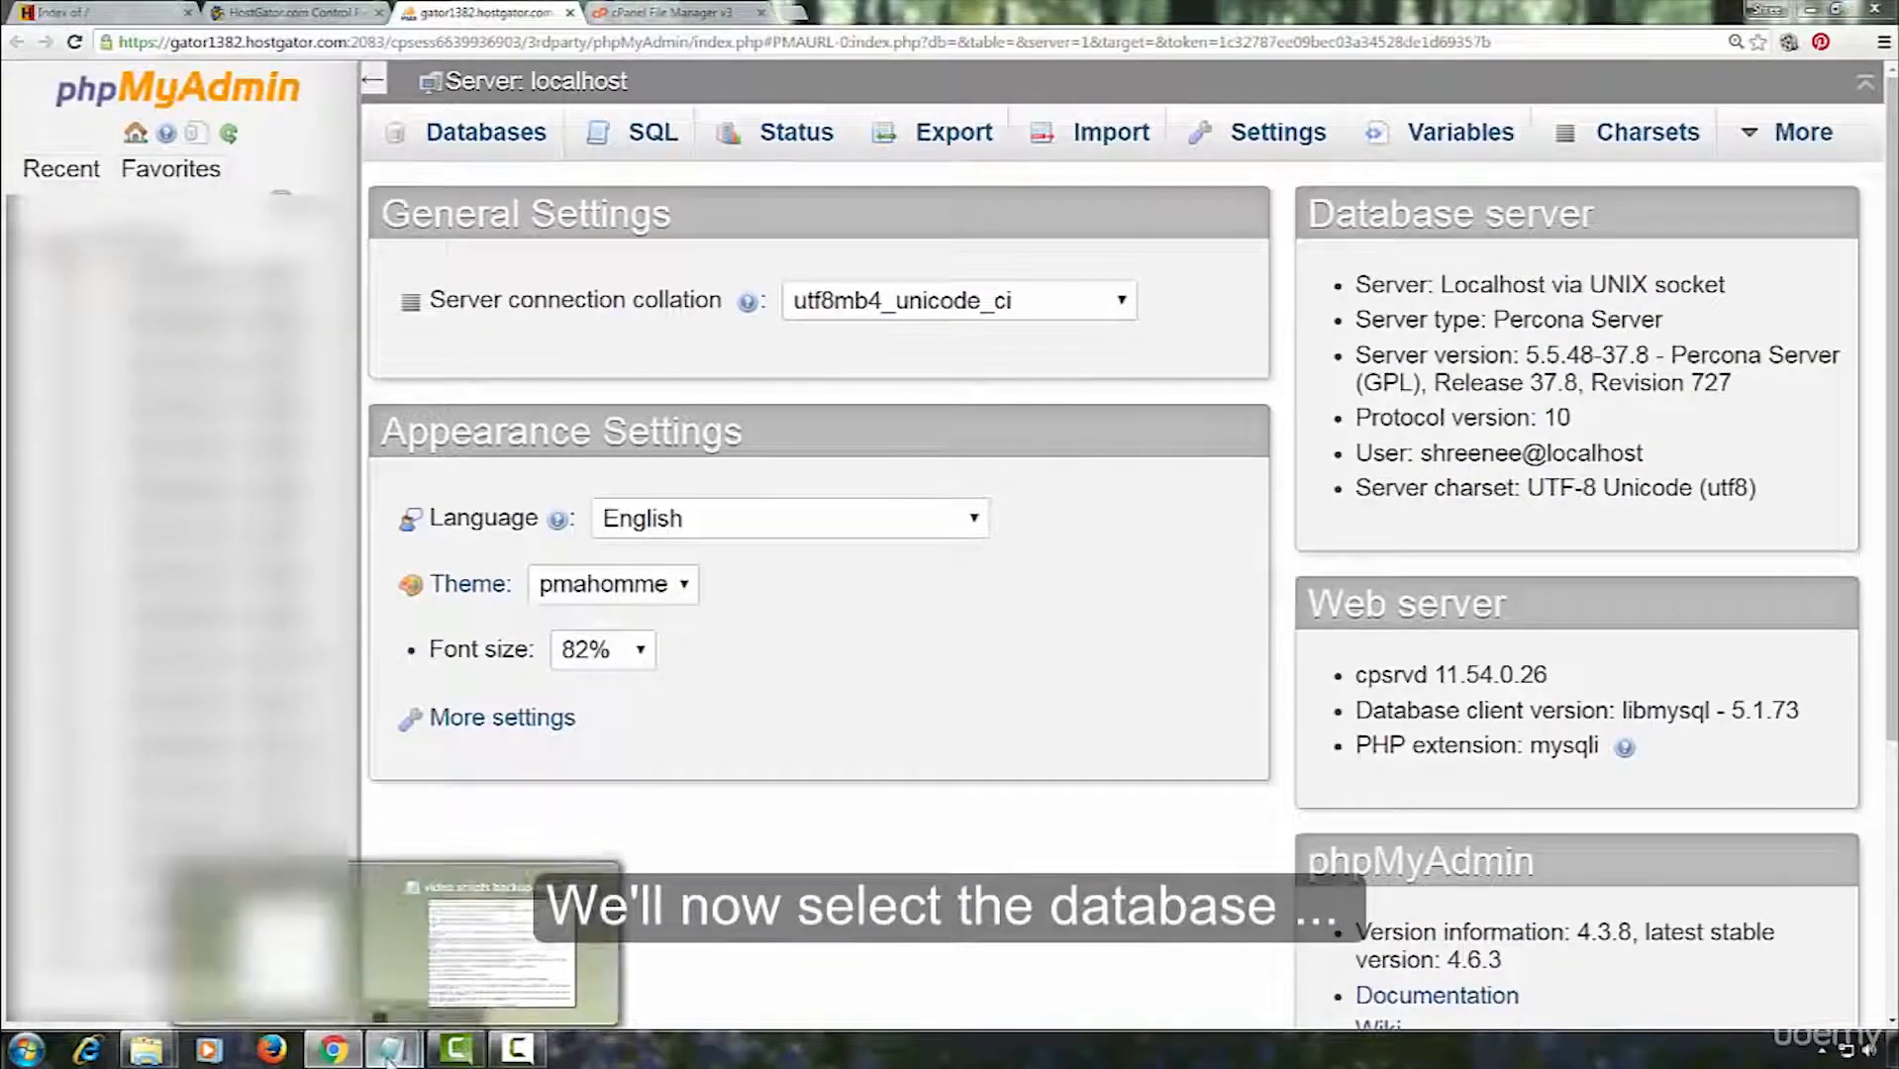
click(282, 940)
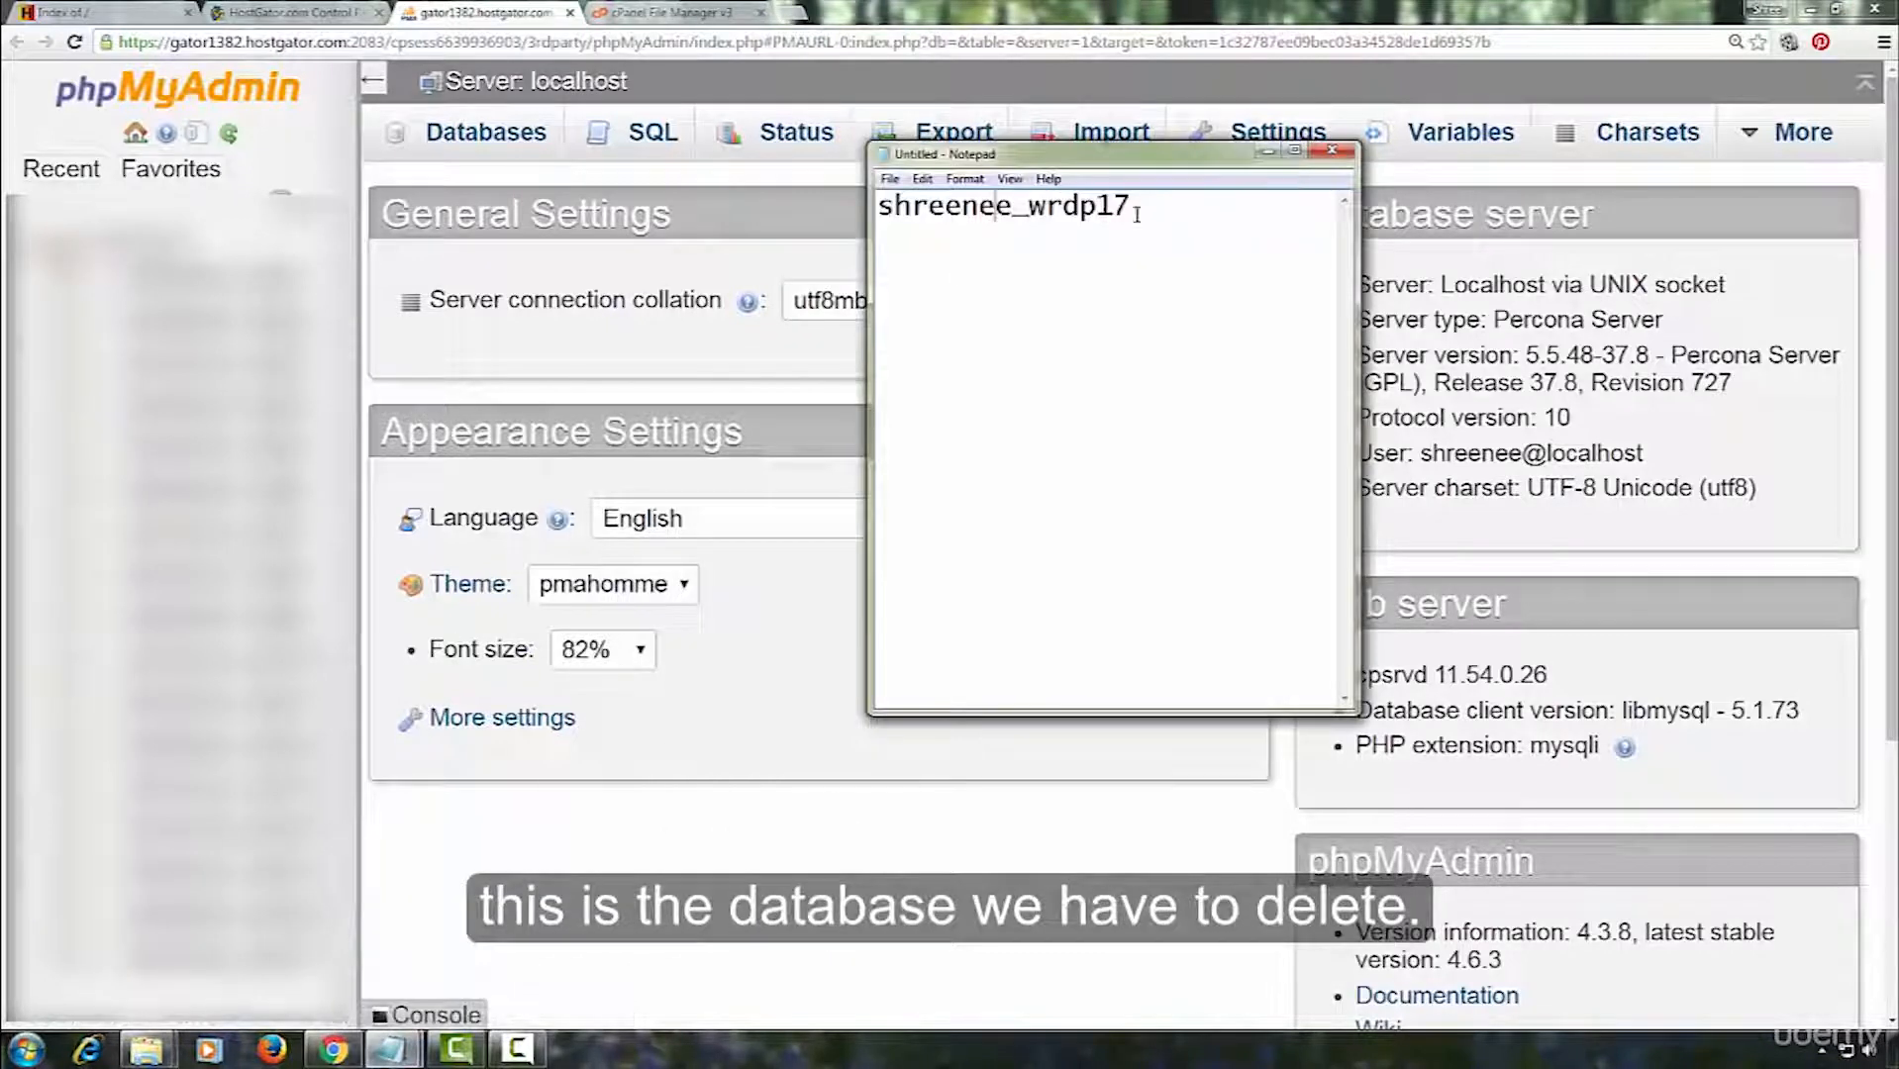
drag(1137, 210, 880, 210)
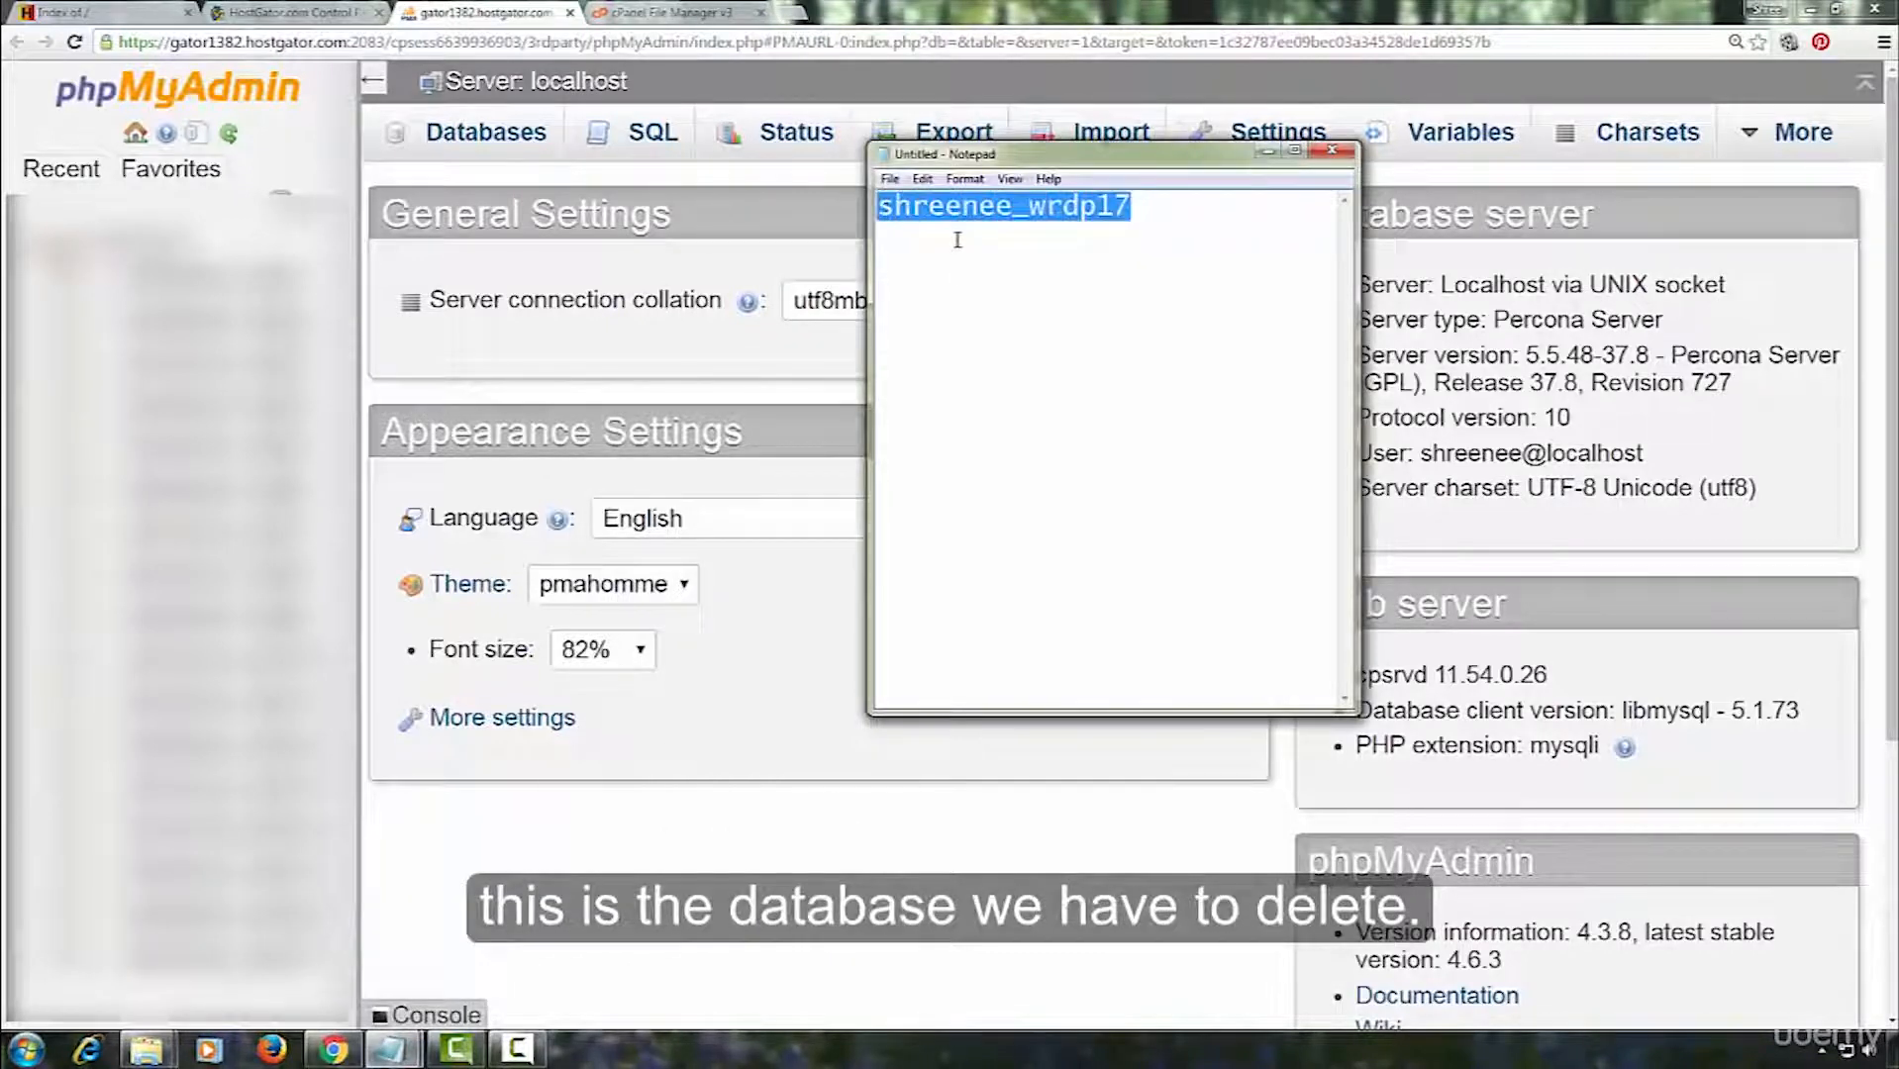
click(958, 240)
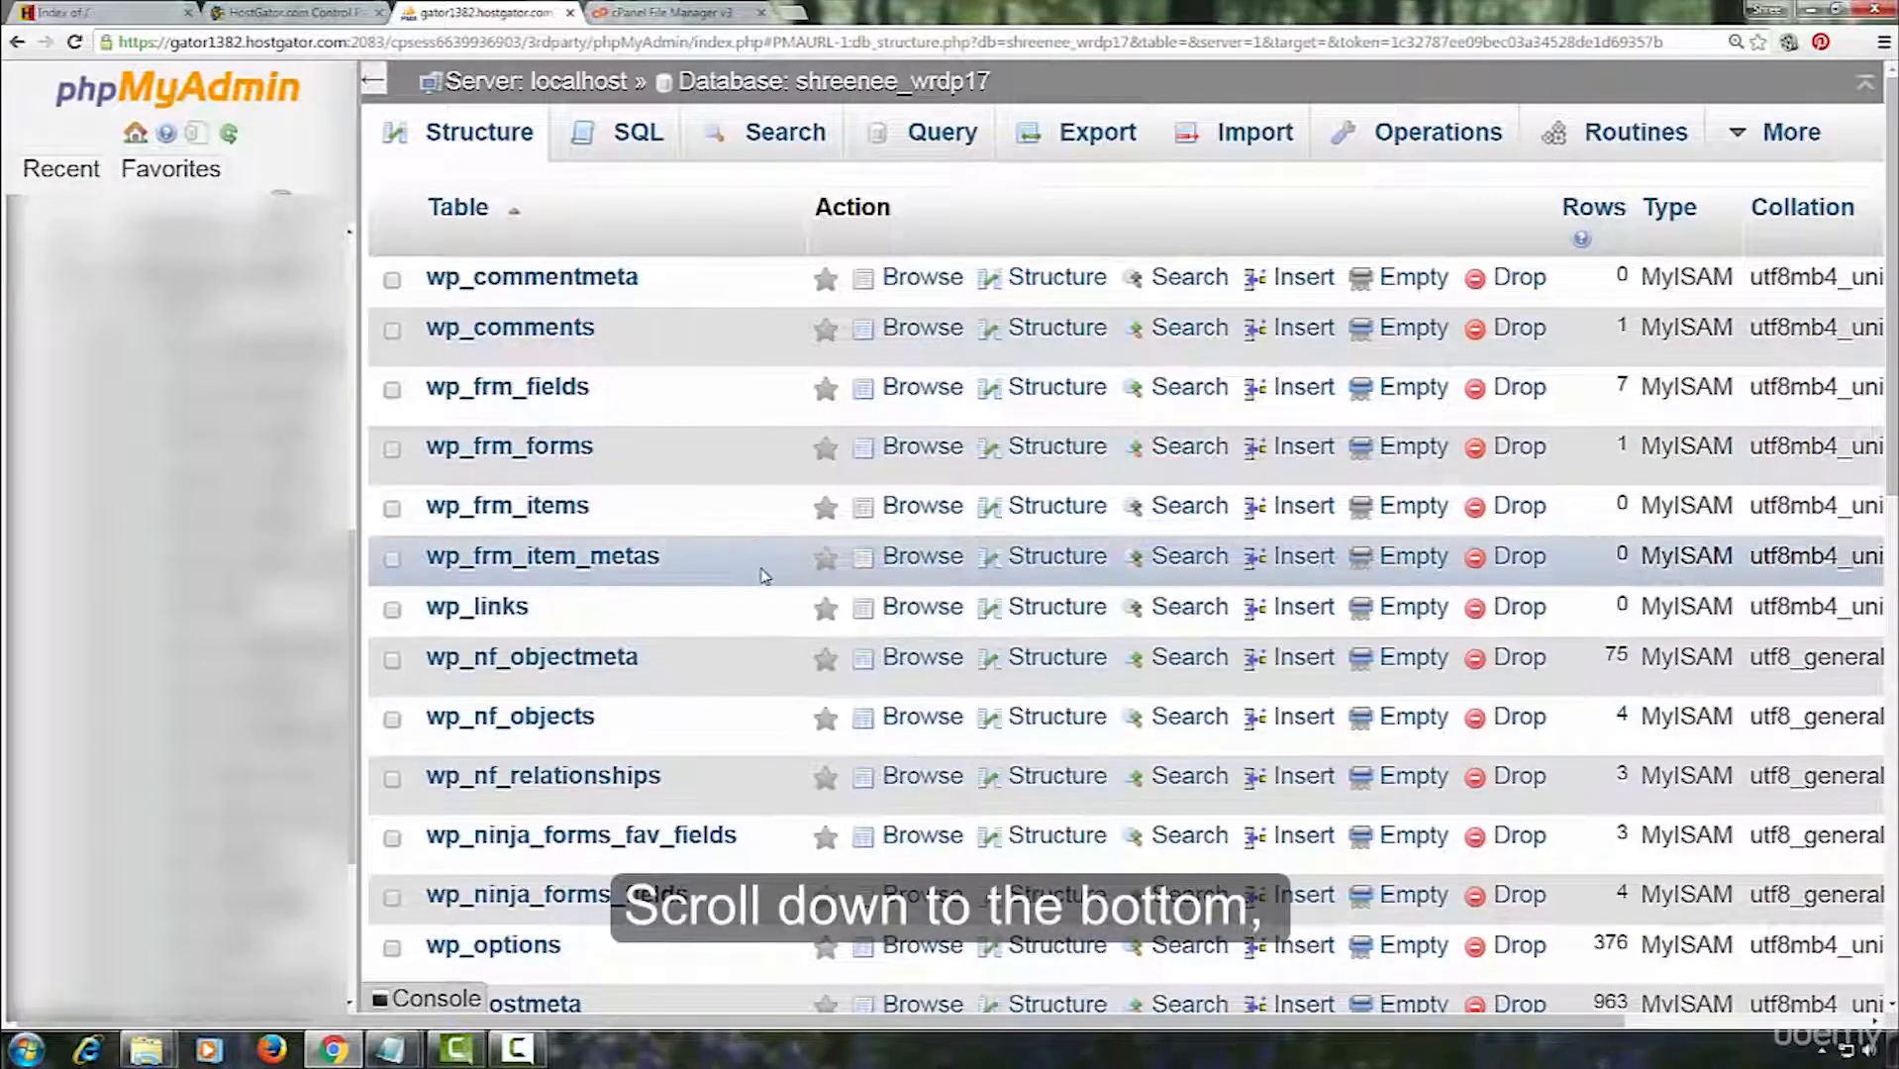
Select all tables in the shreenee_wrdp17 database and drop them, confirming the DROP TABLE query.
scroll(762, 574, down, 7)
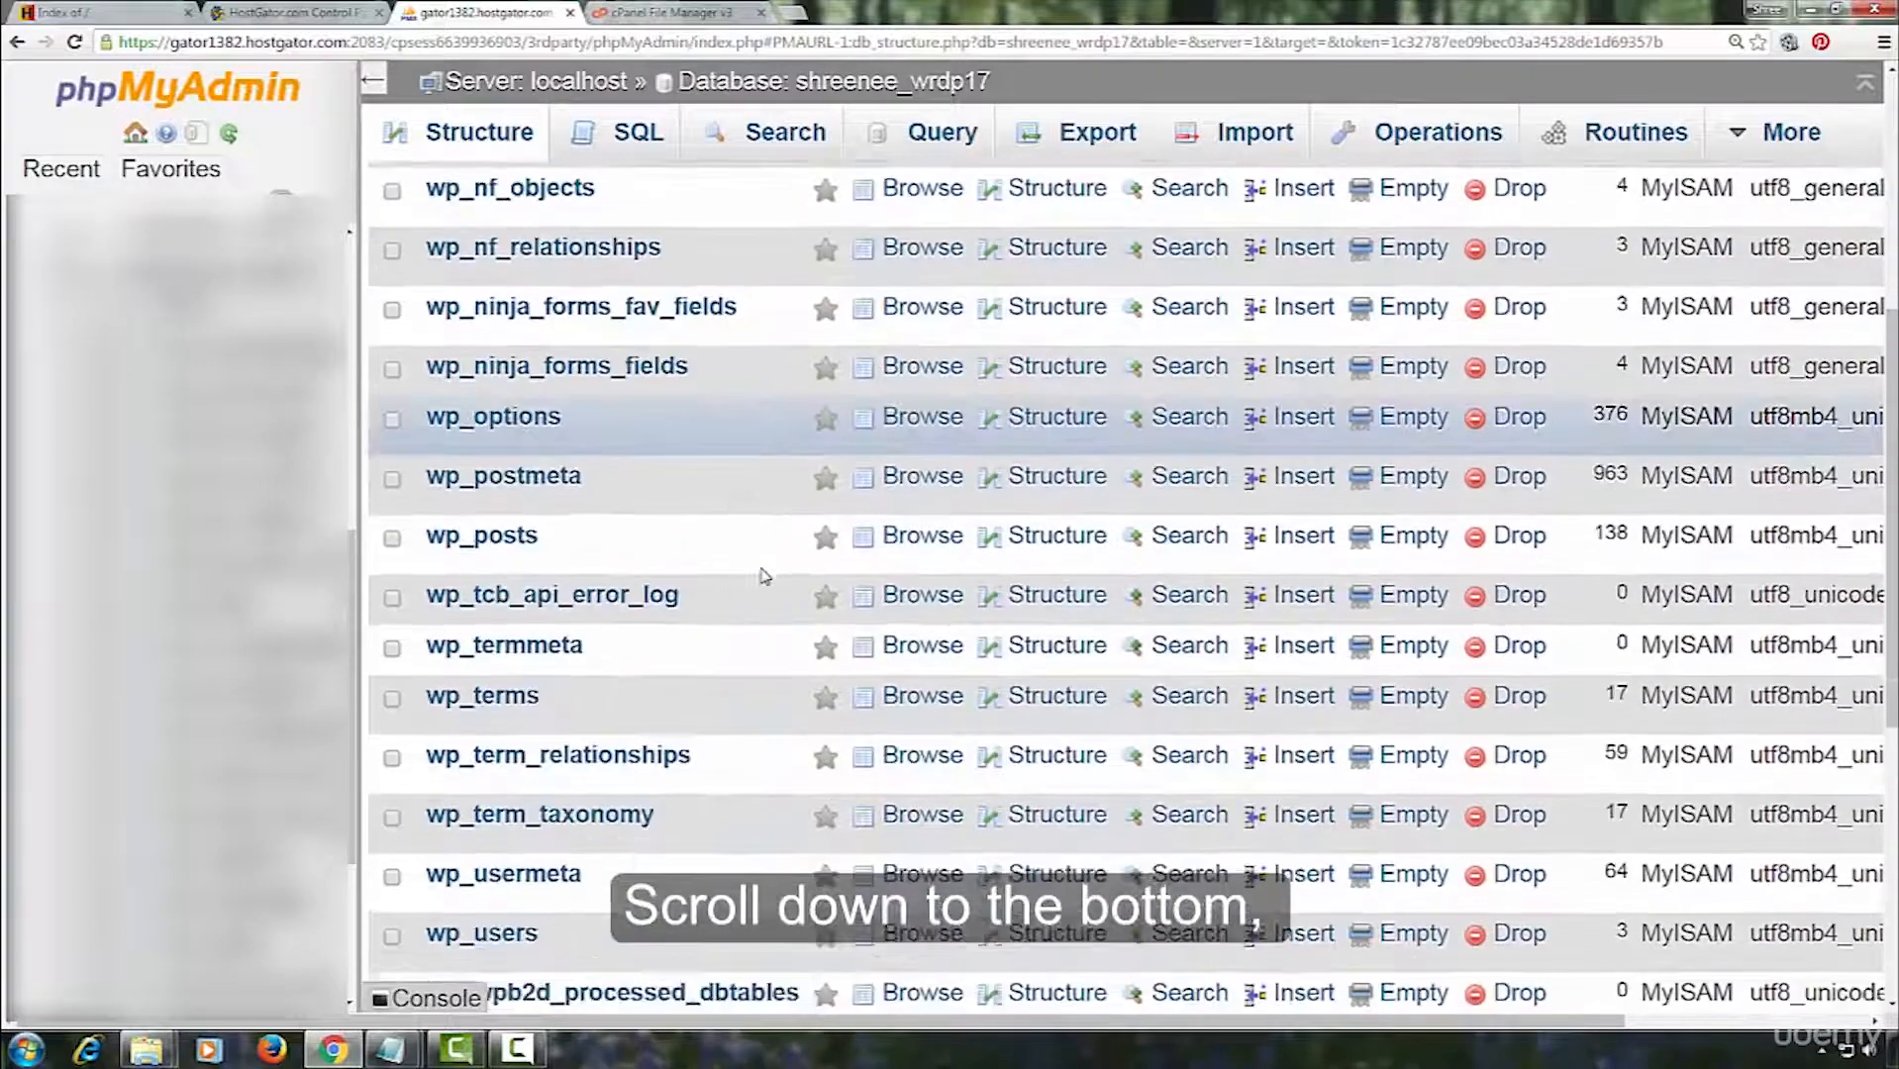
scroll(763, 574, down, 5)
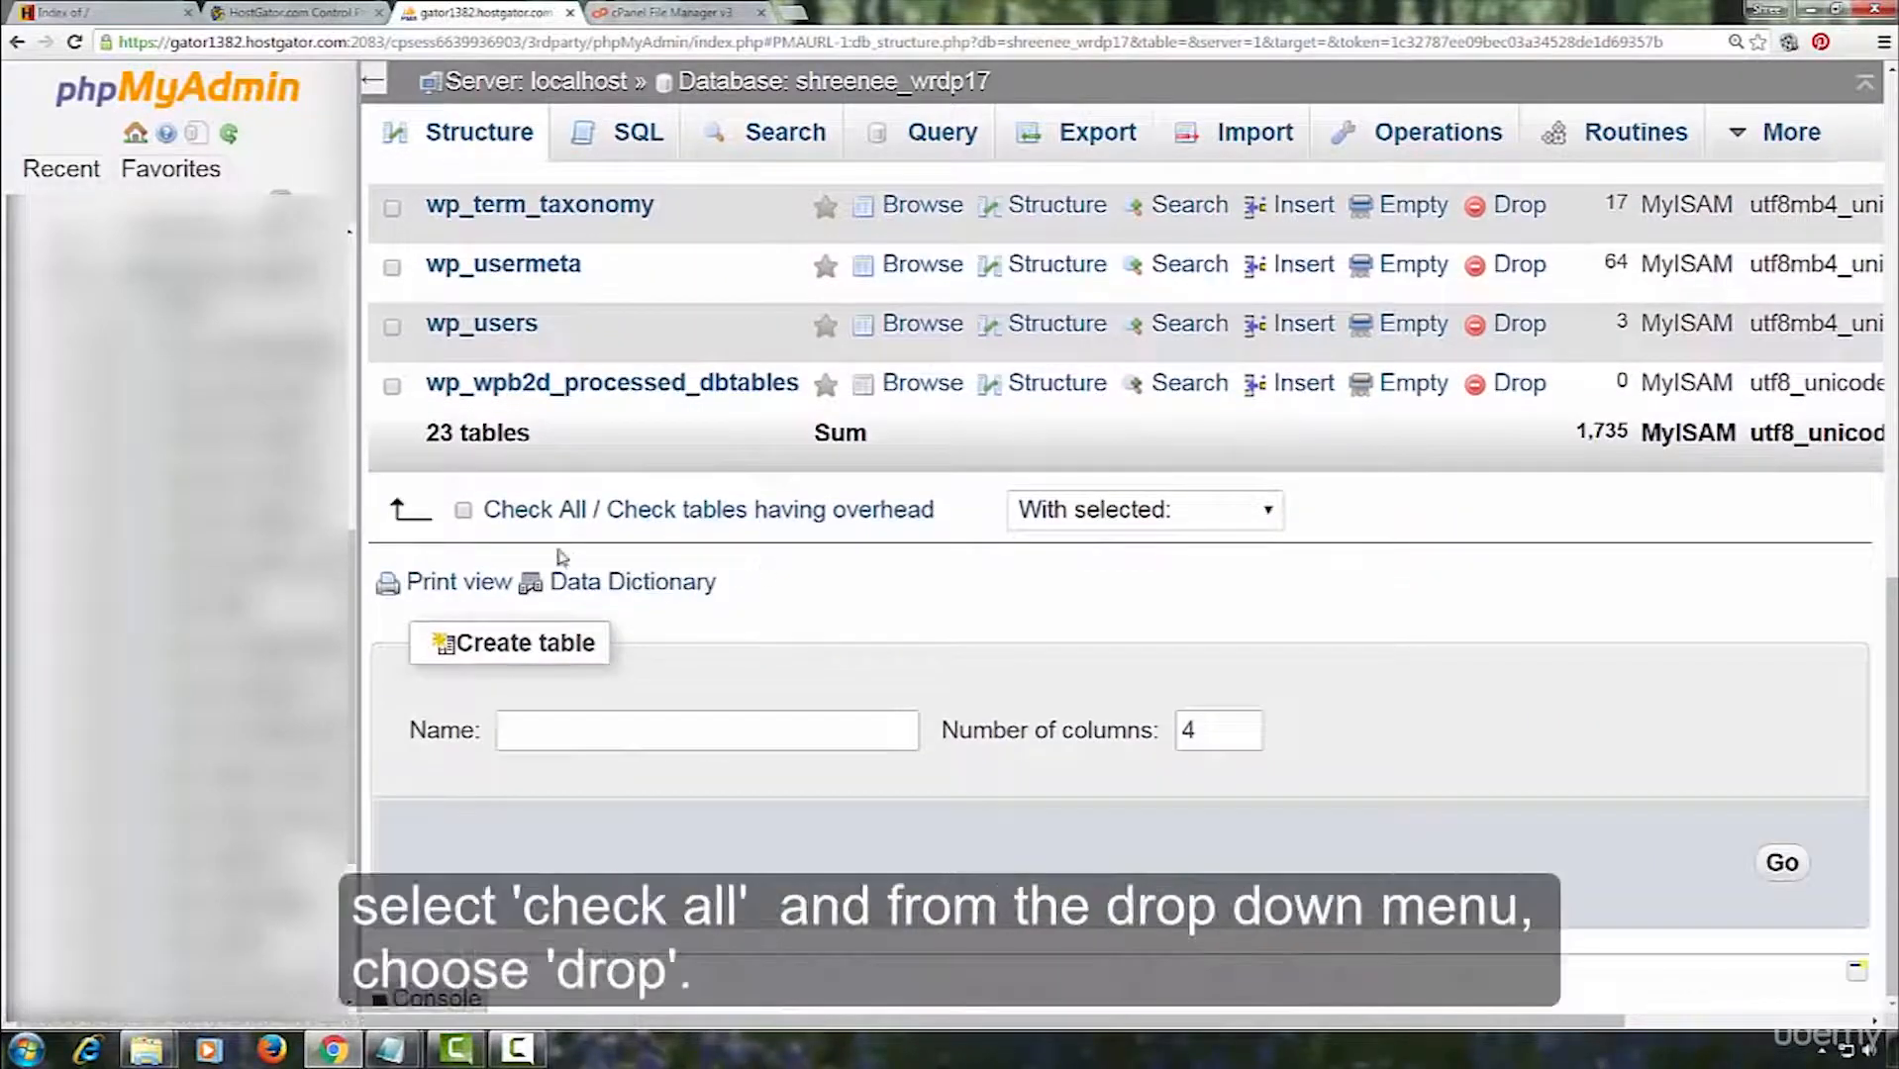
click(463, 512)
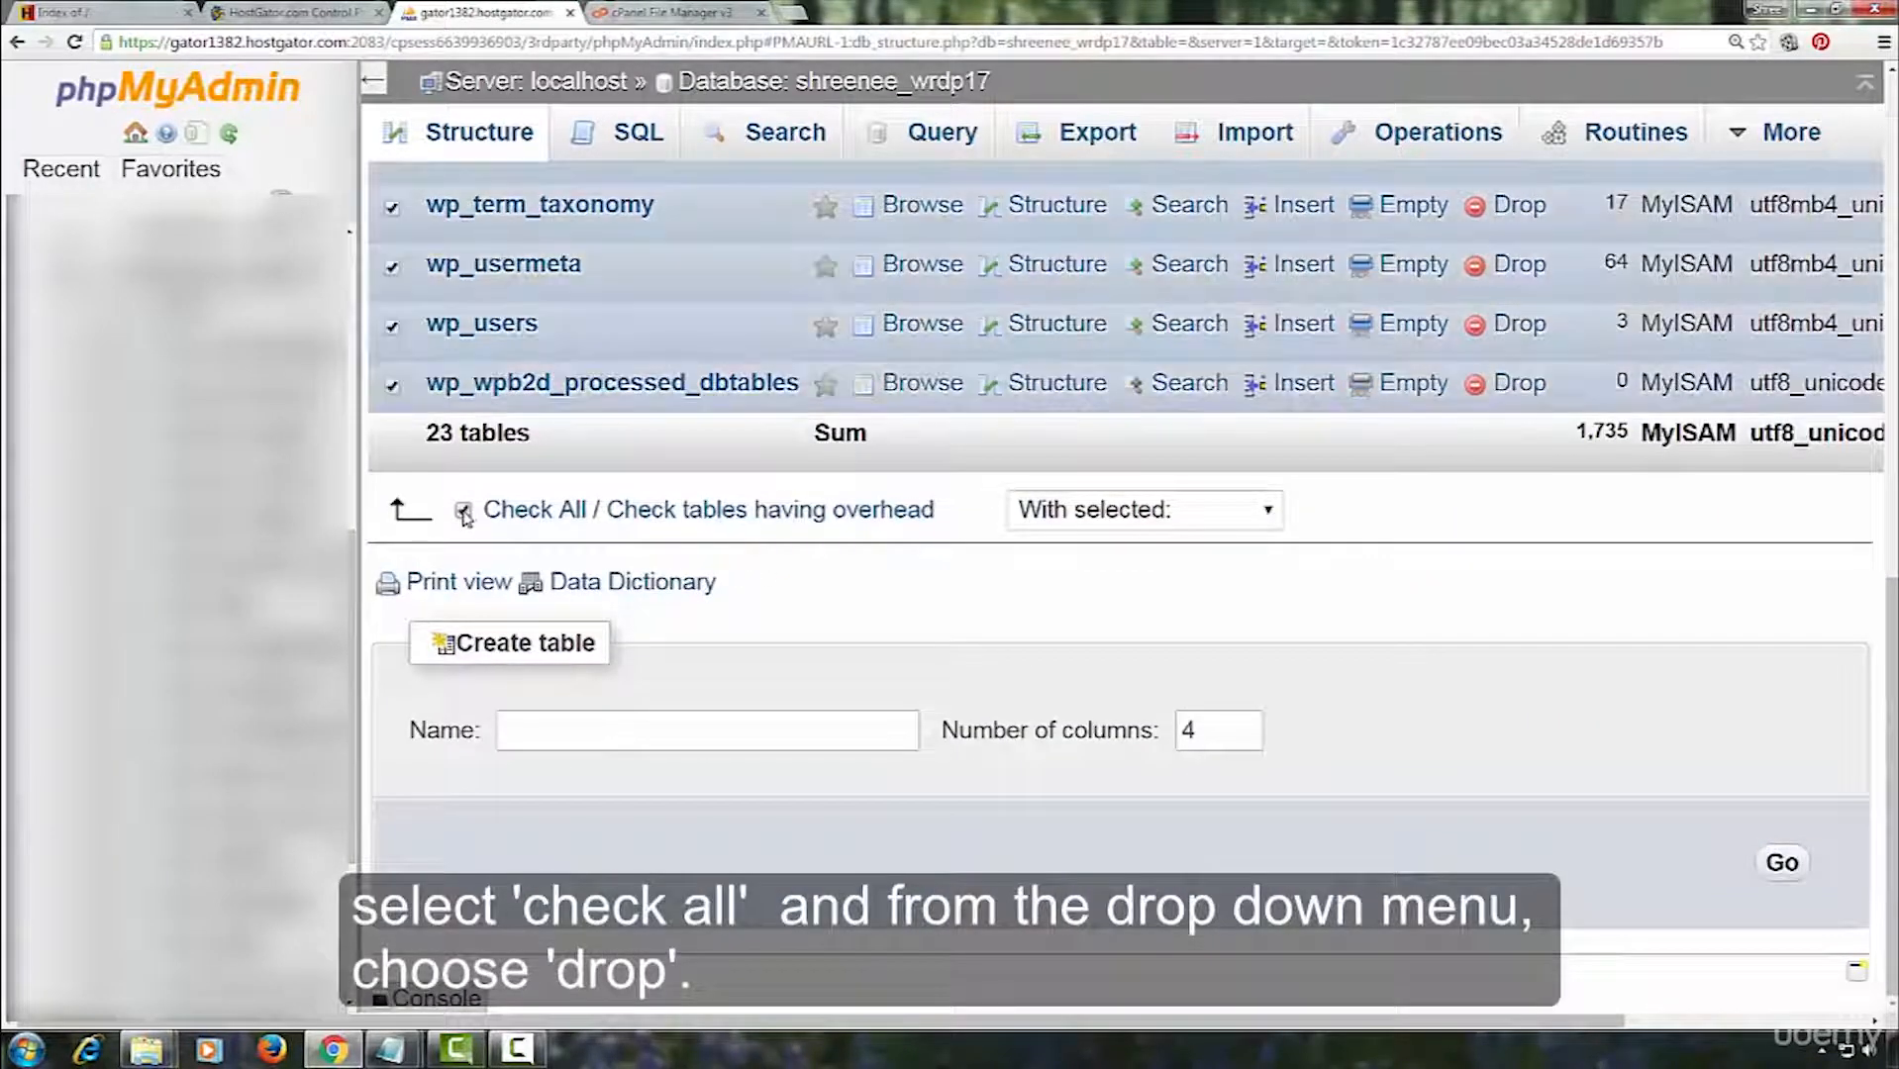
click(1260, 512)
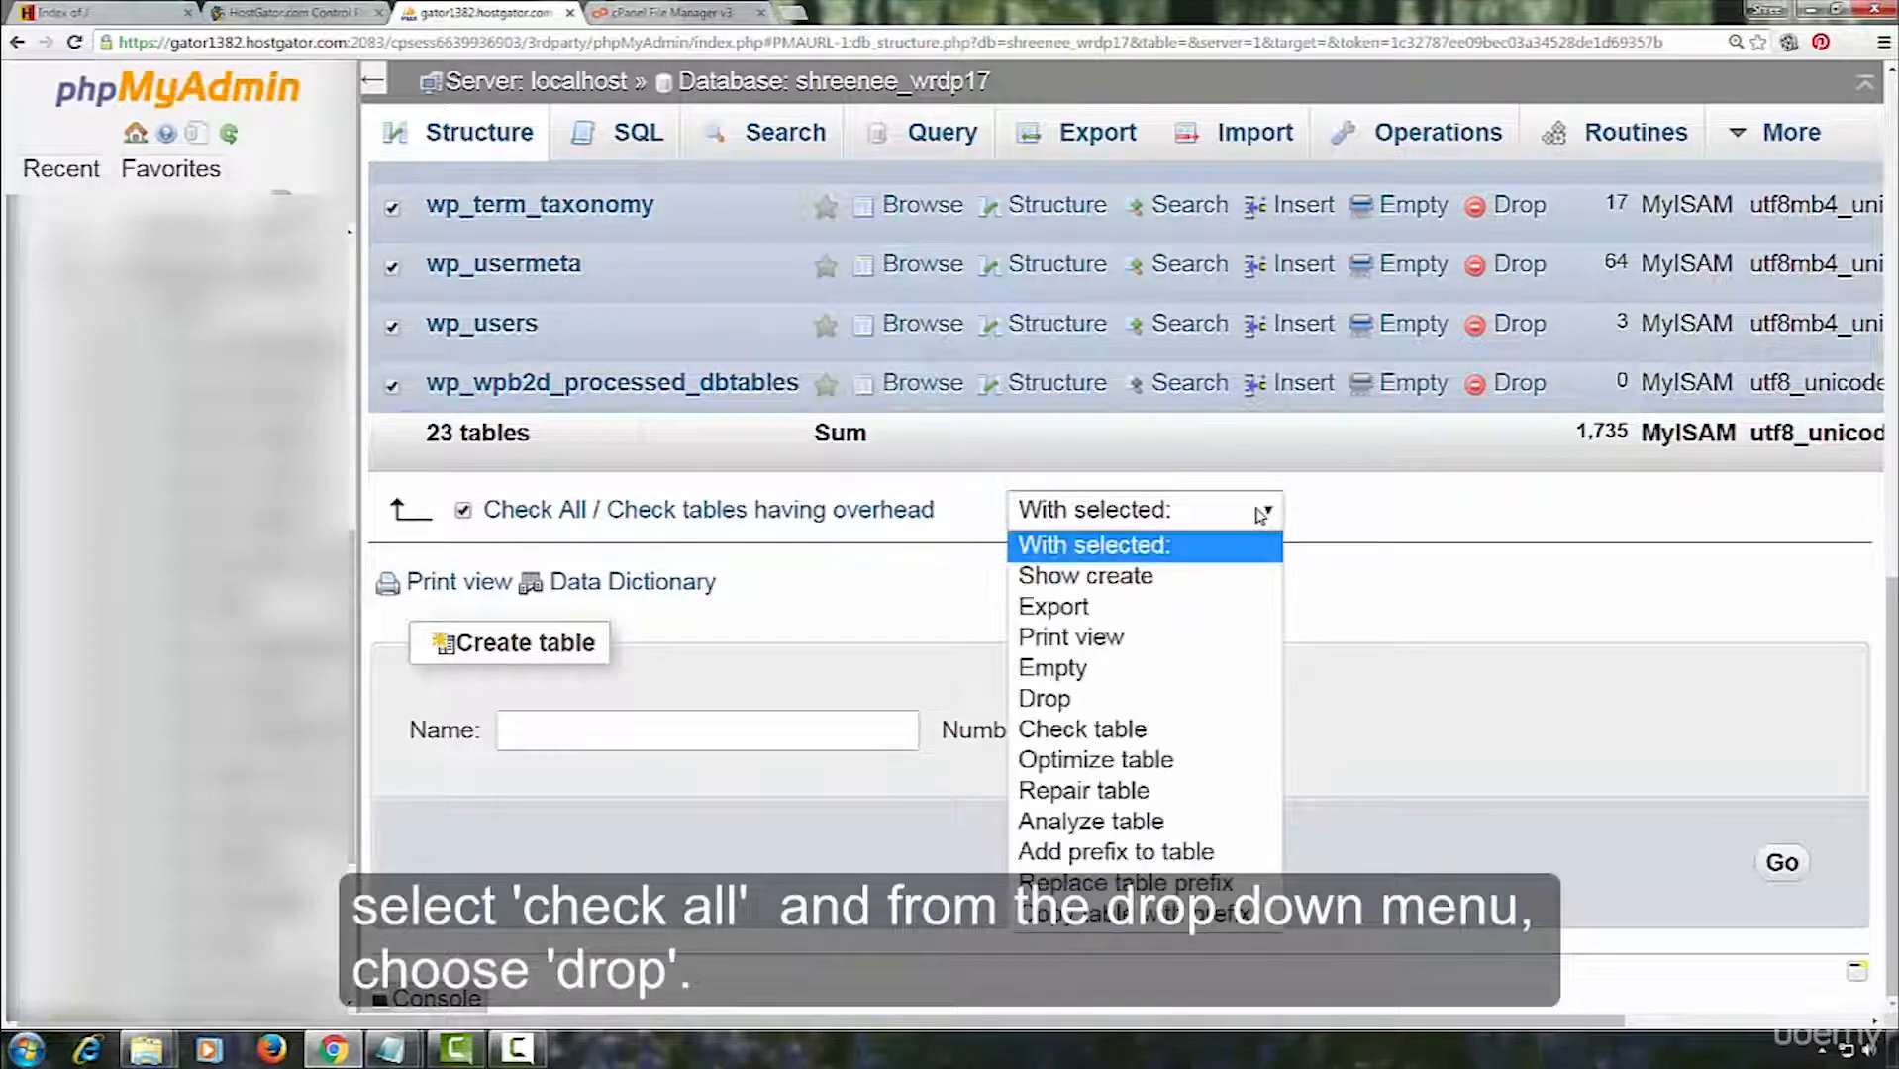
click(1095, 701)
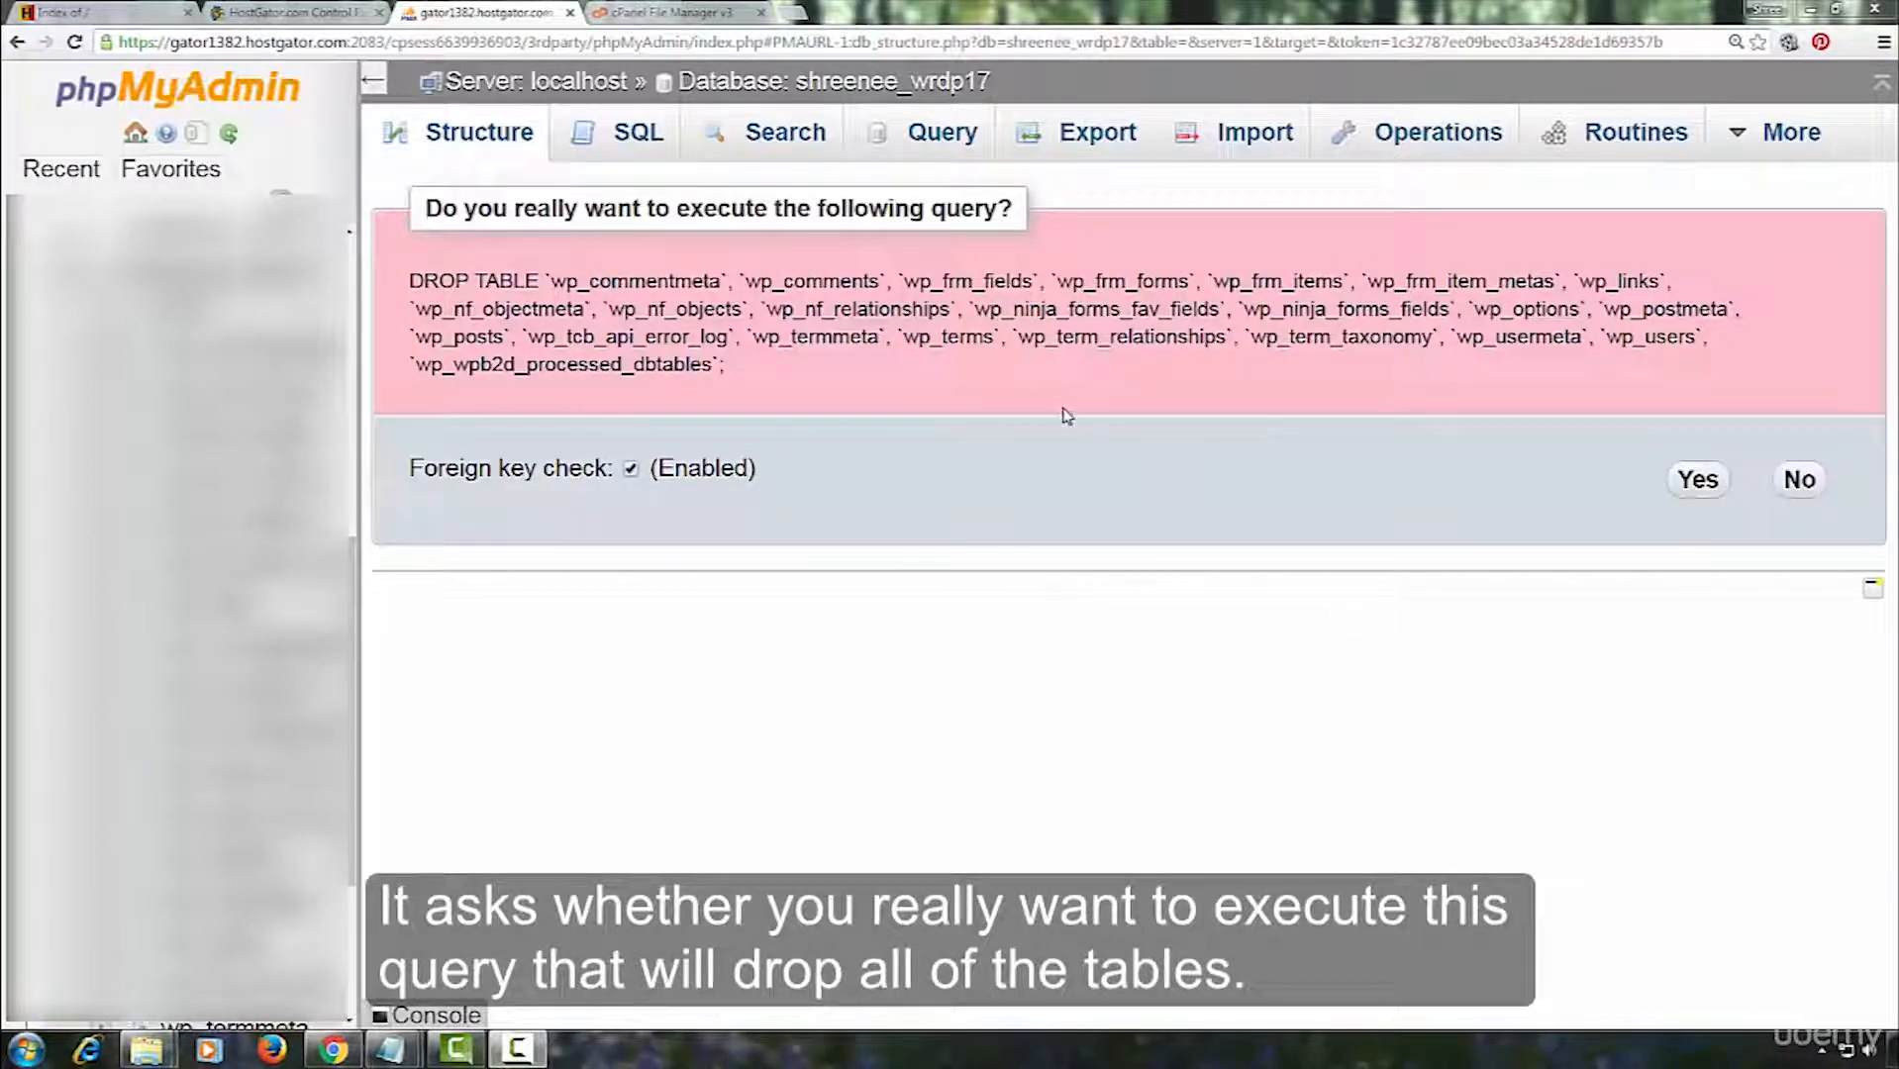
click(1704, 480)
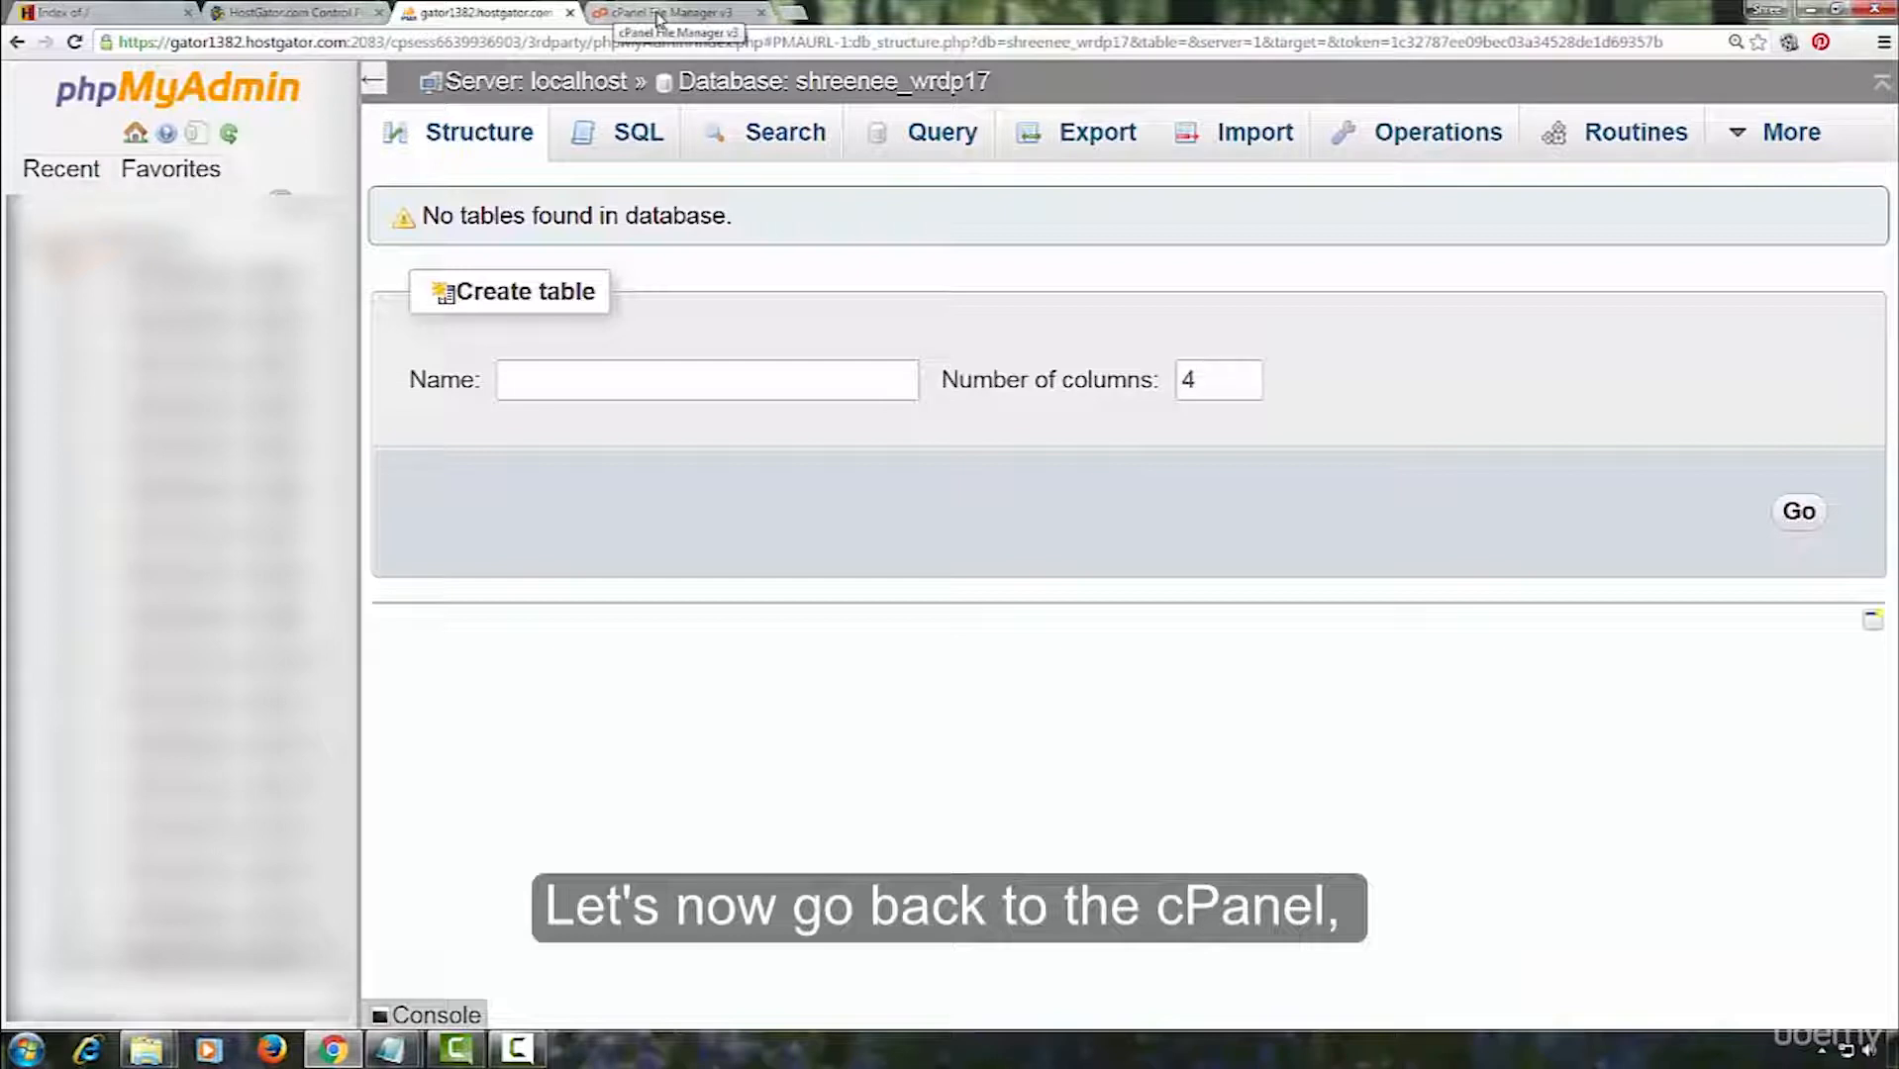
Return to the HostGator control panel, close the old File Manager page, and reopen File Manager at the document root for happydreamsz.com.
click(344, 14)
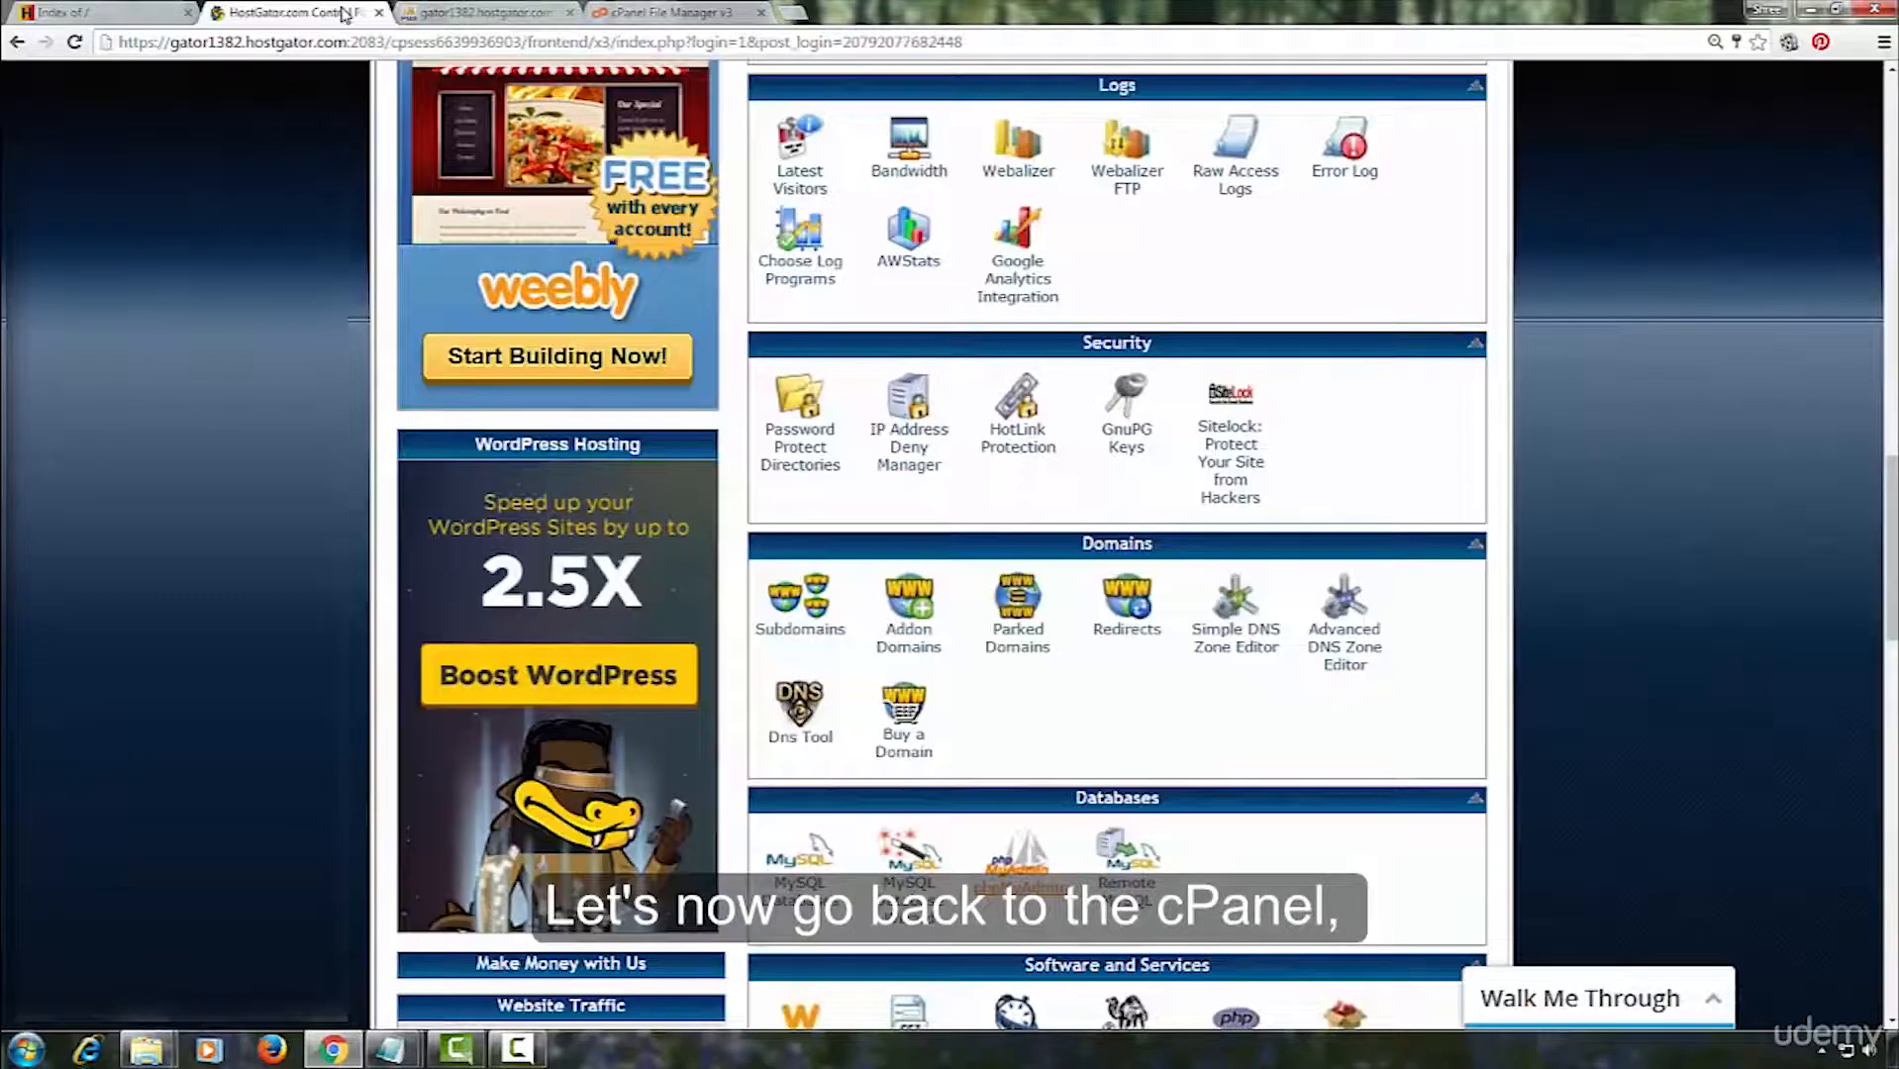
click(760, 12)
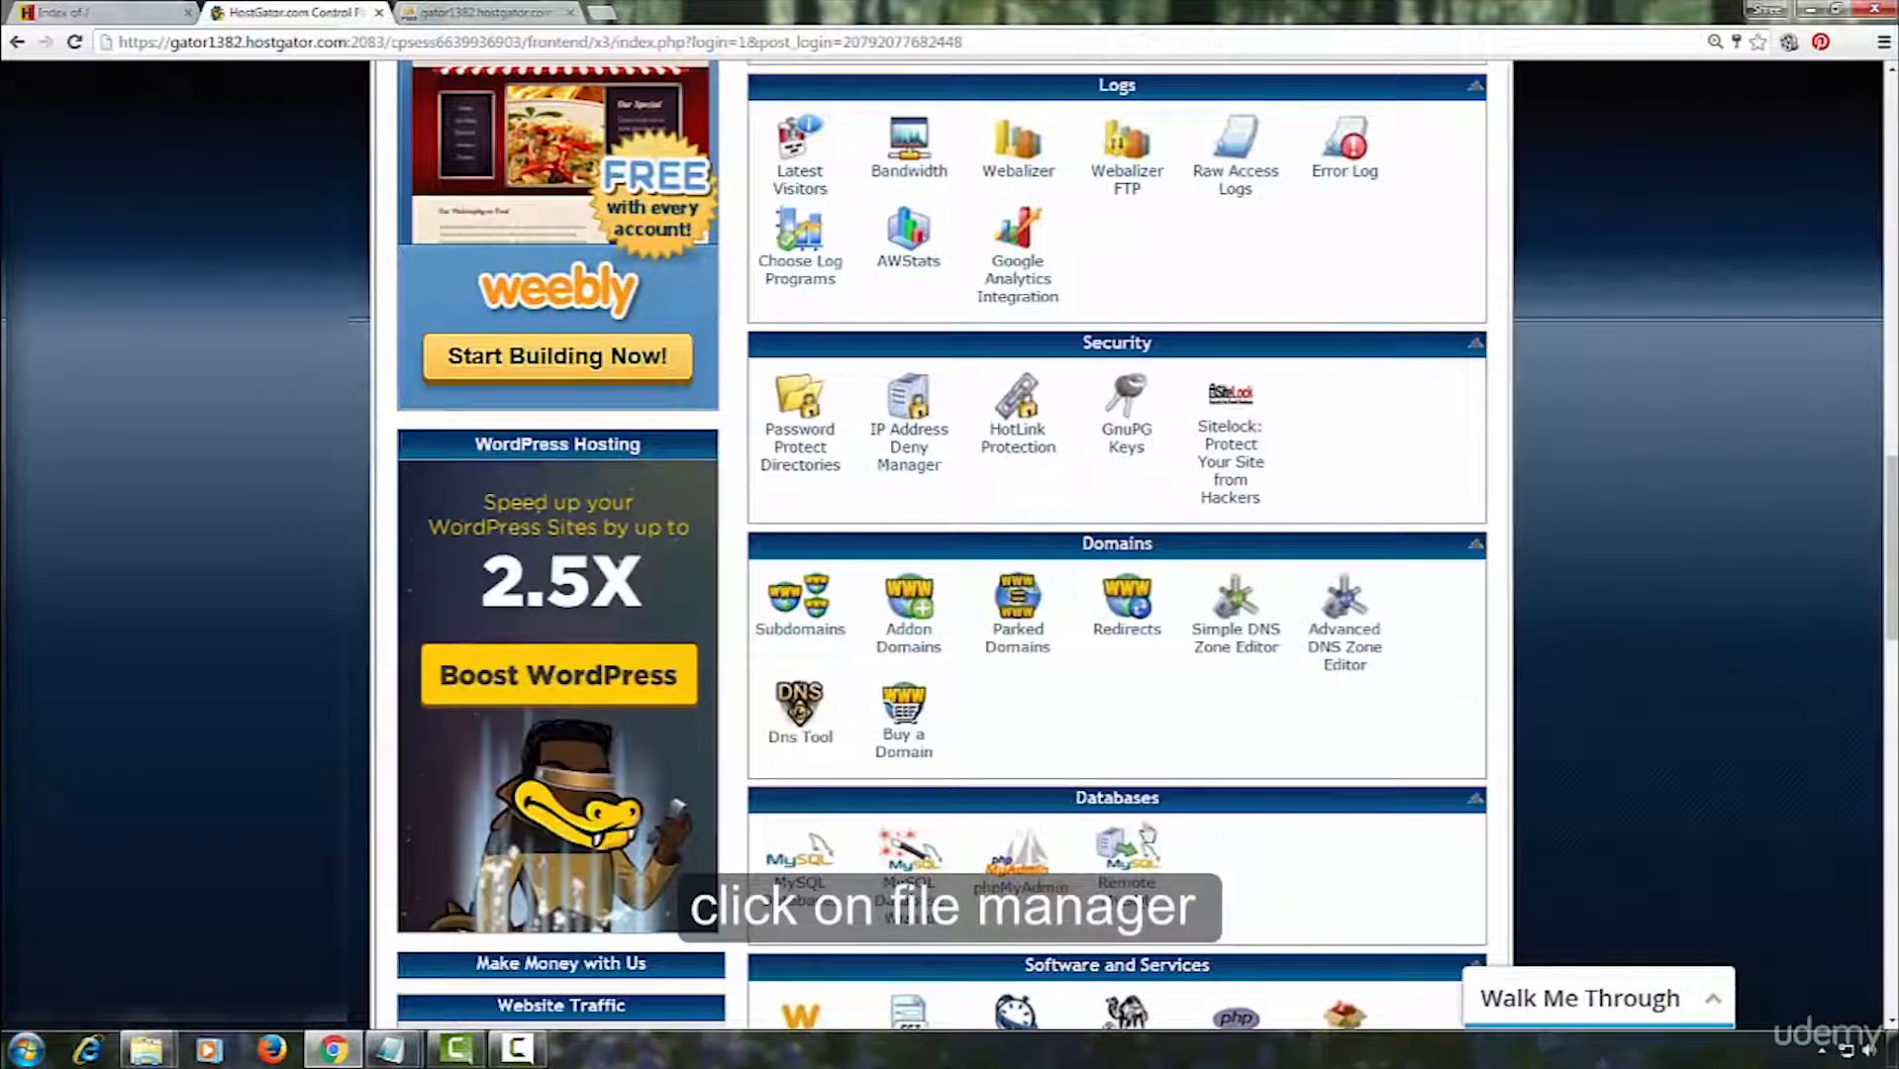
scroll(1252, 767, up, 2)
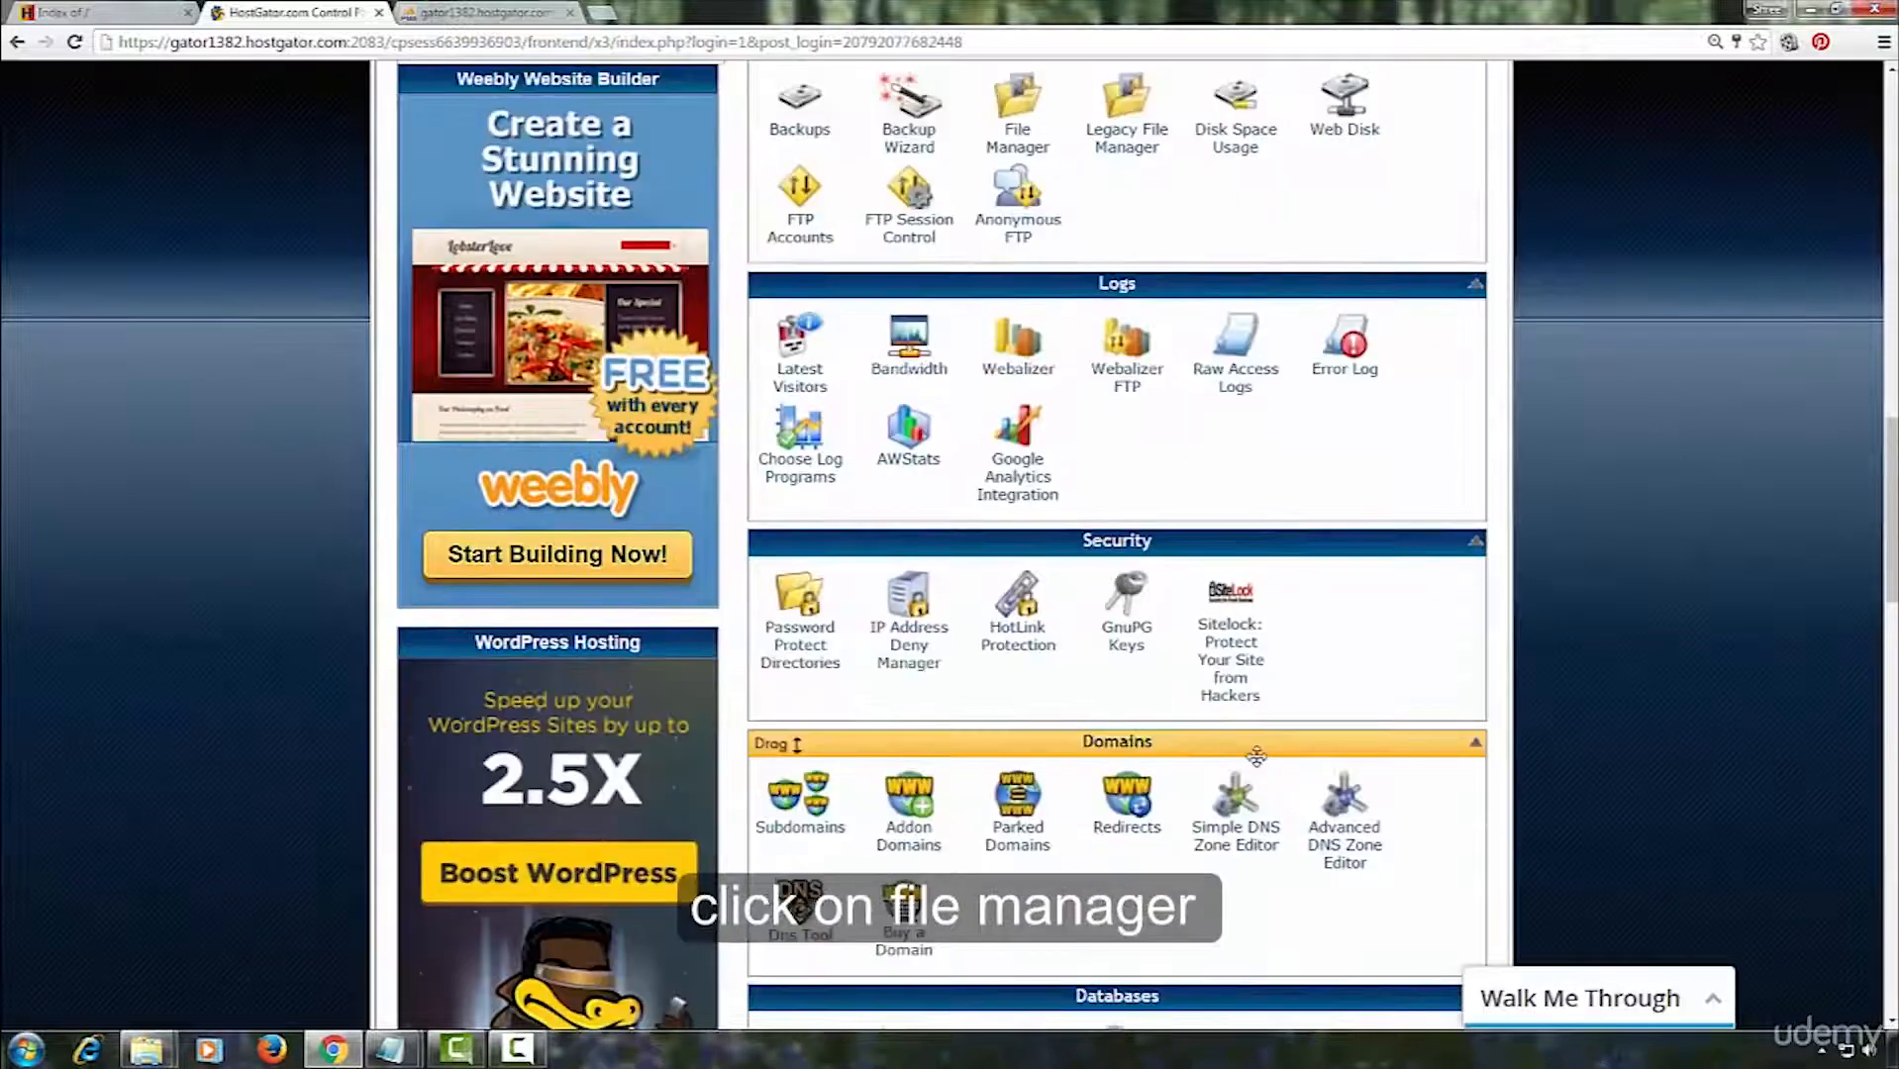
scroll(1139, 495, up, 2)
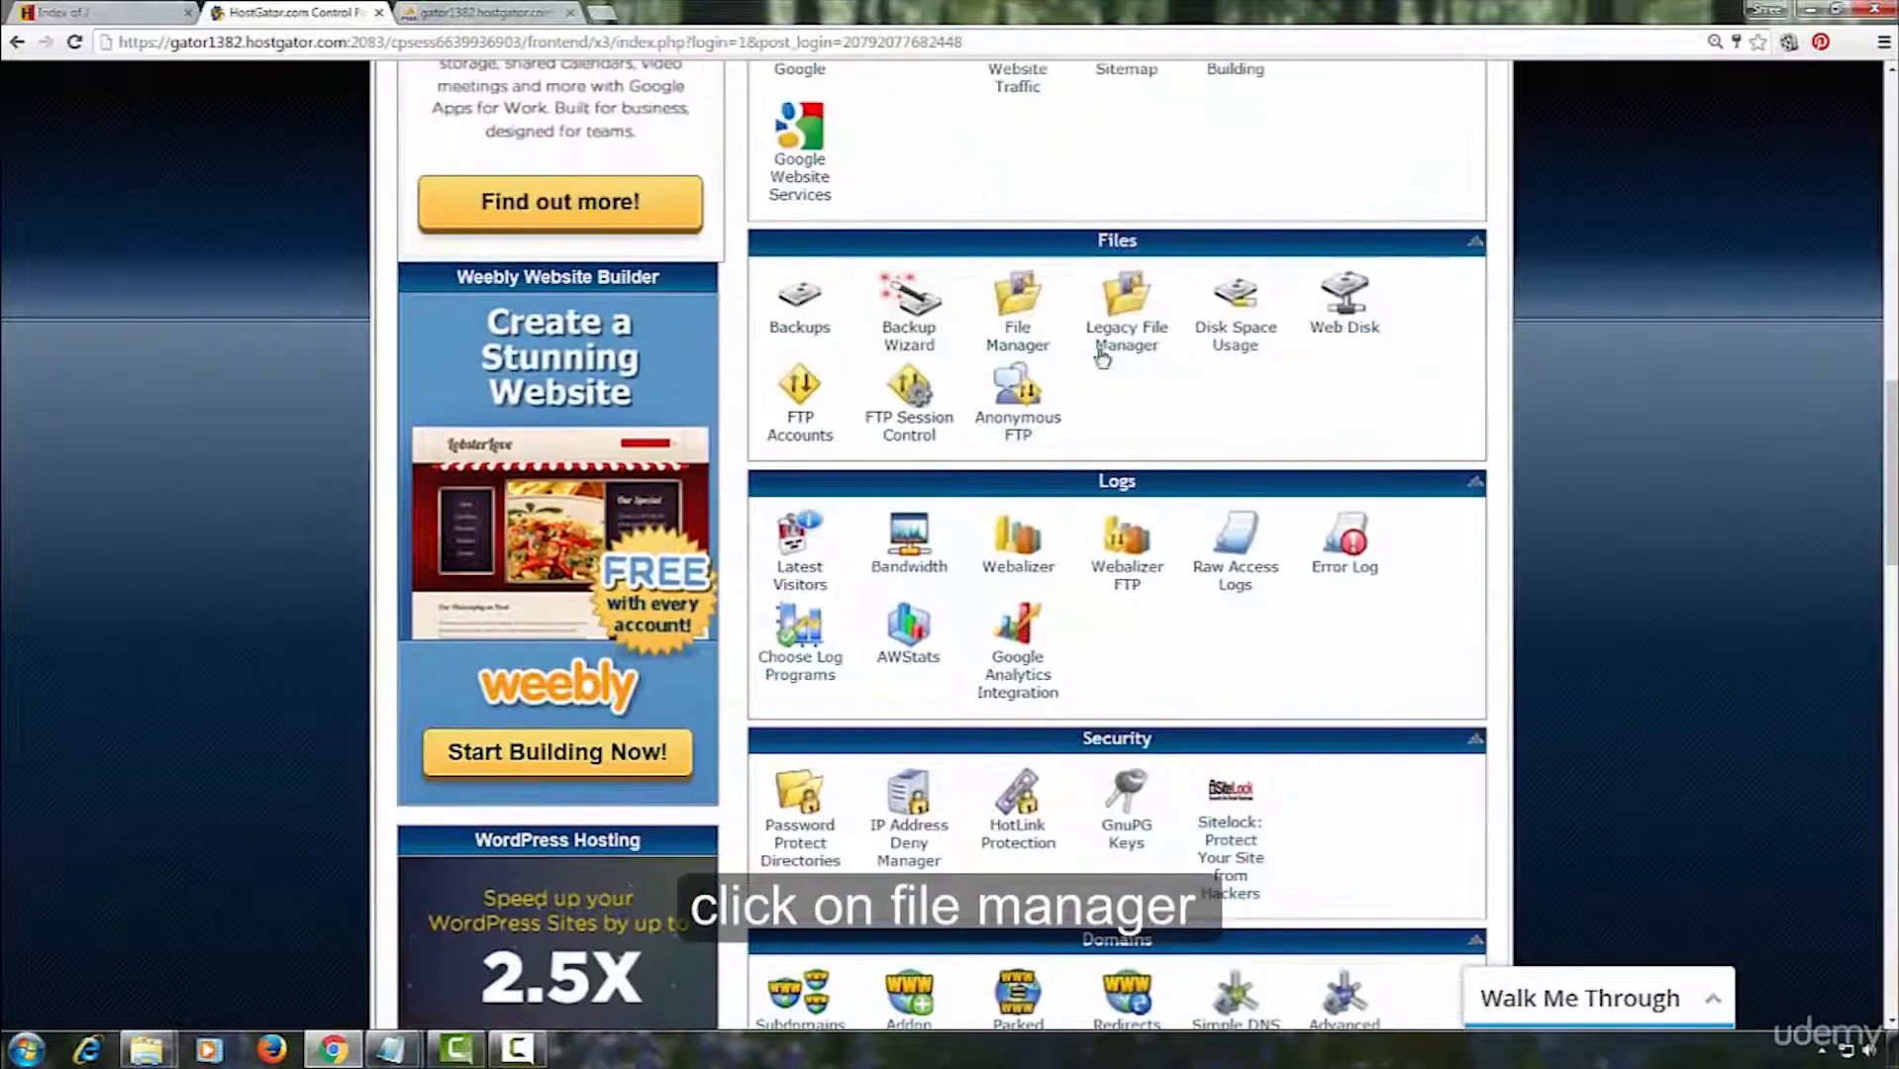
click(1030, 345)
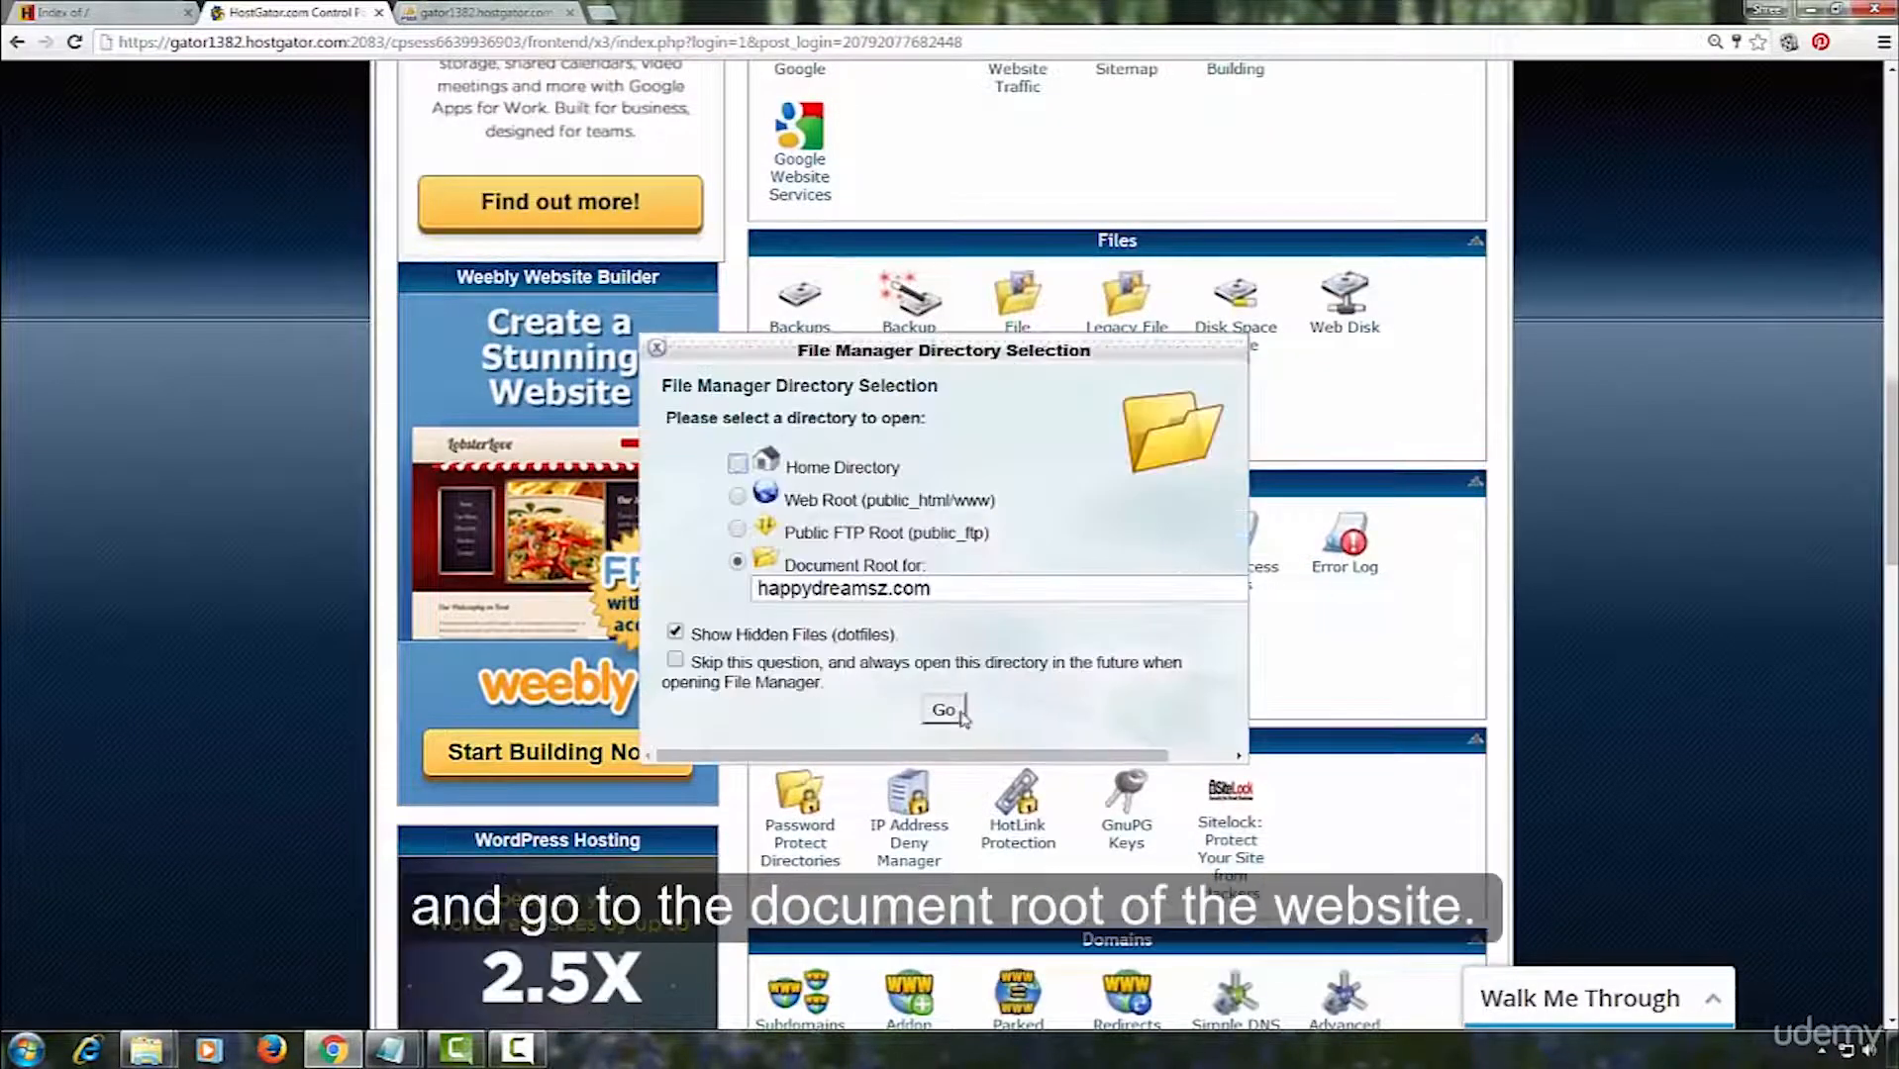
click(954, 717)
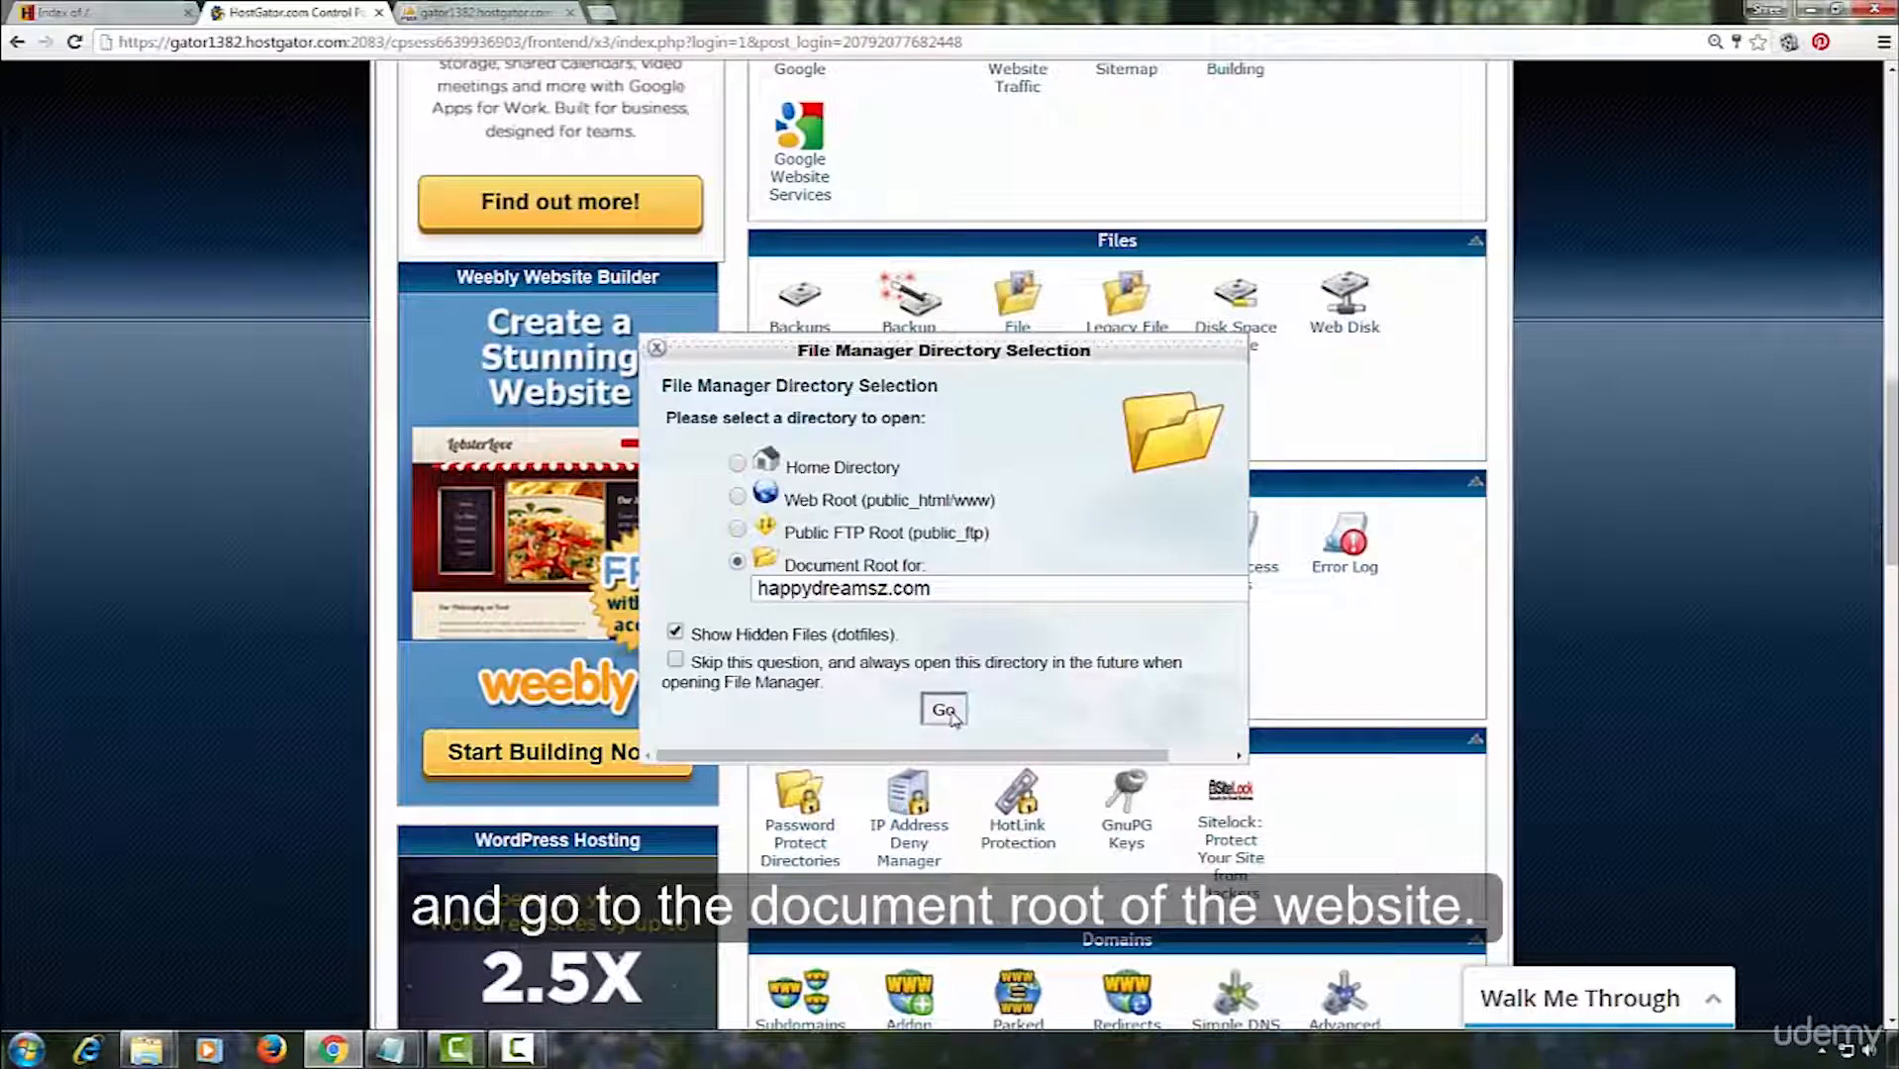
click(944, 710)
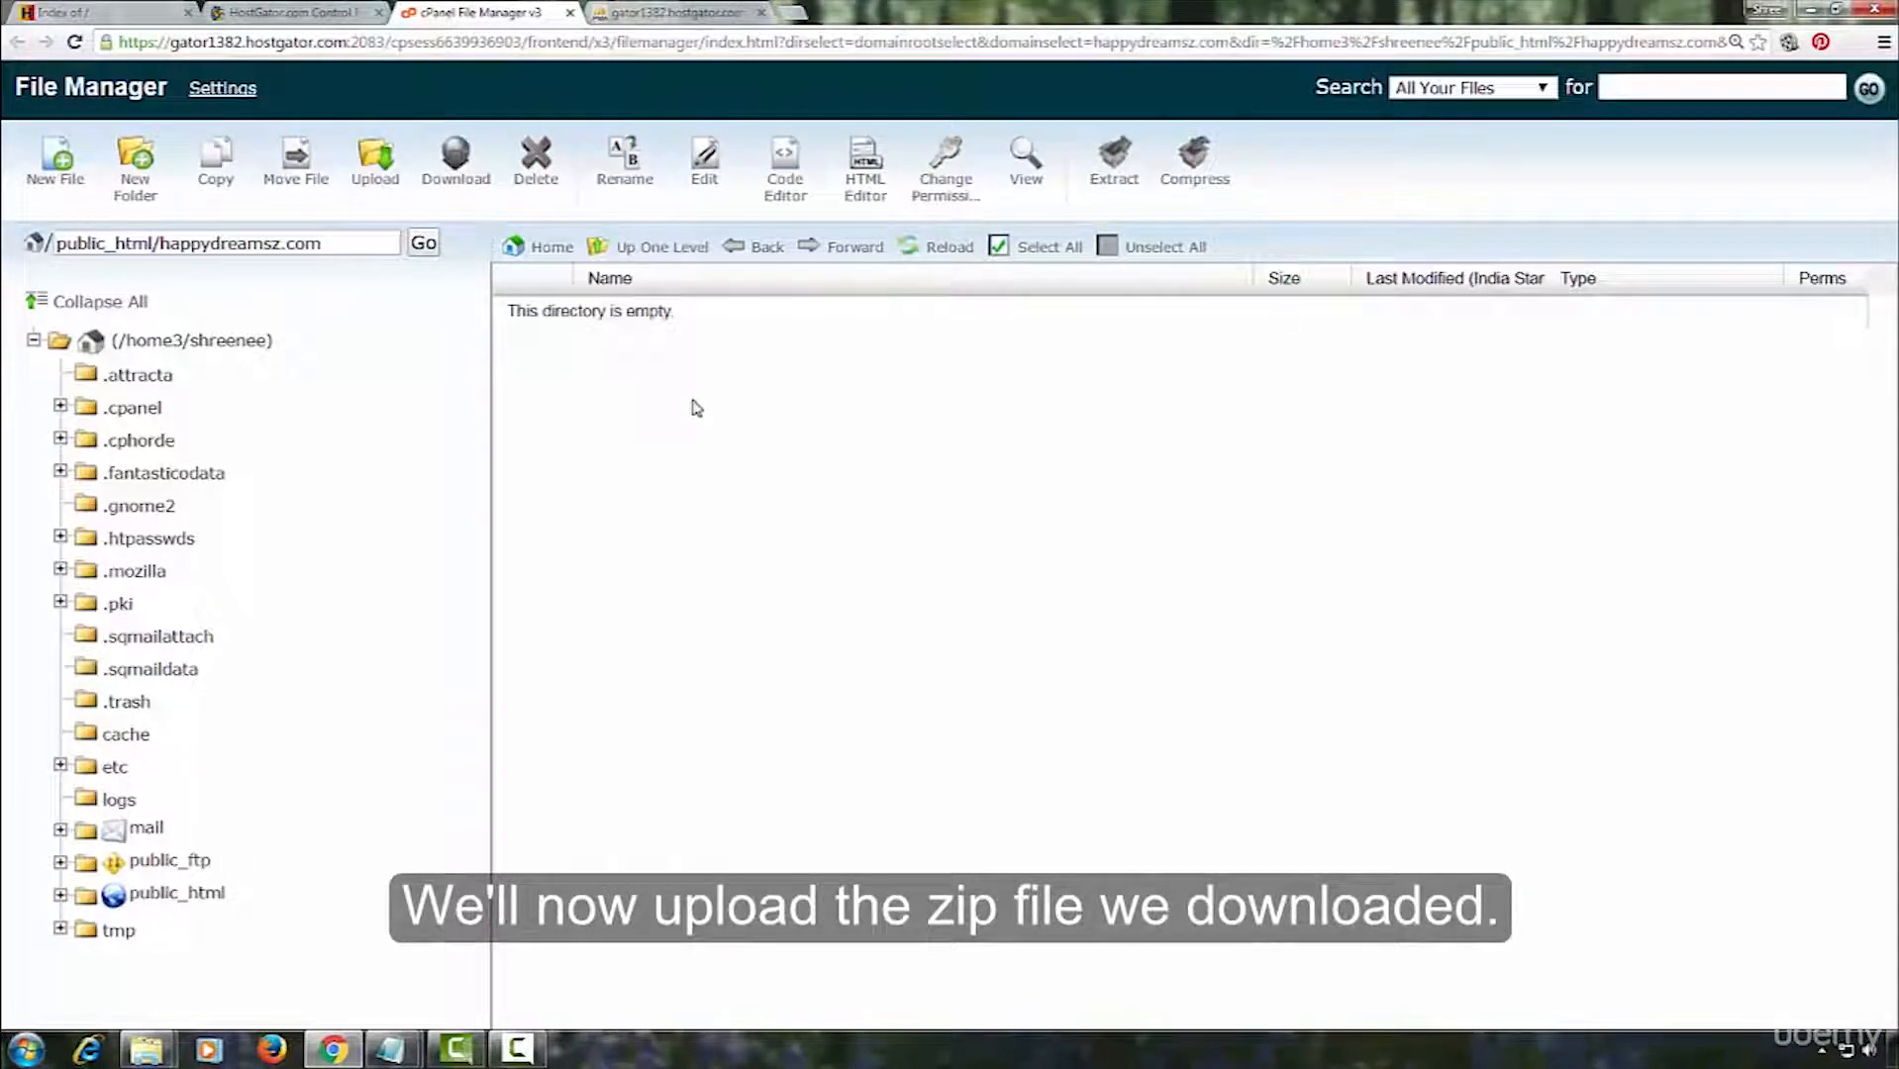
Upload happydreamsz-july25.zip from the Downloads folder into the happydreamsz.com directory and reload the file listing.
click(380, 182)
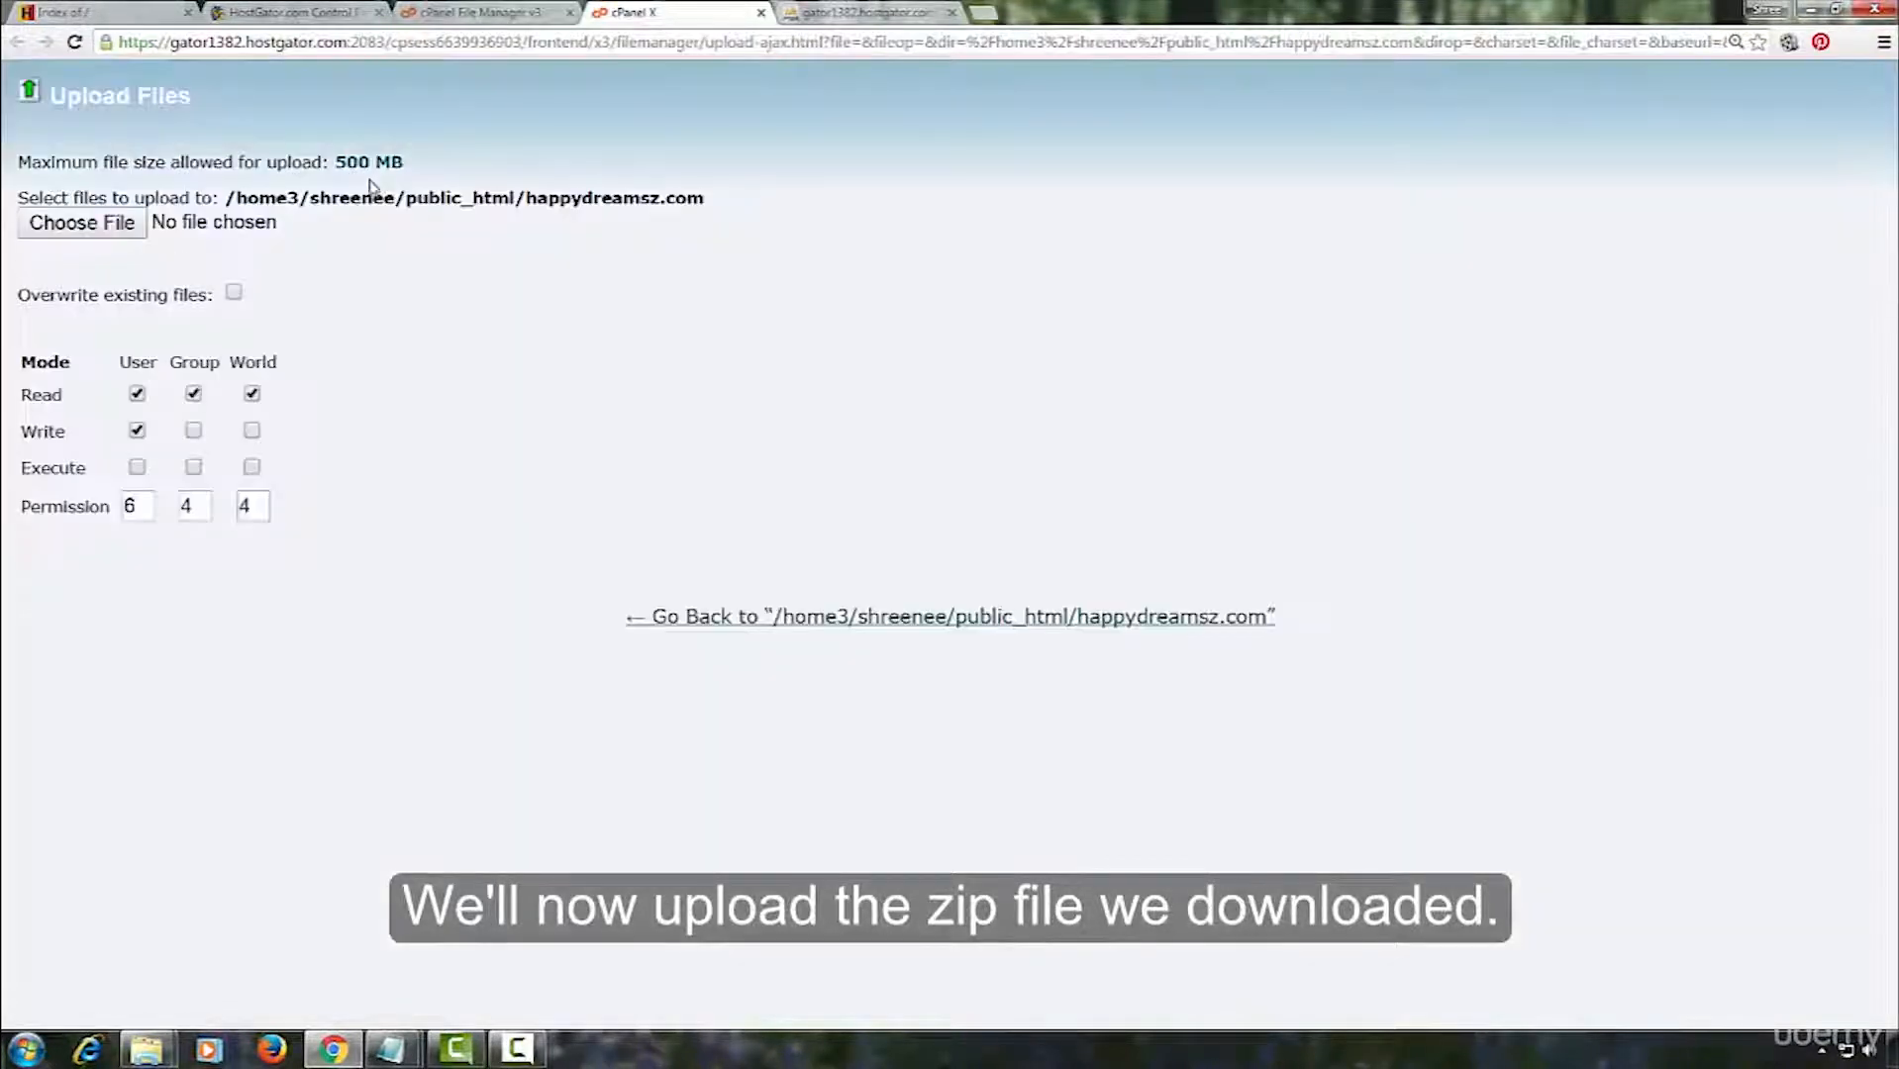
click(113, 230)
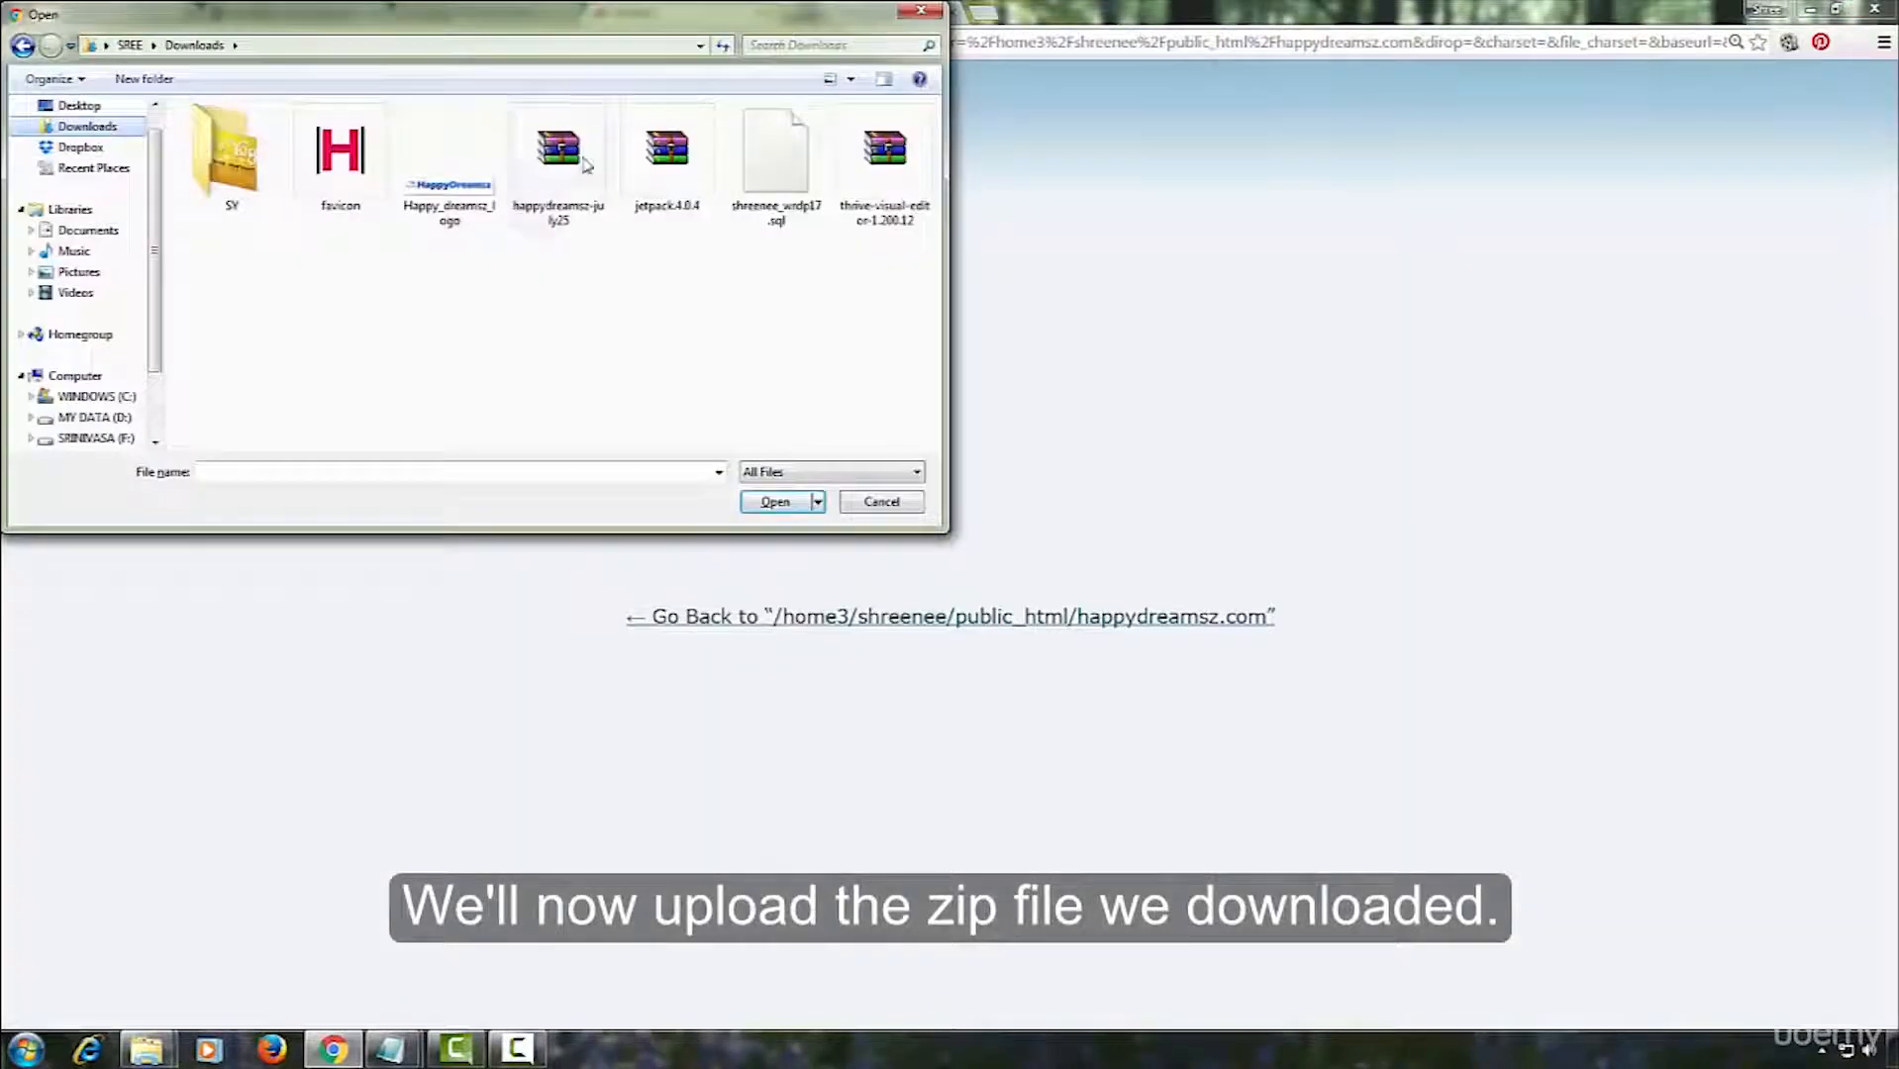
click(574, 151)
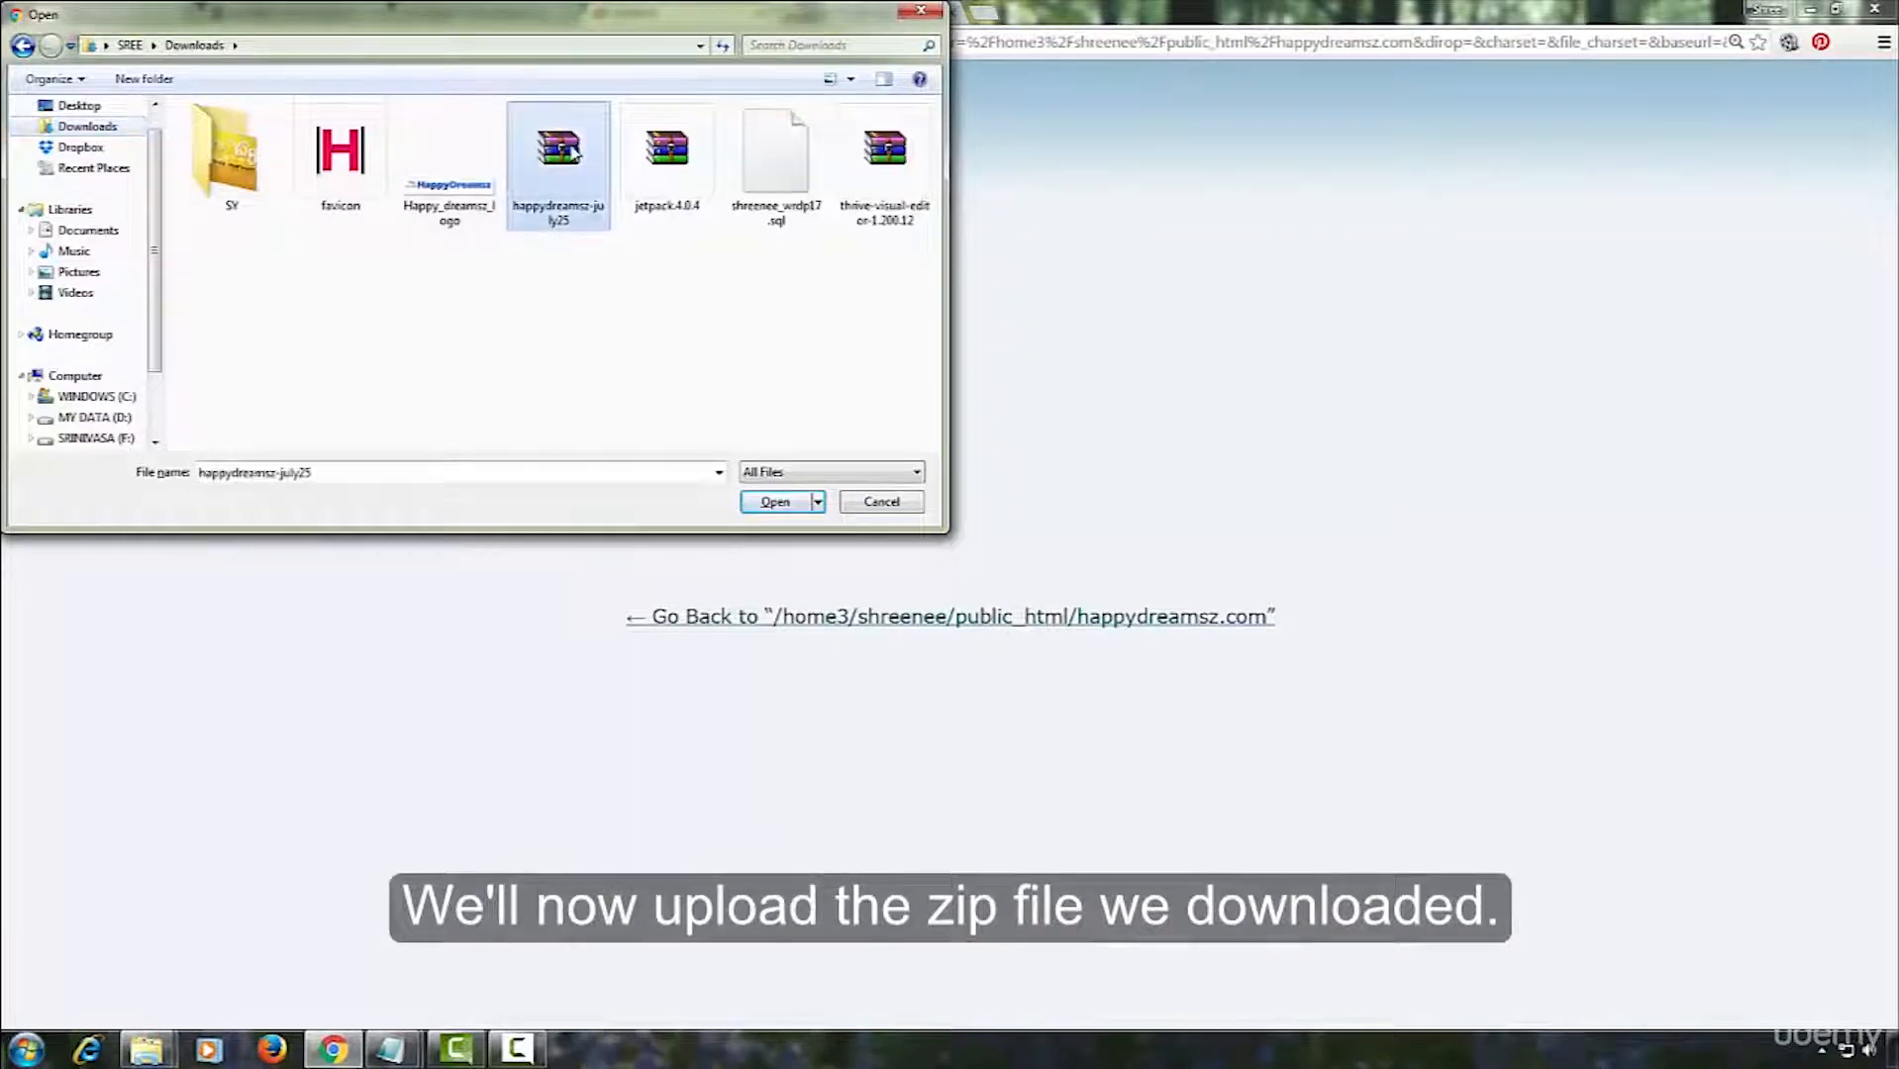
click(777, 502)
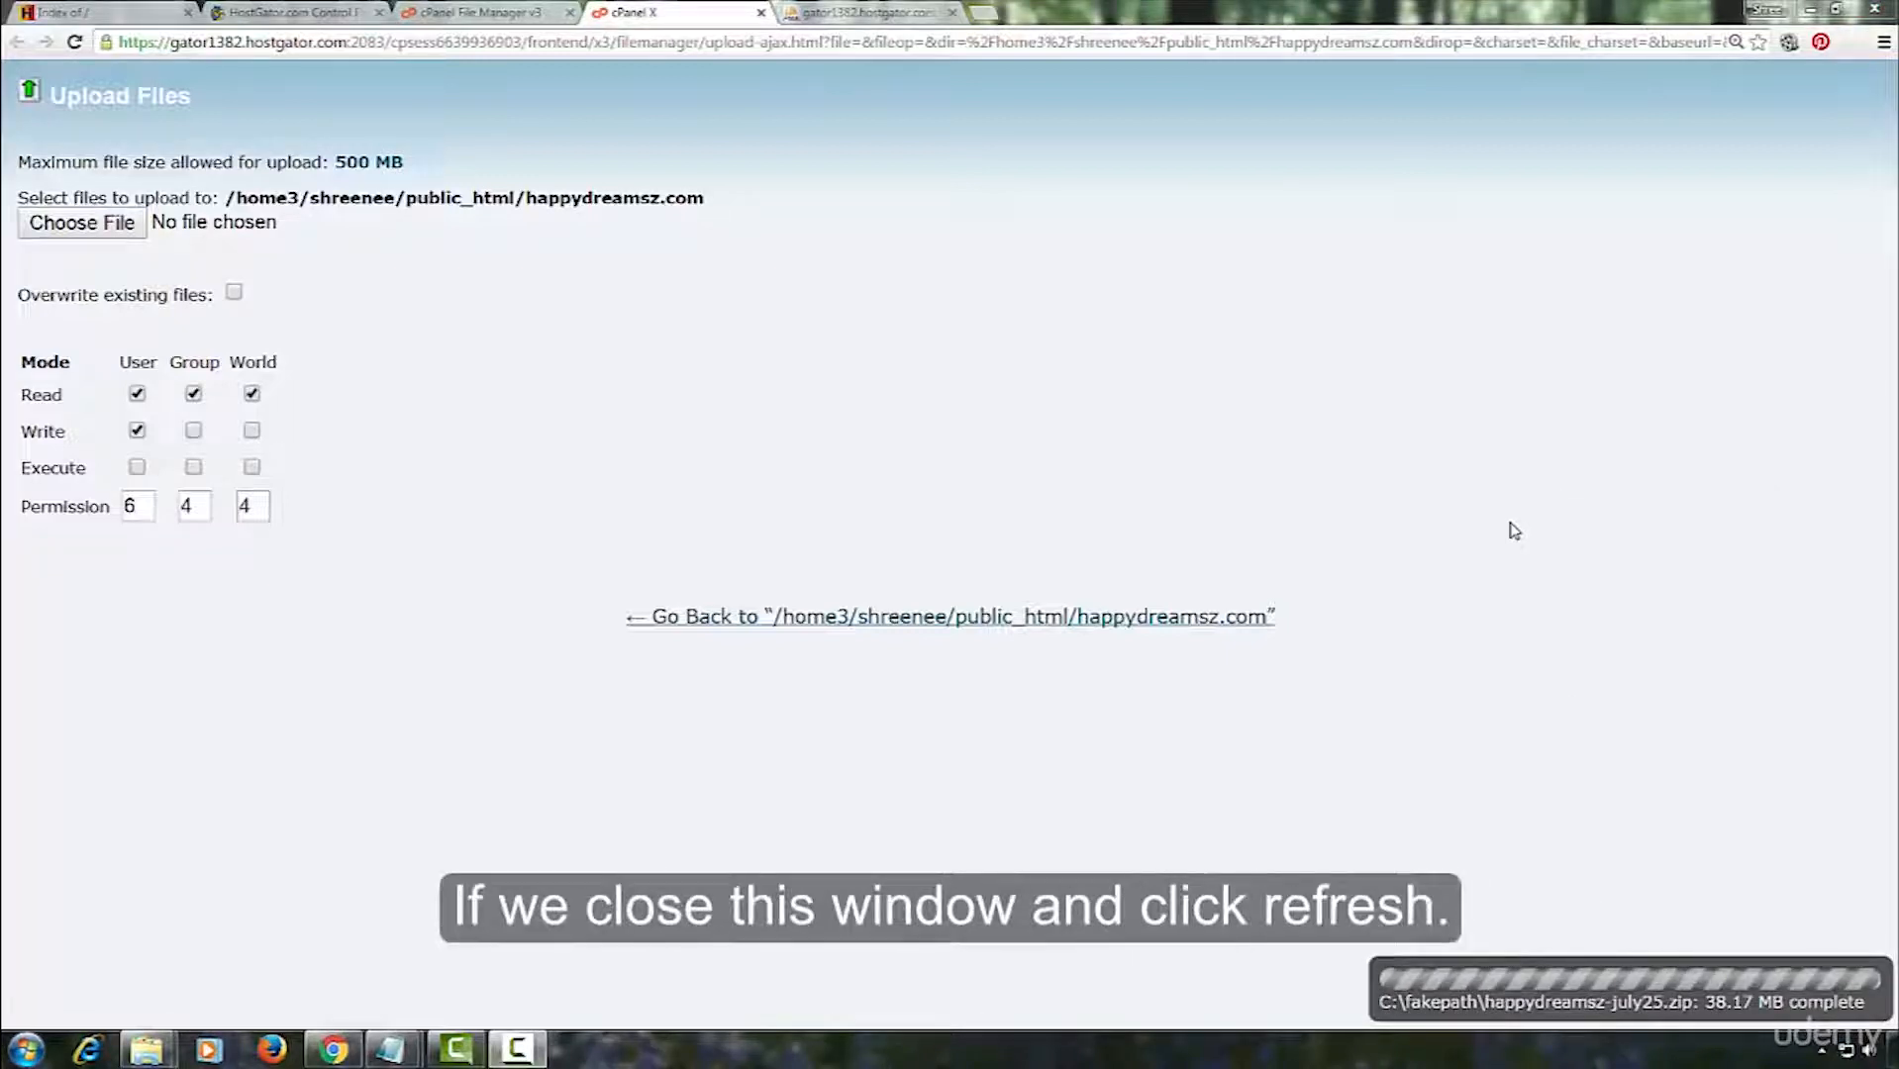
click(761, 12)
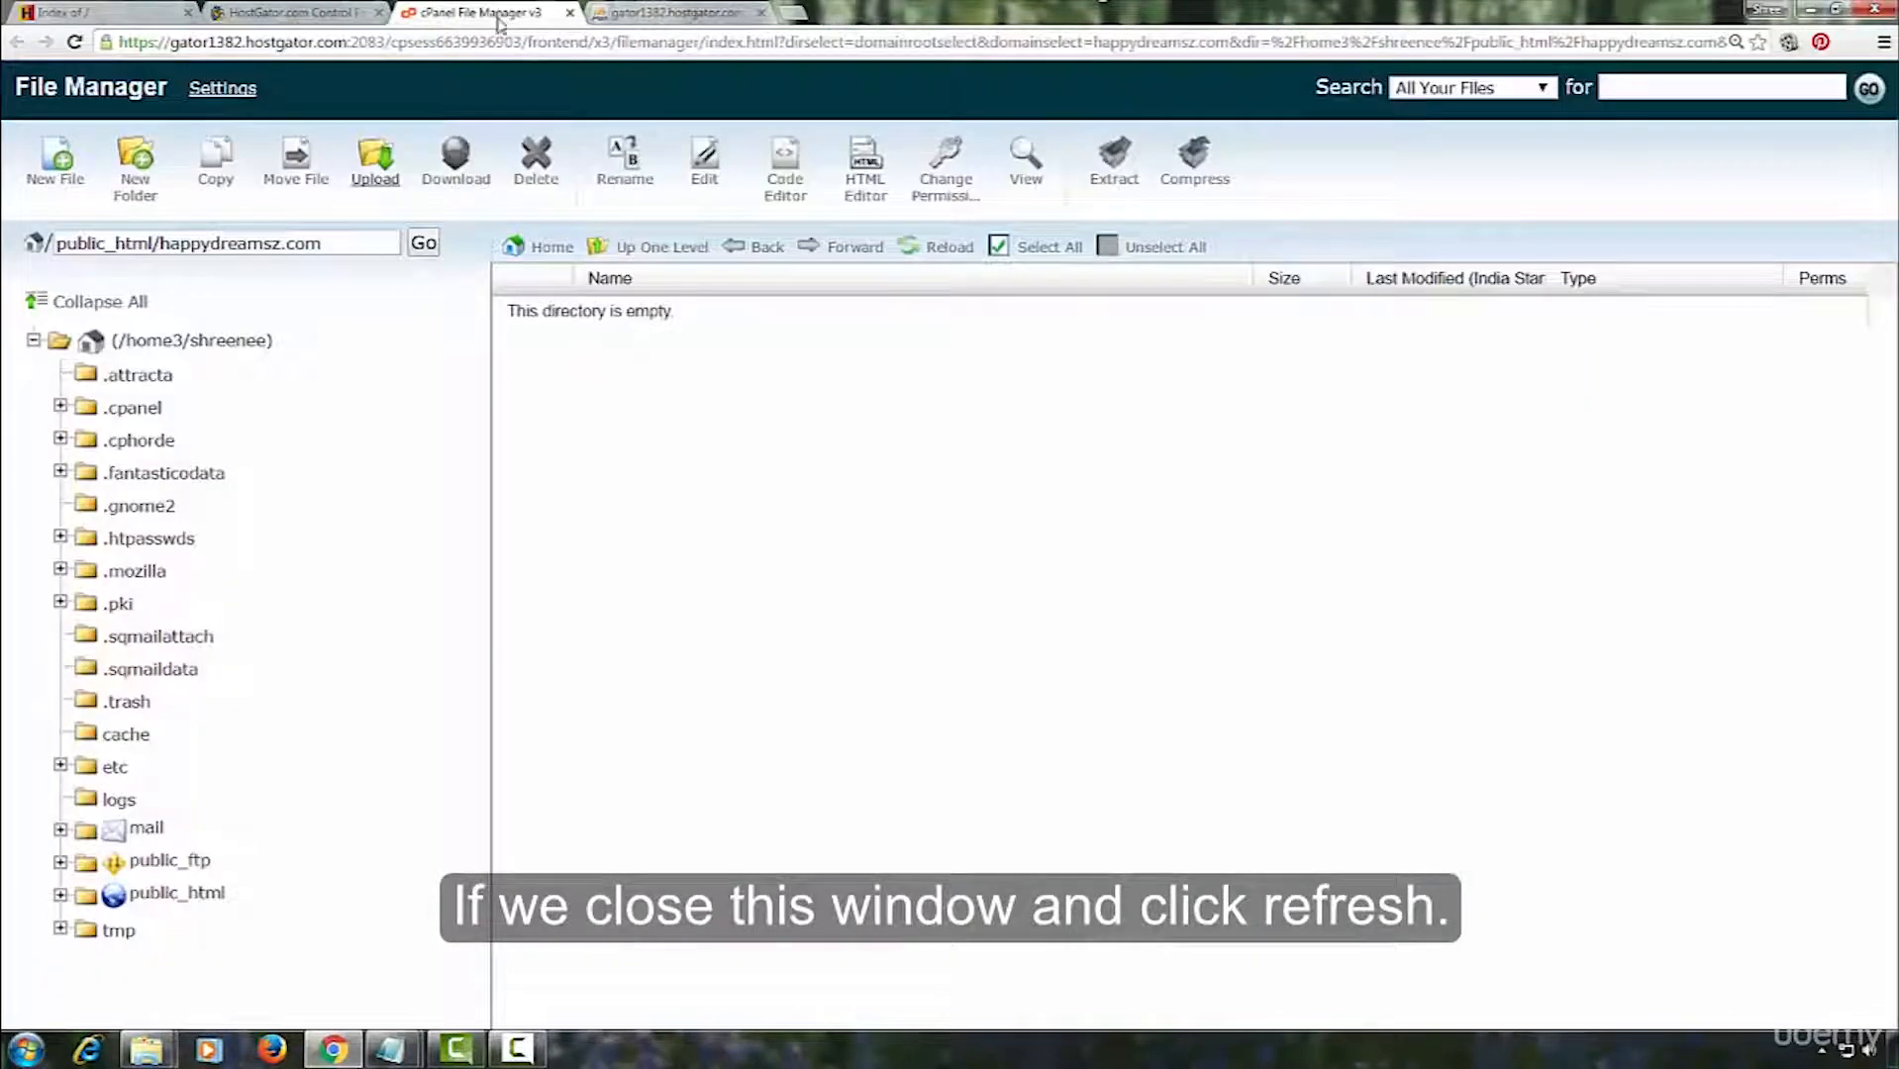
click(937, 246)
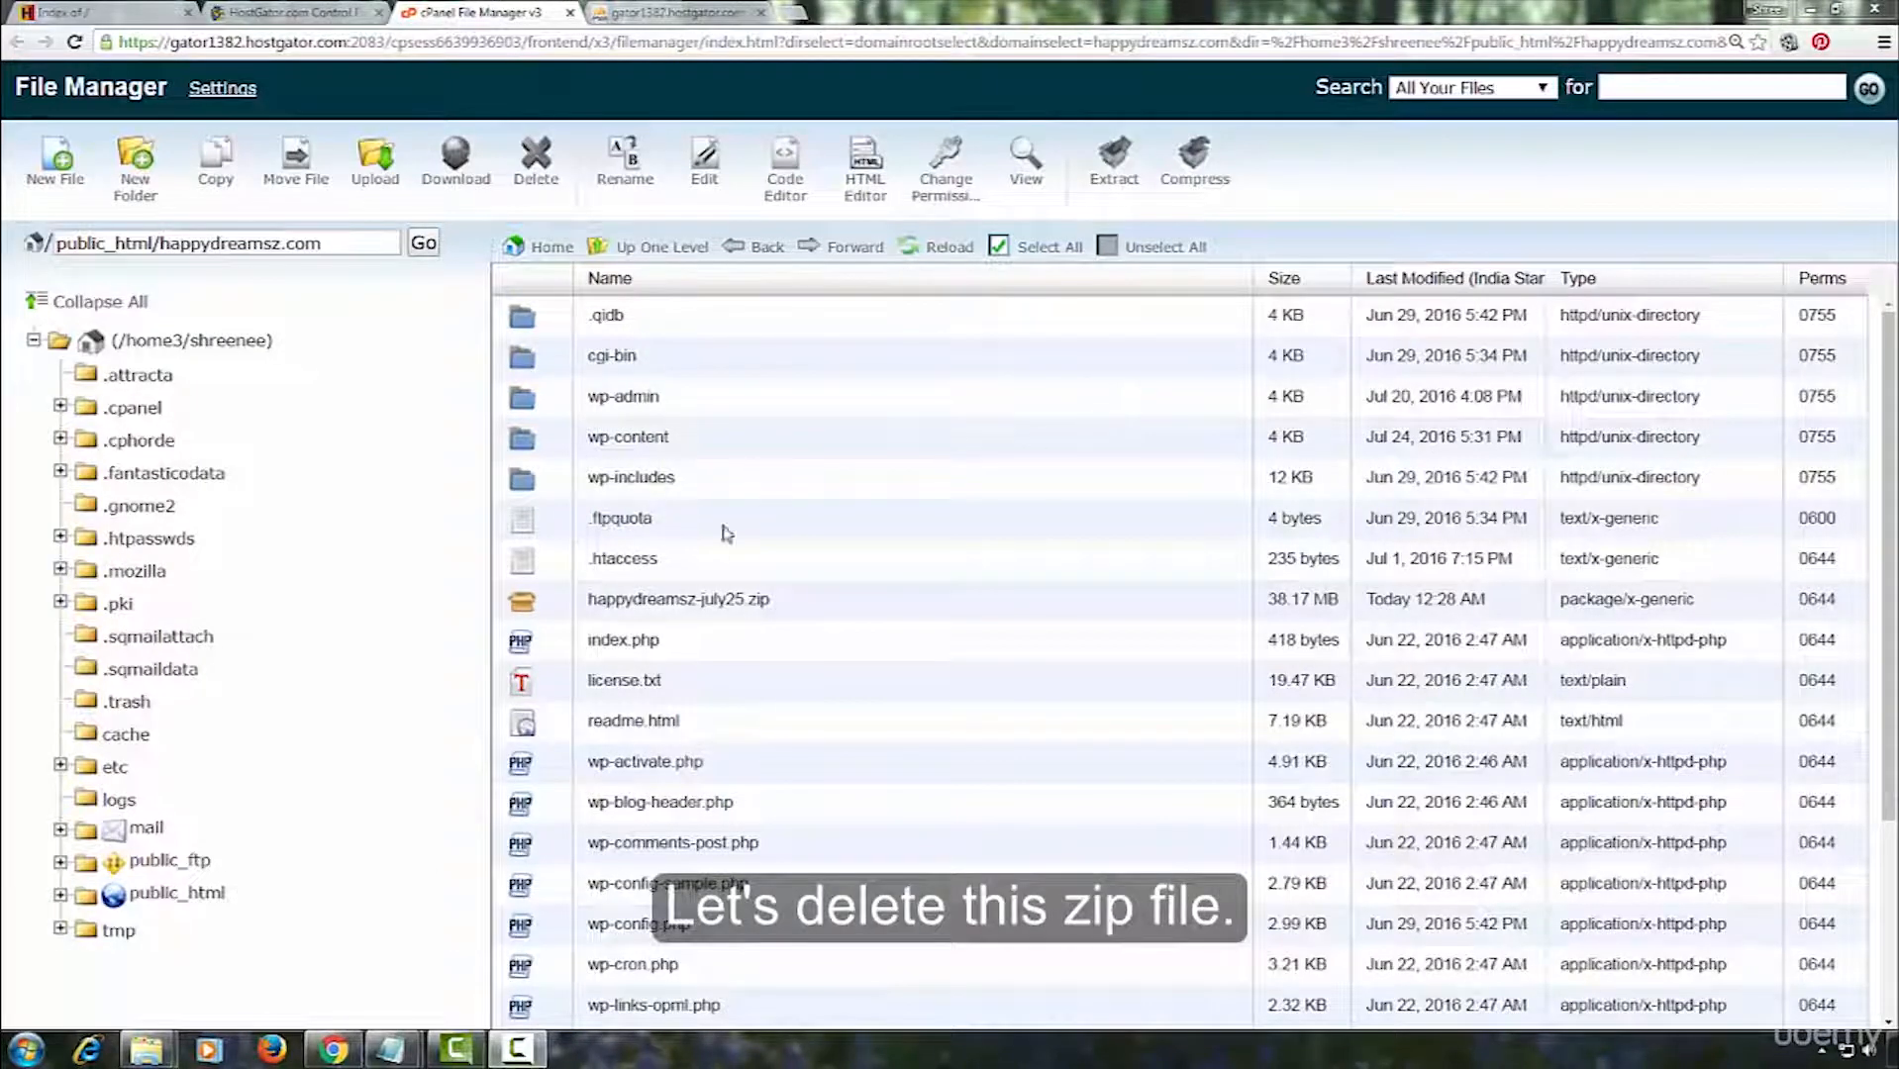
Delete the uploaded happydreamsz-july25.zip archive from the happydreamsz.com directory.
click(691, 601)
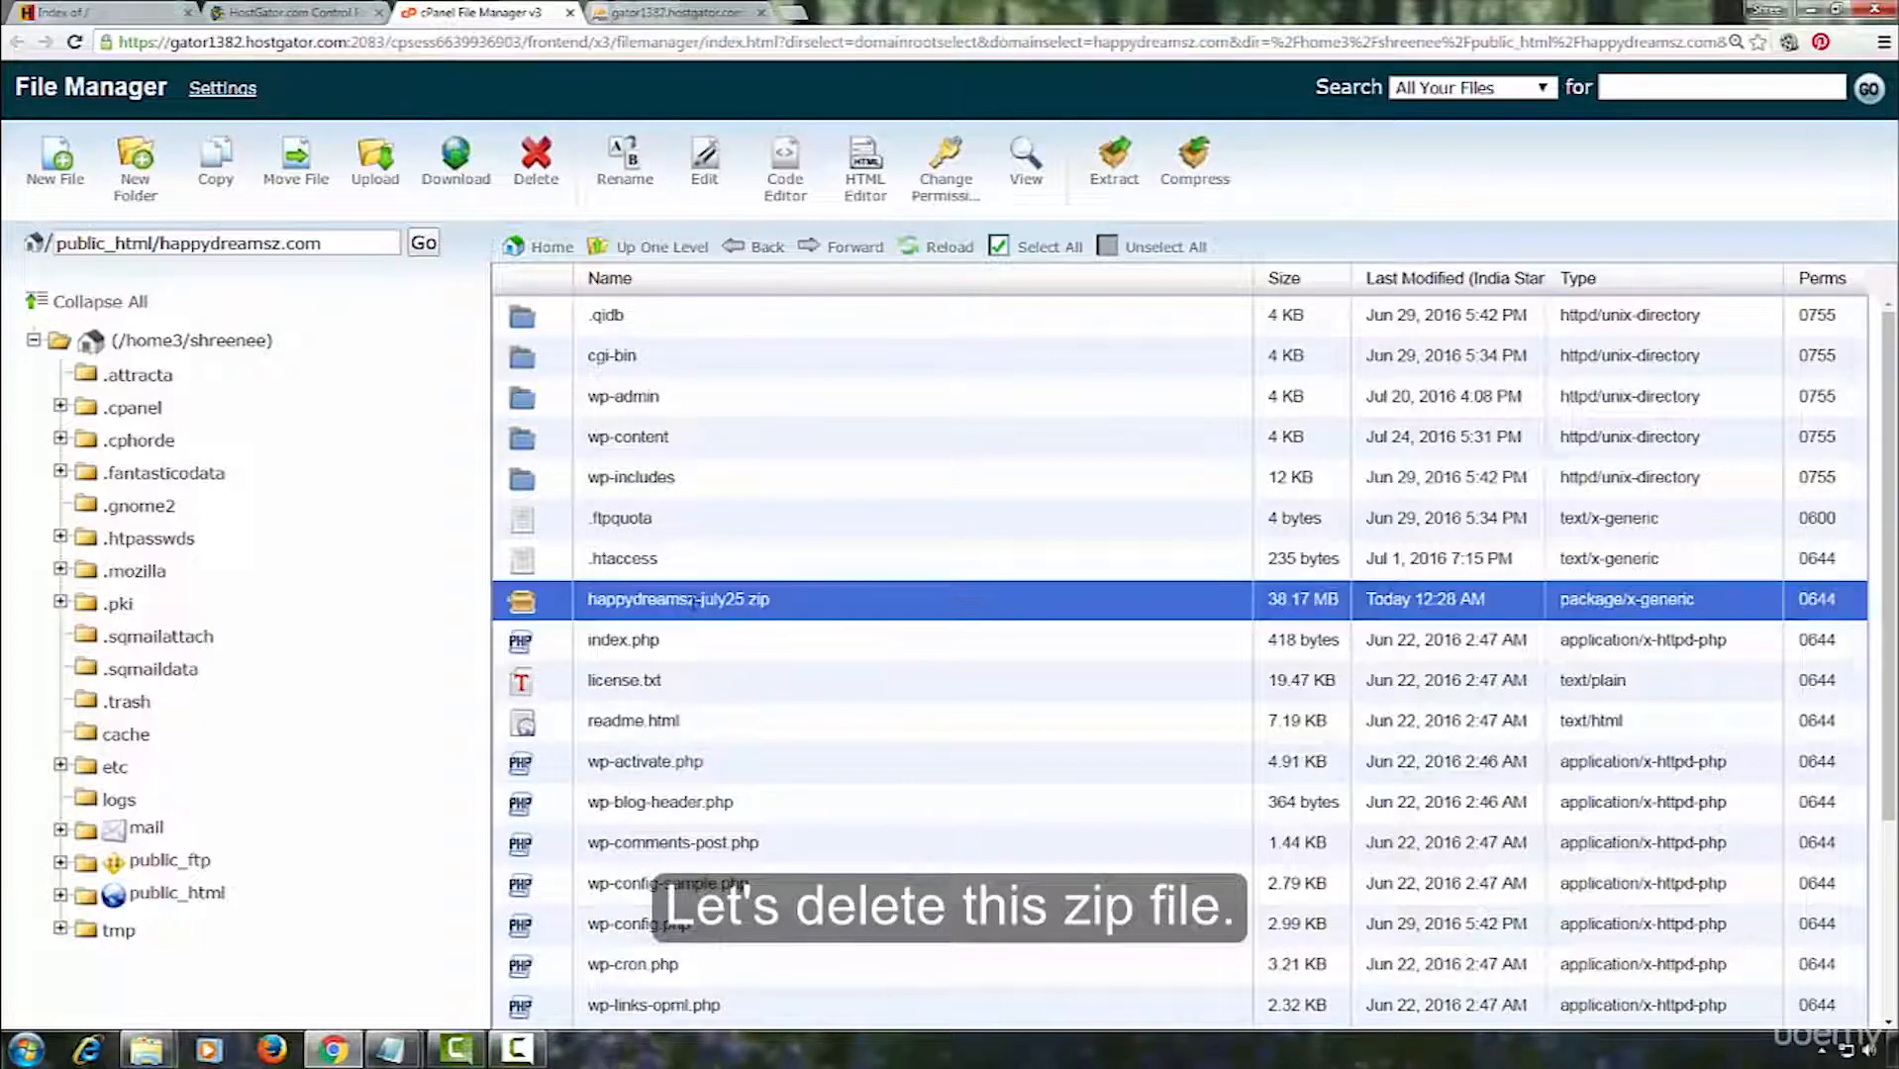
click(537, 163)
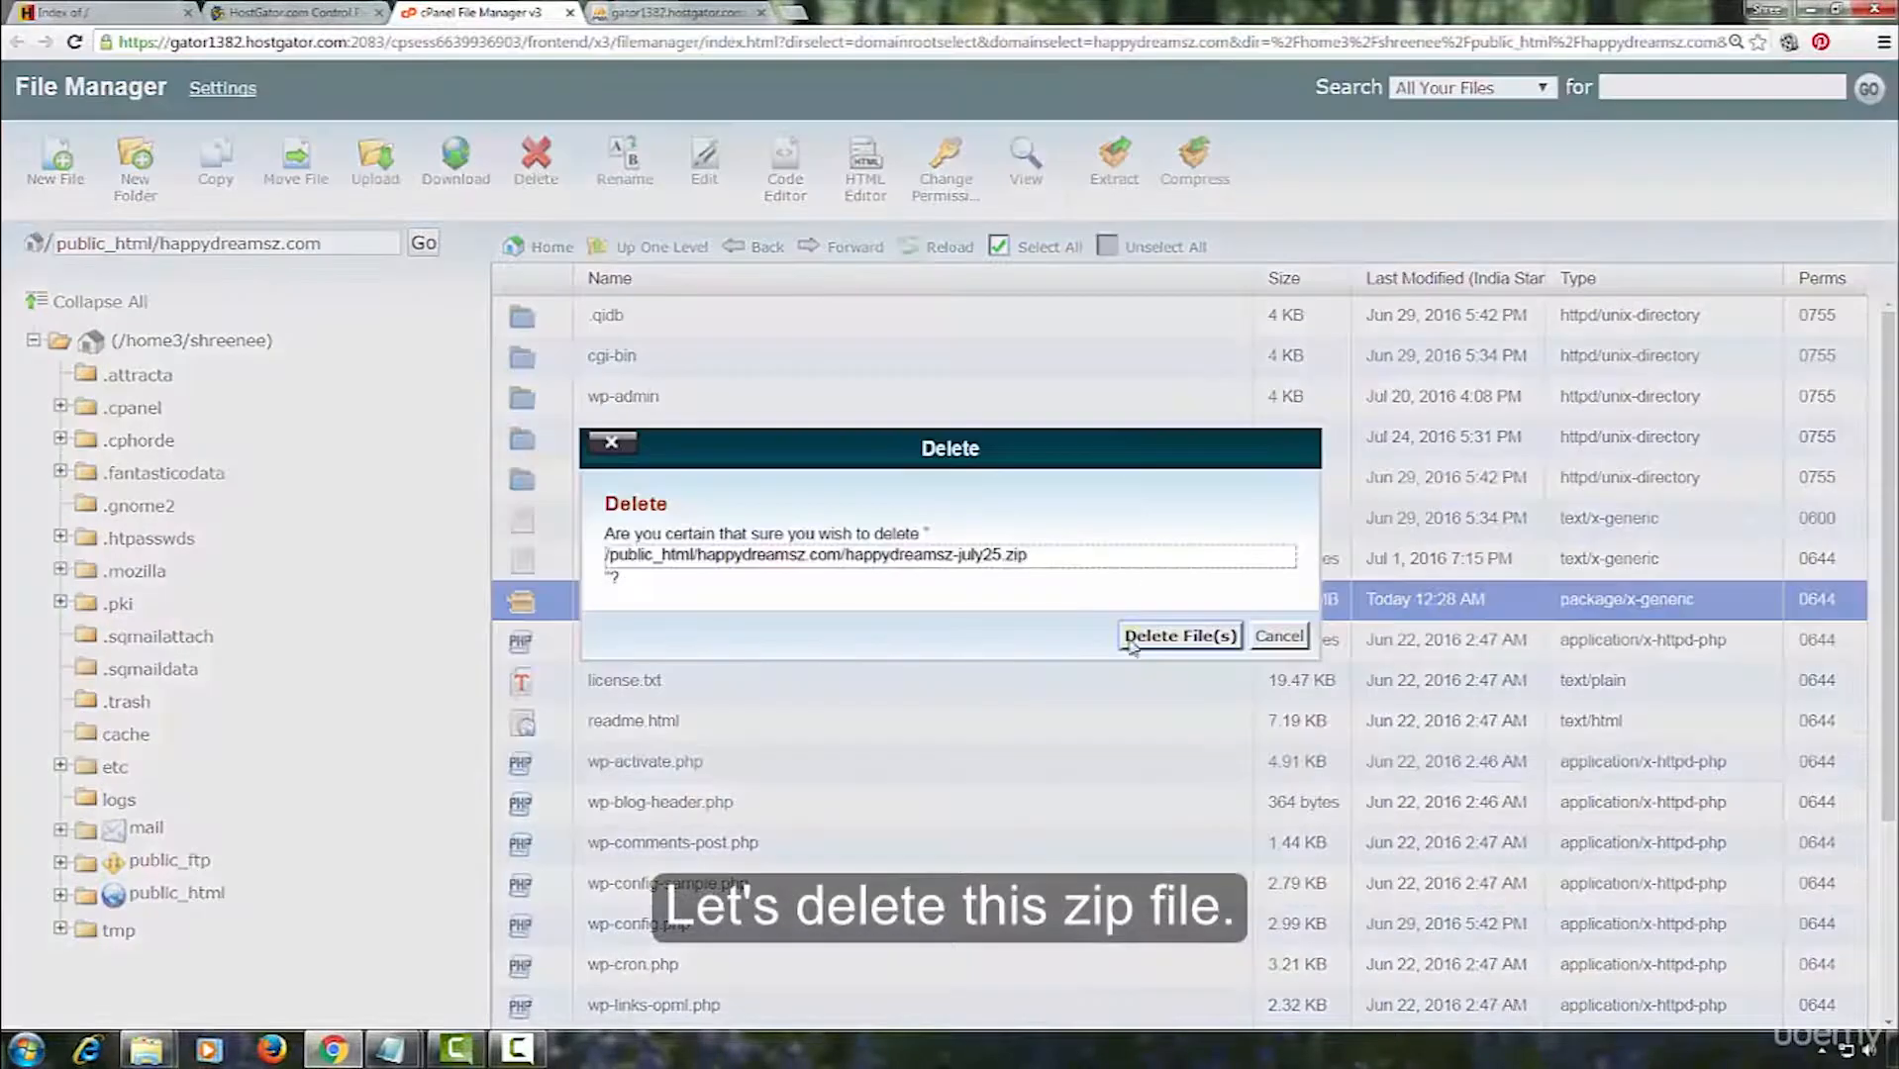
click(1178, 635)
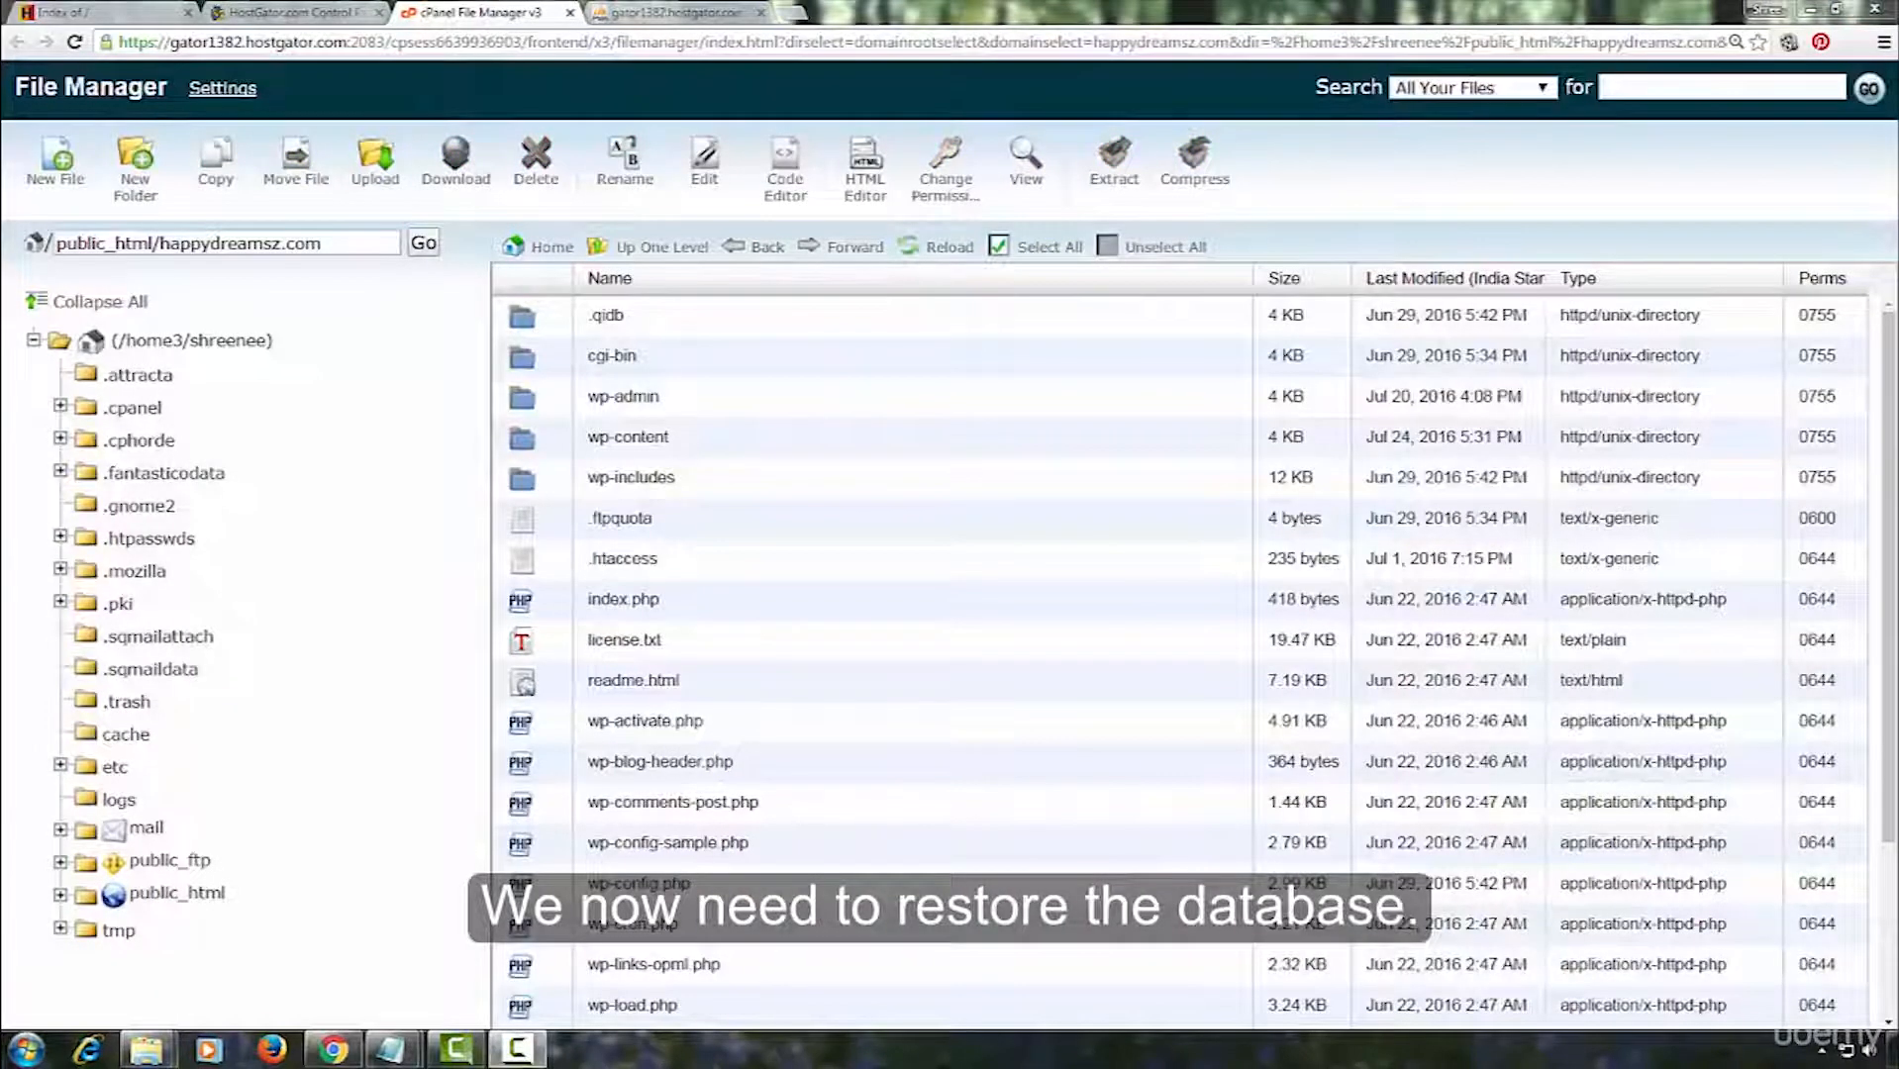
Close the old phpMyAdmin page, reopen phpMyAdmin from the HostGator control panel, and open the shreenee_wrdp17 database.
click(693, 12)
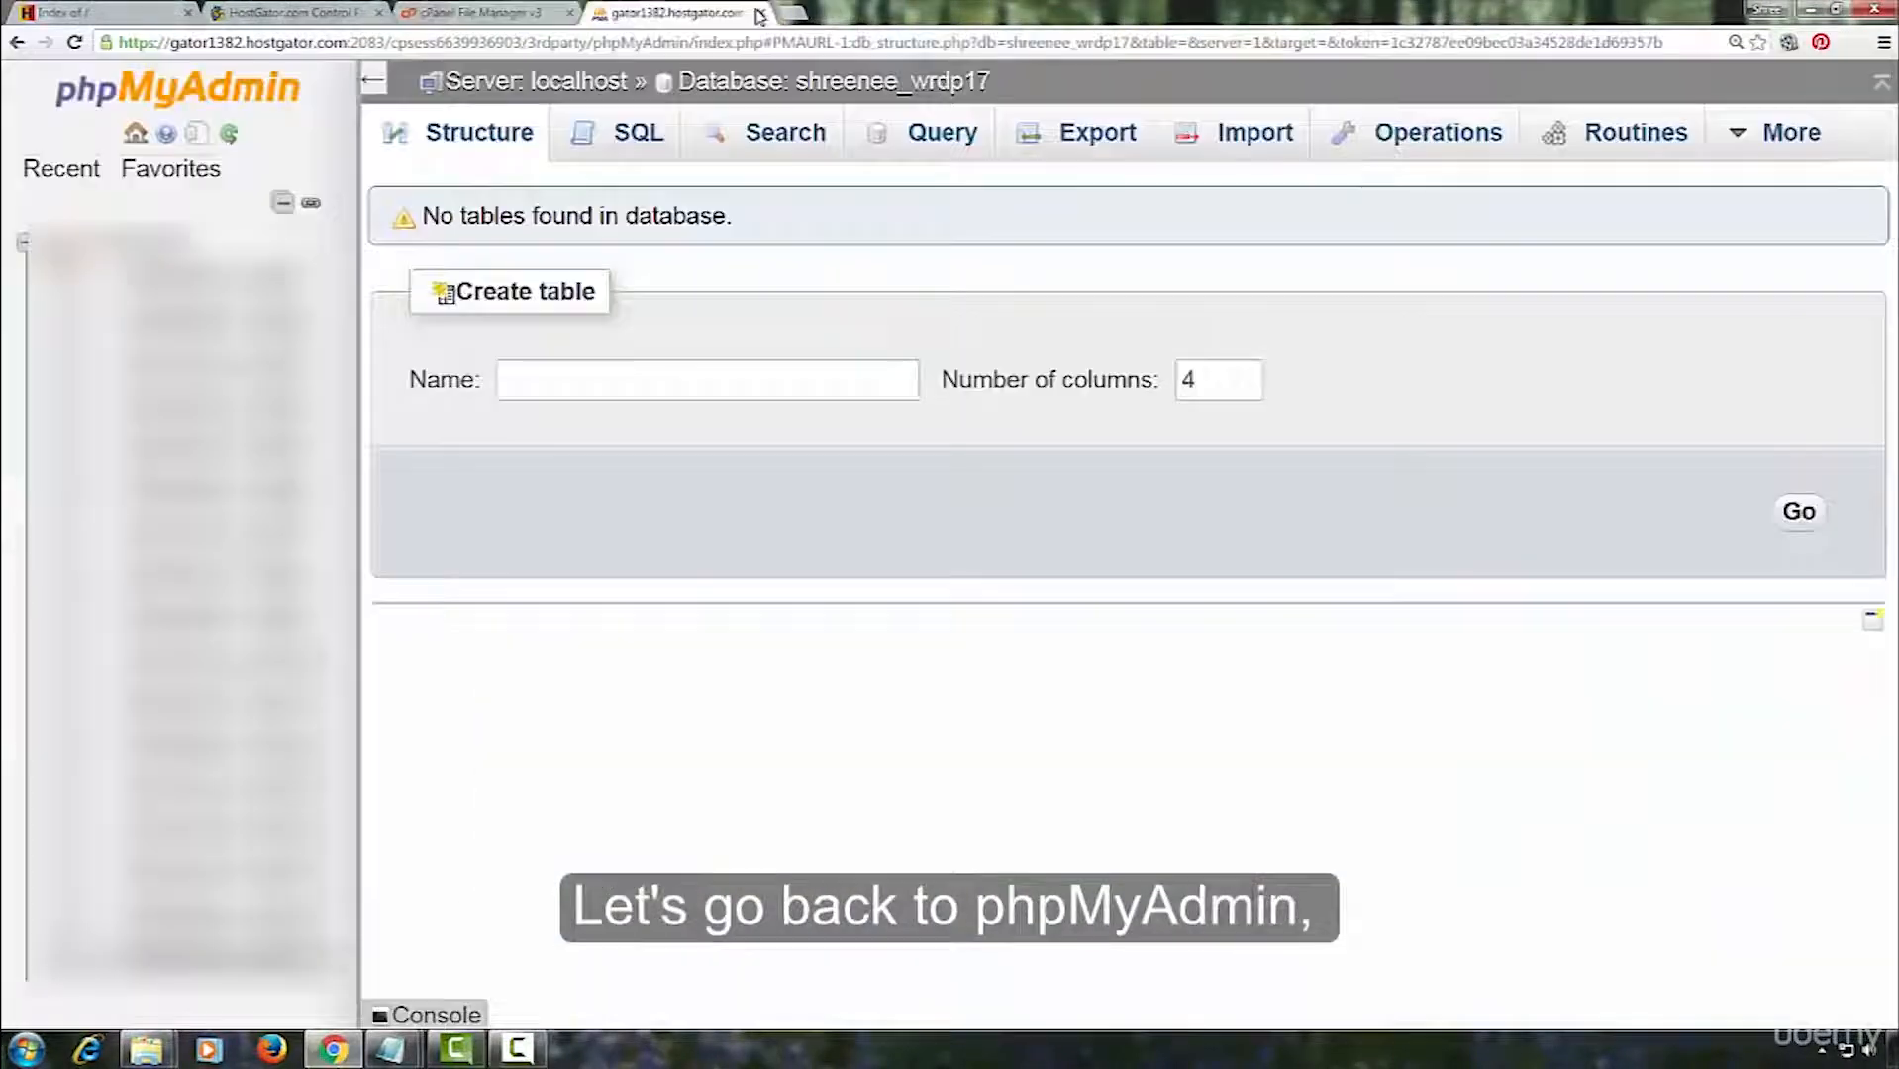
click(759, 13)
click(335, 21)
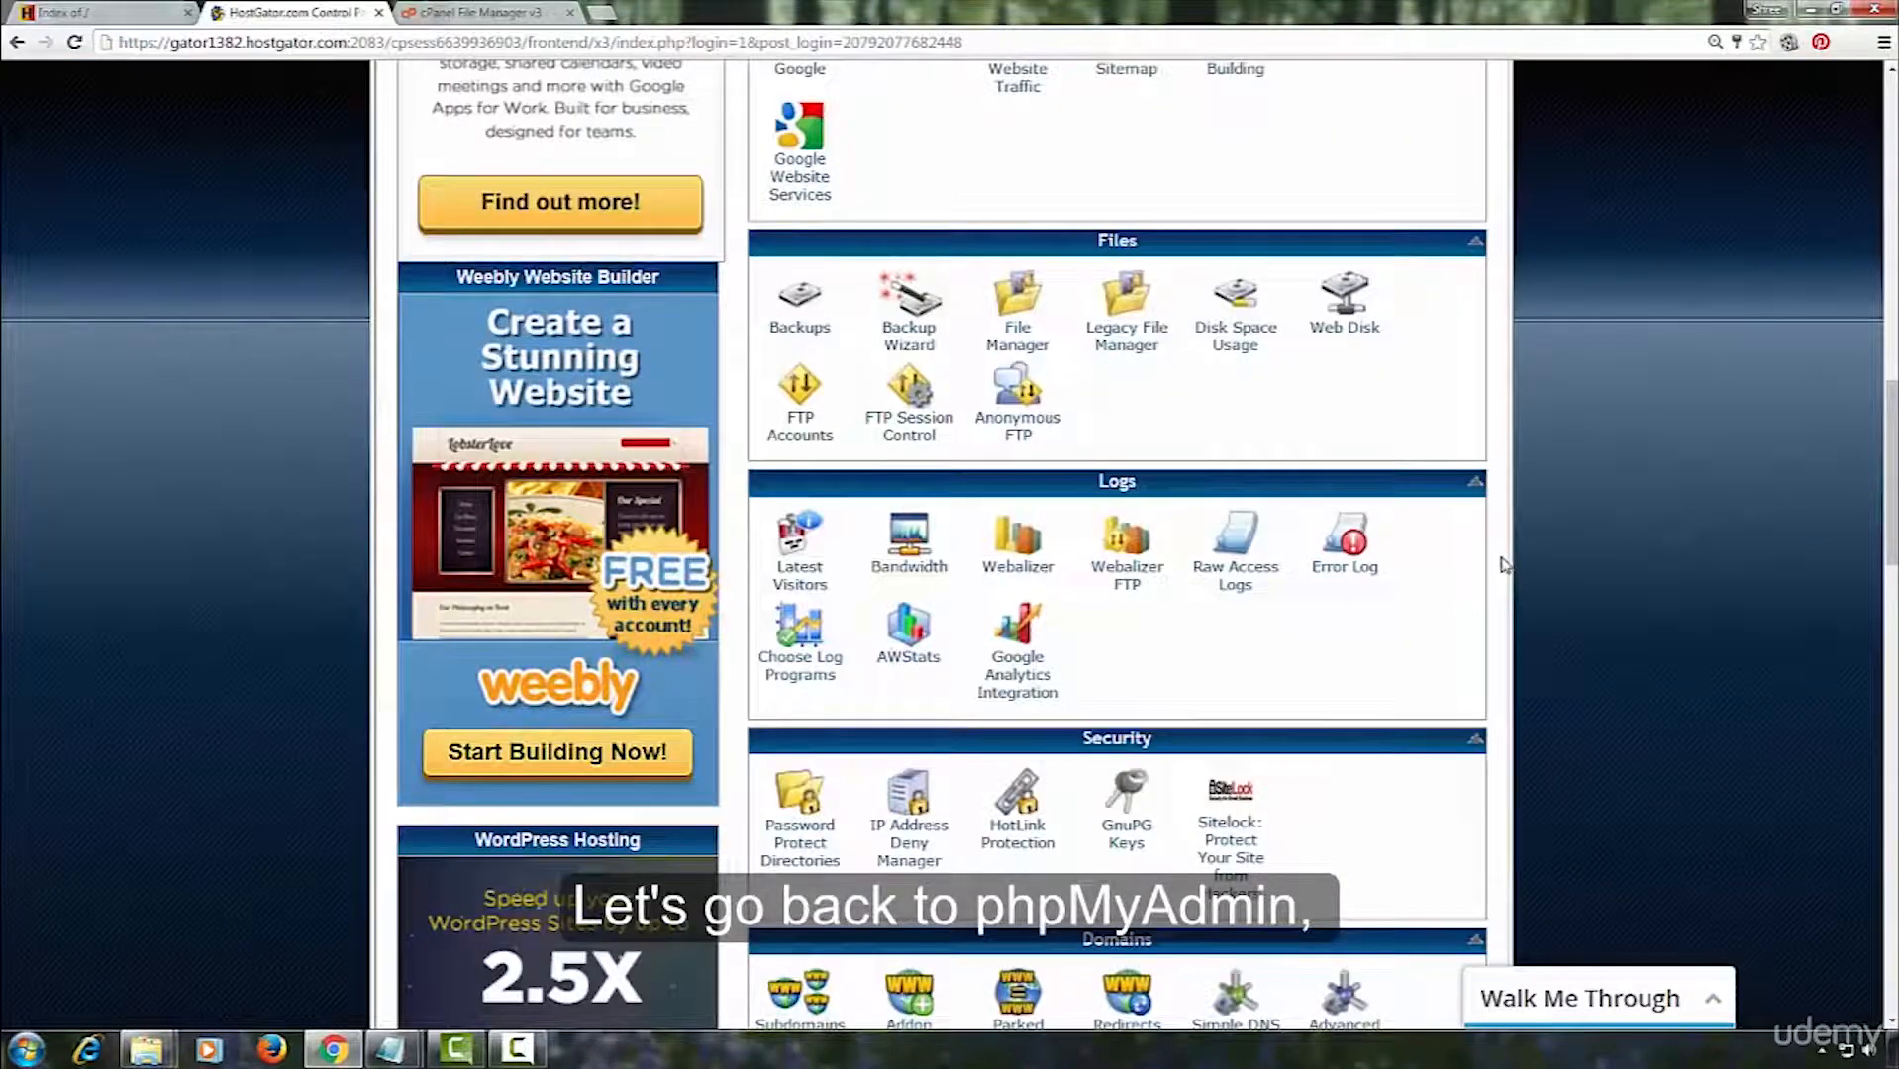
scroll(1503, 564, down, 1)
scroll(1504, 565, down, 3)
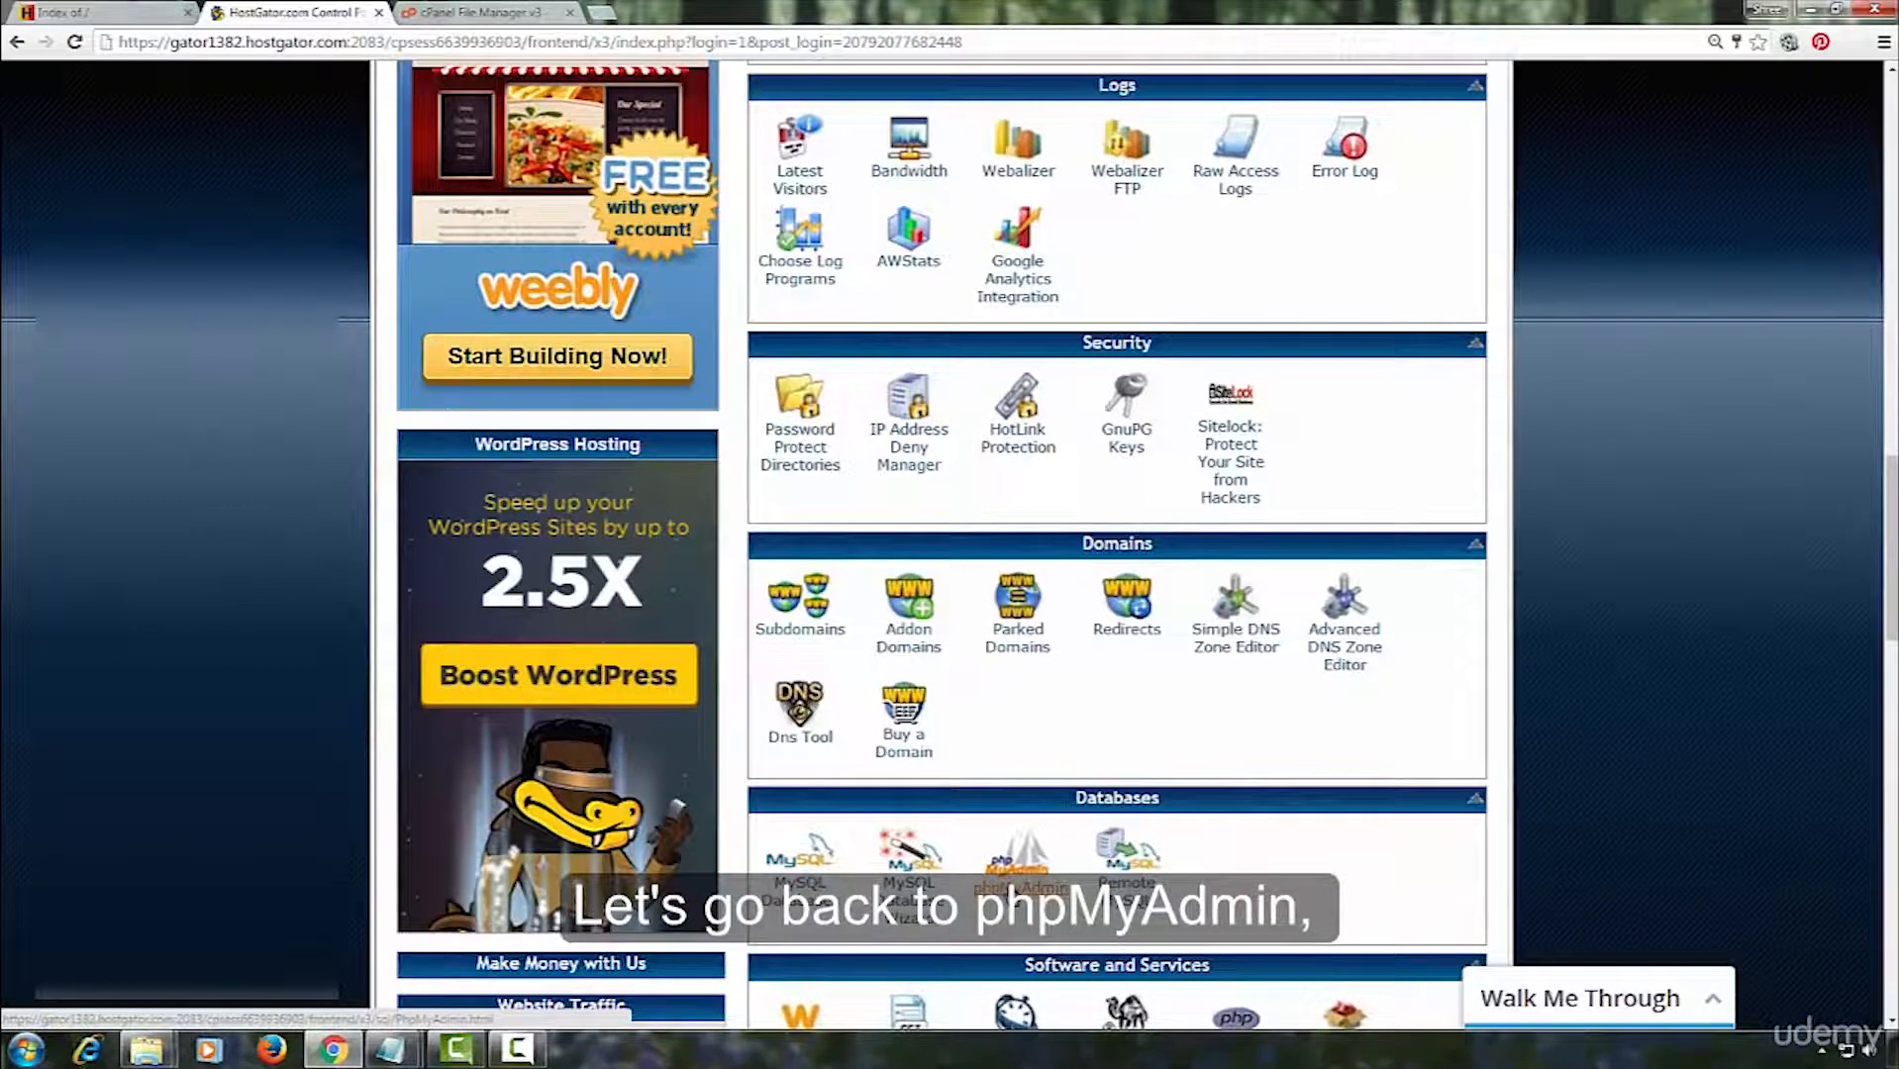
click(1017, 862)
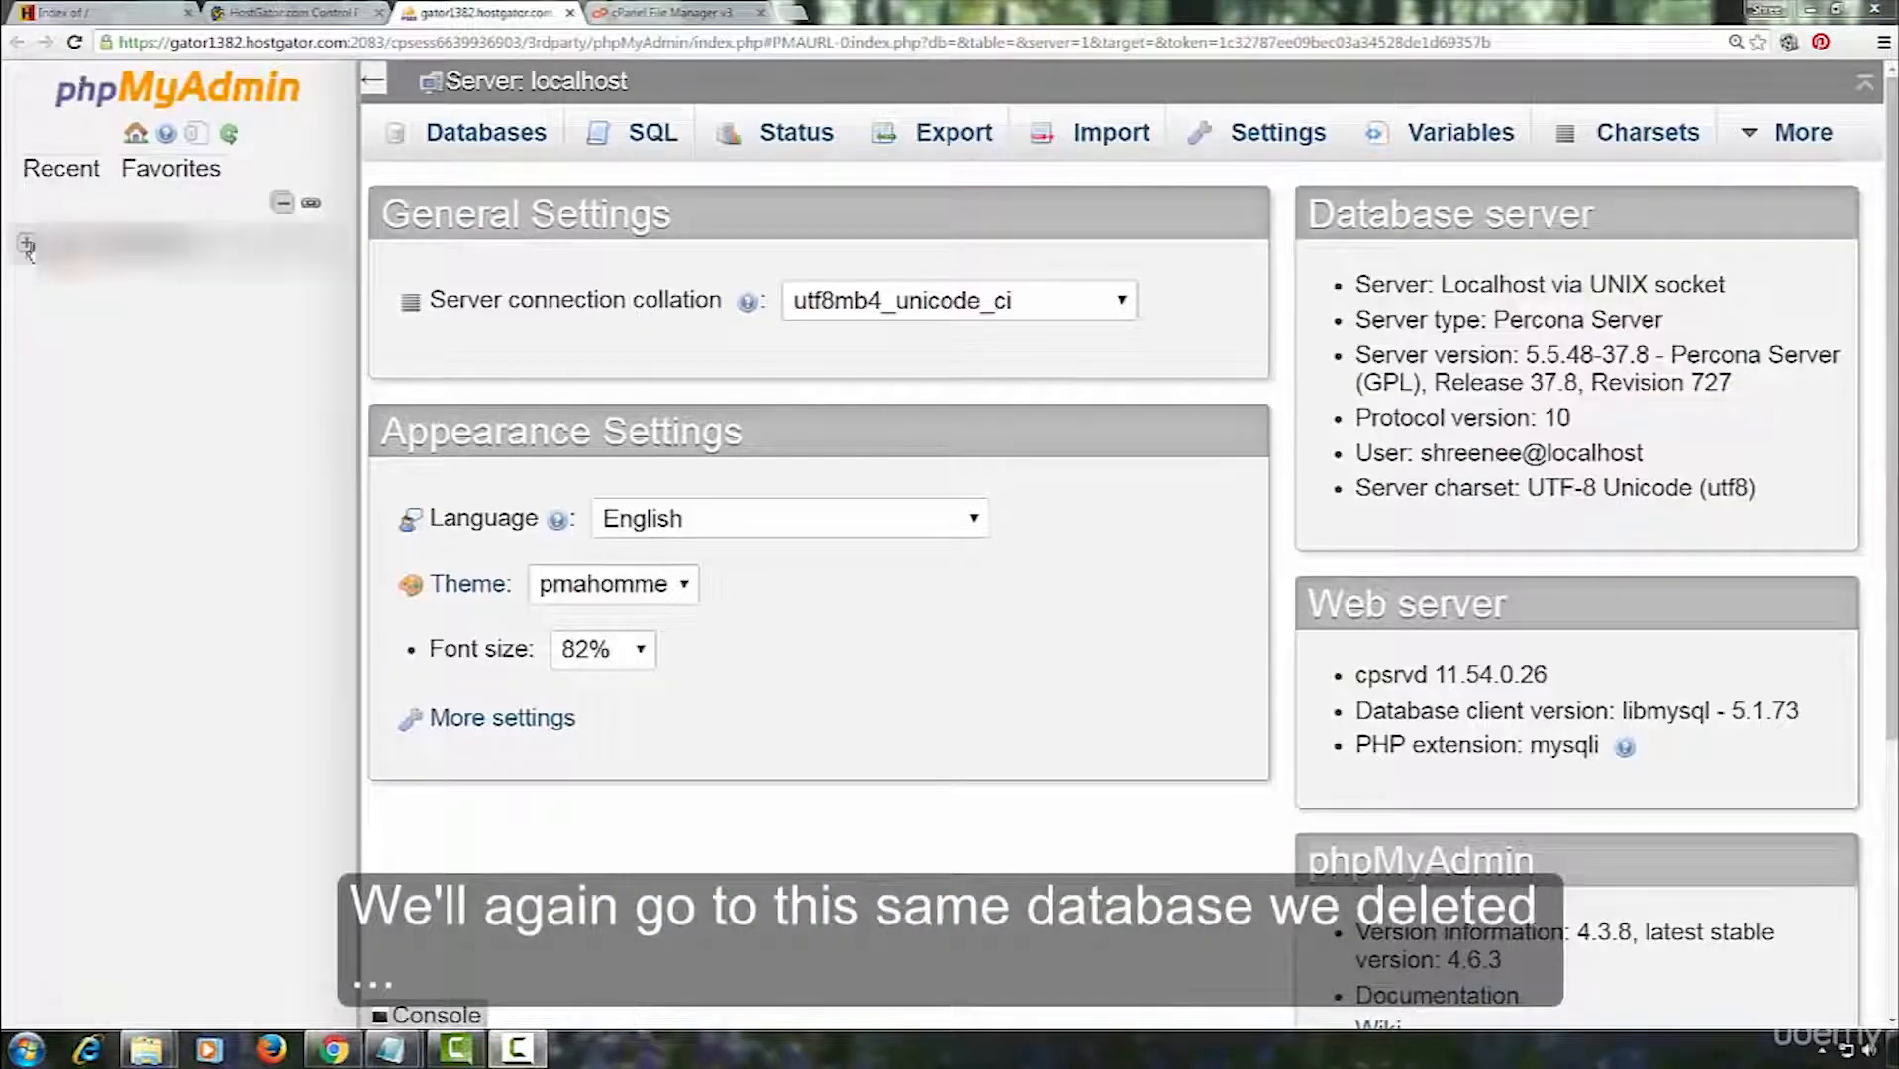
click(26, 245)
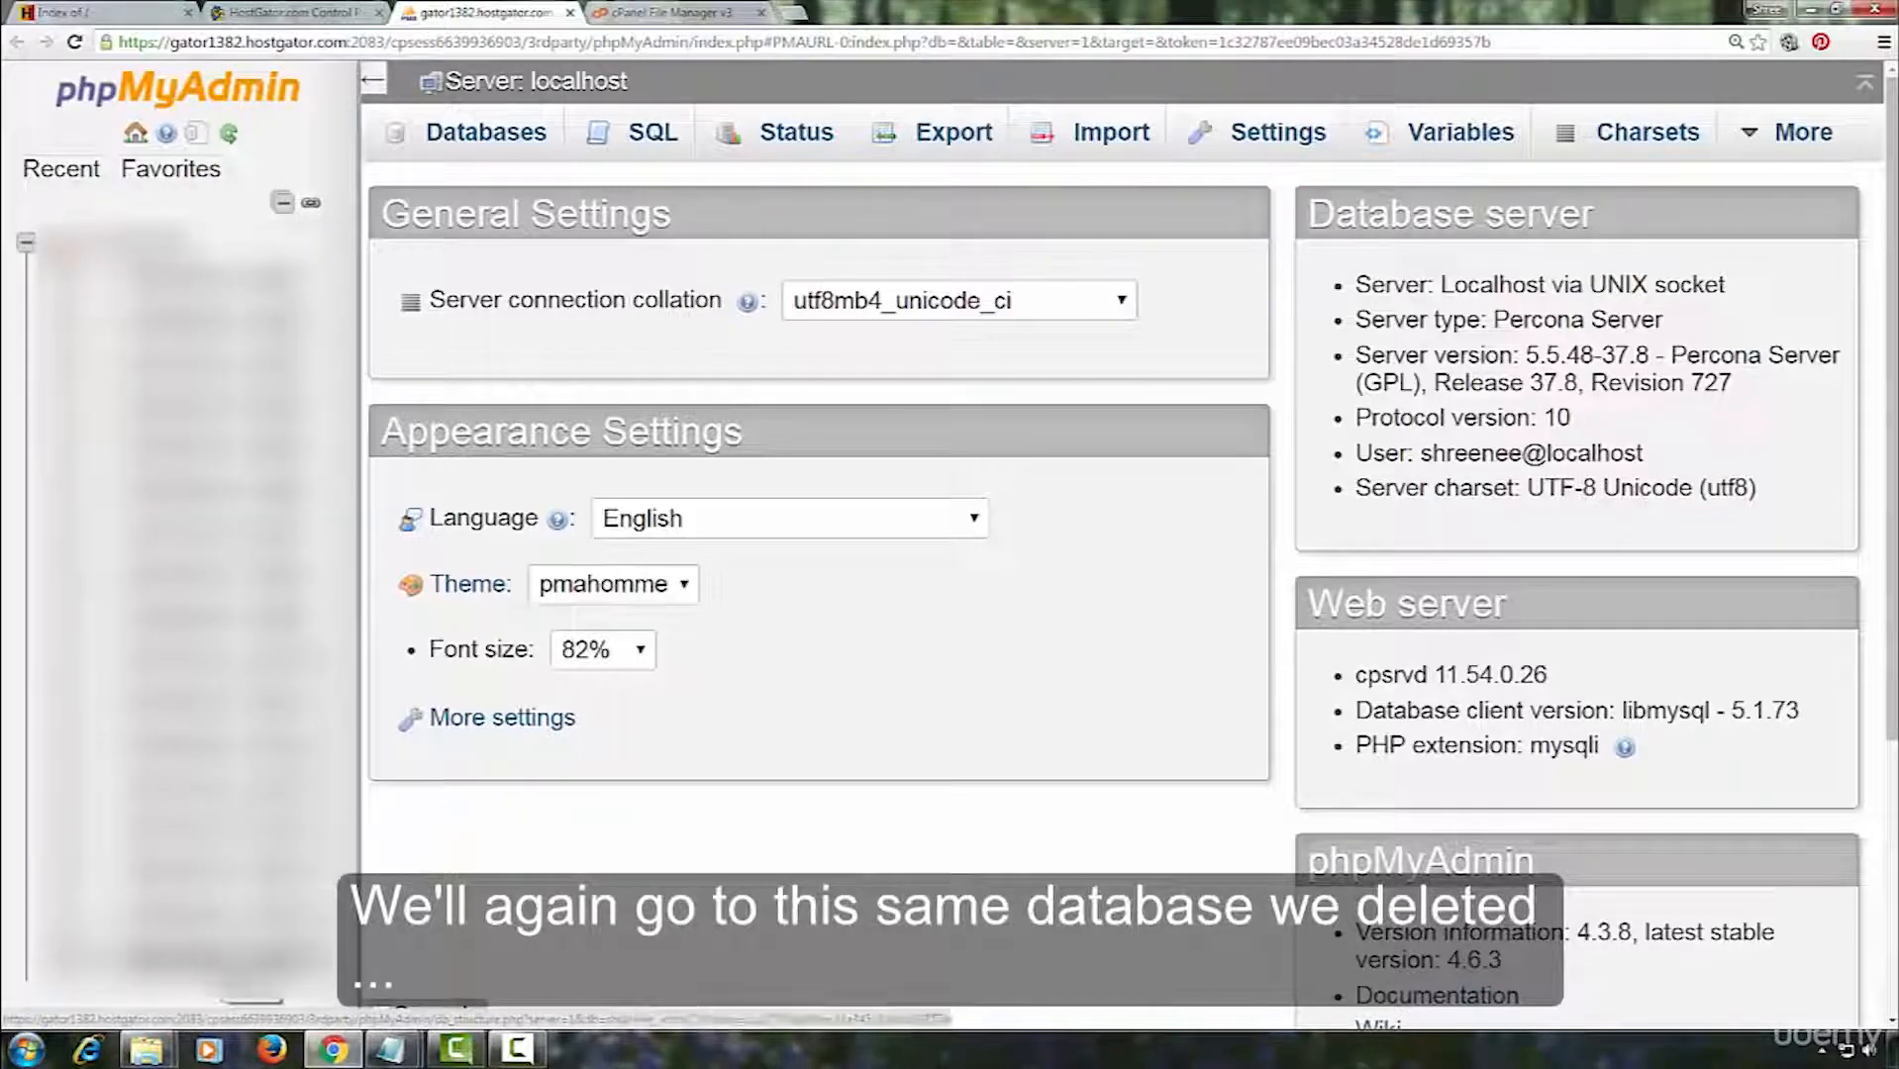
click(222, 958)
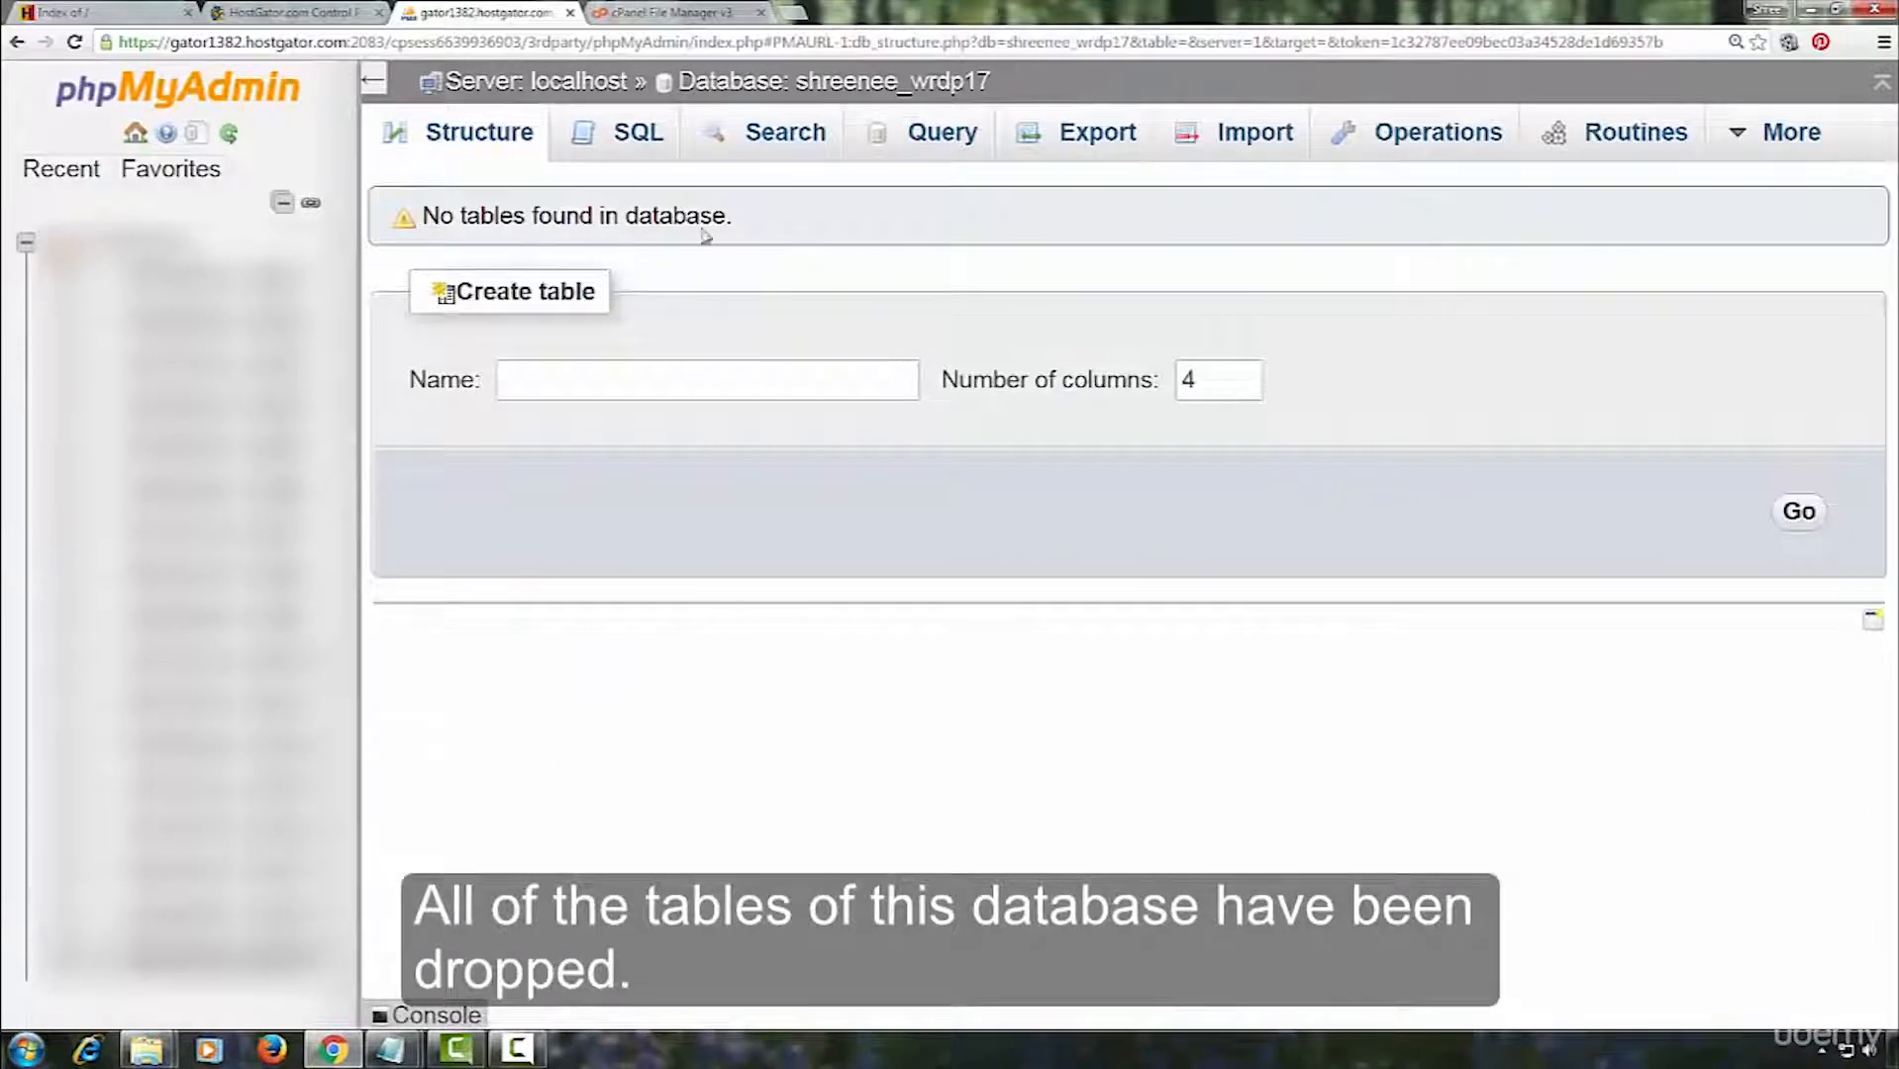
Import the saved backup shreenee_wrdp17.sql from the Downloads folder into the open database, keeping the default SQL import options.
click(1235, 143)
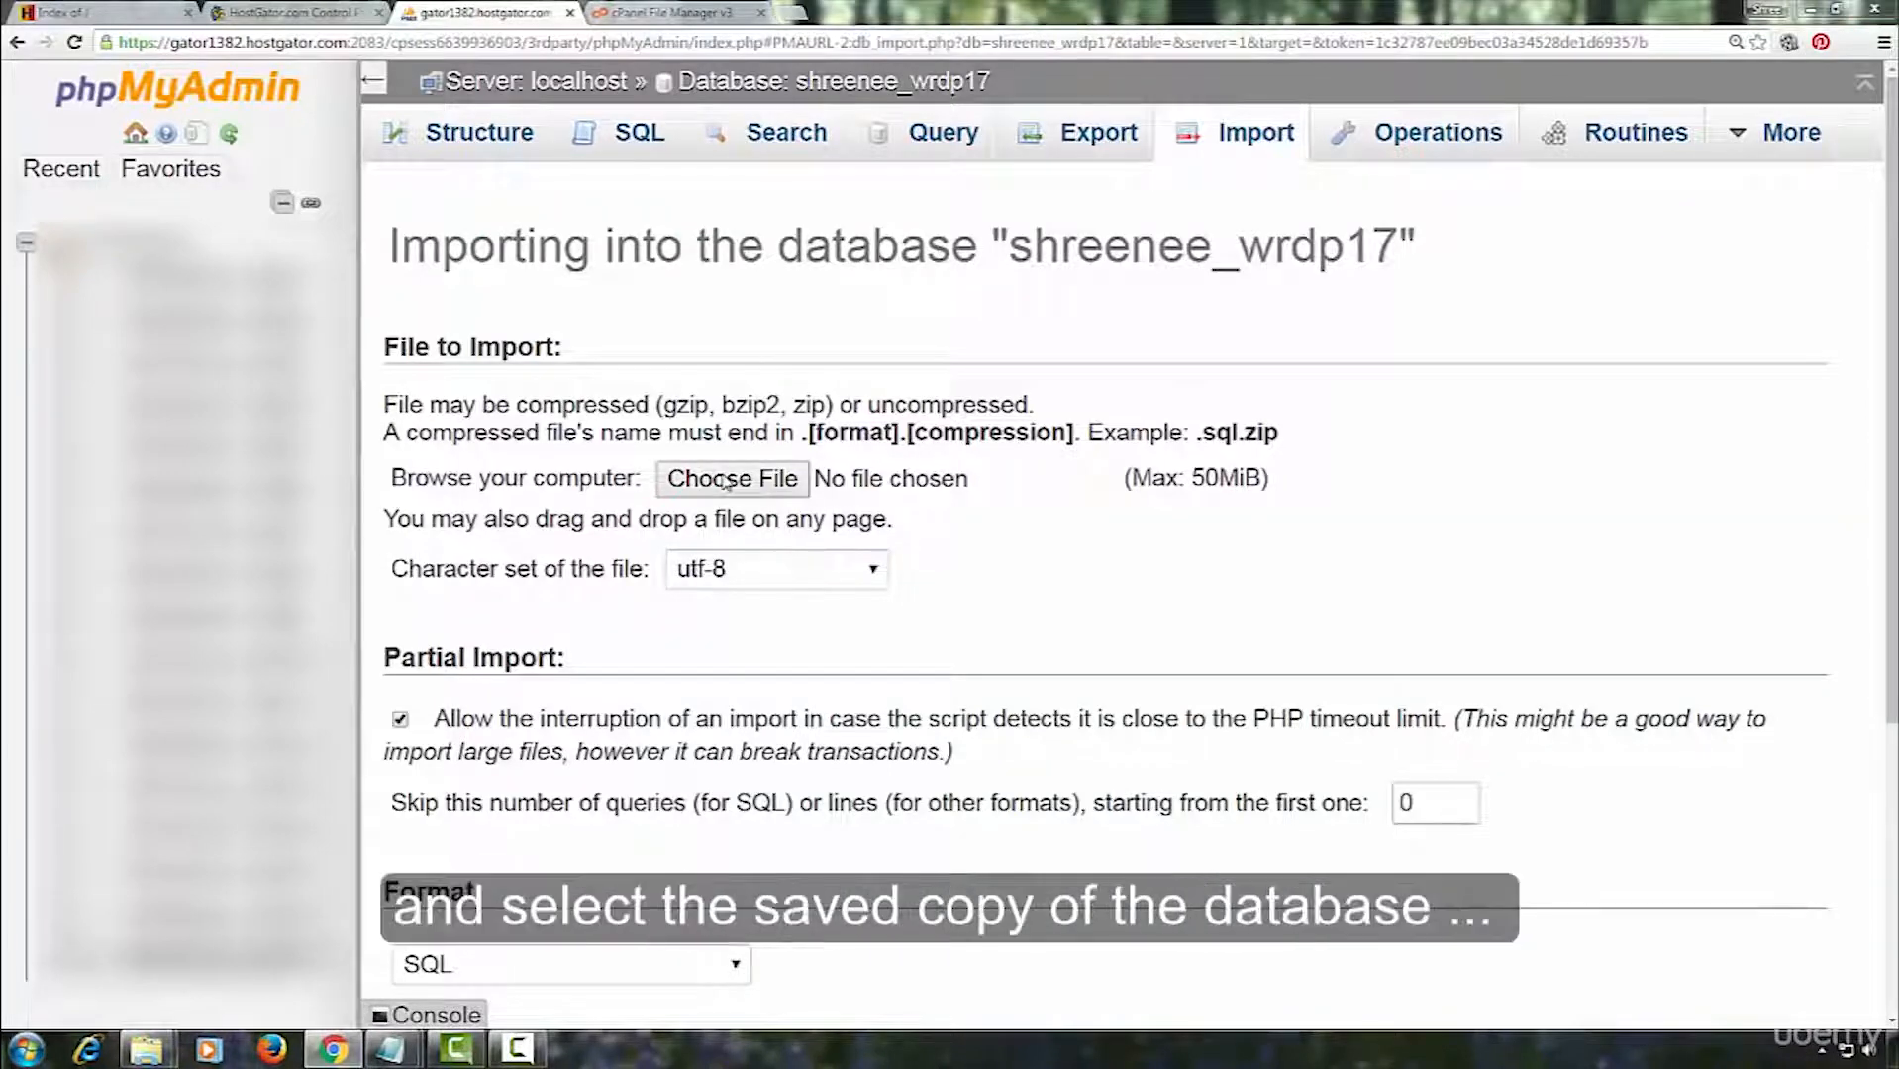
click(724, 479)
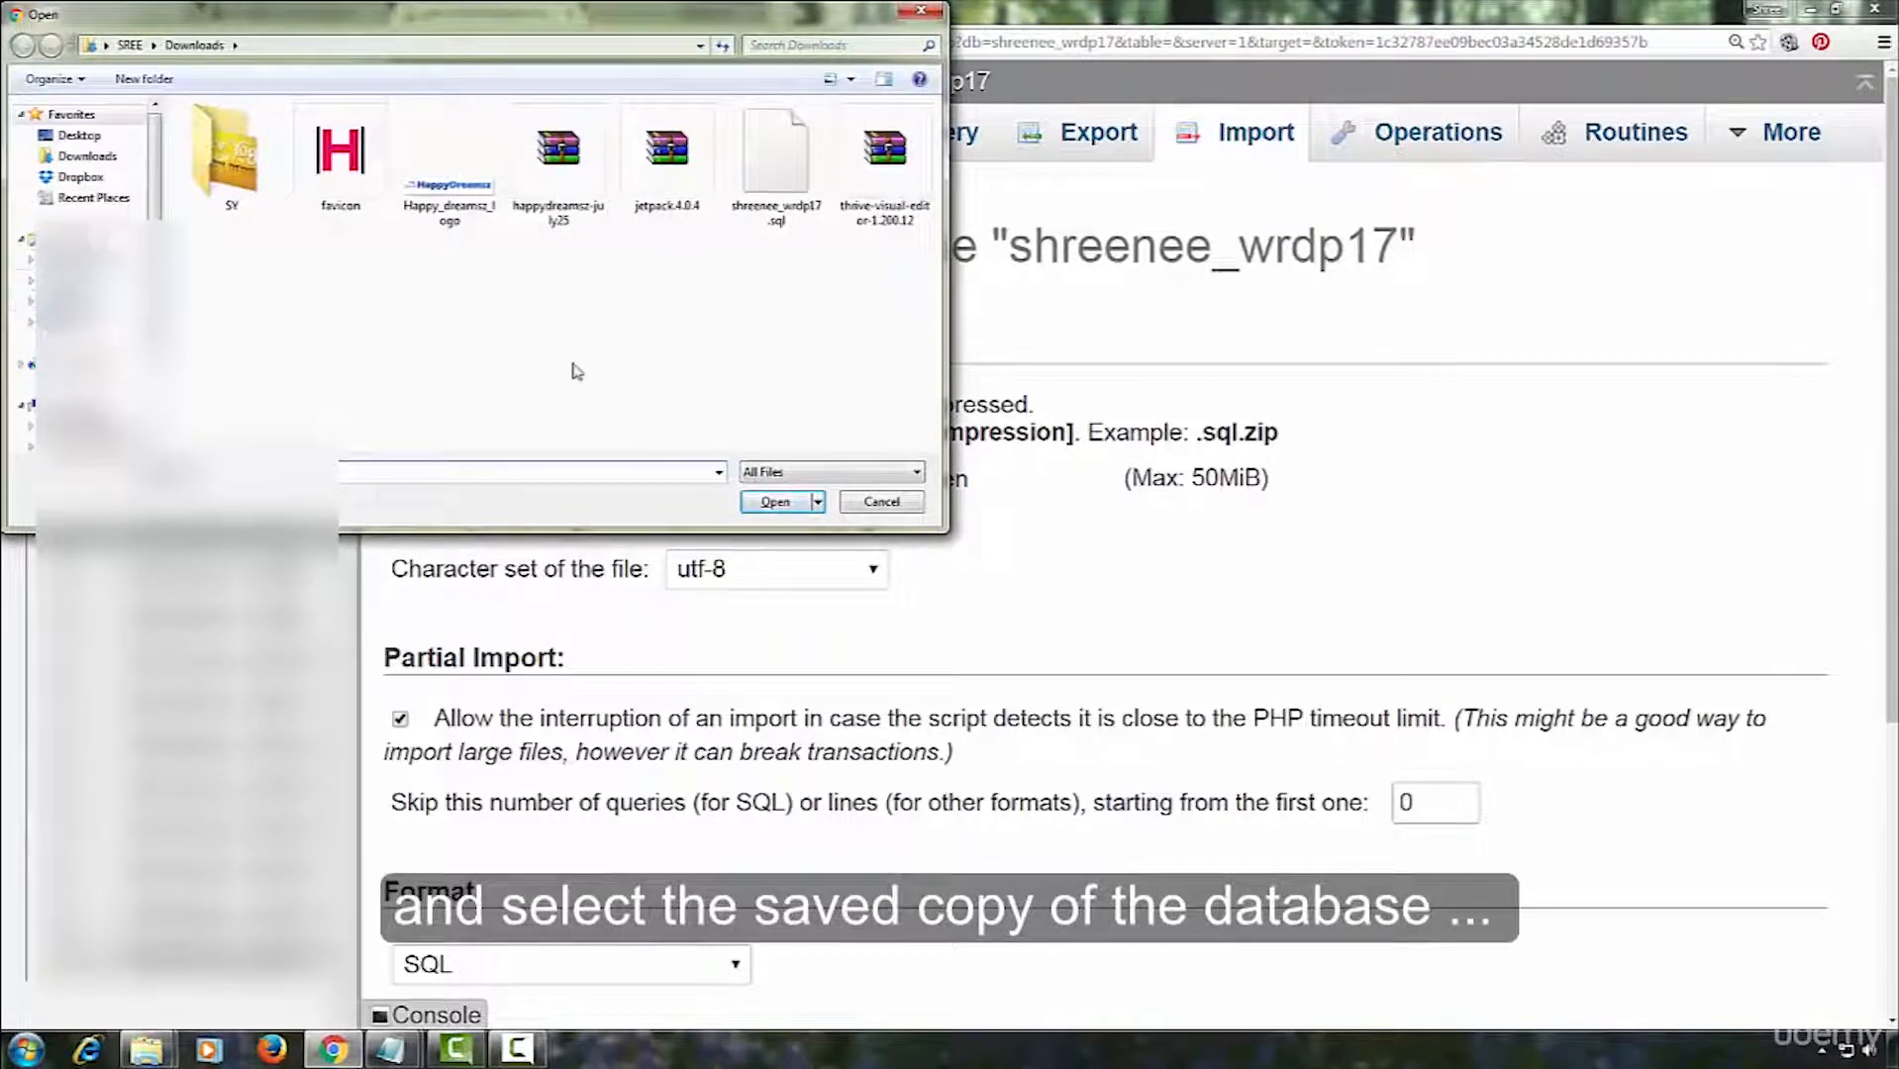
click(776, 163)
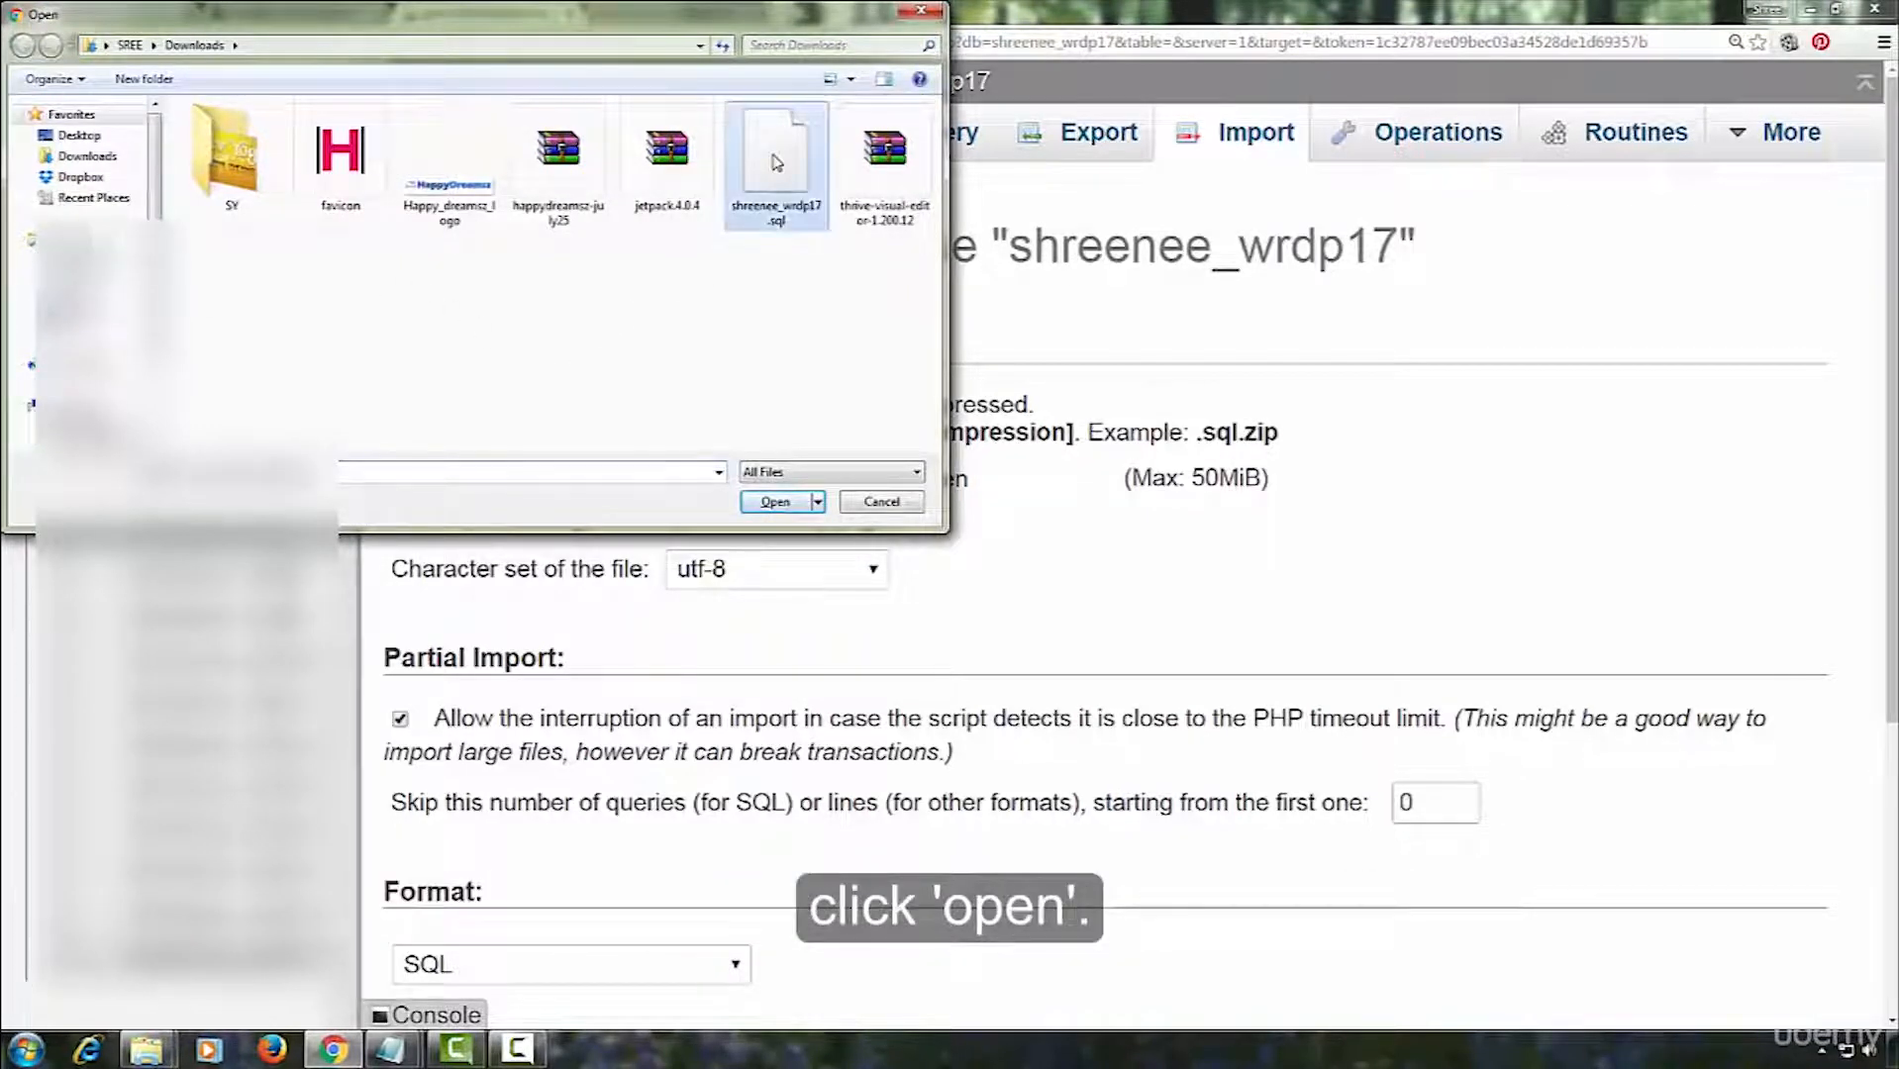
click(778, 501)
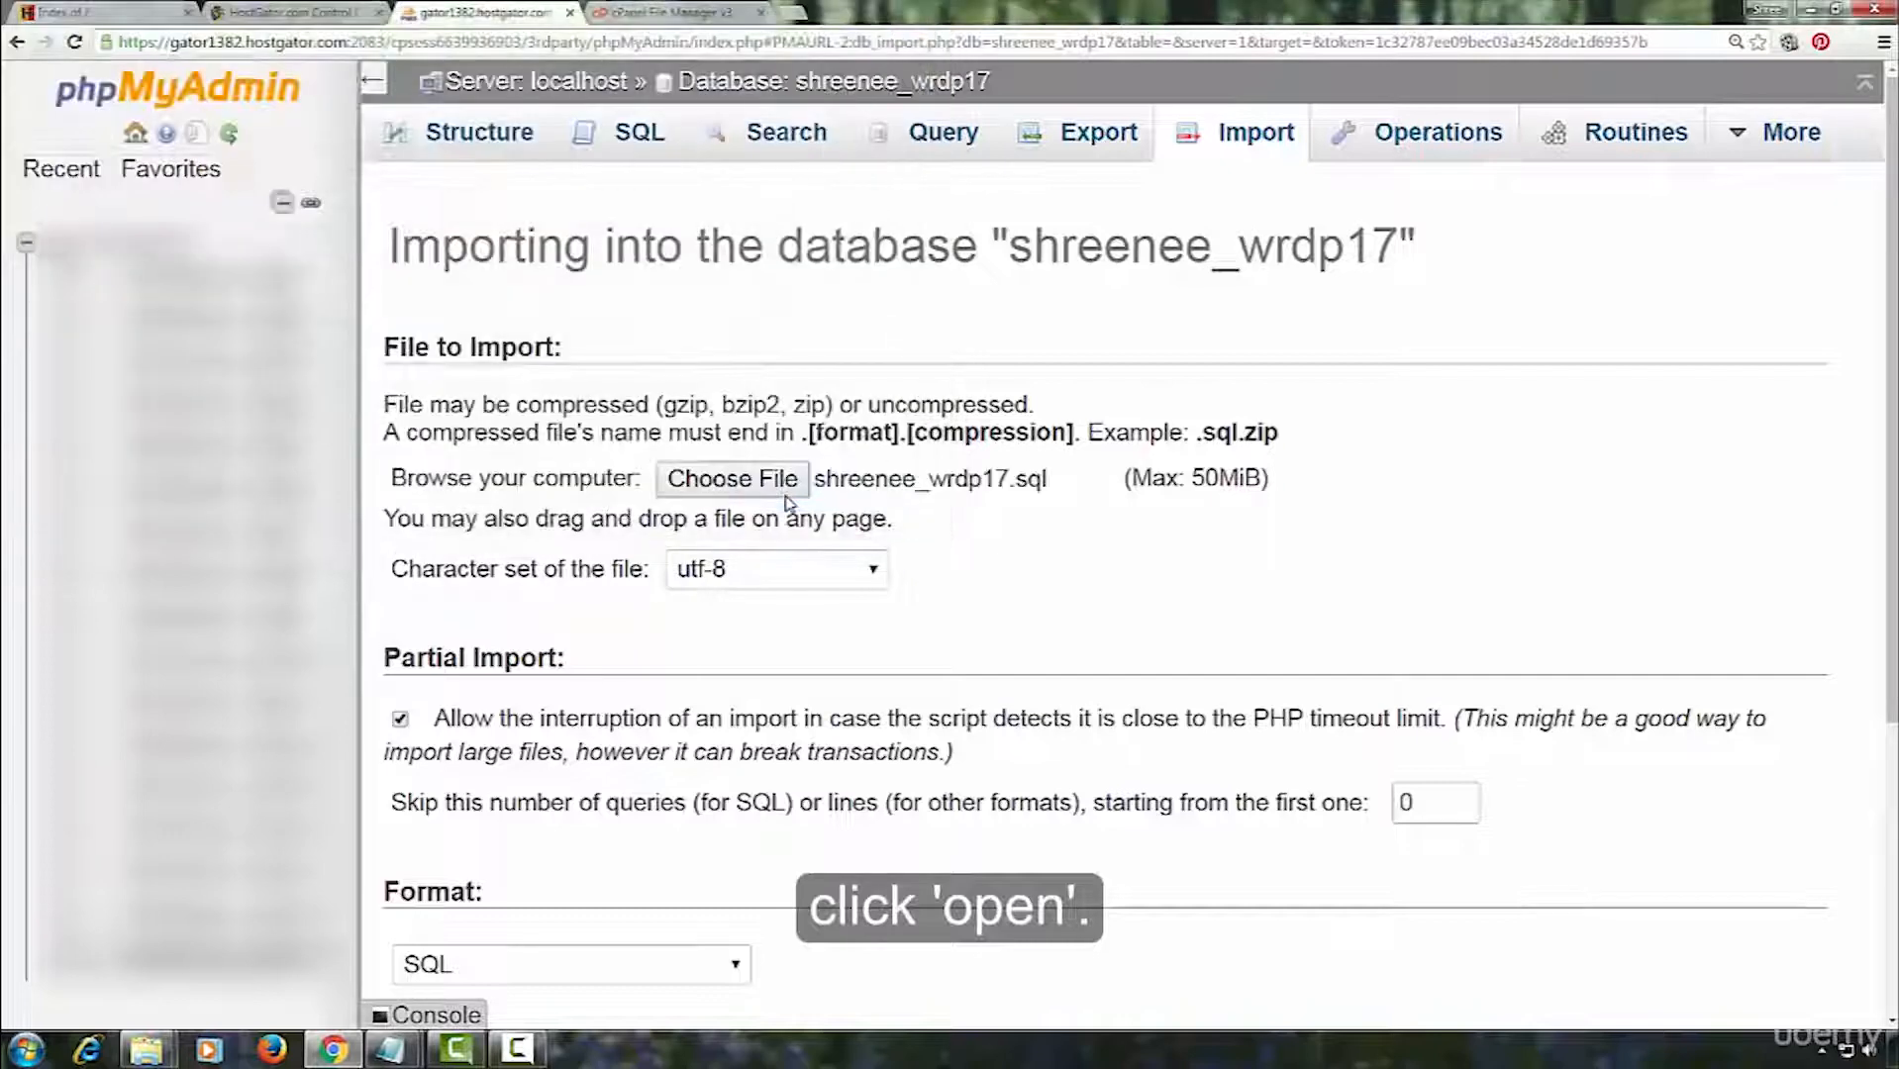
scroll(1296, 577, down, 5)
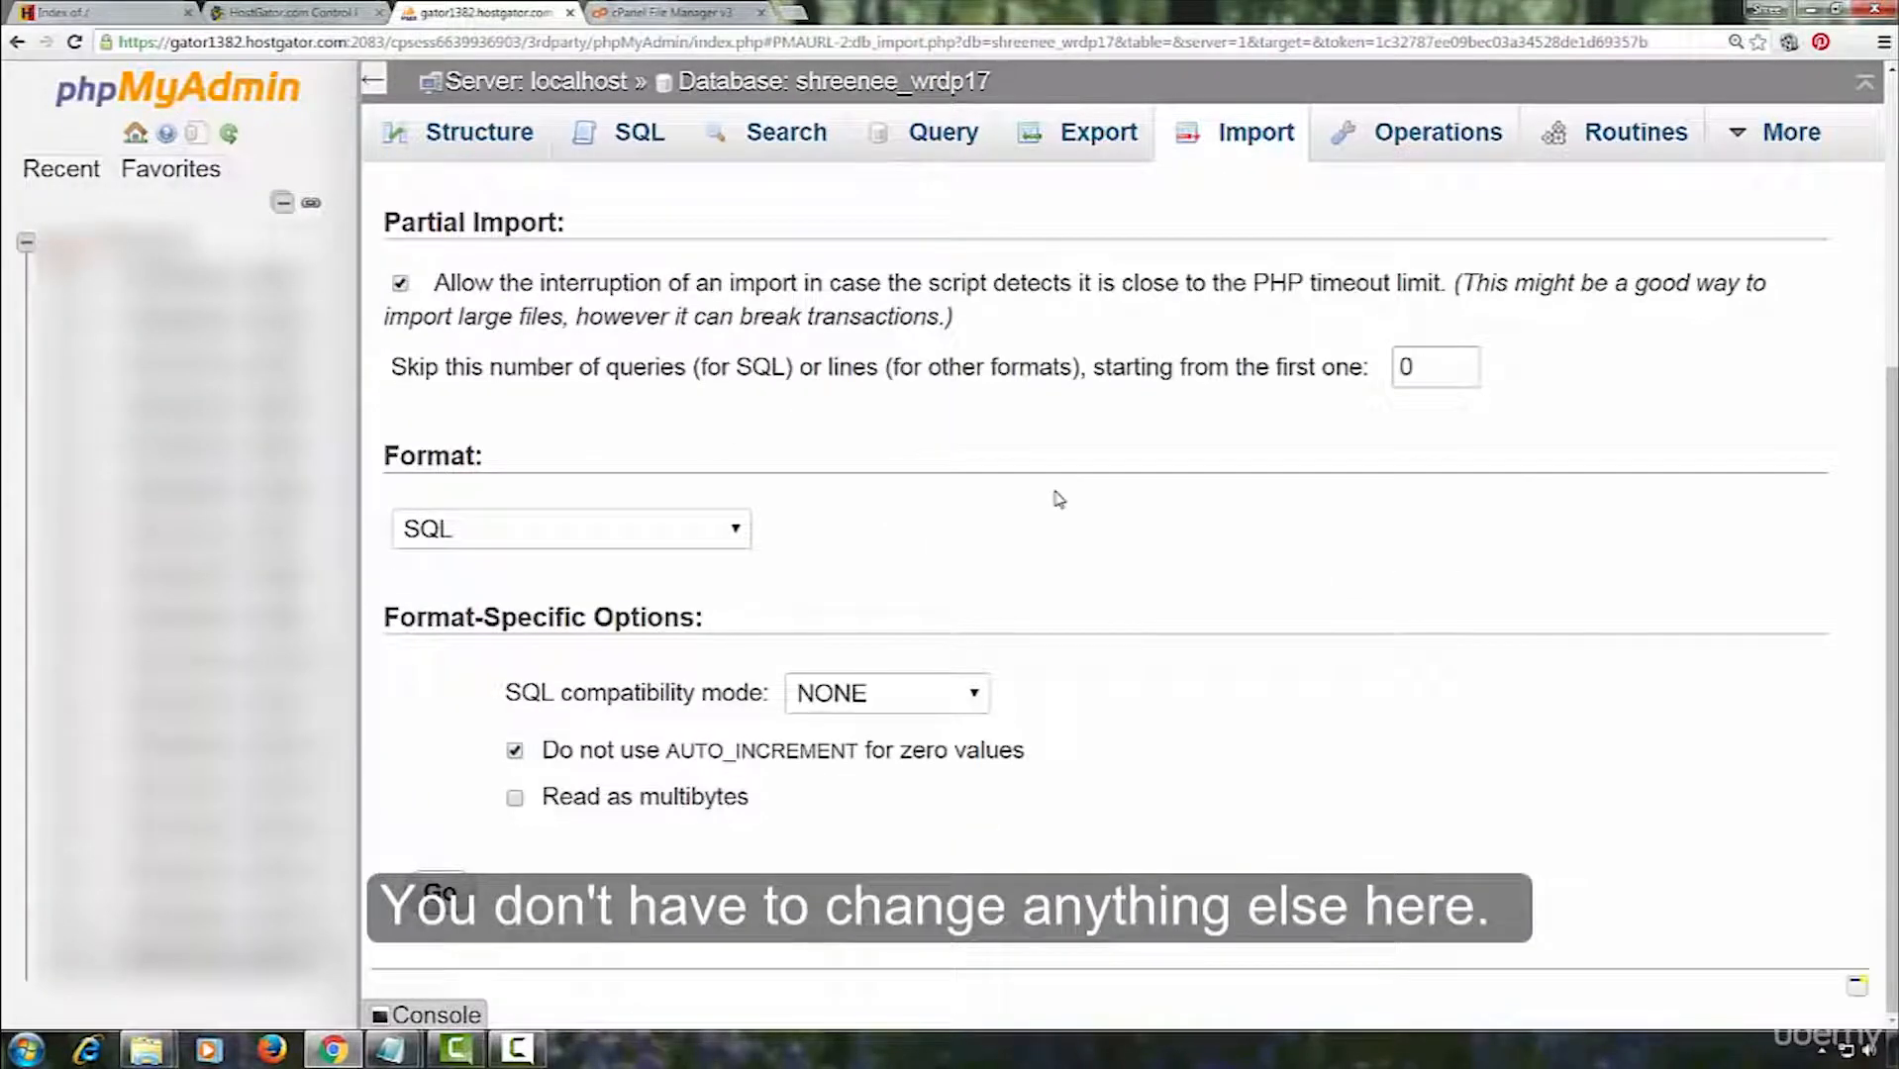
scroll(1062, 499, up, 3)
scroll(1003, 641, down, 3)
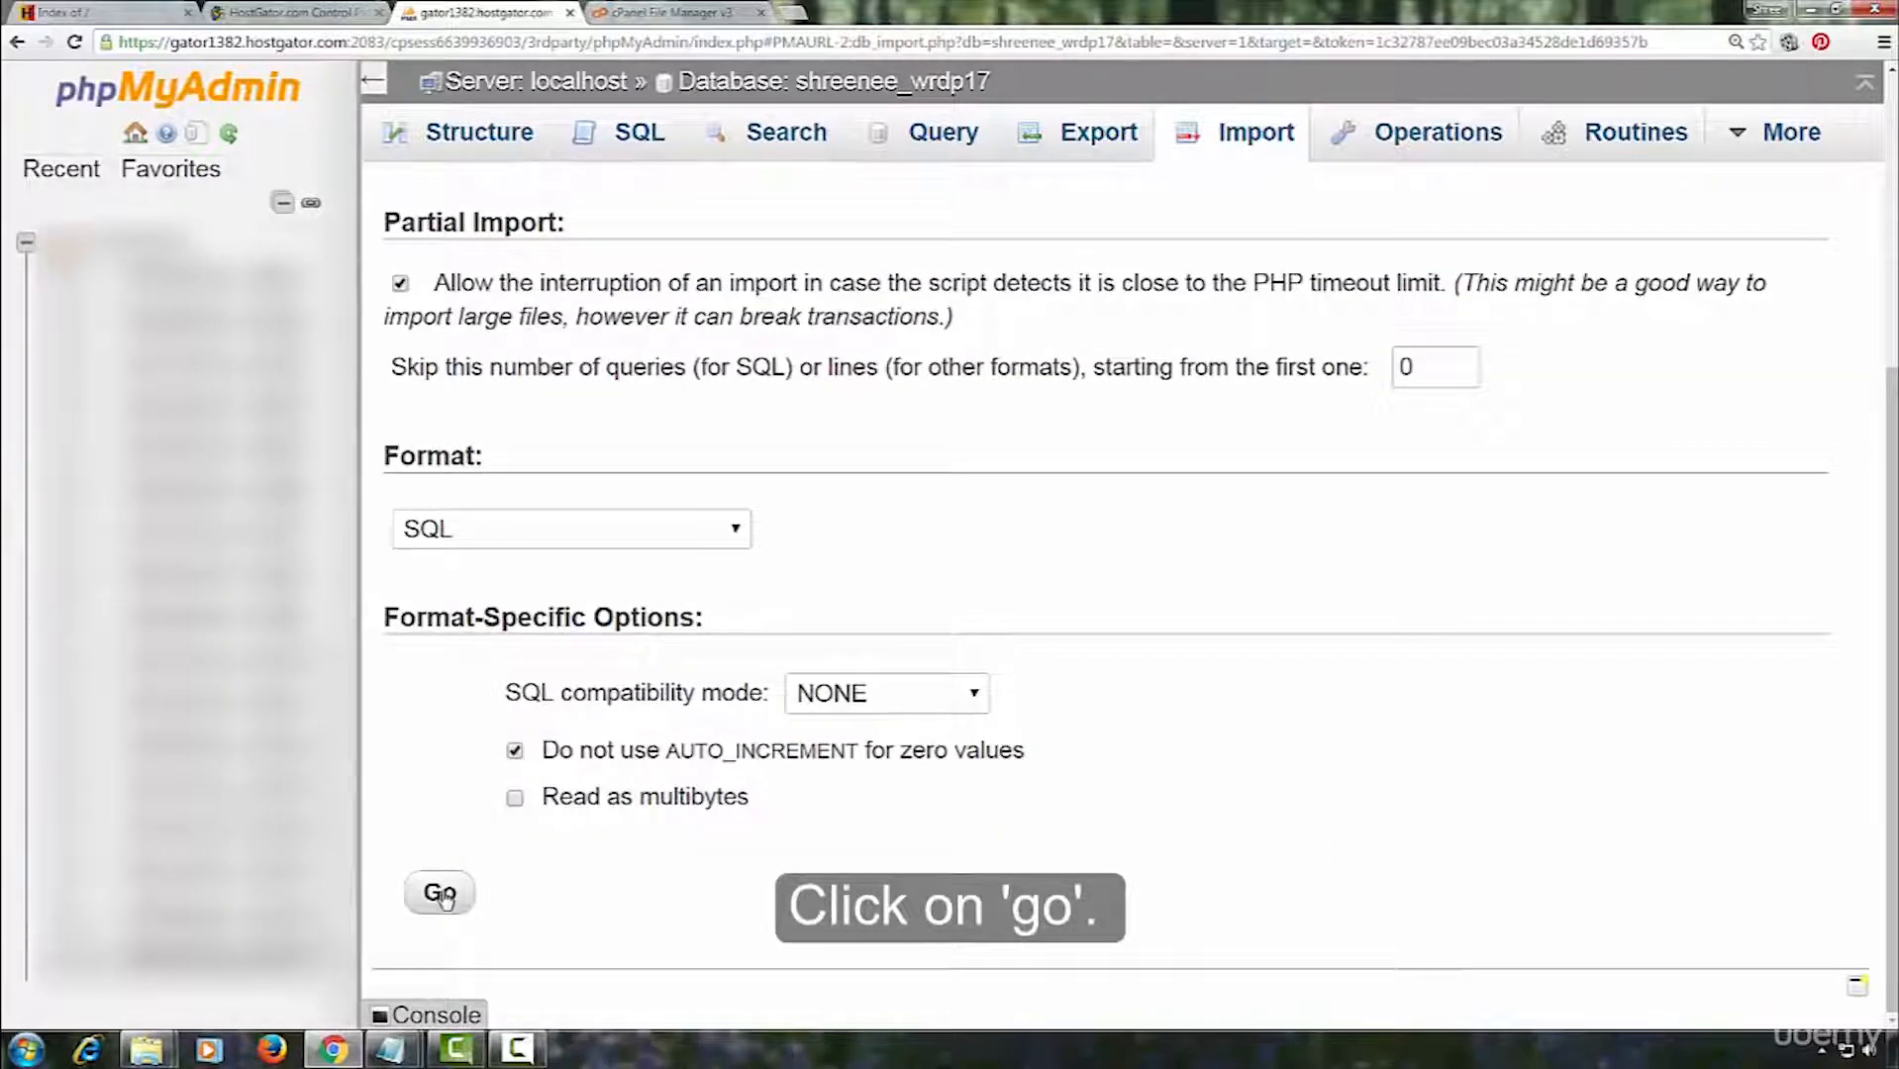
click(440, 895)
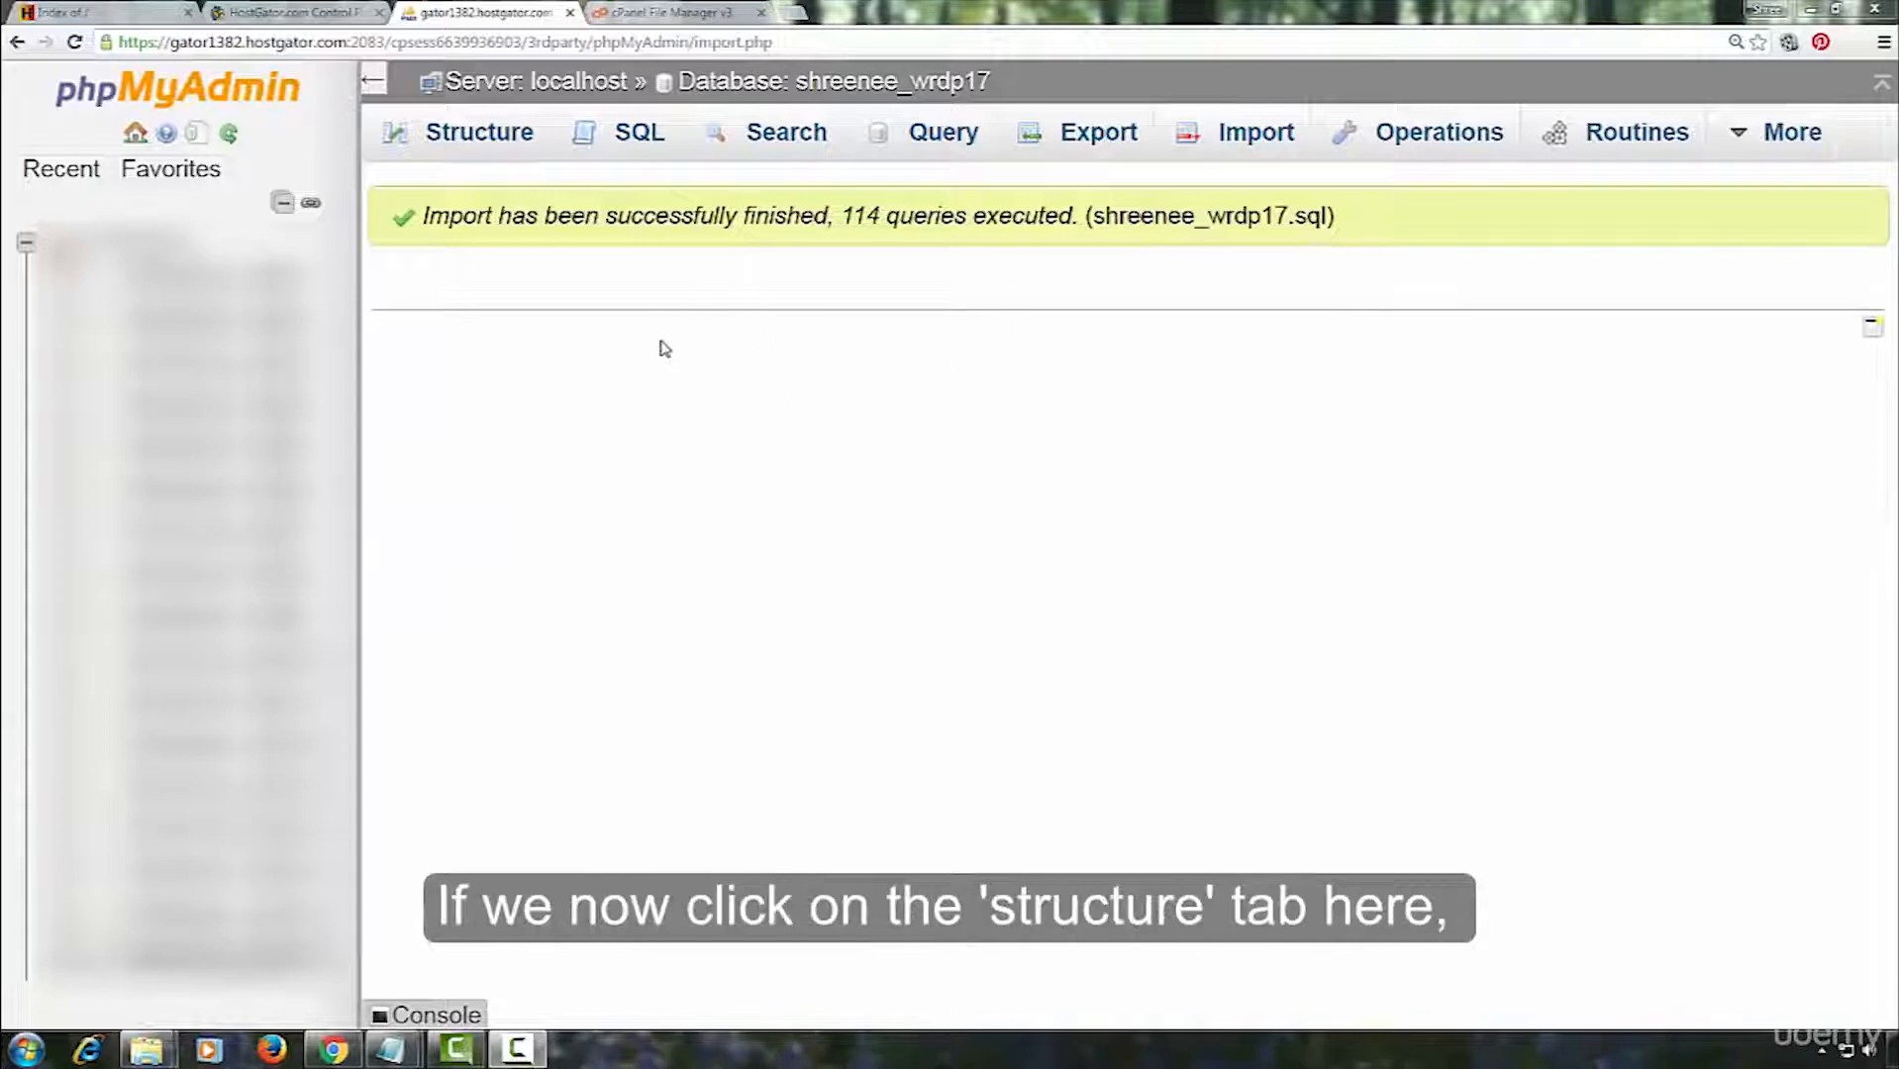
View the restored database's table structure, and reload the happydreamsz.com home page to look through its content.
click(481, 139)
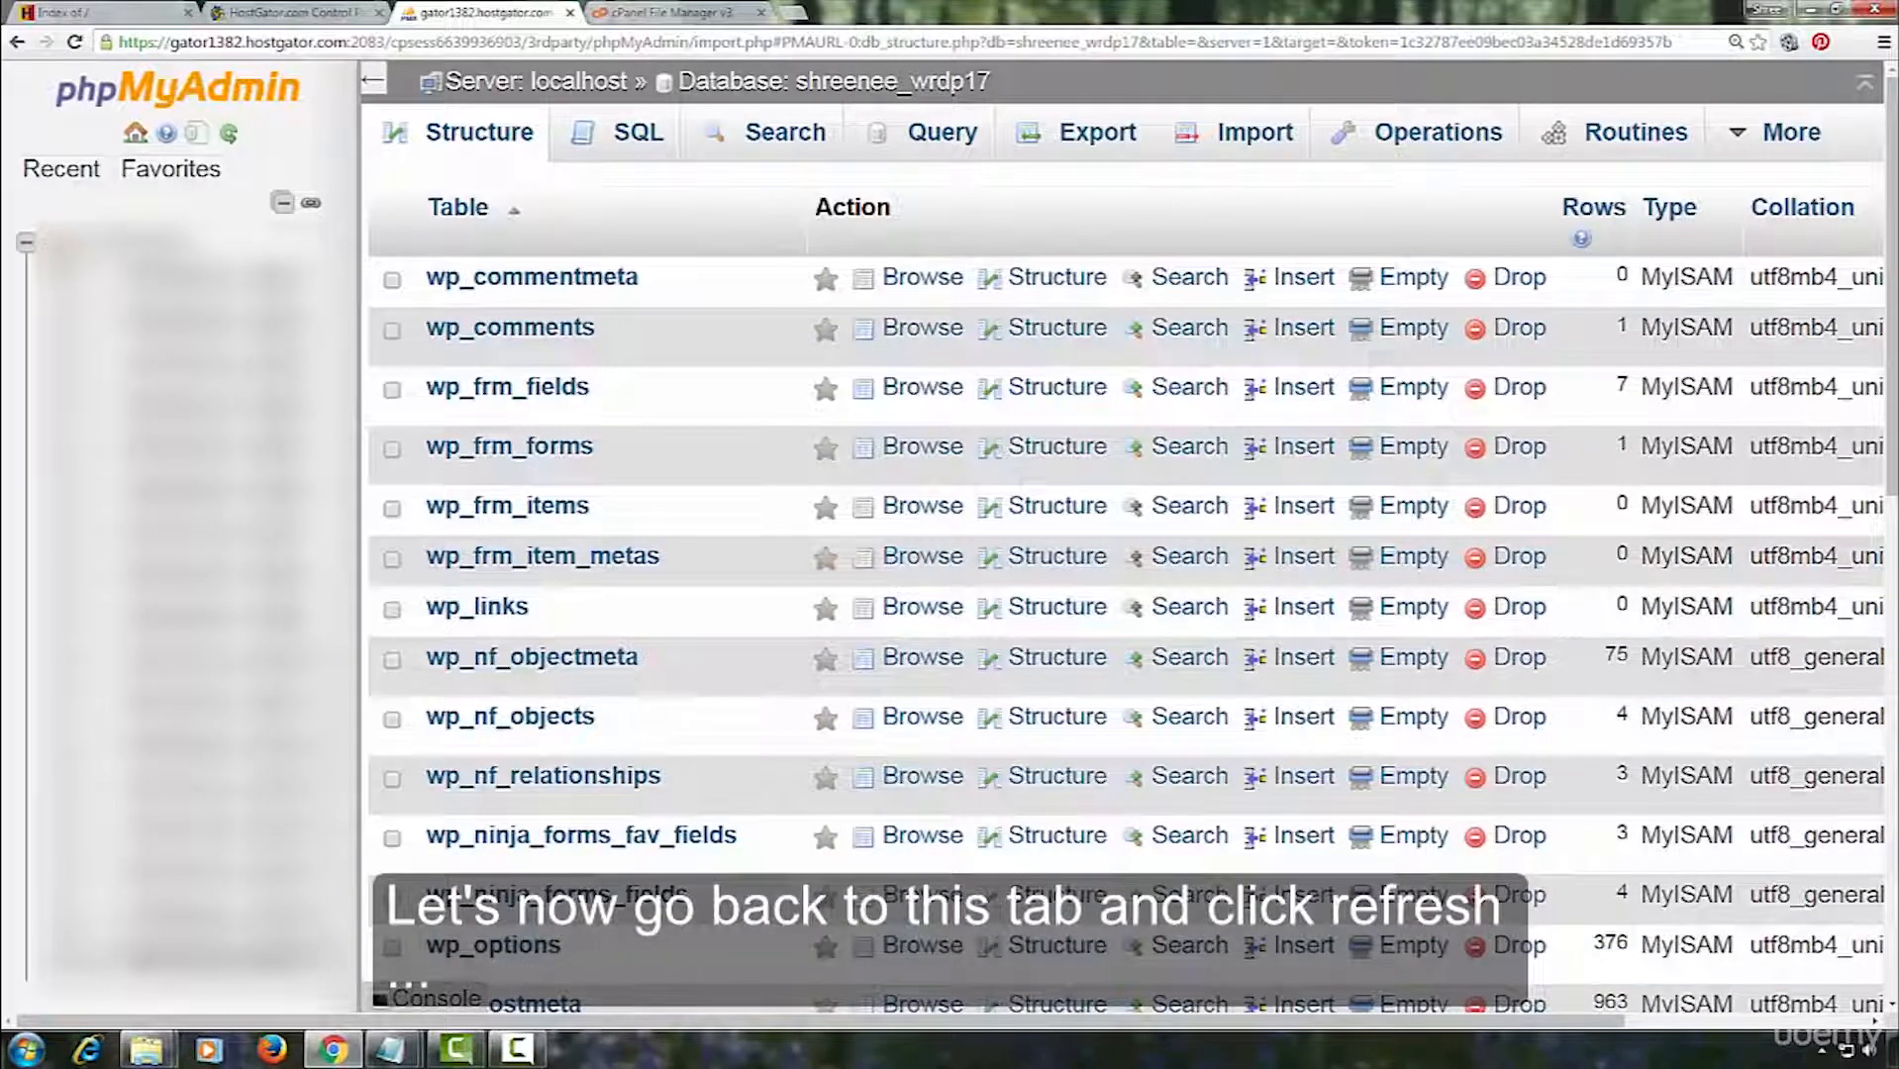
click(109, 13)
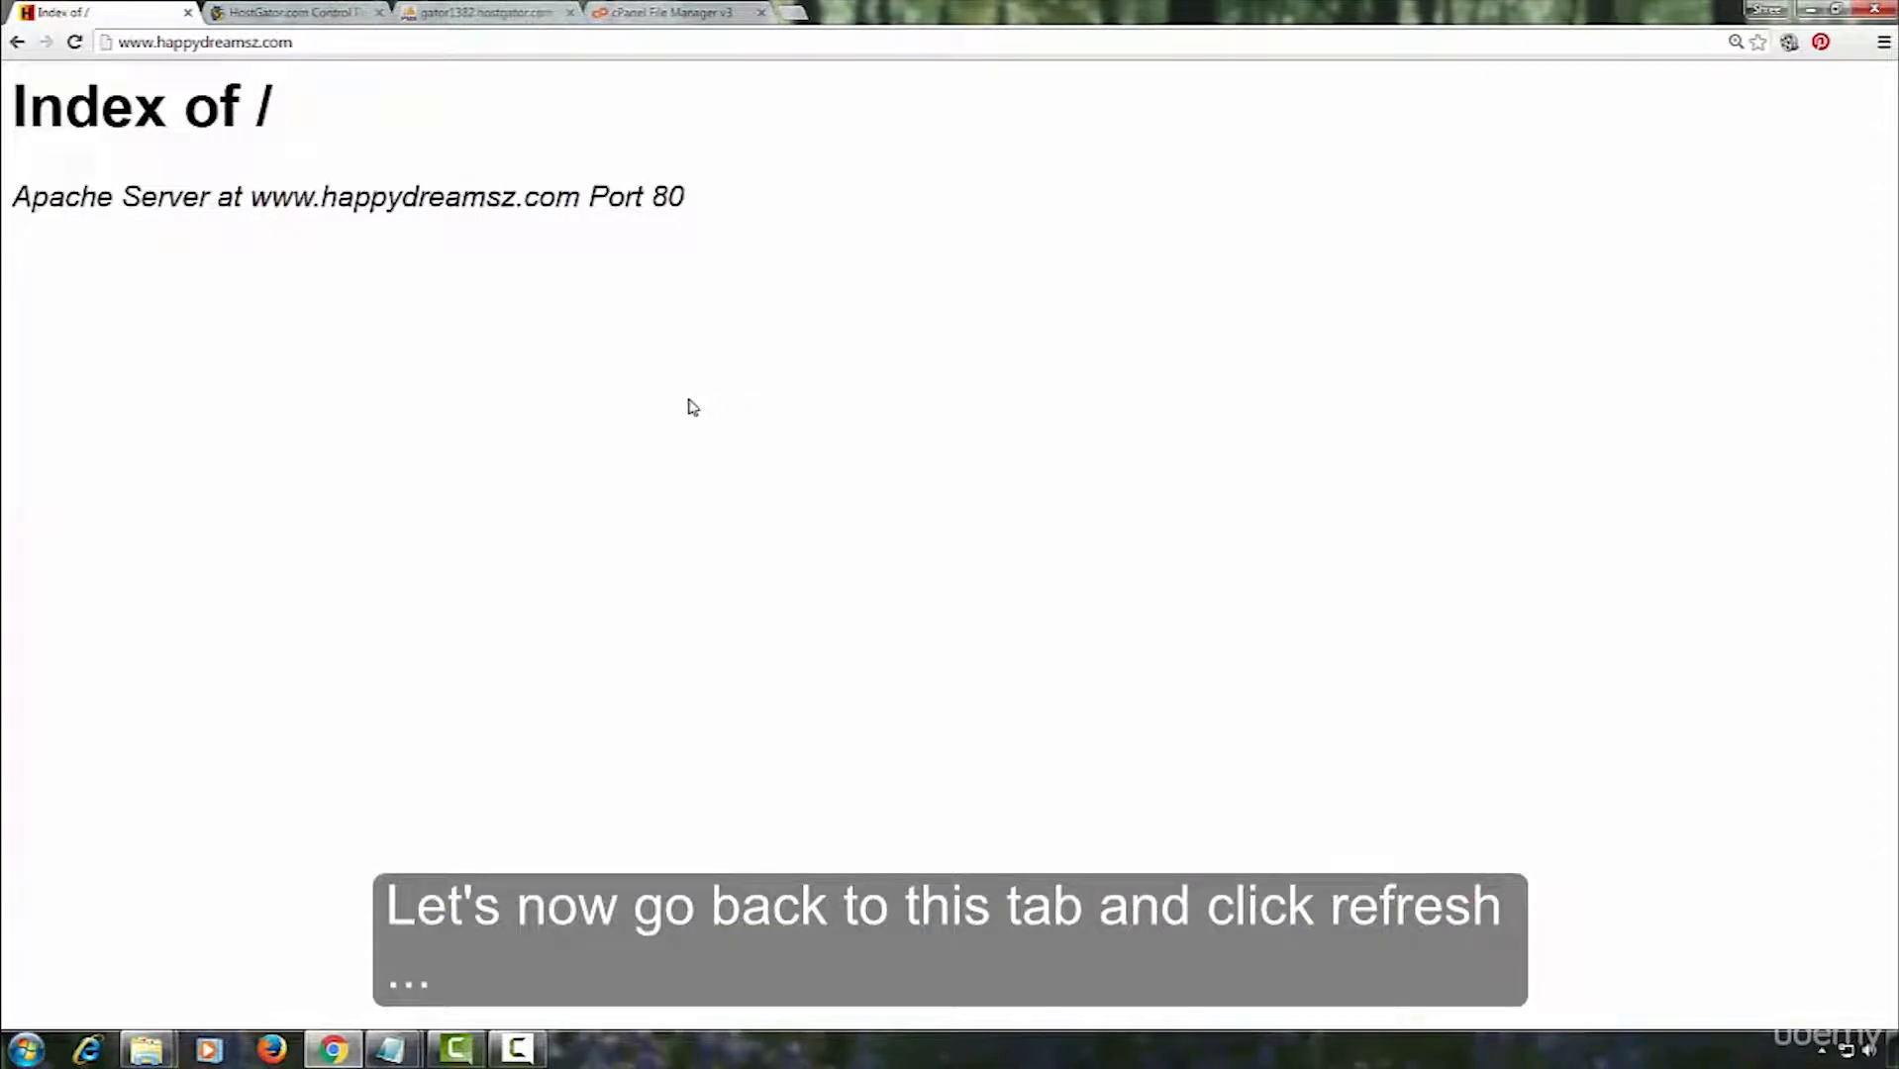
key(F5)
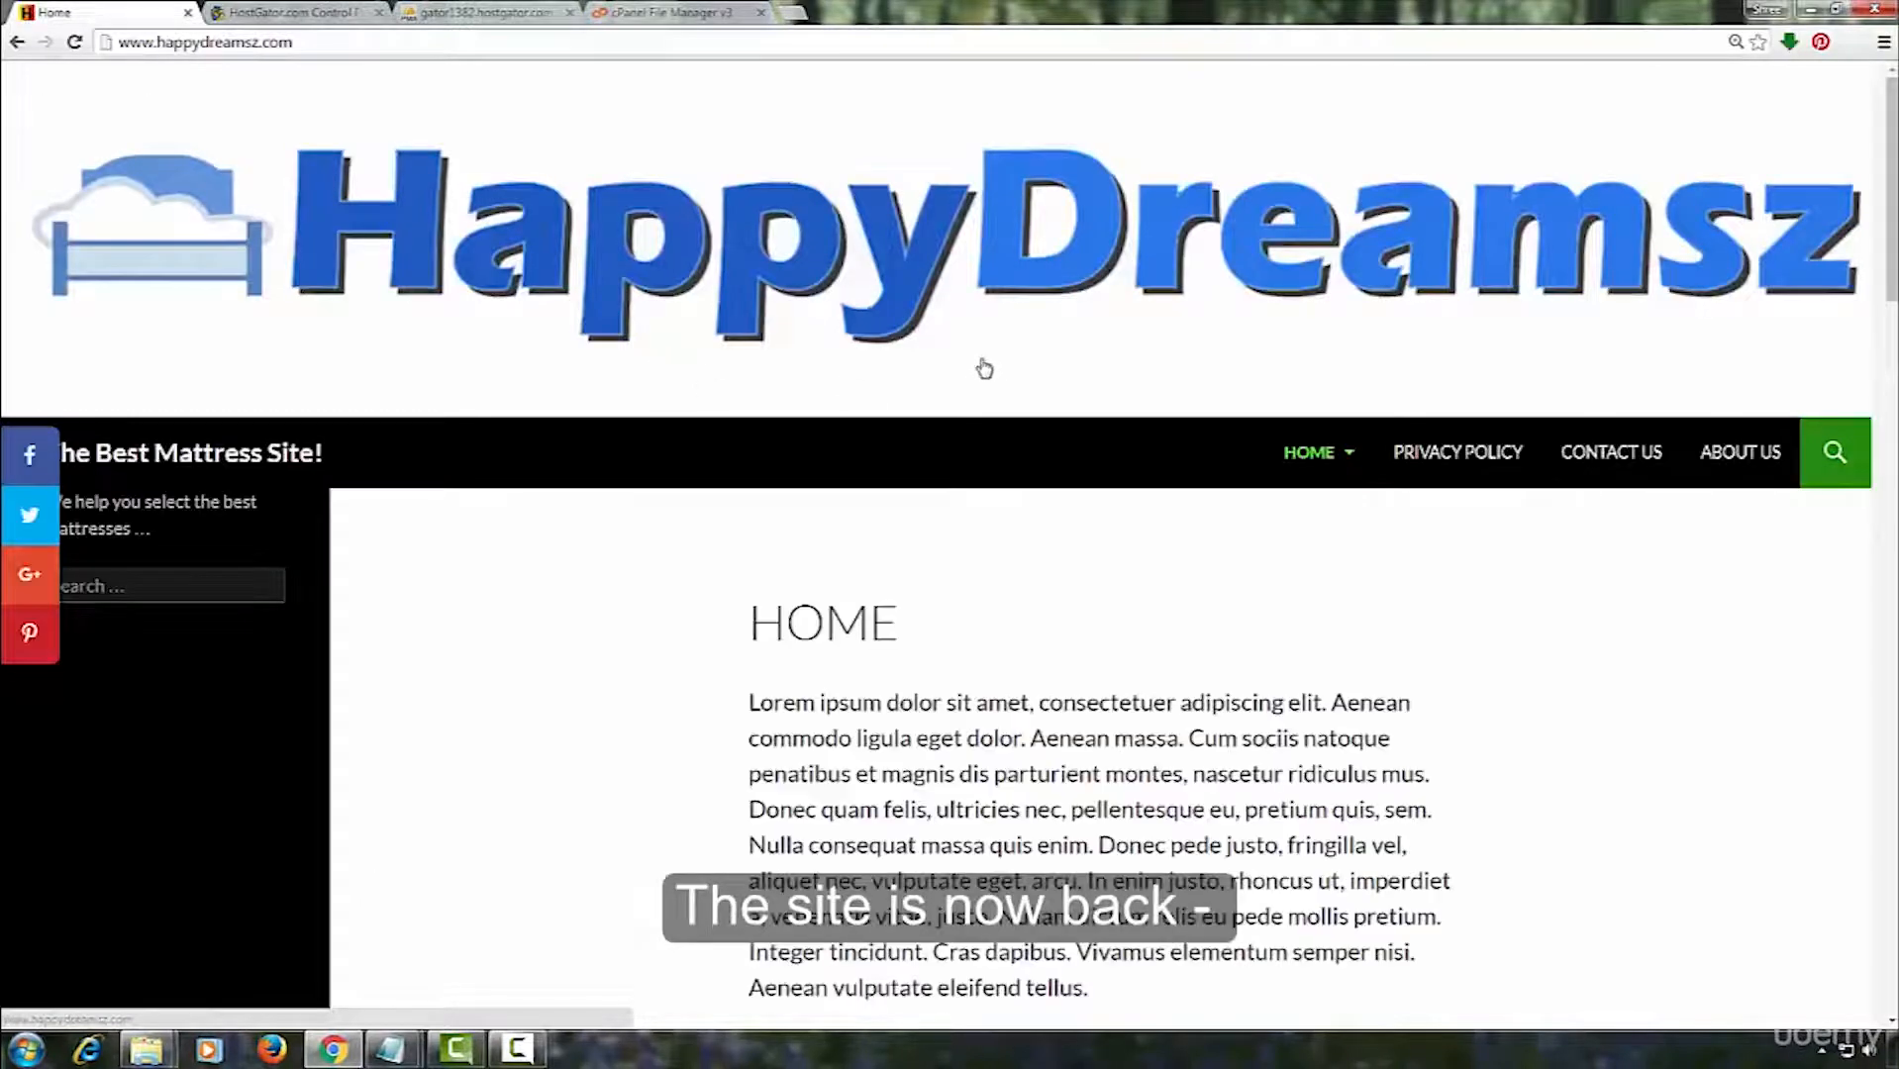
scroll(1048, 425, down, 13)
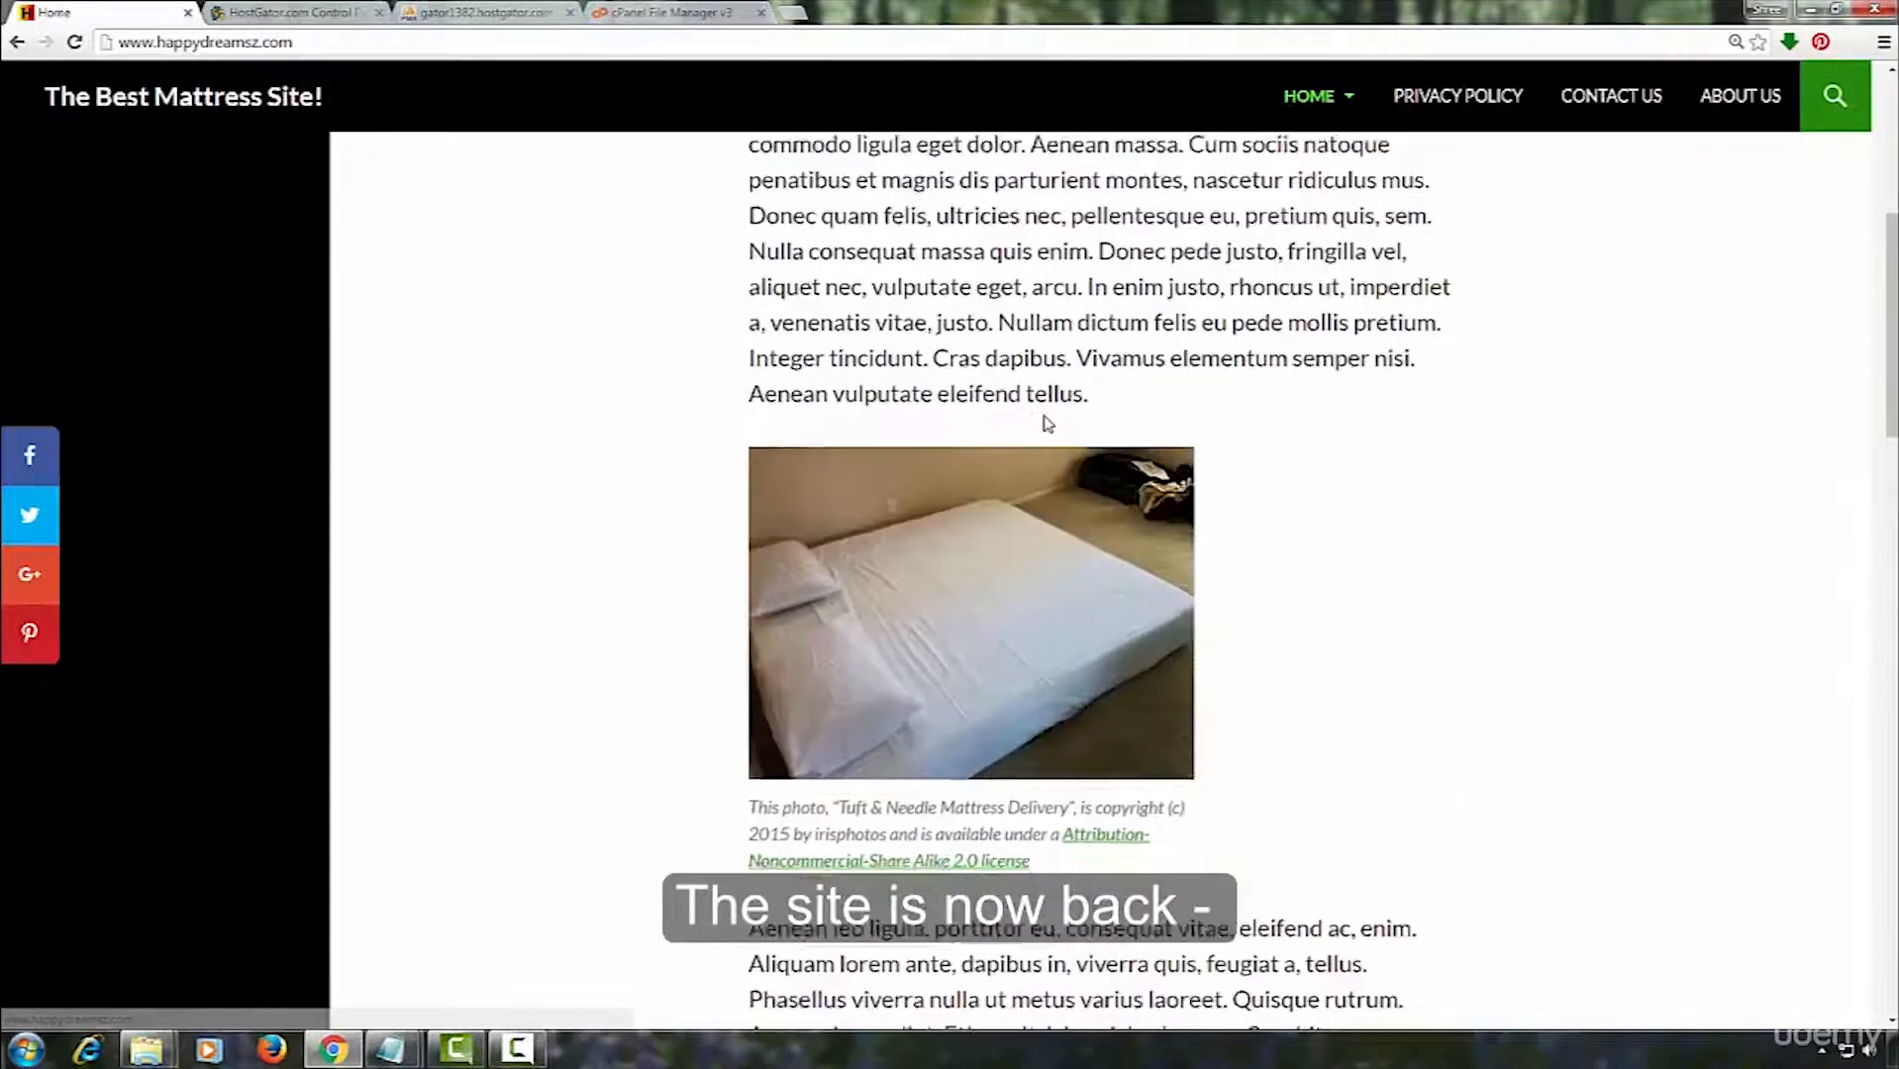
scroll(1046, 421, up, 13)
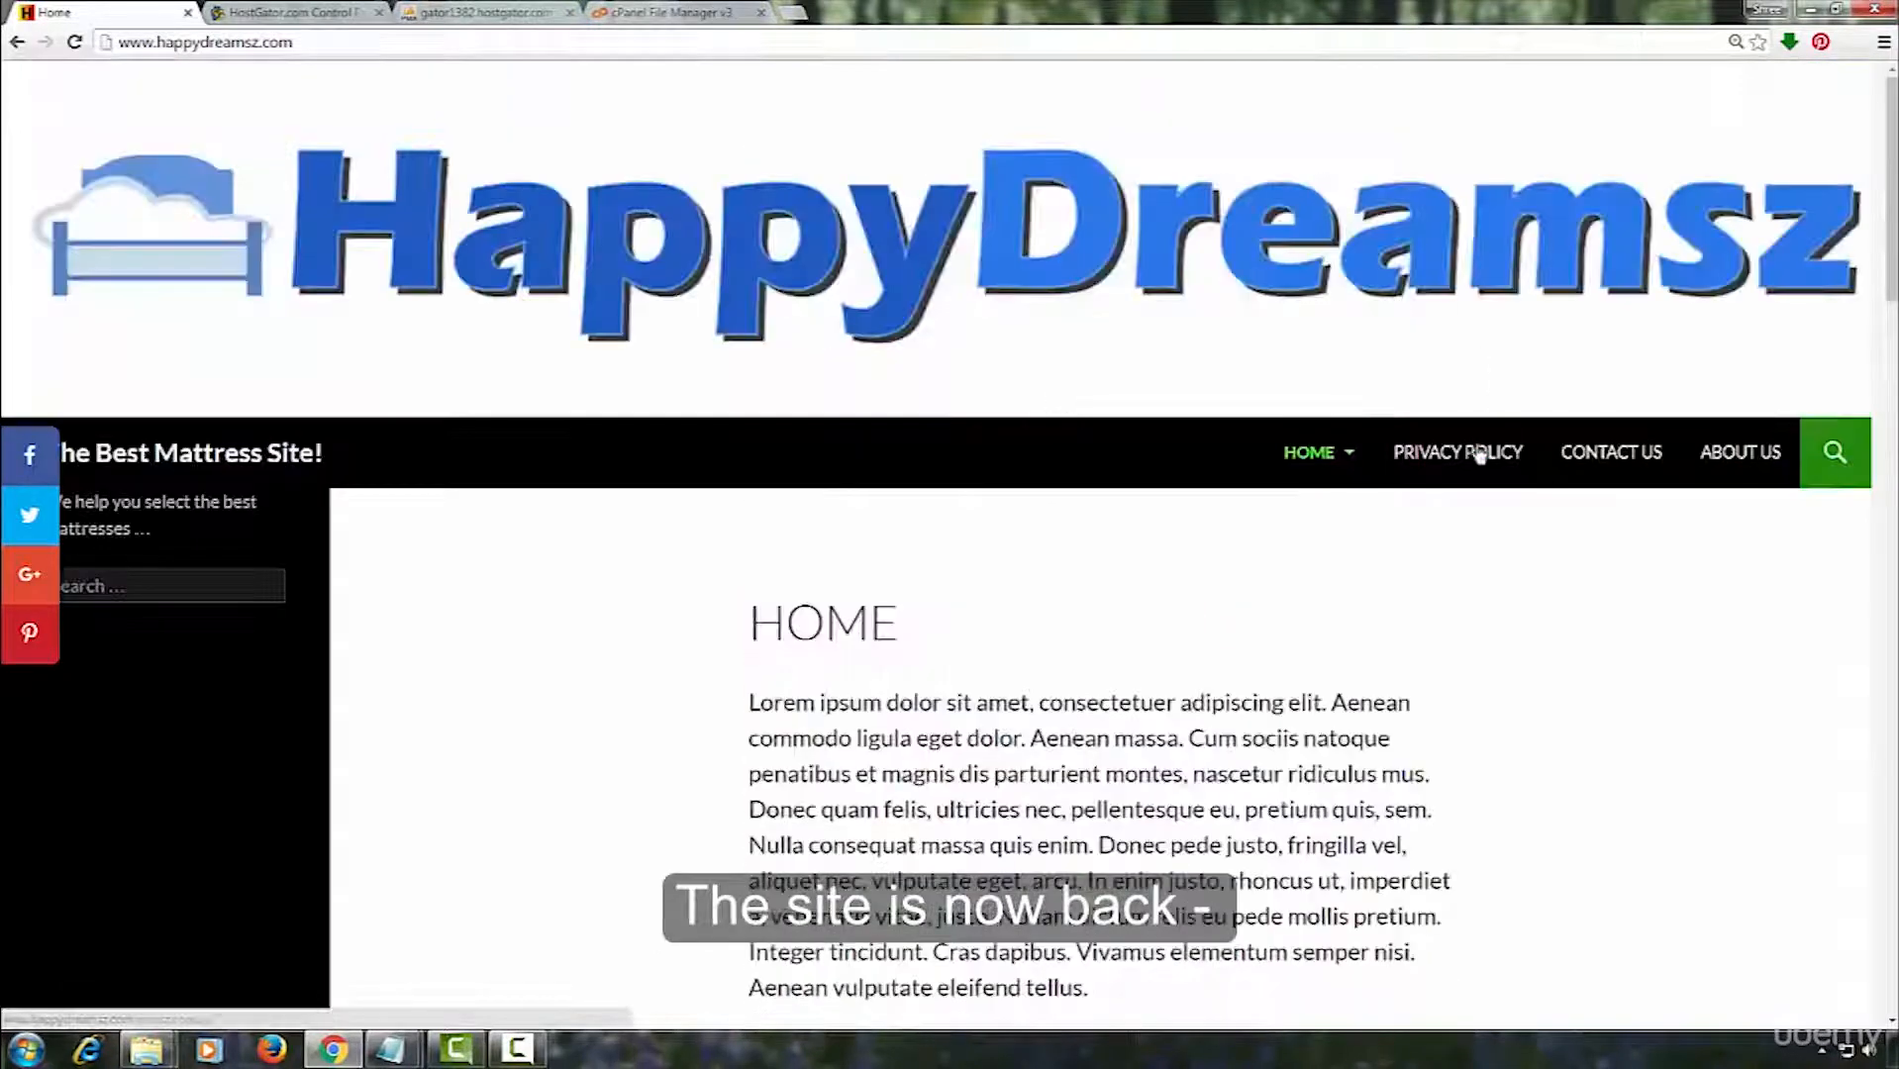
Look through the website's Privacy Policy and Contact Us pages and return to the home page.
click(1480, 454)
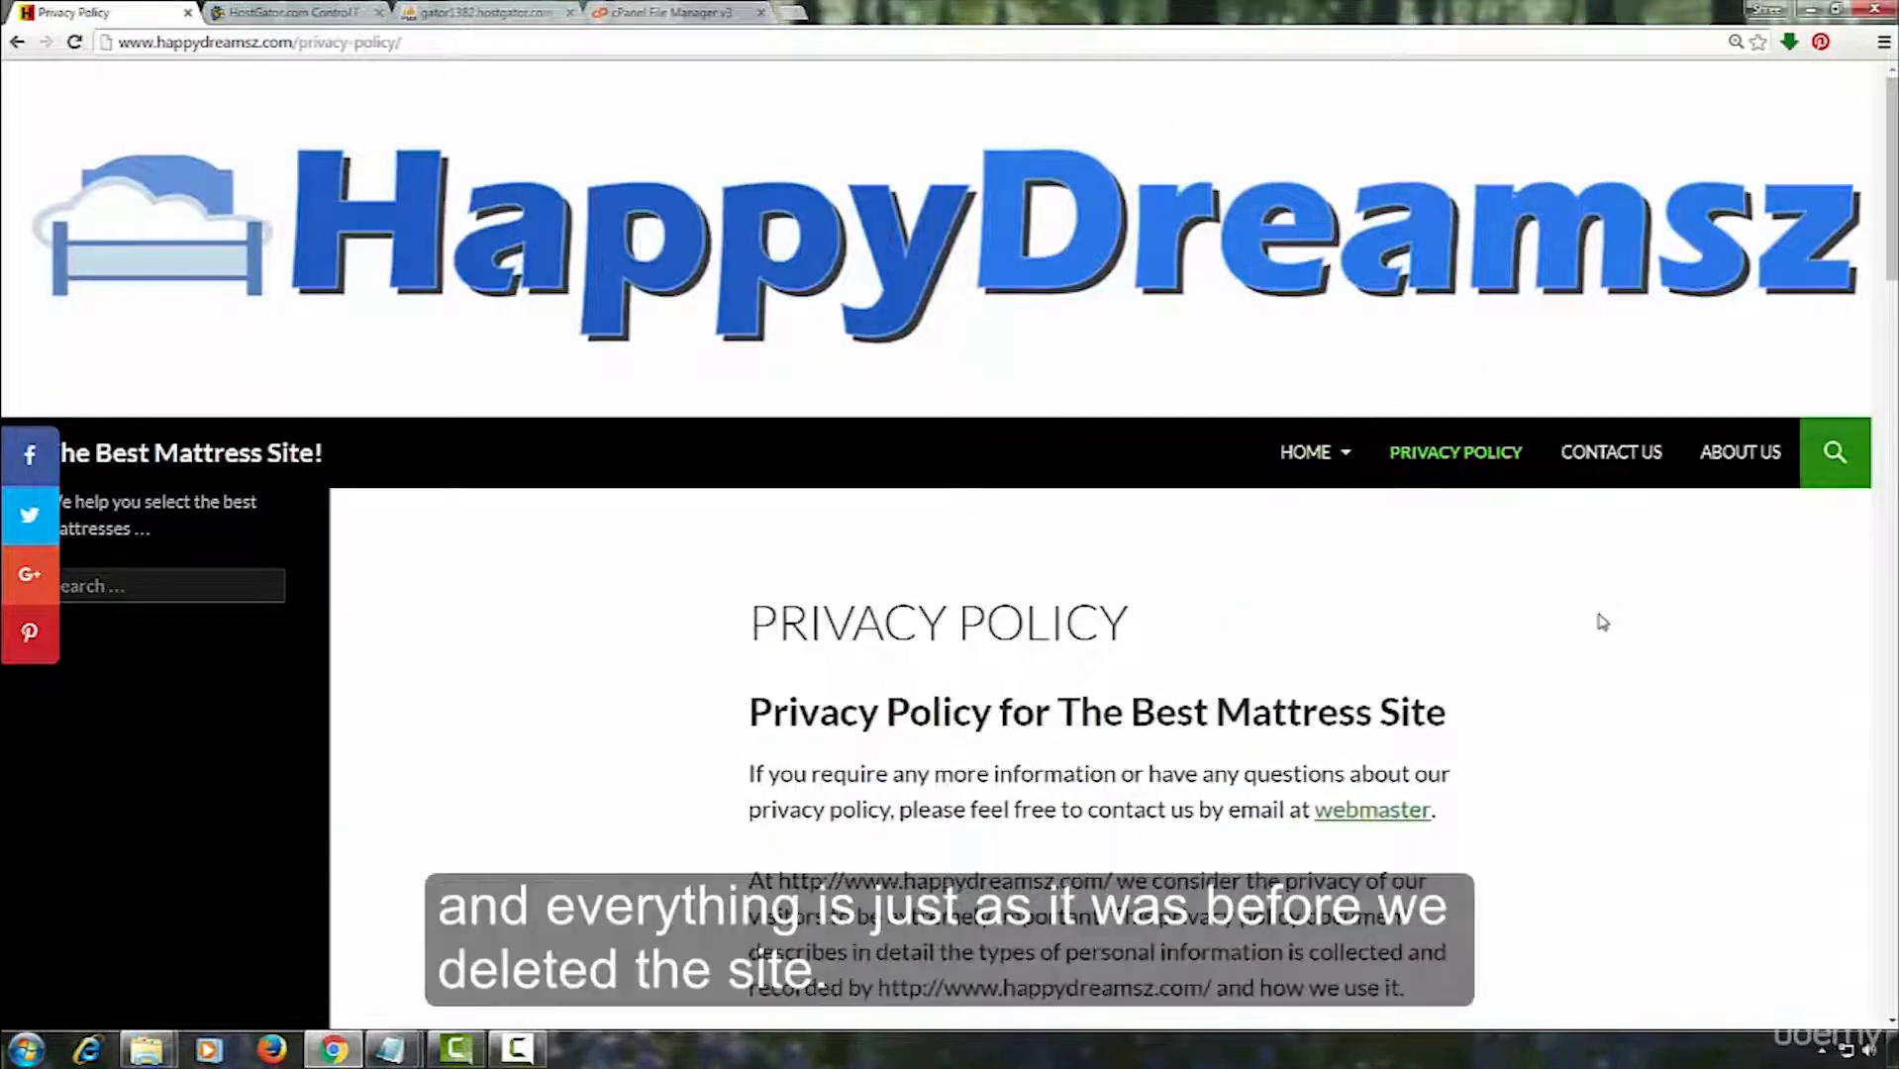
scroll(1600, 622, down, 10)
scroll(1600, 622, up, 10)
click(1613, 473)
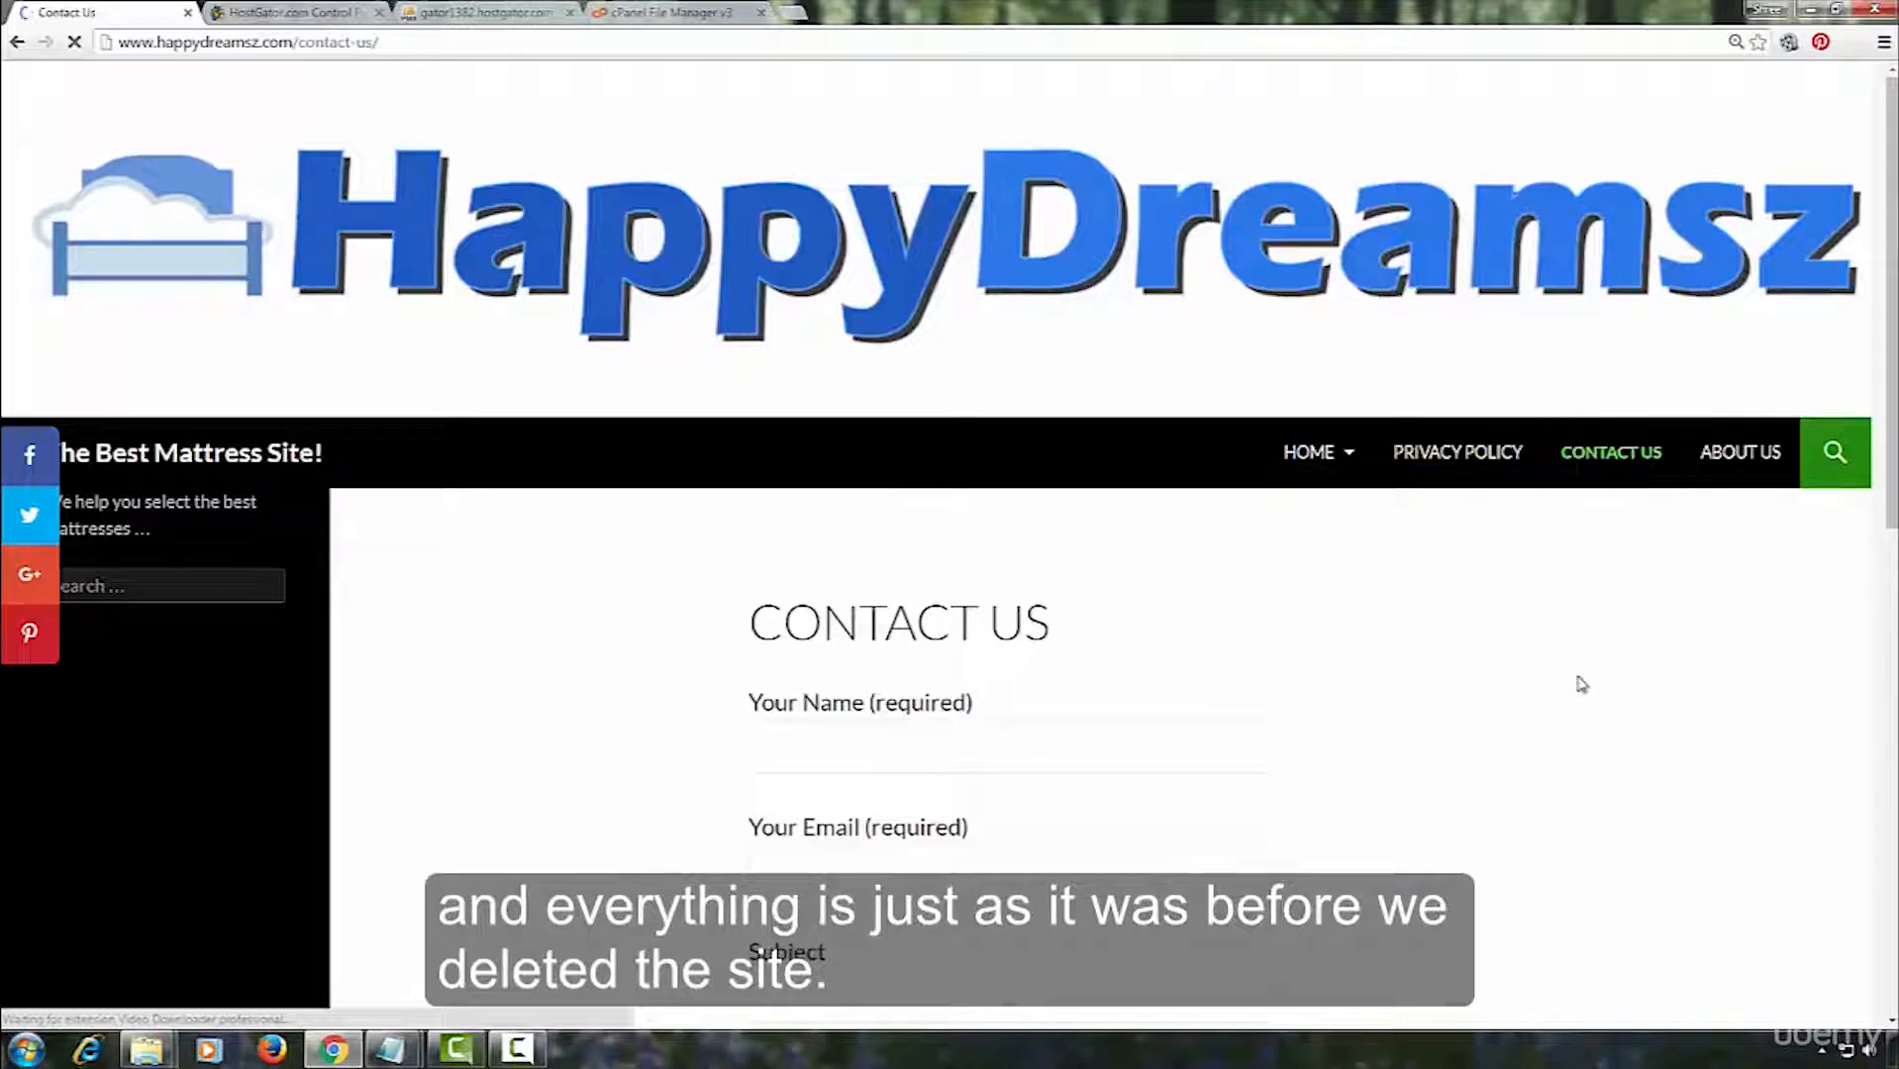
scroll(1582, 685, down, 4)
scroll(1582, 685, up, 4)
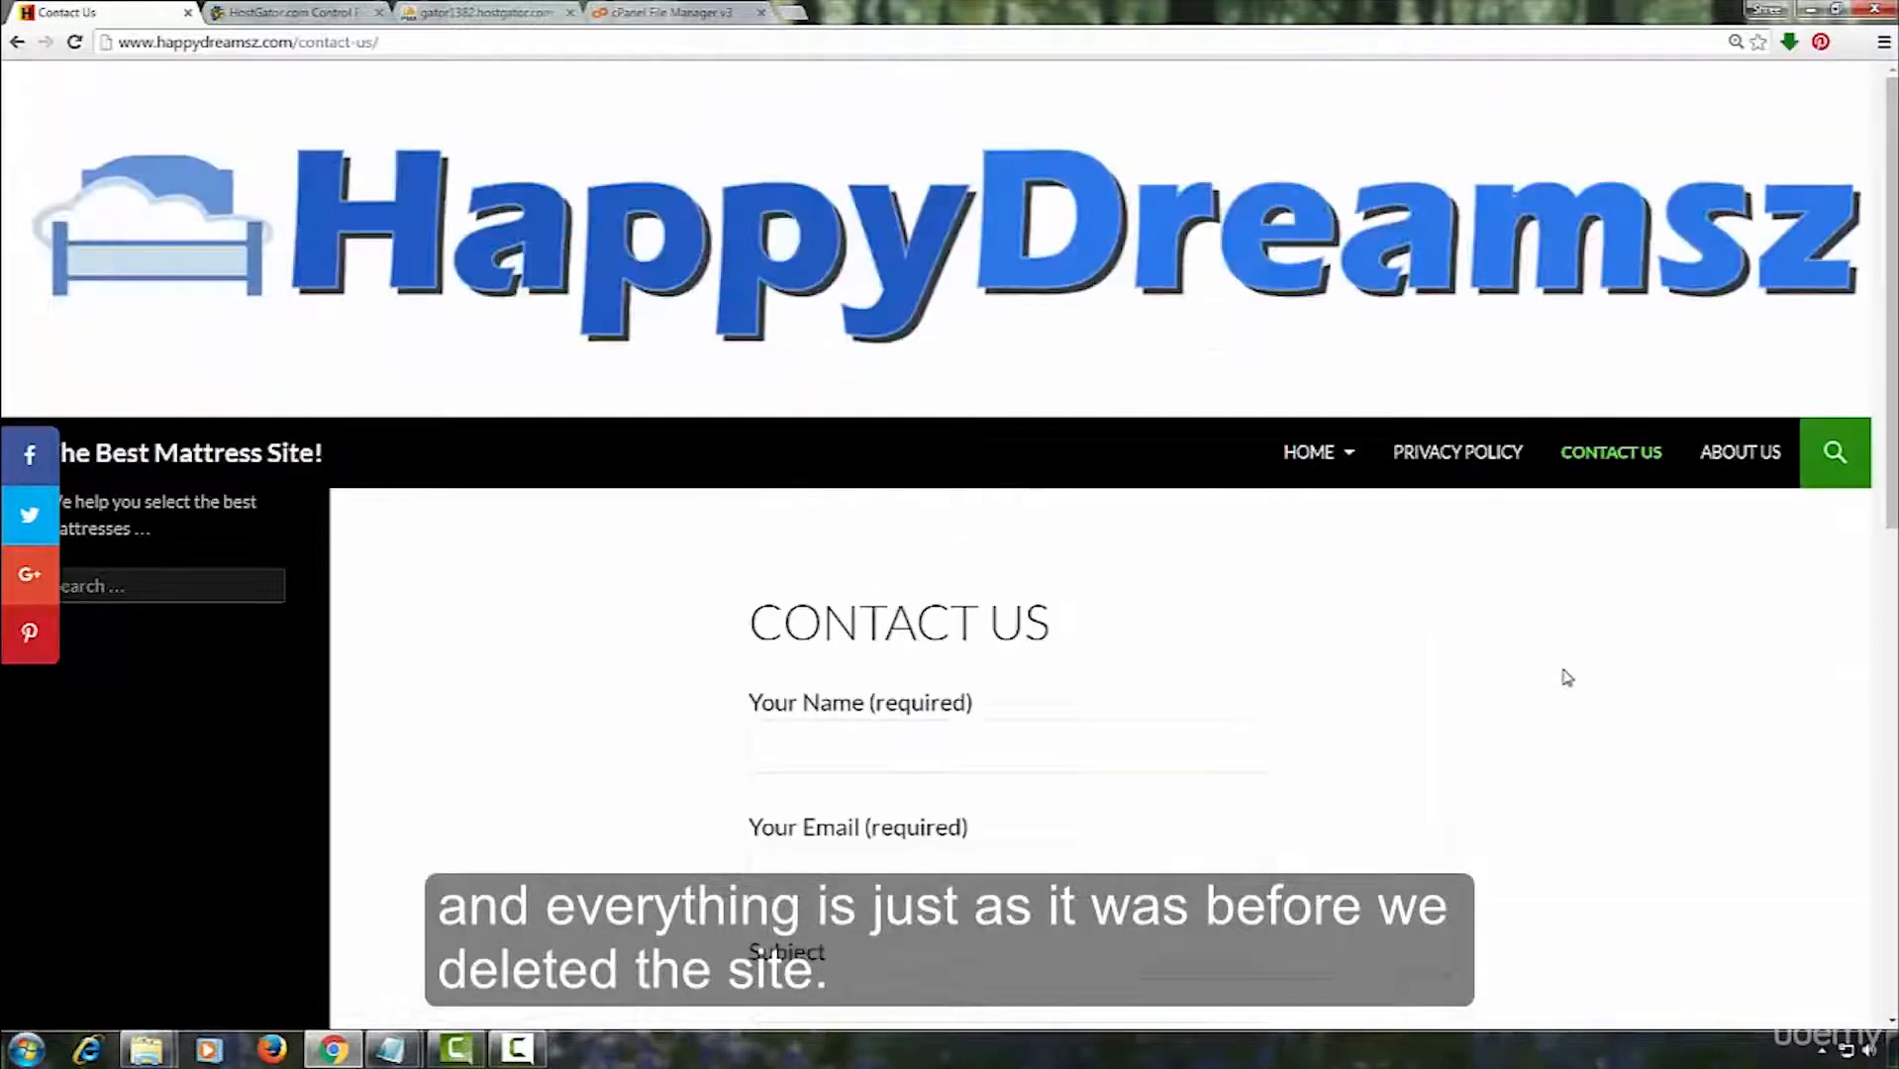
click(1326, 451)
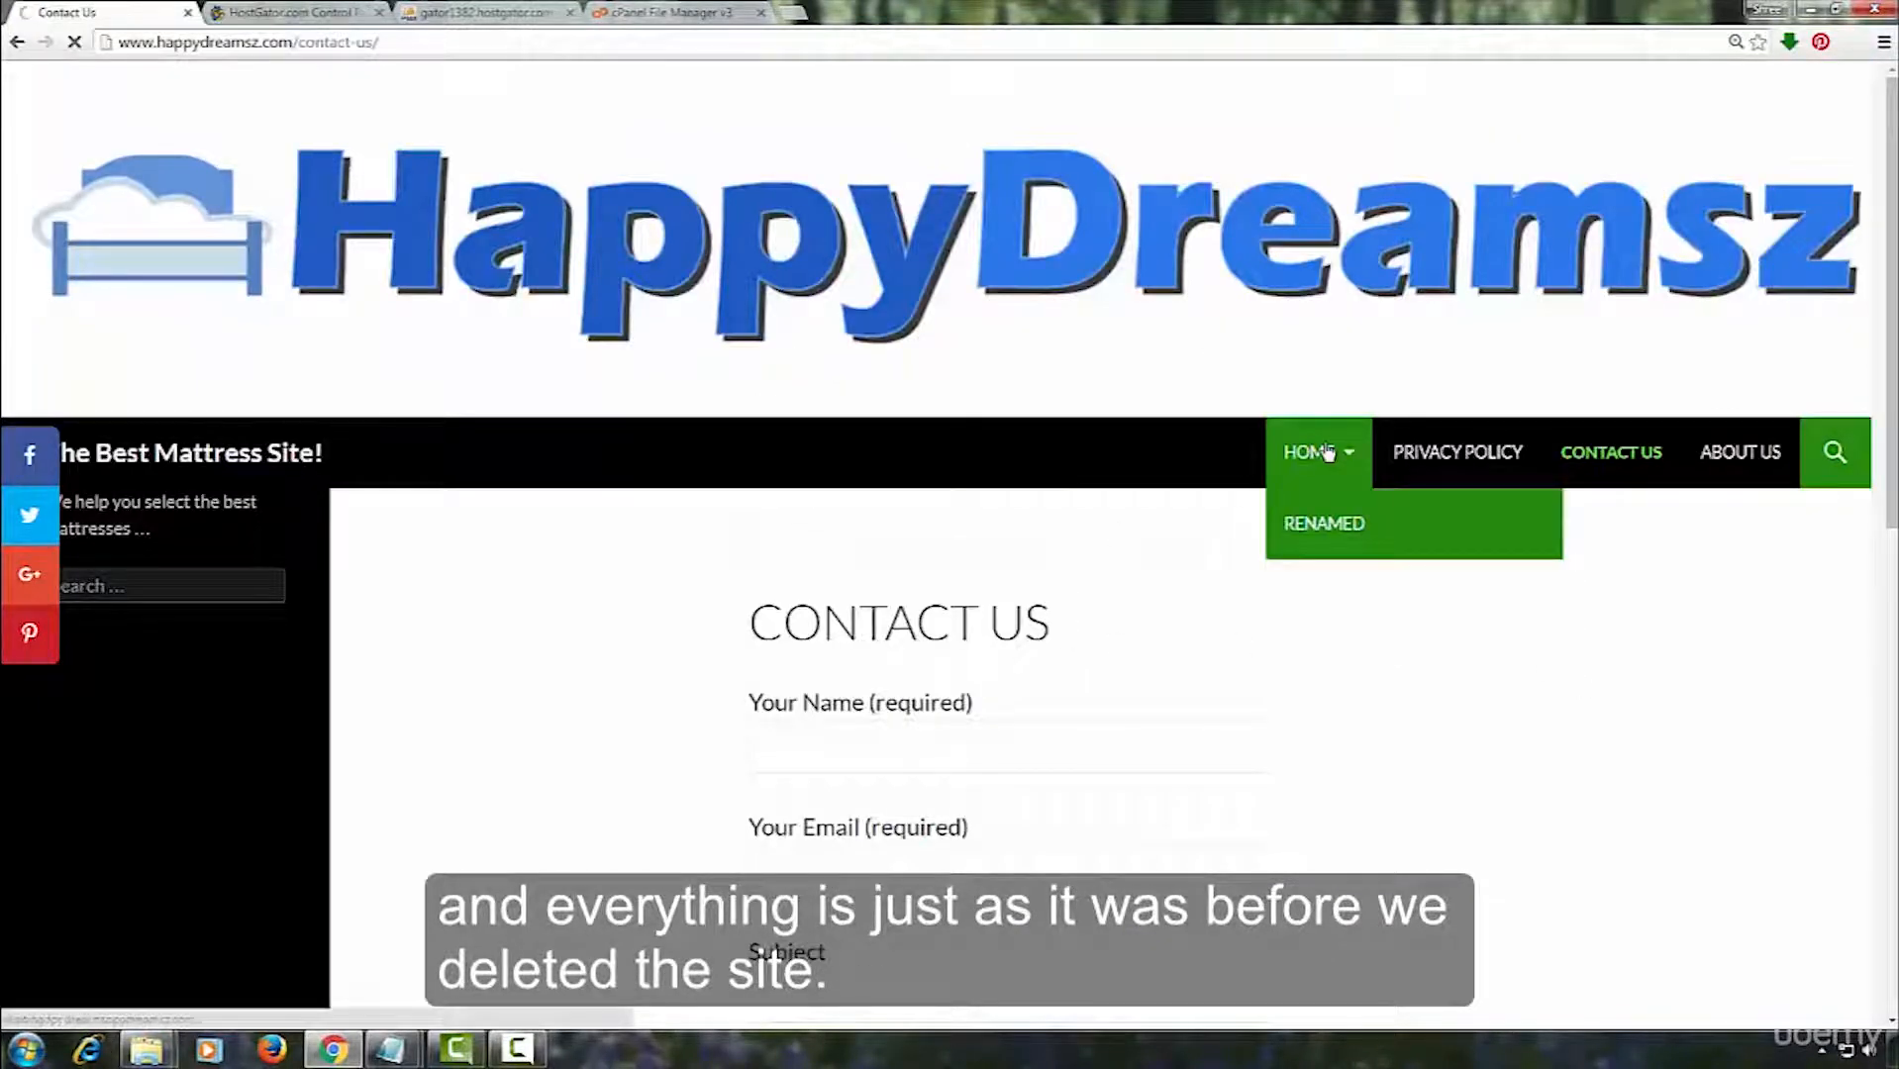